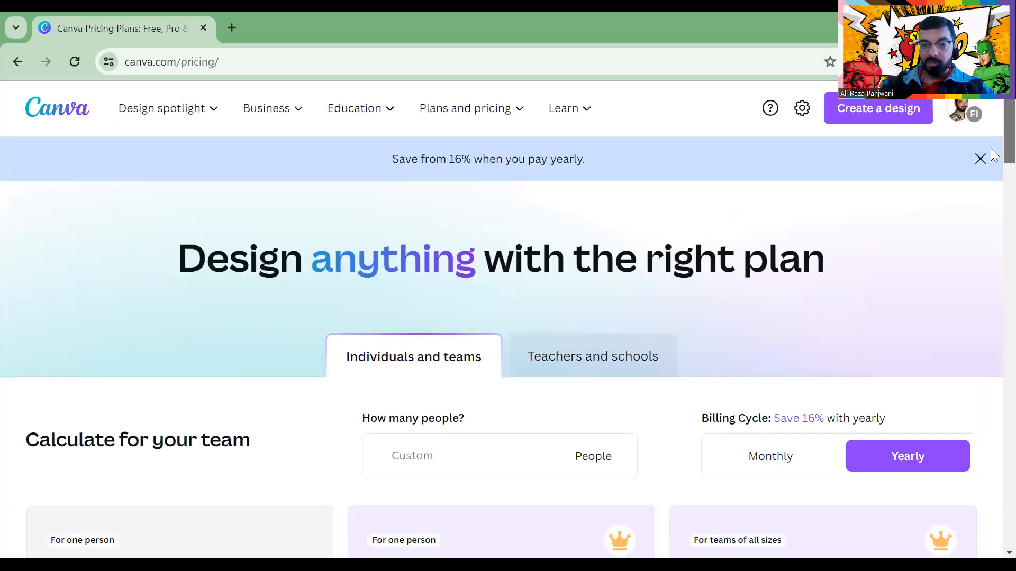
Leave the pricing page and go back to the Canva home page
scroll(994, 176, down, 6)
scroll(994, 185, down, 1)
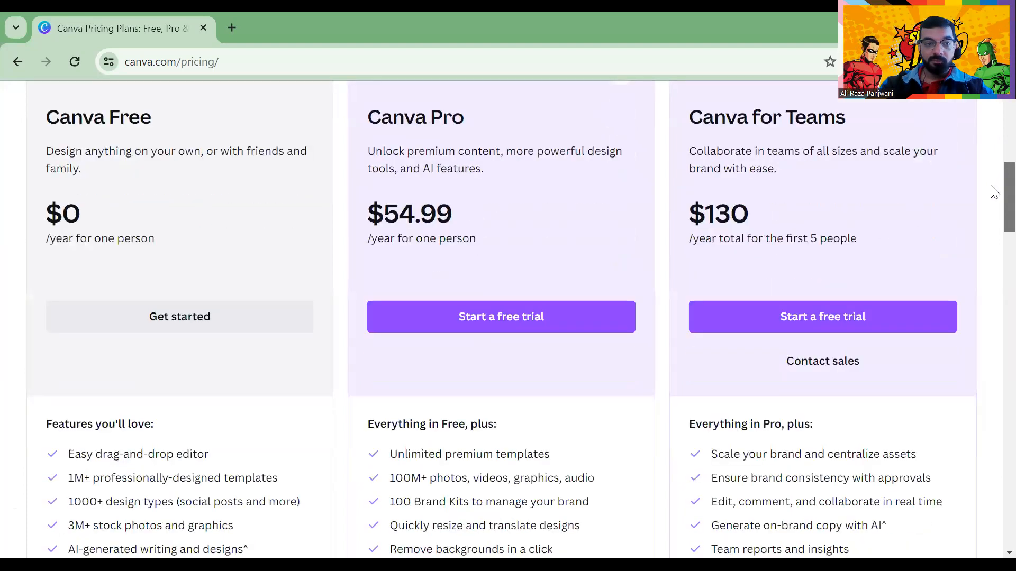
scroll(993, 199, down, 5)
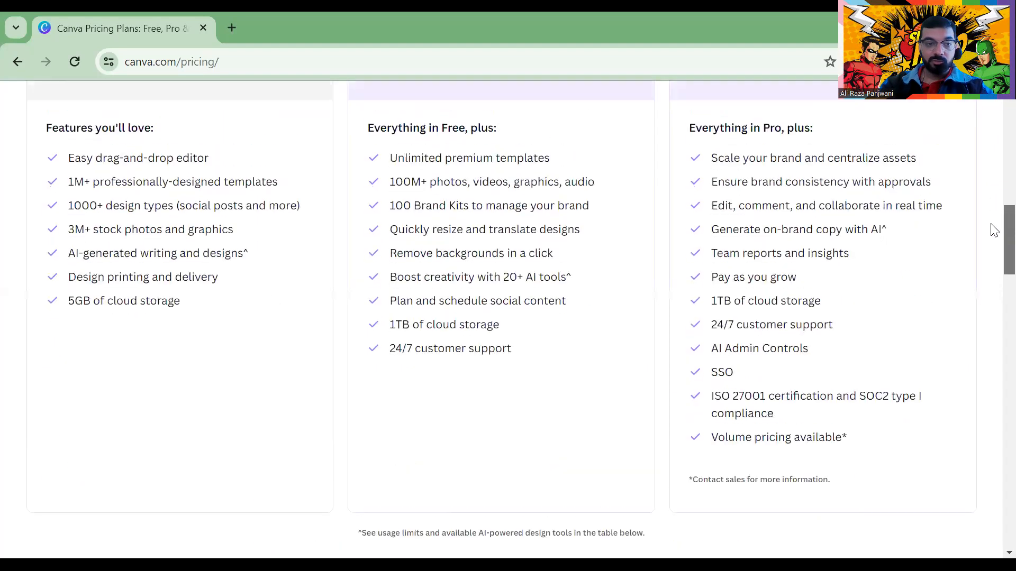
scroll(994, 227, up, 1)
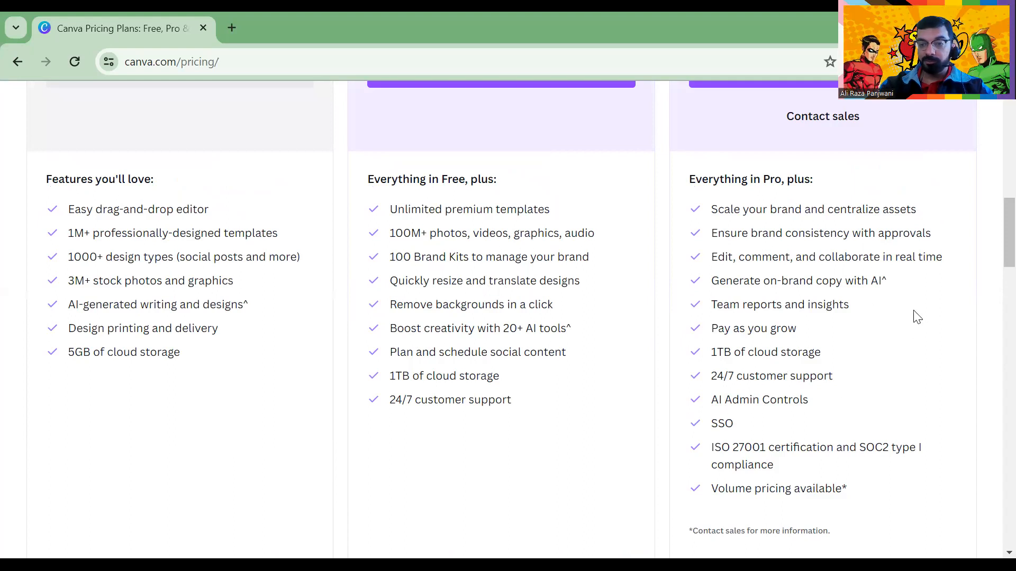
scroll(993, 228, up, 6)
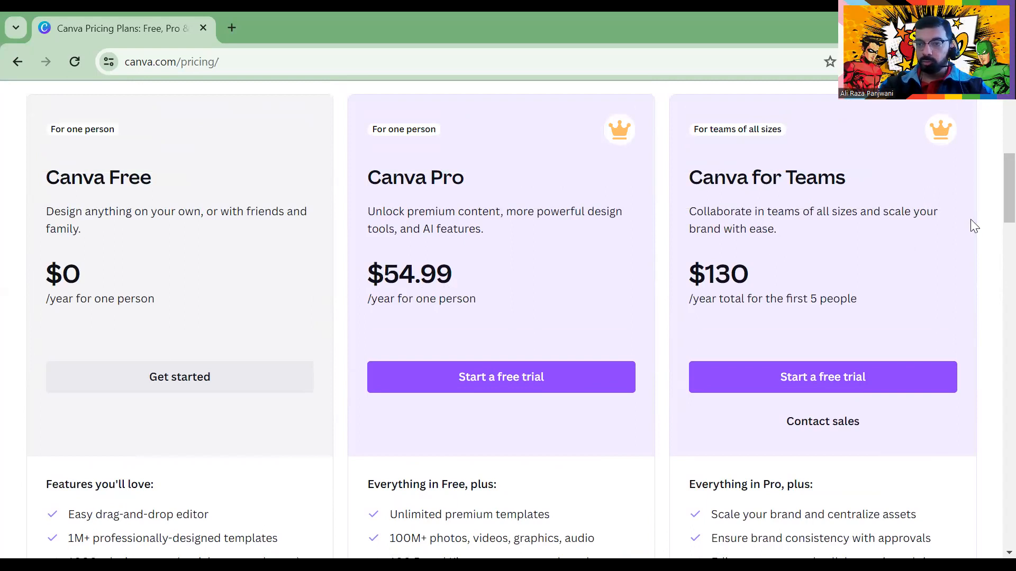
scroll(992, 206, down, 10)
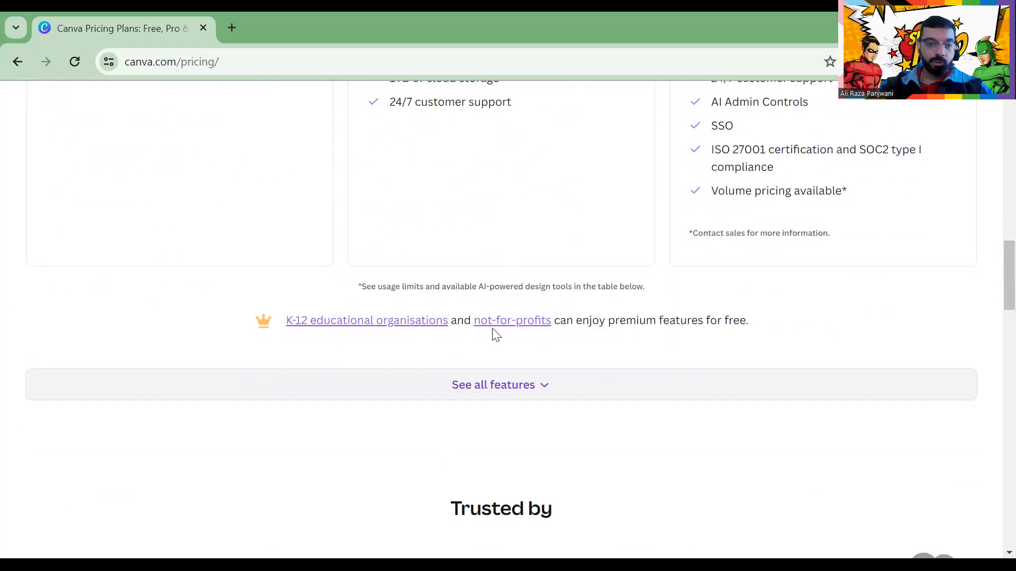
scroll(652, 389, up, 1)
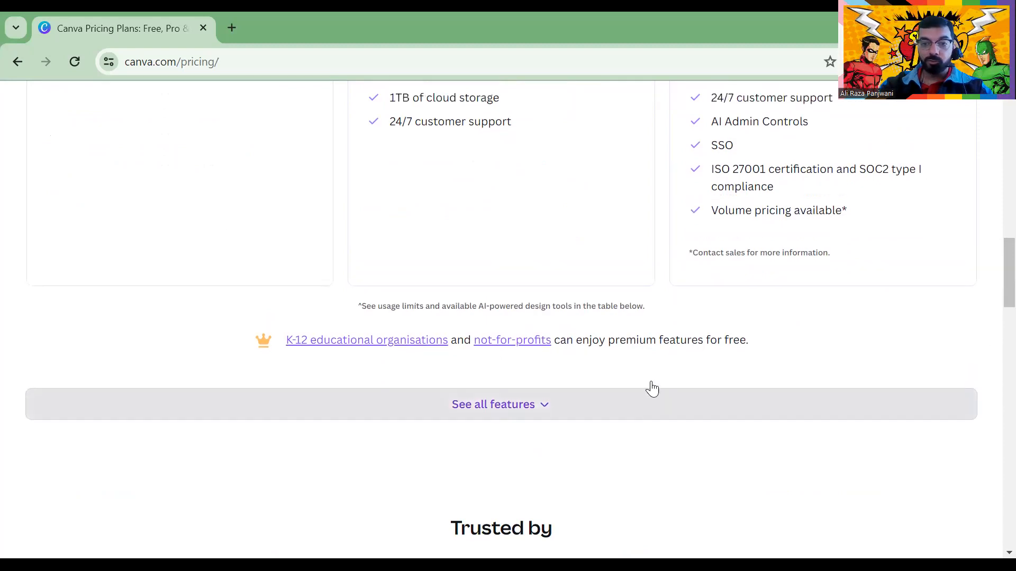
scroll(652, 389, up, 15)
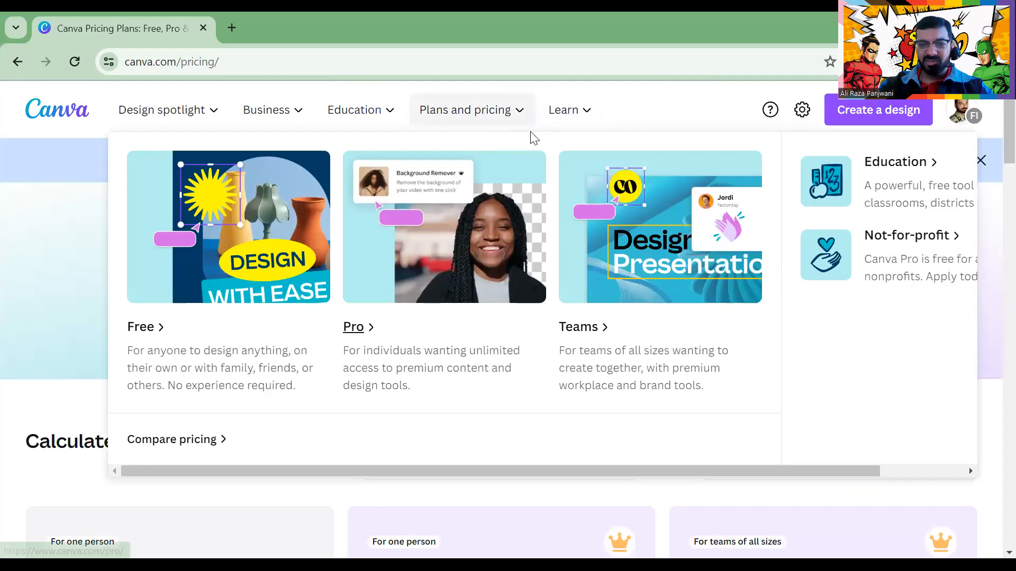
mouse_move(578, 117)
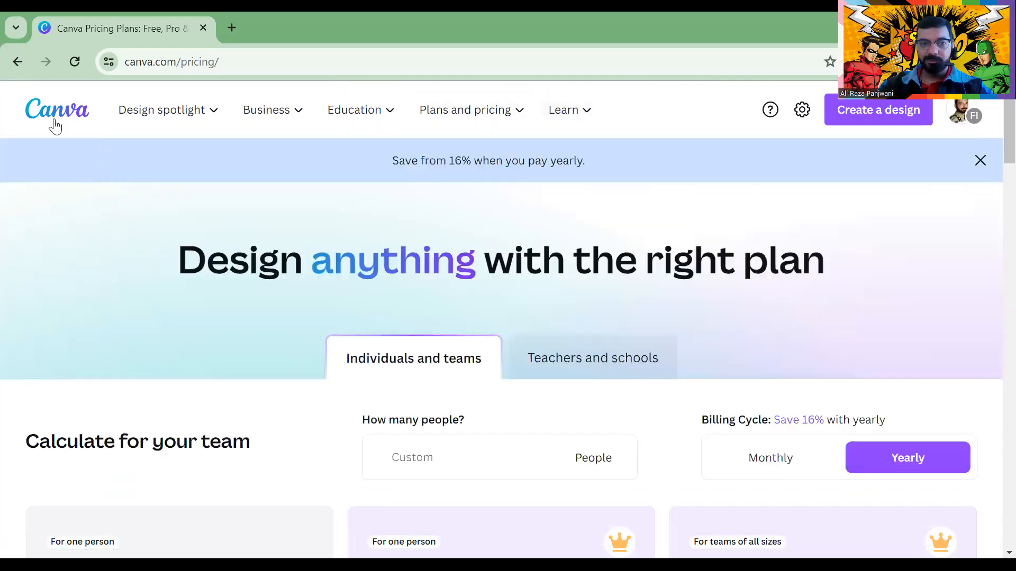
click(53, 119)
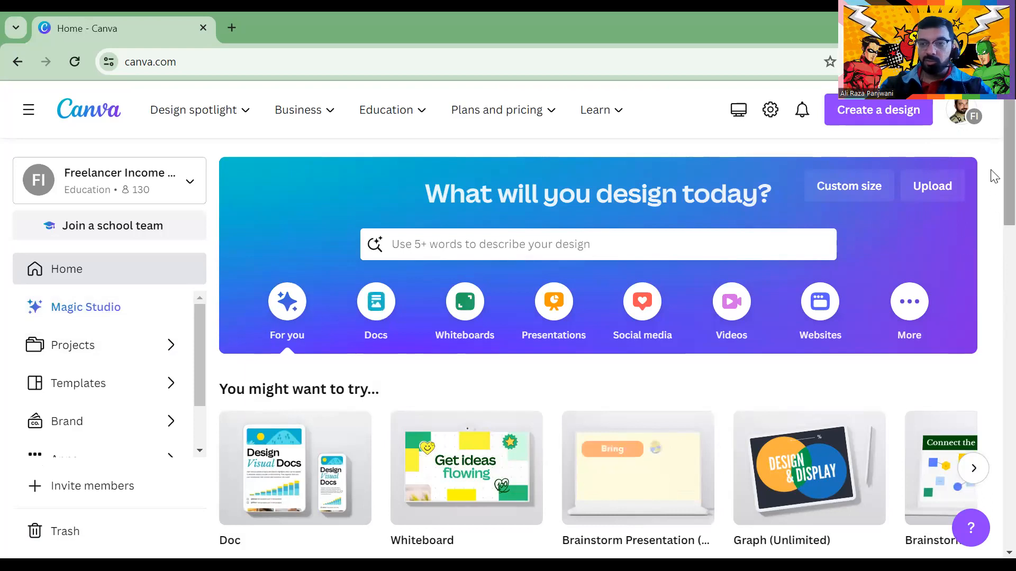
Browse the home page's More design-type suggestions
scroll(993, 183, down, 5)
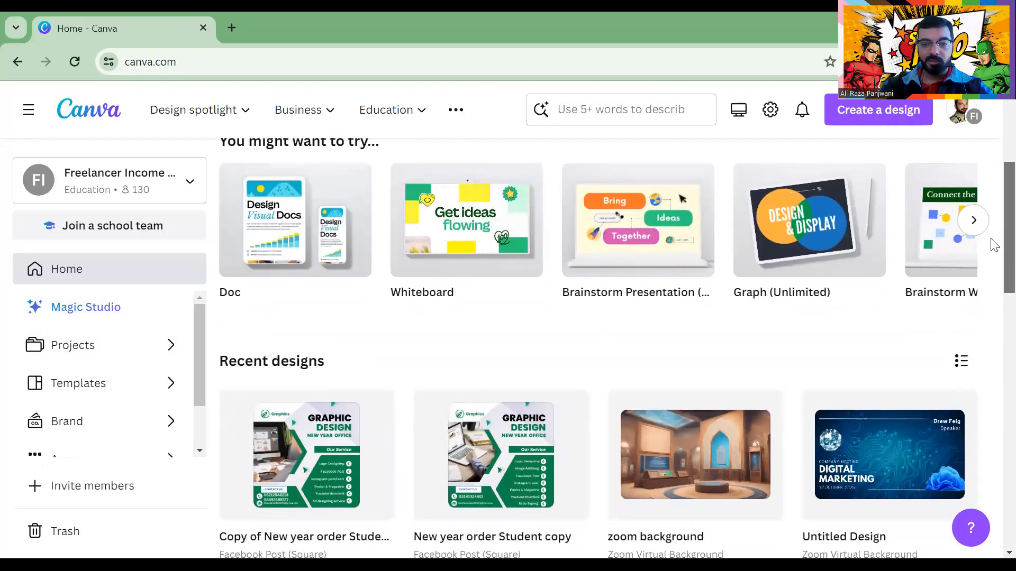
scroll(991, 212, up, 3)
scroll(992, 264, down, 5)
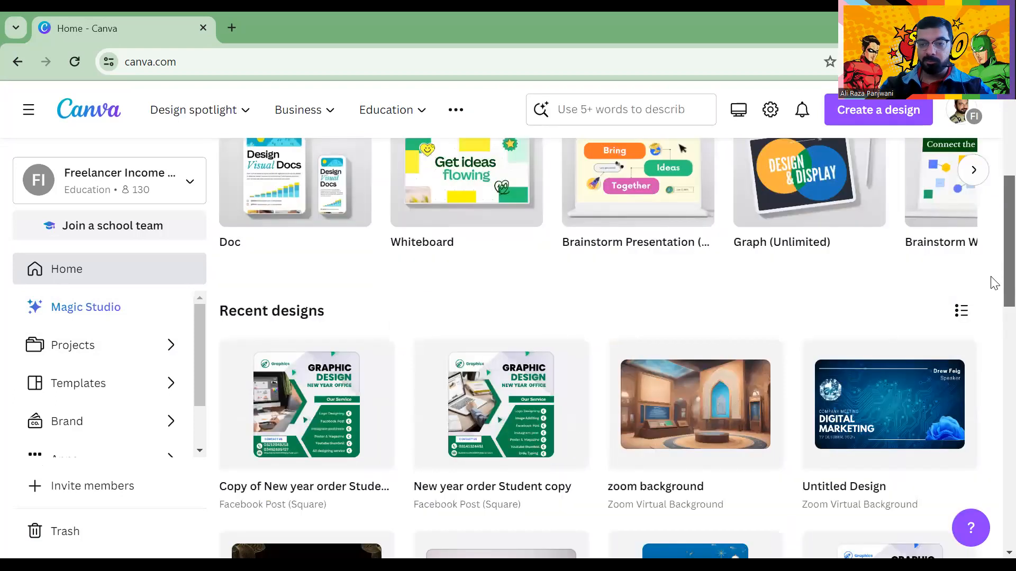
scroll(992, 249, up, 4)
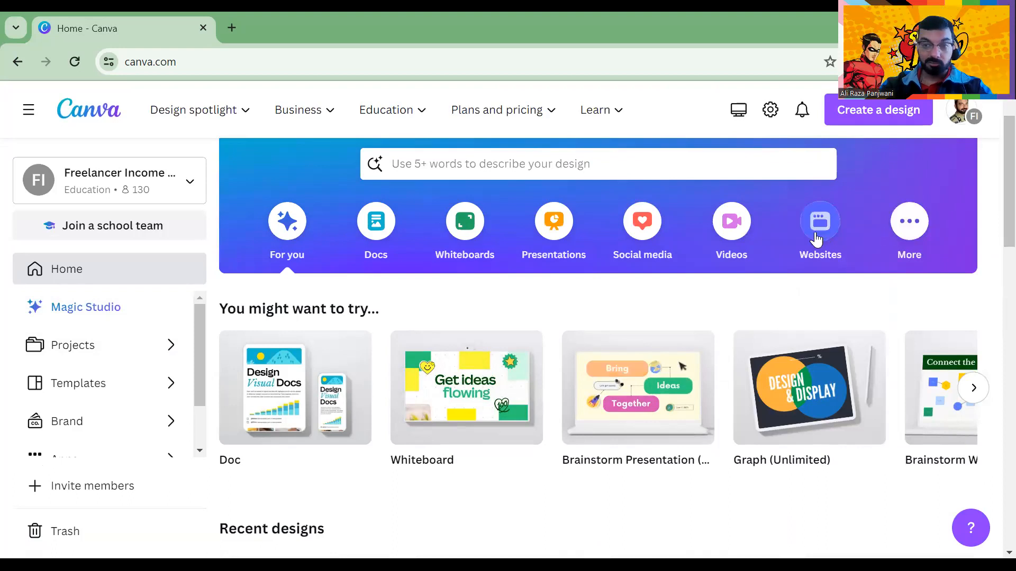
click(899, 229)
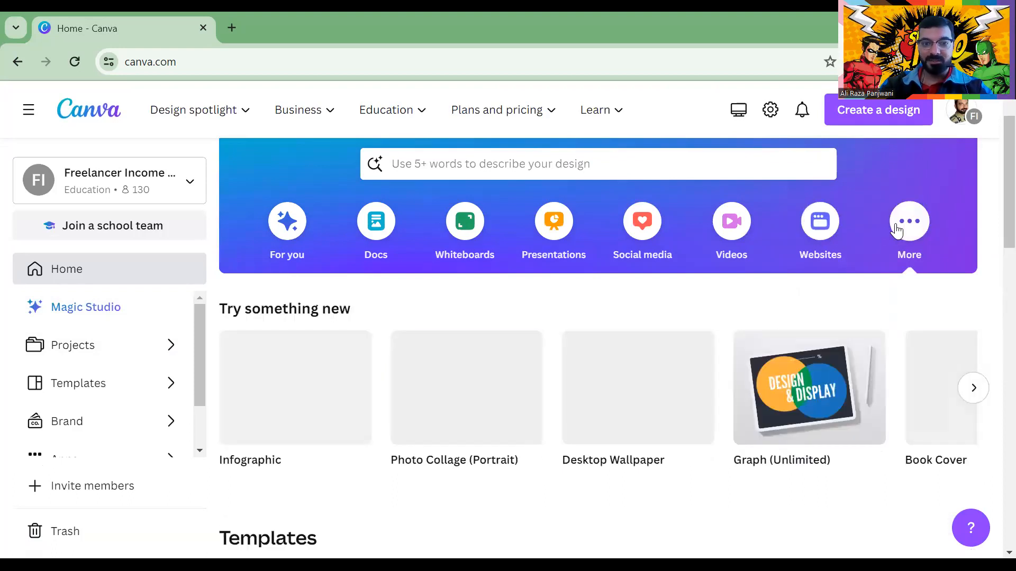
scroll(889, 258, down, 5)
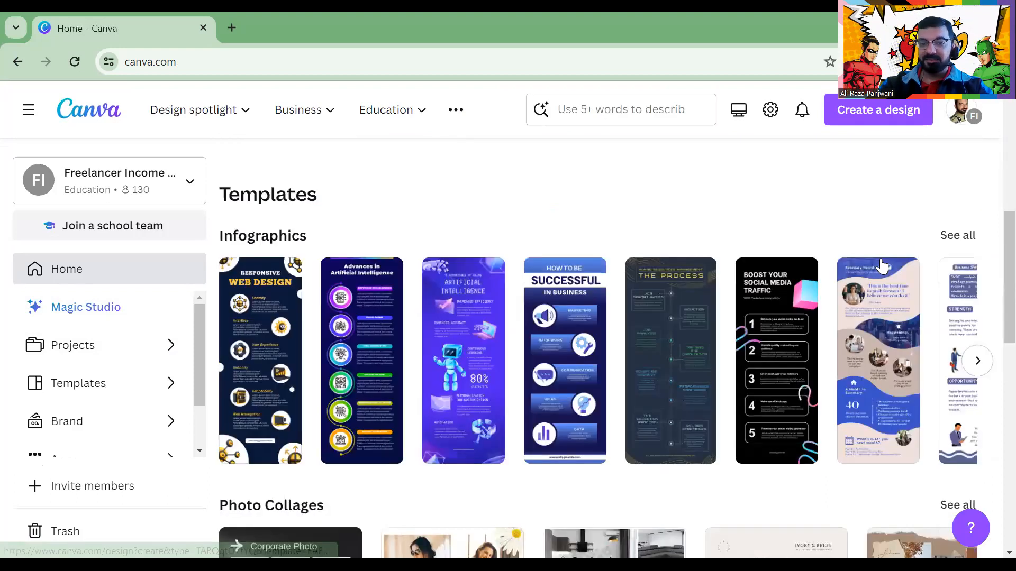
scroll(725, 273, up, 5)
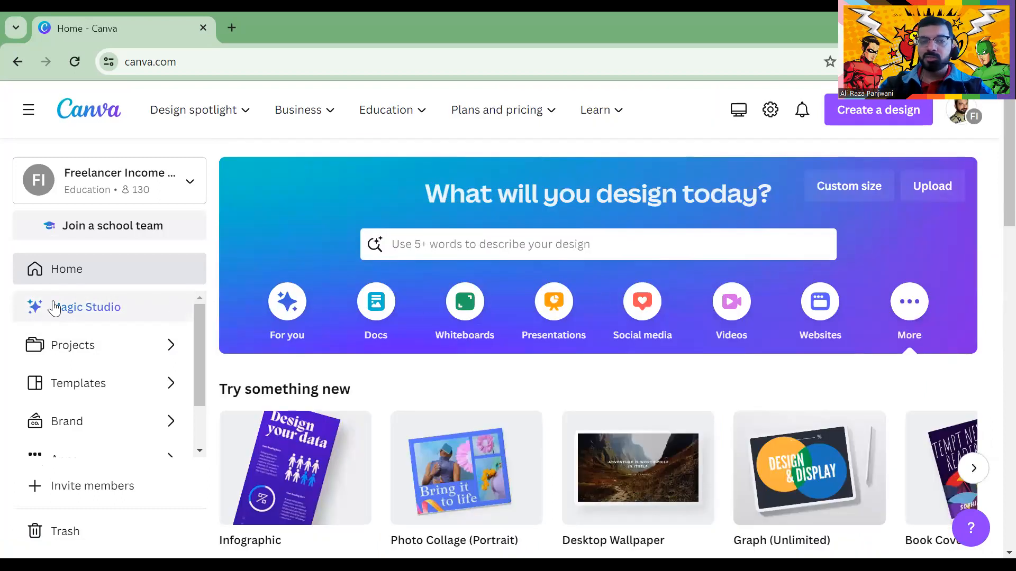
scroll(68, 275, down, 5)
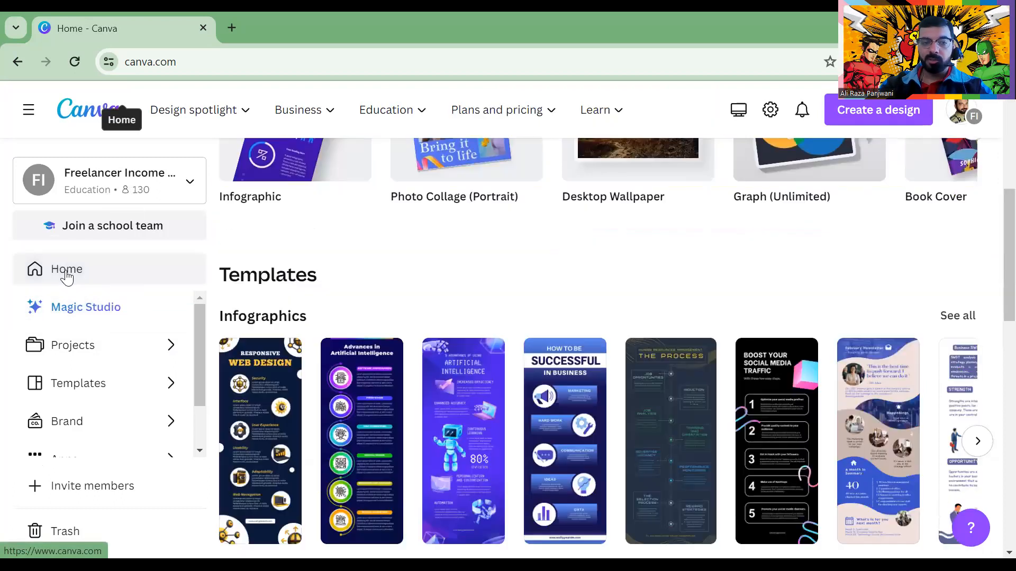
scroll(105, 268, down, 3)
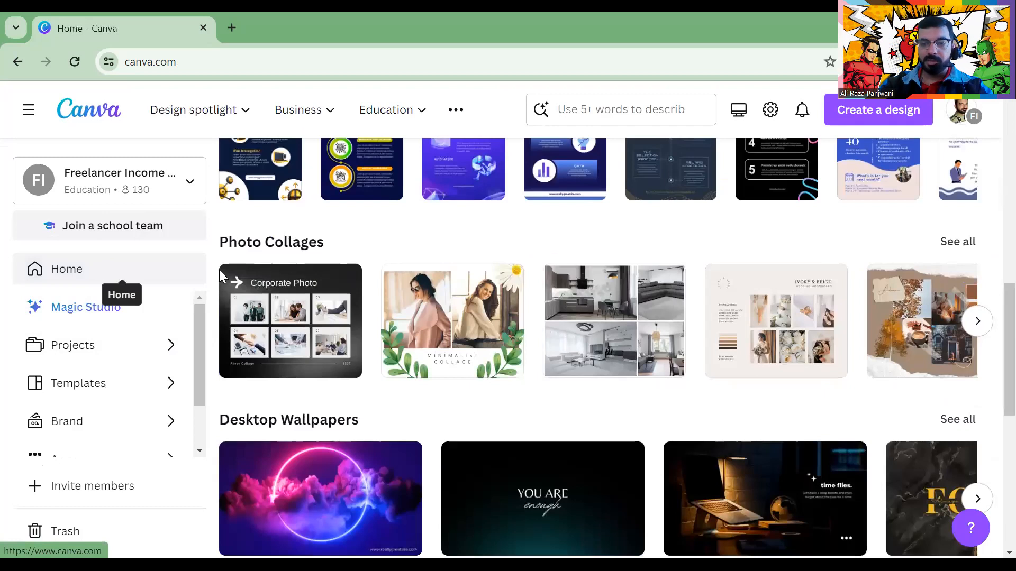
Show the For you suggestions: Doc, Whiteboard, Brainstorm Presentation and Graph
click(105, 268)
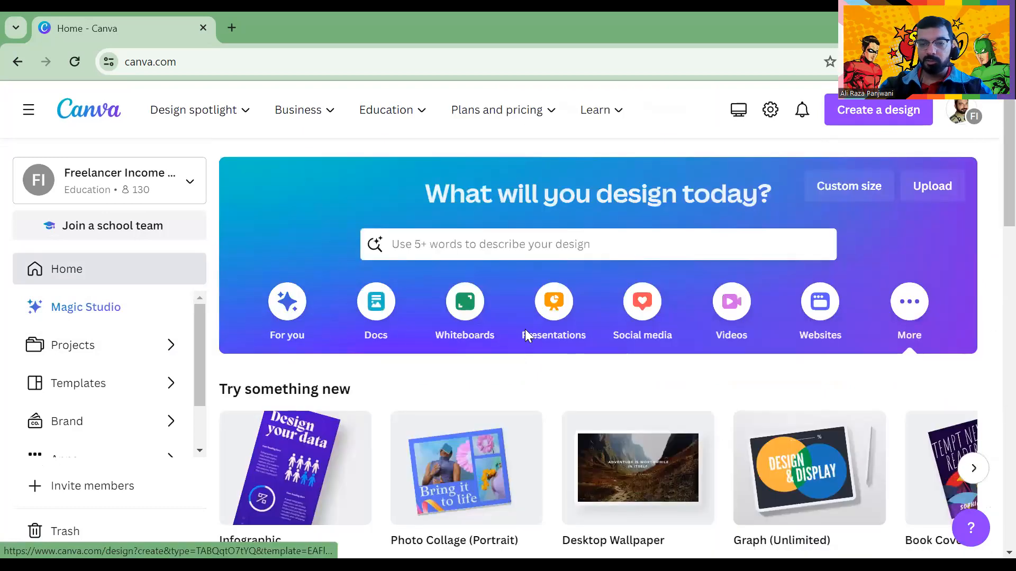
click(286, 312)
scroll(317, 323, down, 5)
scroll(373, 315, up, 5)
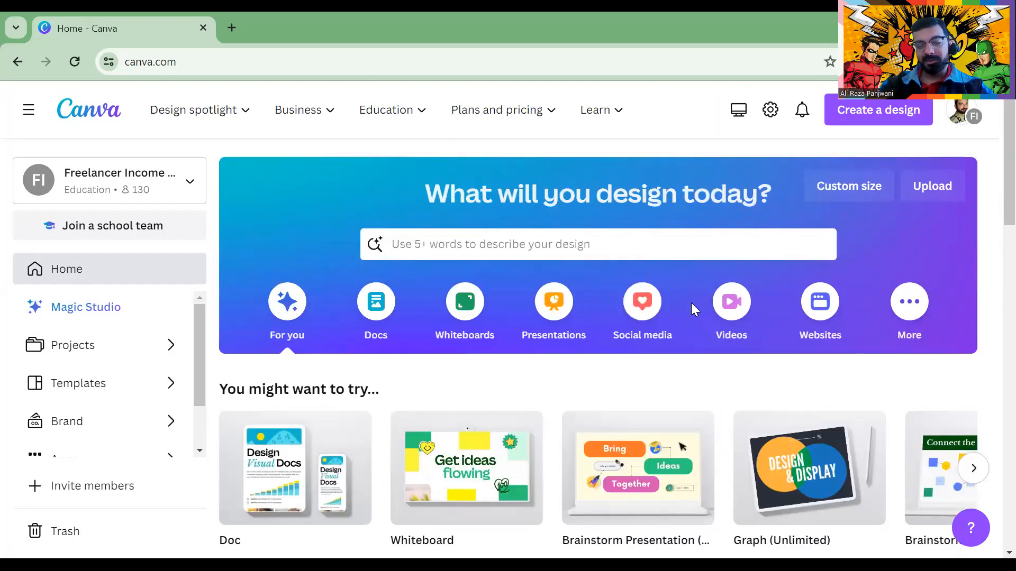
From Social media, search the templates for 'facebook'
click(639, 312)
click(470, 245)
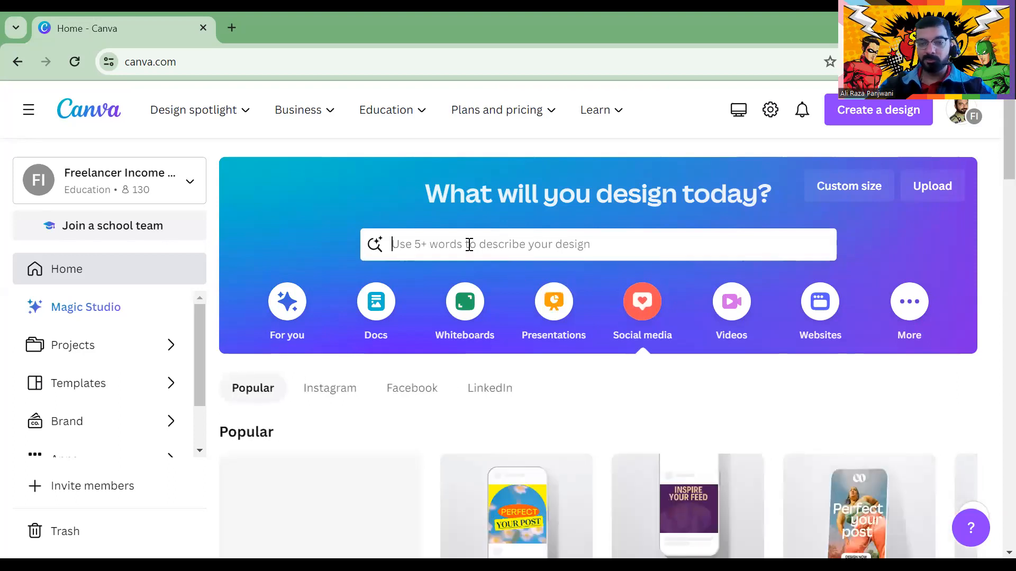
text(fa)
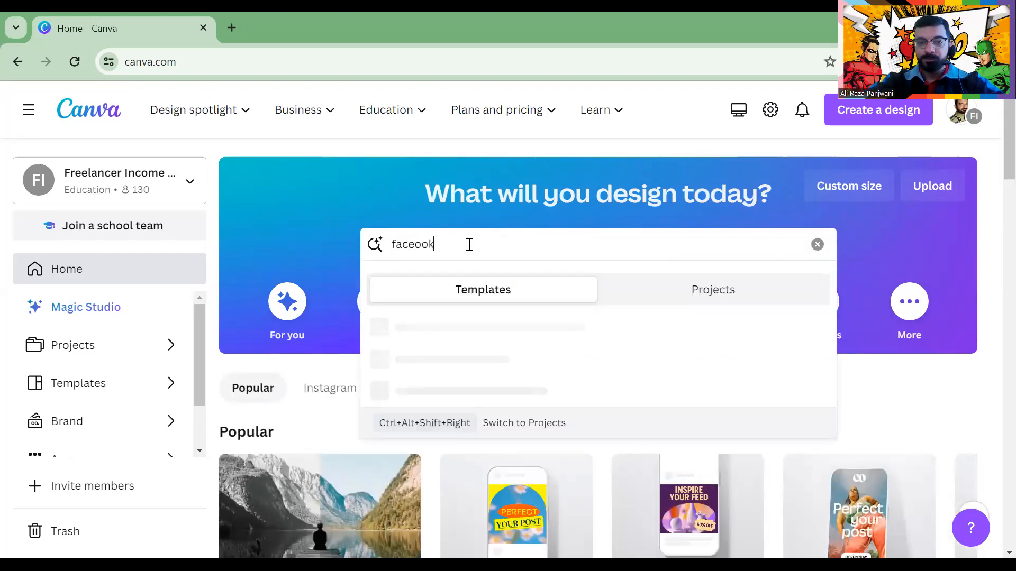
text(cebook)
key(Return)
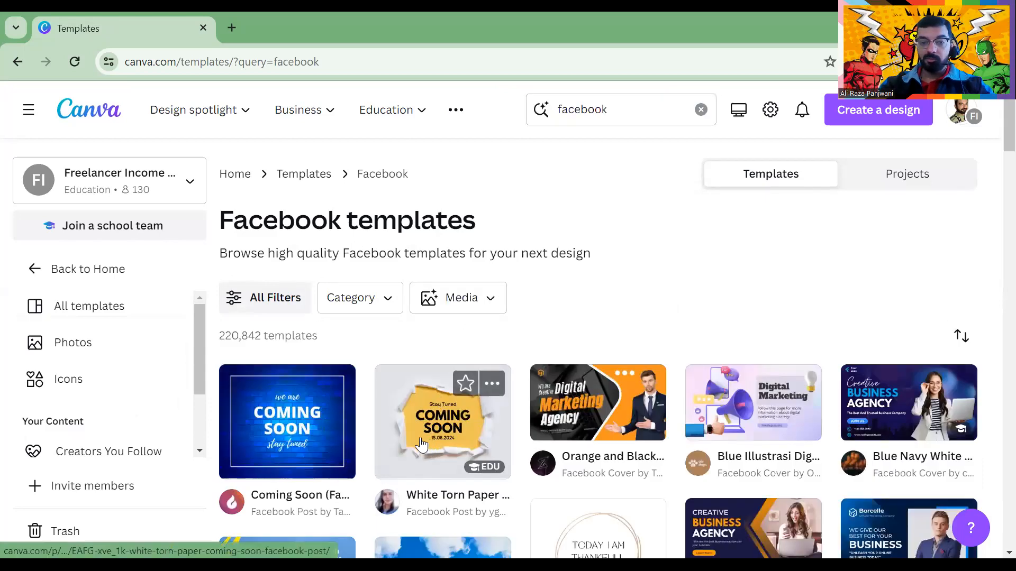
Refine the template search to 'facebook new' and scroll the results
click(630, 120)
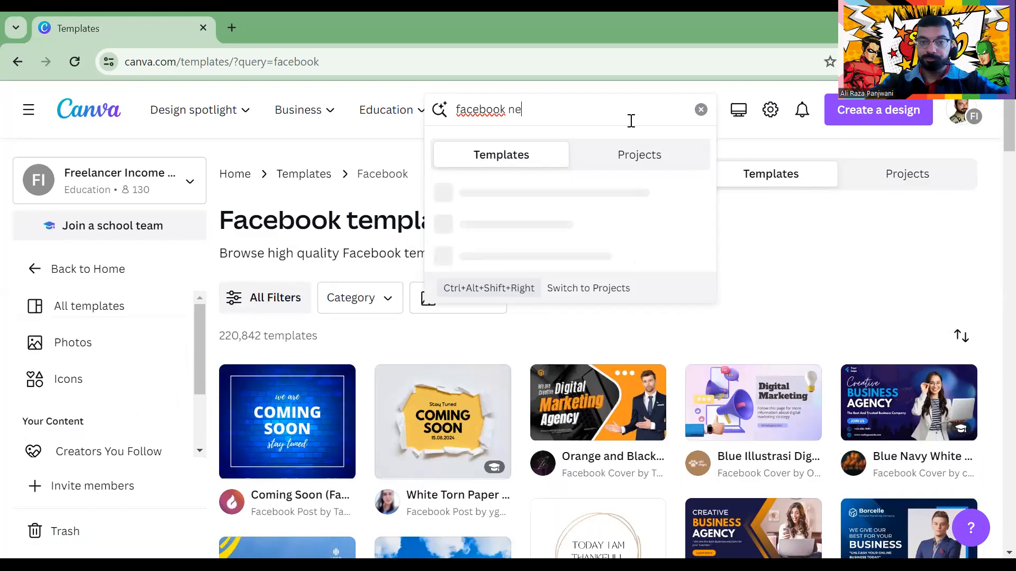
text(new)
key(Return)
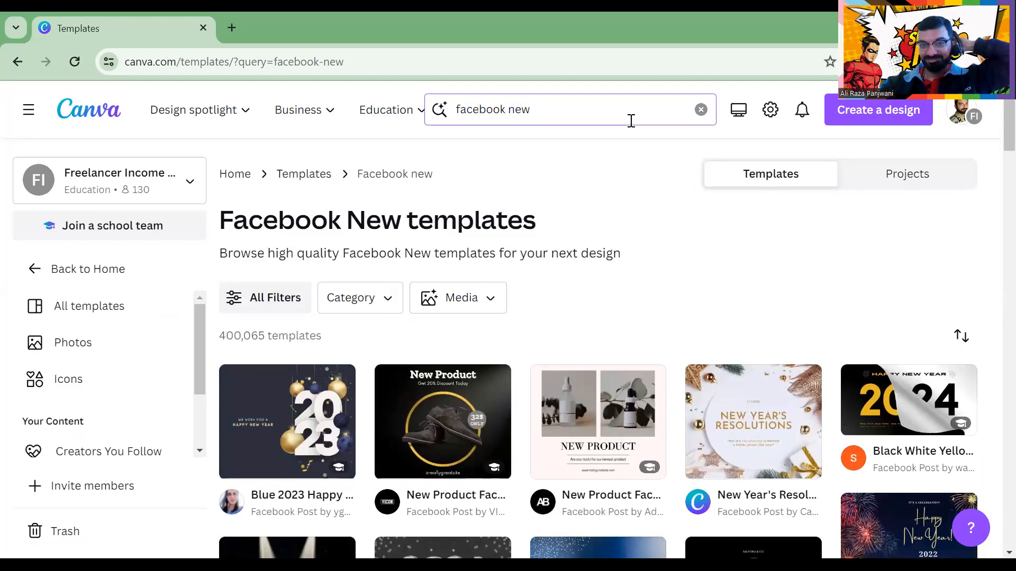
scroll(631, 121, down, 5)
scroll(316, 299, down, 5)
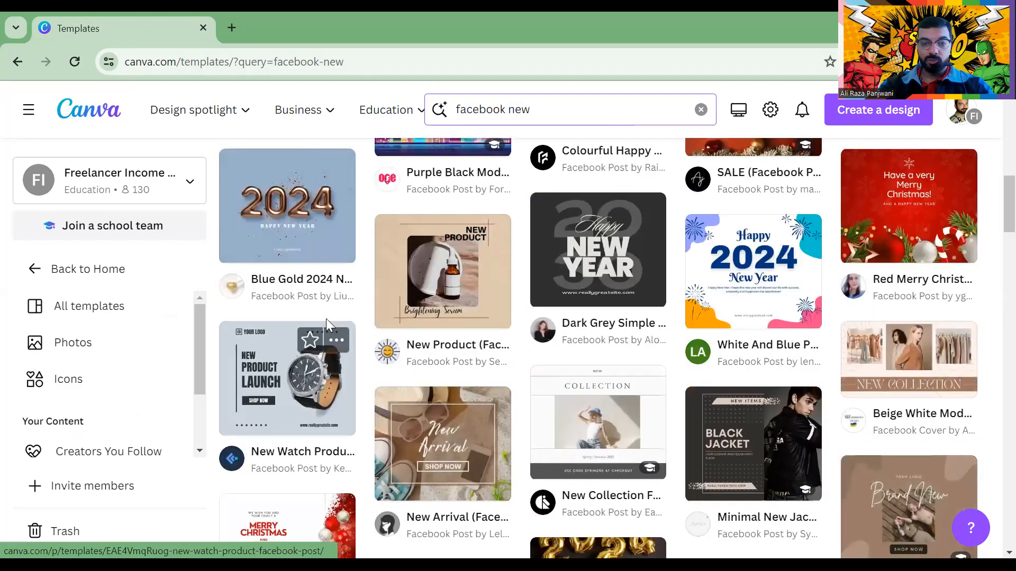
Refine the search to 'facebook new sales' and scroll through the 571,849 results
scroll(569, 133, up, 10)
click(557, 110)
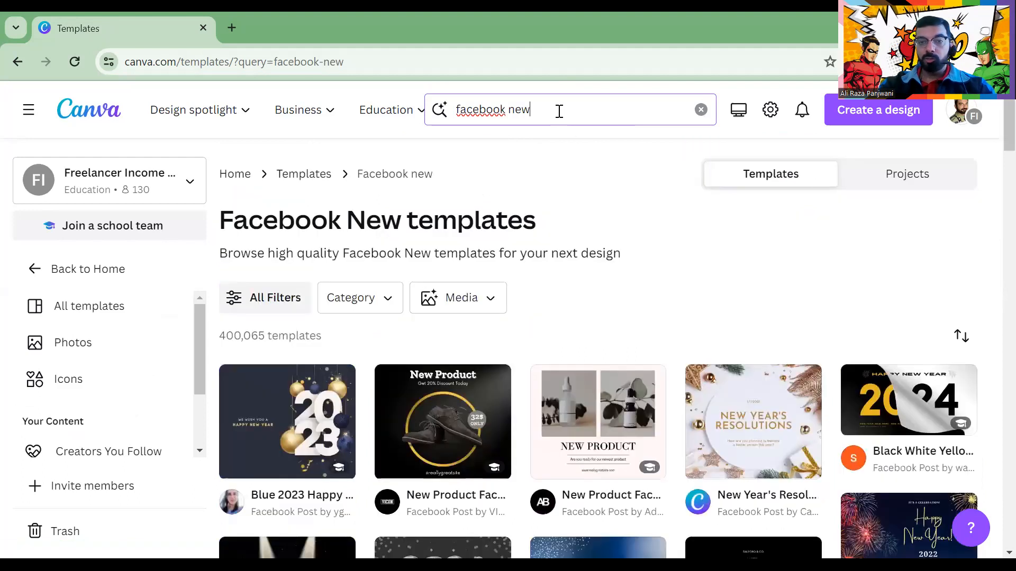
text(d)
key(BackSpace)
text(sales)
key(Return)
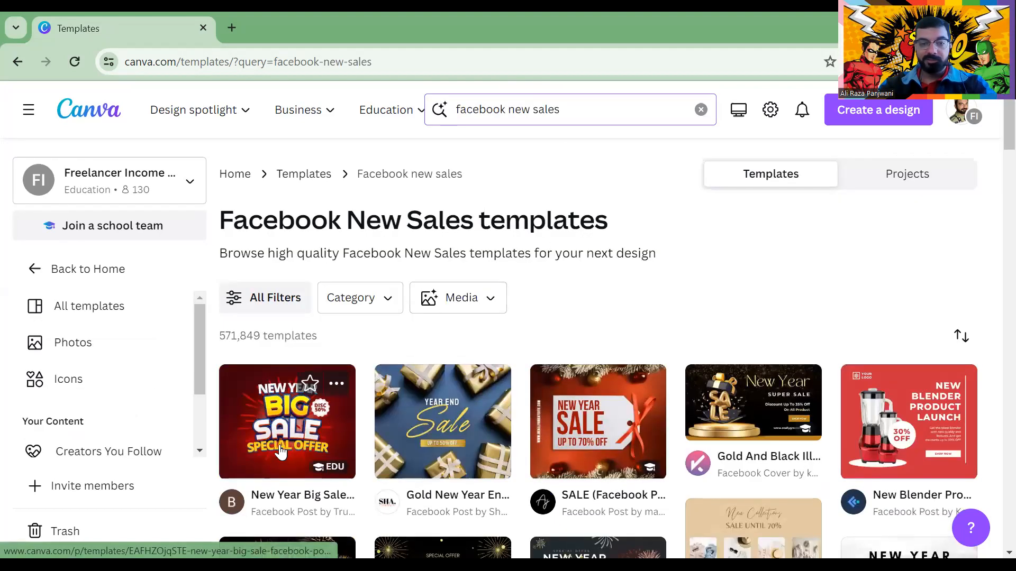
scroll(550, 397, down, 5)
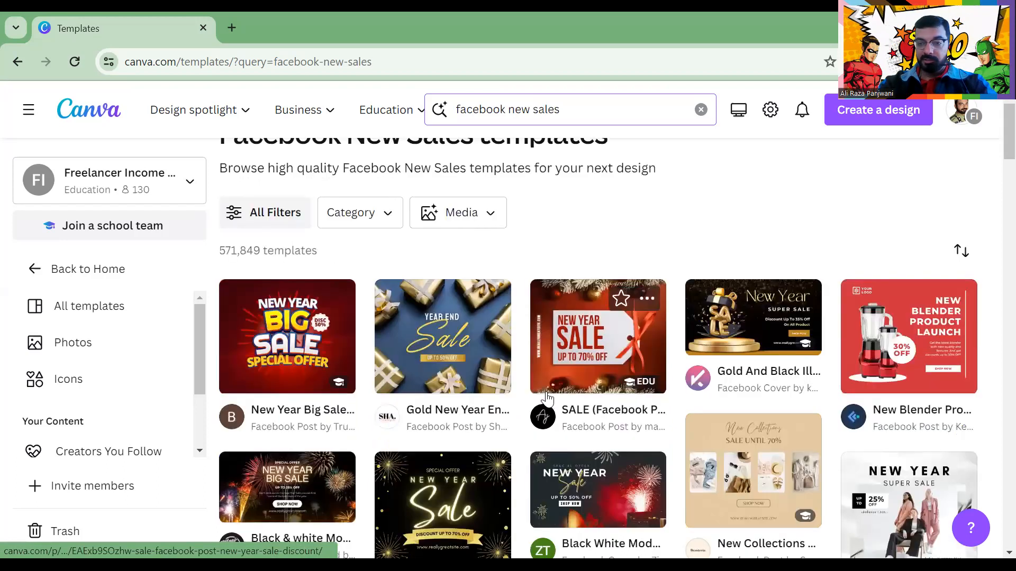
scroll(714, 399, up, 5)
scroll(740, 408, down, 5)
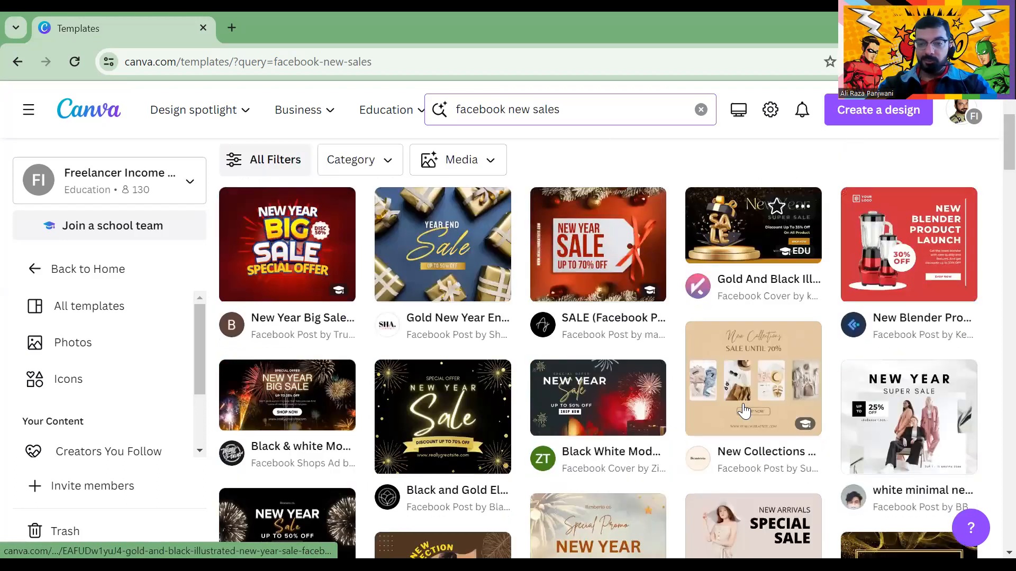
scroll(388, 351, down, 5)
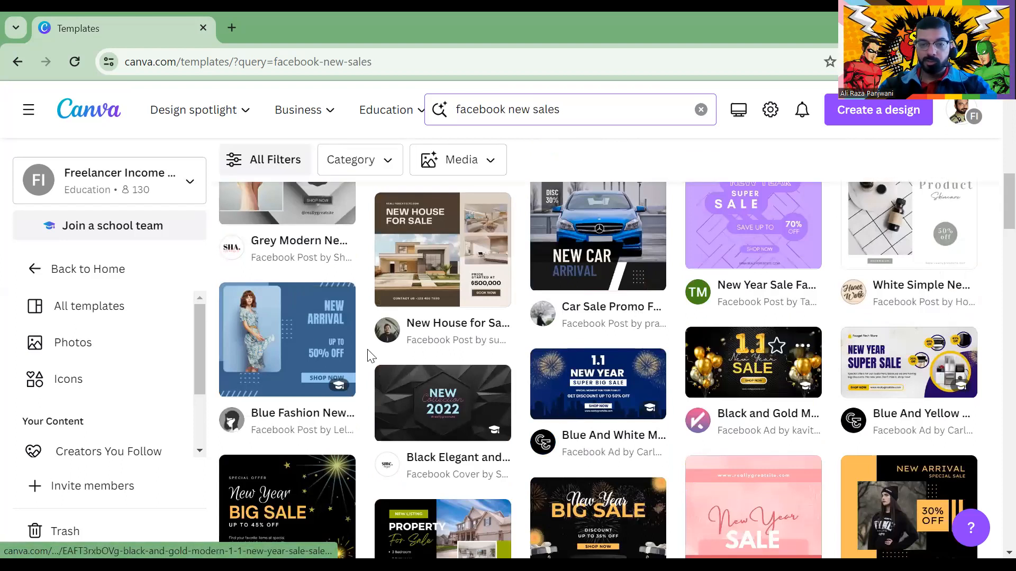
scroll(402, 331, down, 5)
scroll(507, 307, up, 15)
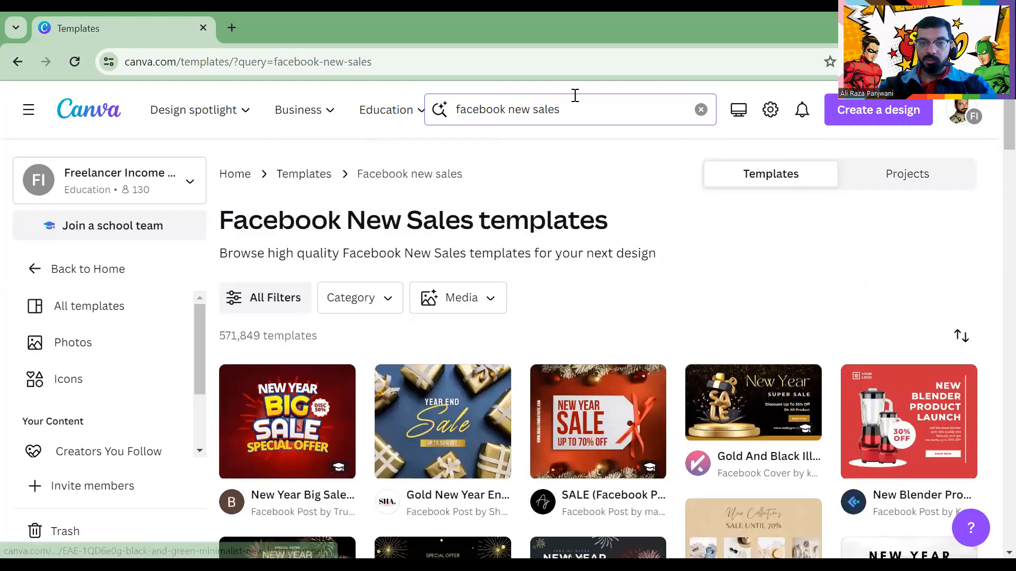
Change the template search to 'facebook ads for coach'
drag(507, 109, 614, 109)
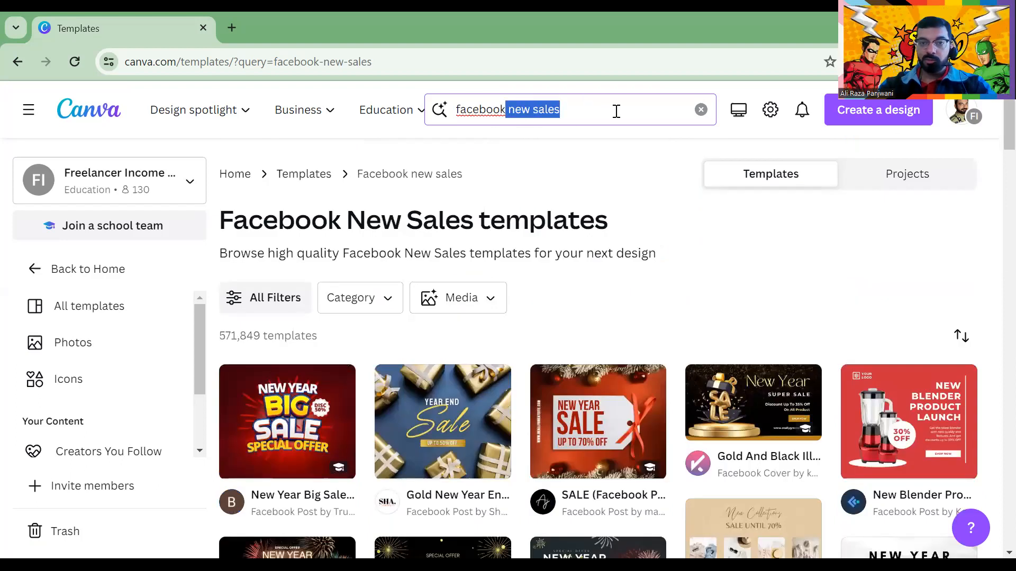
key(BackSpace)
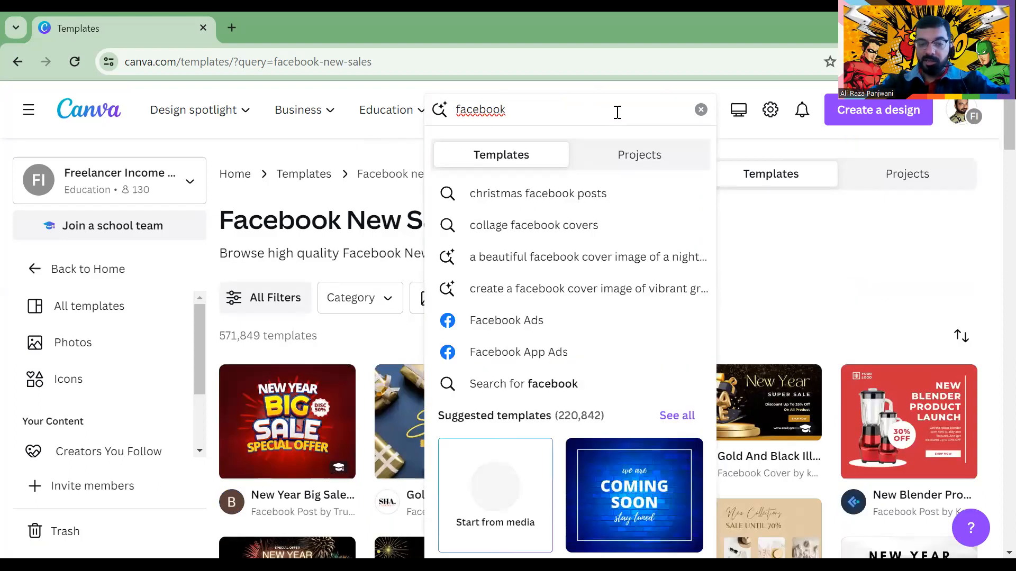
text(ads)
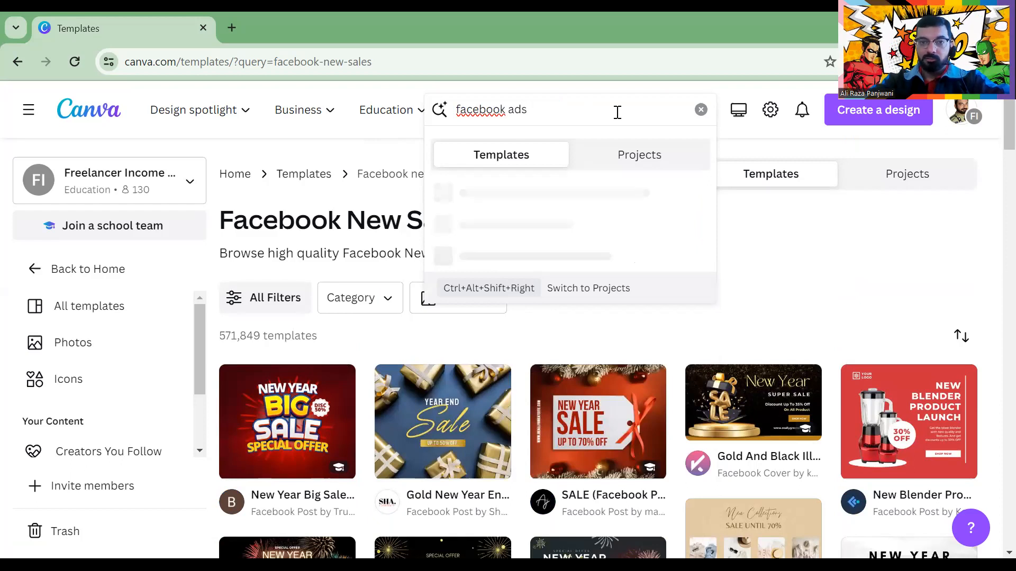
text( for coach)
key(Return)
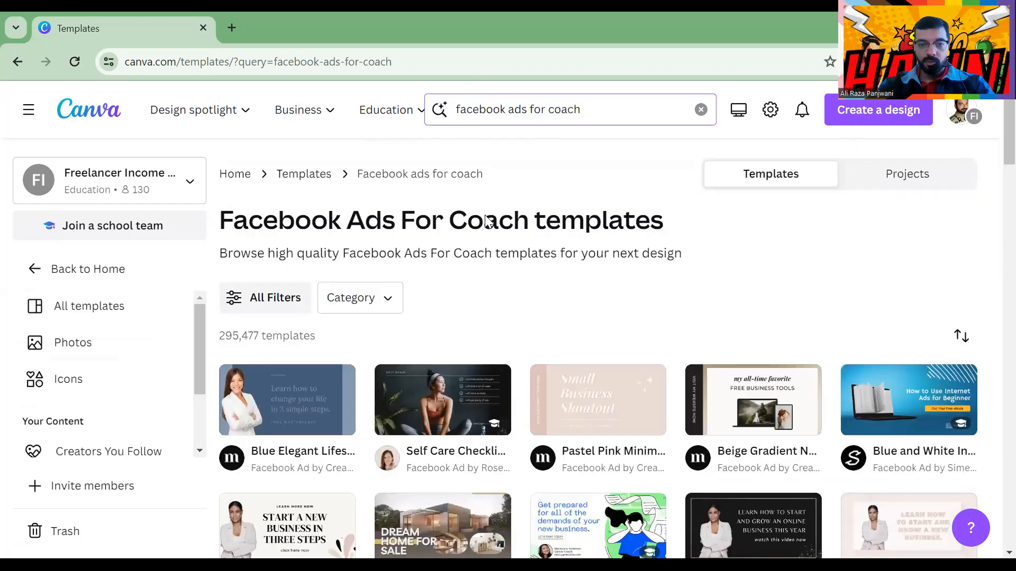
scroll(487, 221, down, 6)
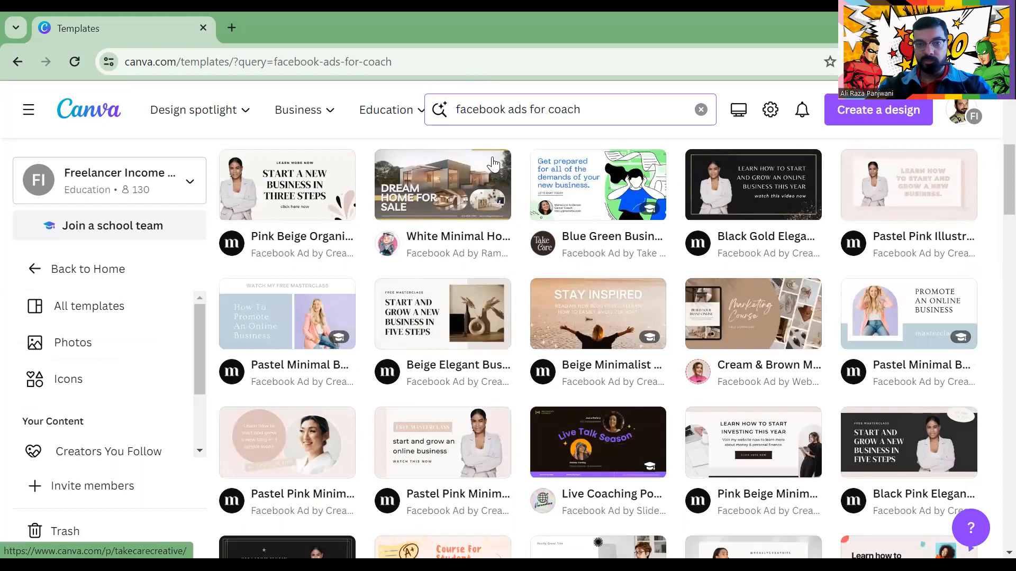
Replace the query with 'thumbnail' to list Thumbnail templates
double_click(552, 115)
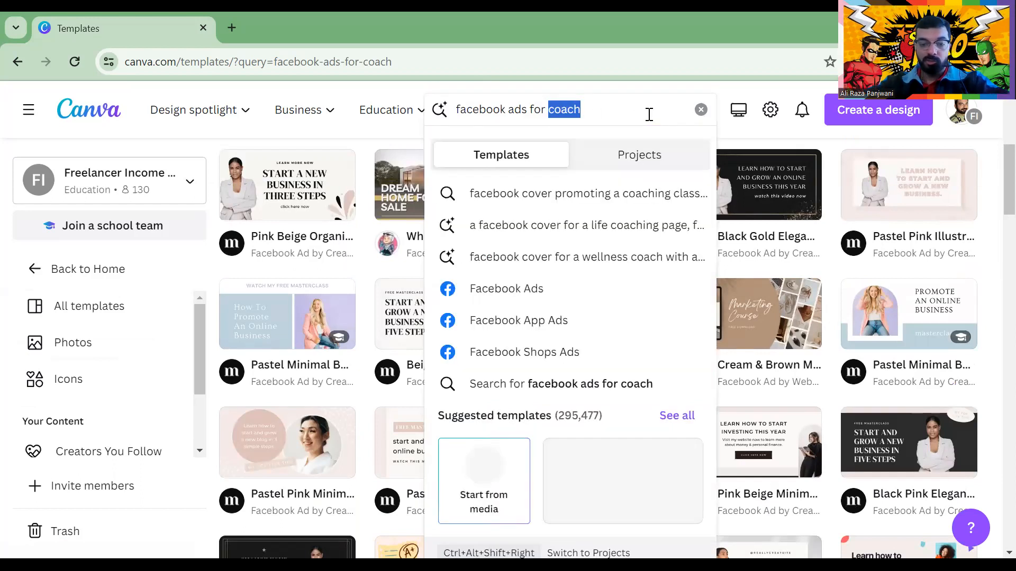
key(BackSpace)
key(BackSpace)
key(BackSpace)
key(BackSpace)
key(BackSpace)
key(BackSpace)
key(BackSpace)
key(BackSpace)
key(BackSpace)
key(BackSpace)
key(BackSpace)
key(BackSpace)
key(BackSpace)
key(BackSpace)
key(BackSpace)
key(BackSpace)
key(BackSpace)
key(BackSpace)
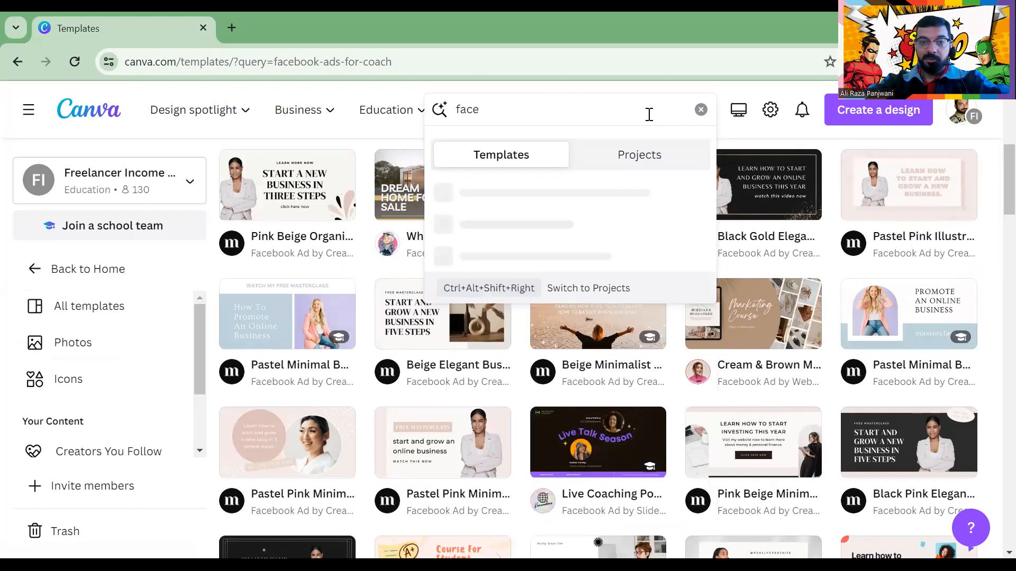
text(thumb)
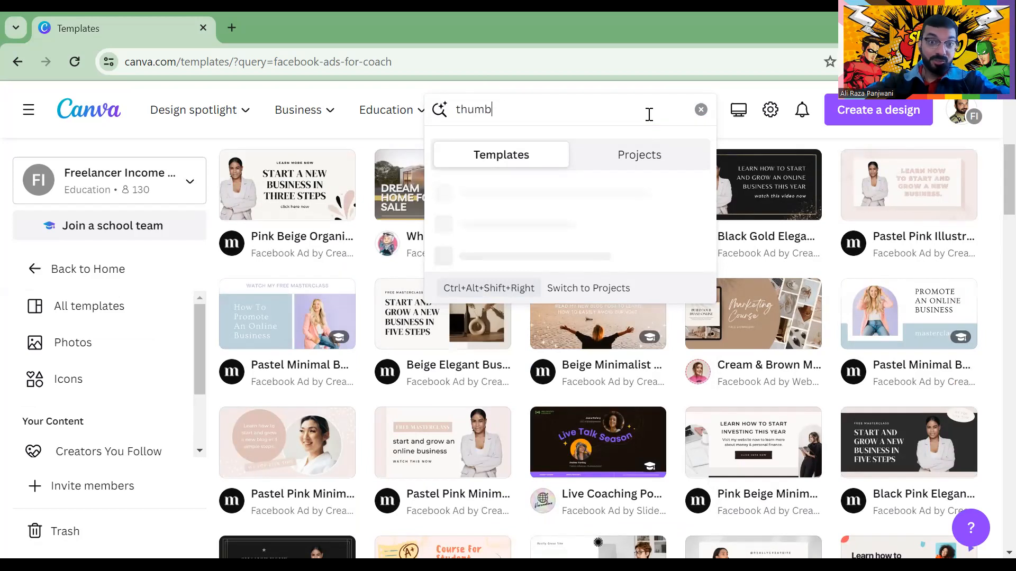
text(ailnail)
key(Return)
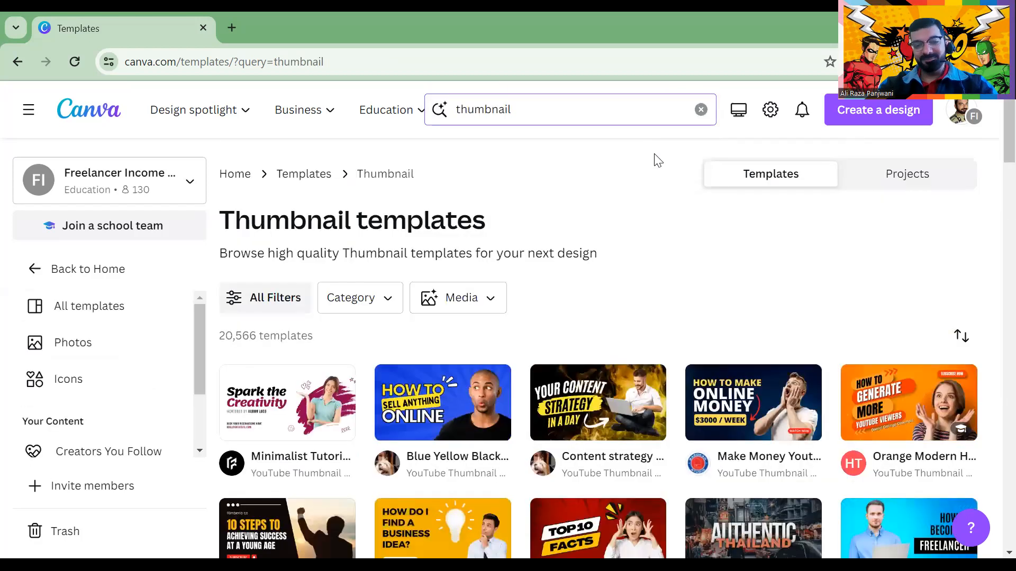
Start a design from the Blue Yellow thumbnail template and change 'HOW TO' to 'CANVA'
click(424, 373)
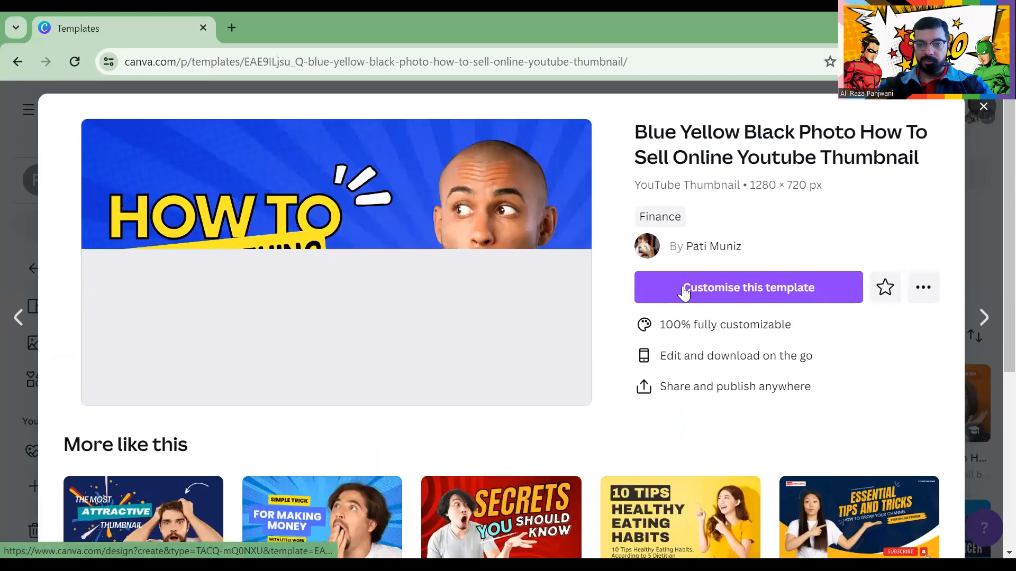
click(683, 288)
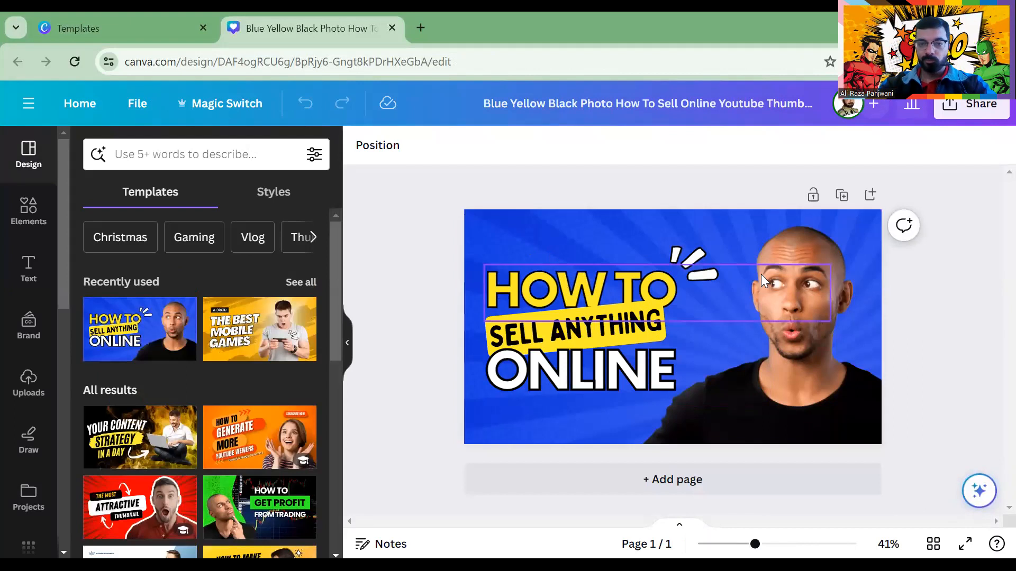
click(540, 290)
click(794, 398)
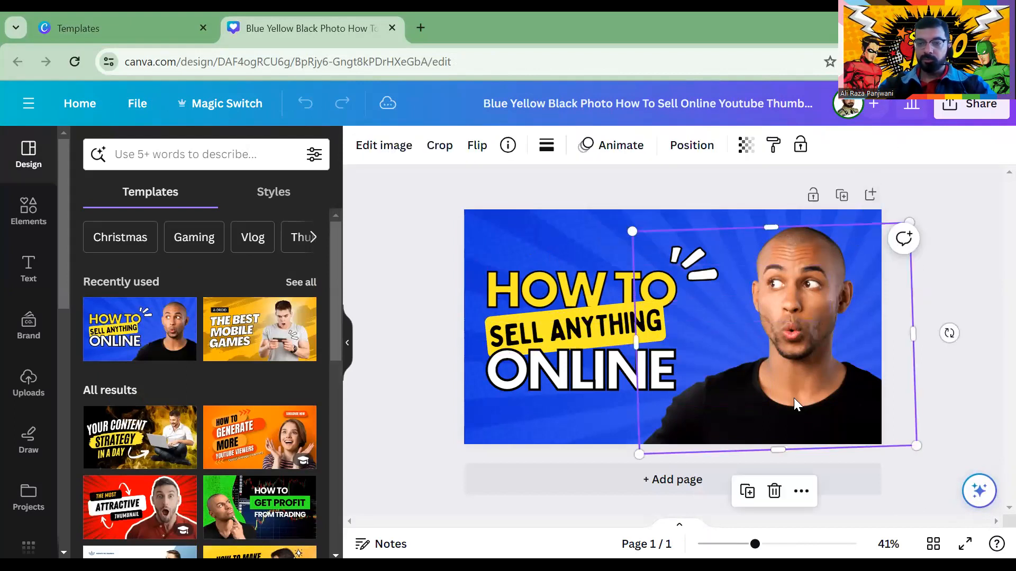
click(635, 336)
click(534, 301)
double_click(535, 299)
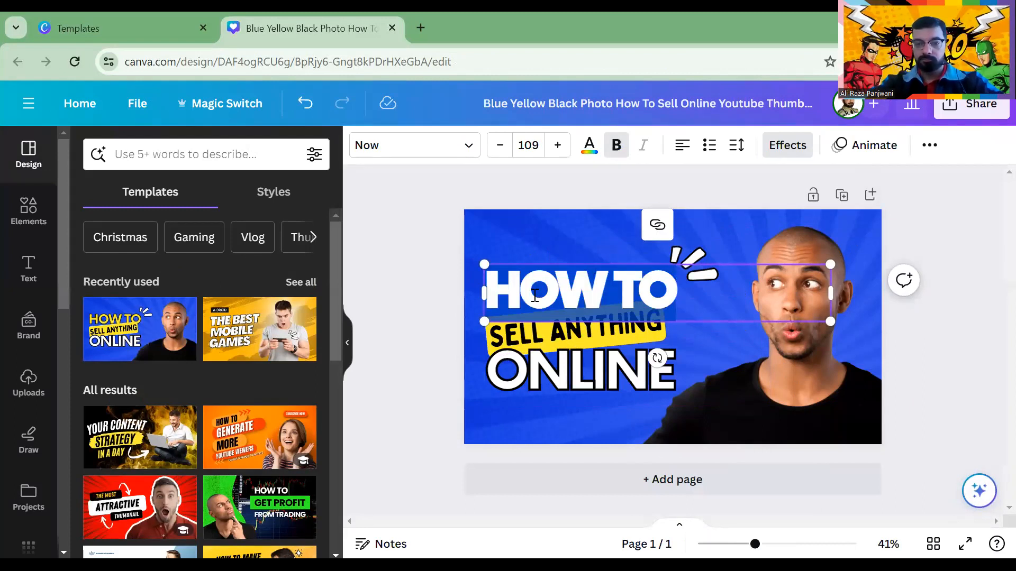
text(CAC)
key(BackSpace)
text(NVA)
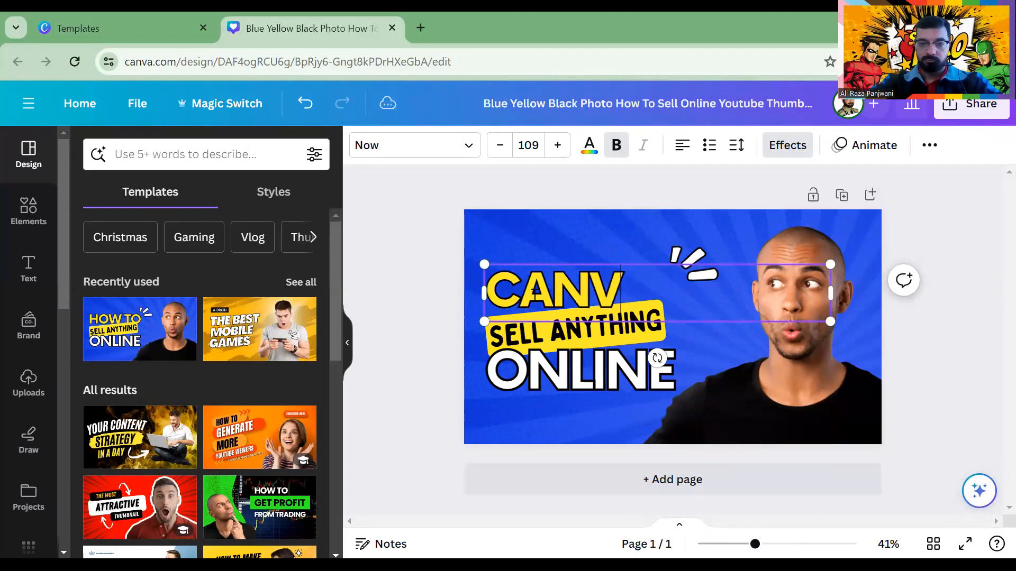
click(407, 203)
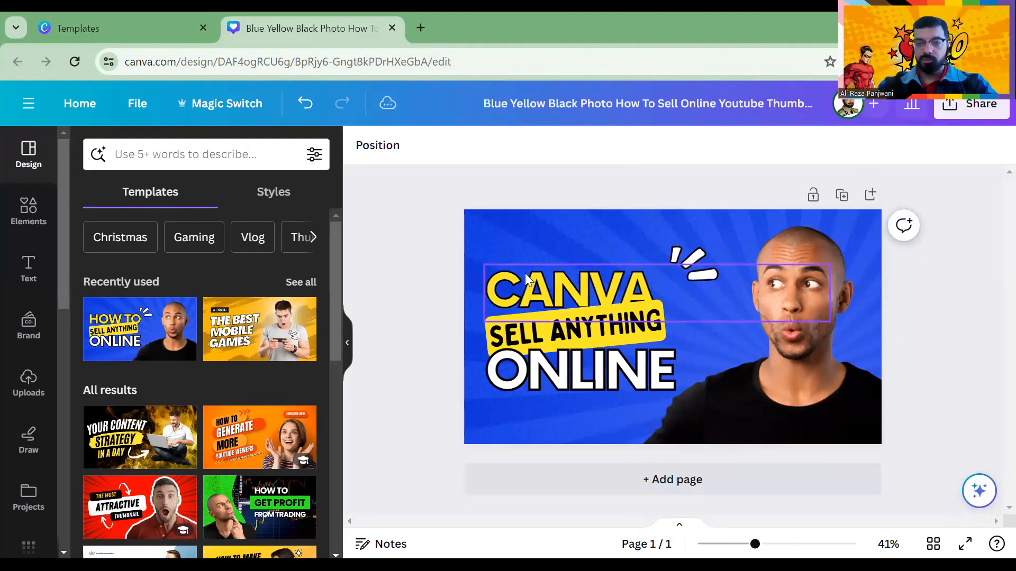
Move the CANVA headline higher and delete the man's photo
click(547, 301)
drag(550, 260, 552, 222)
drag(820, 324, 795, 333)
key(Delete)
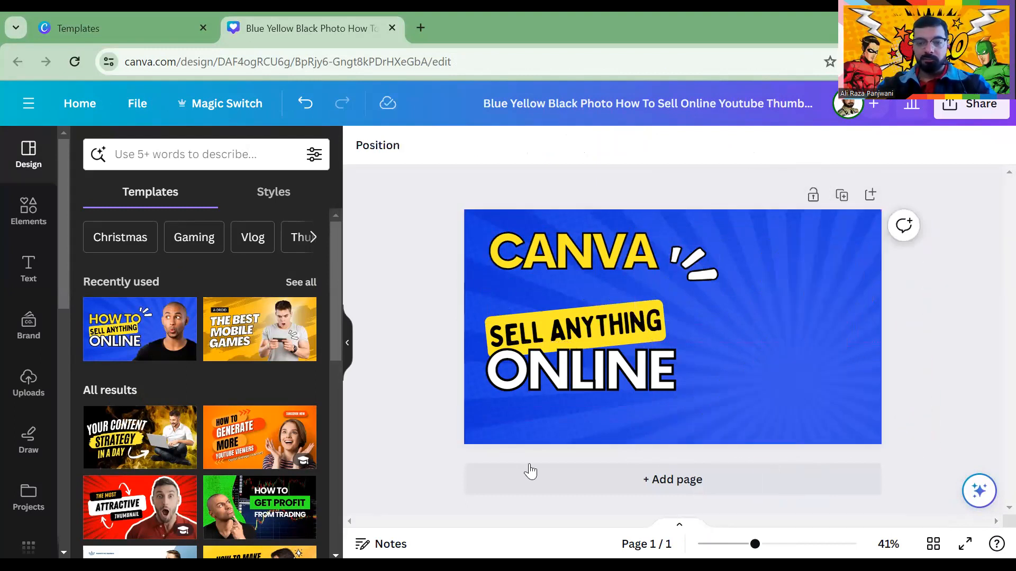
Add a second page with a plain white background
click(529, 473)
key(Delete)
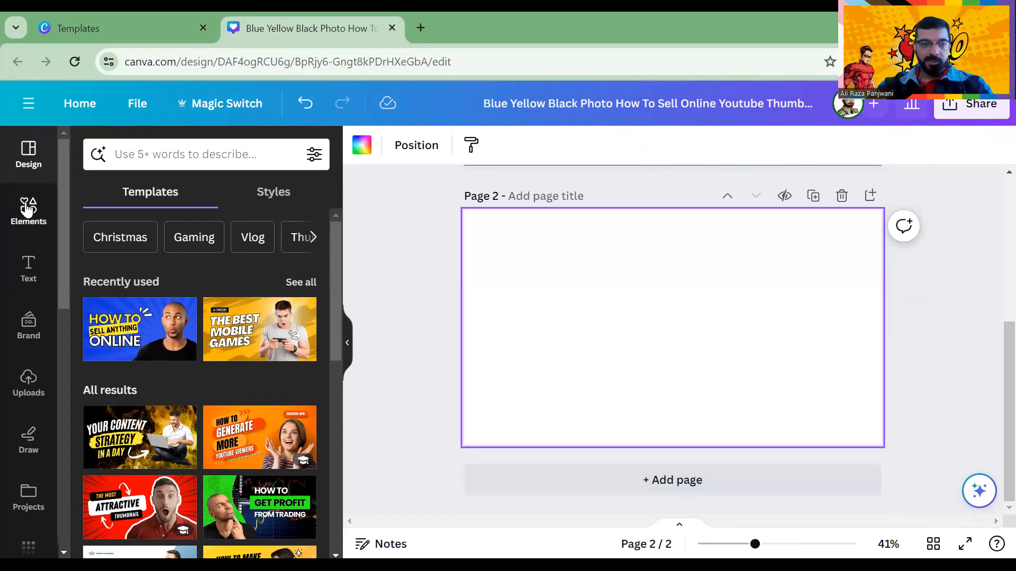
click(151, 152)
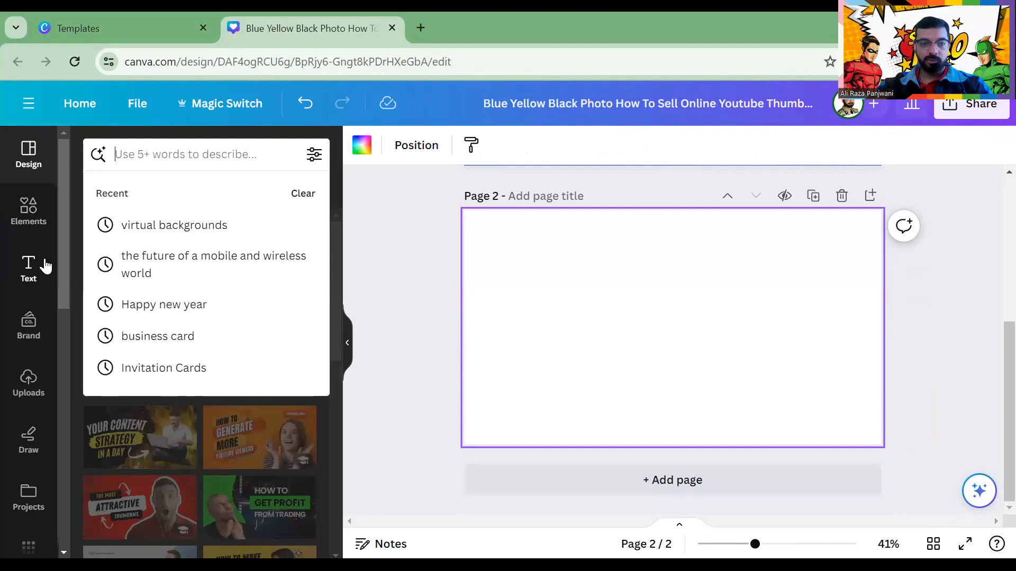
Upload the helo image from the Desktop into Uploads
click(29, 378)
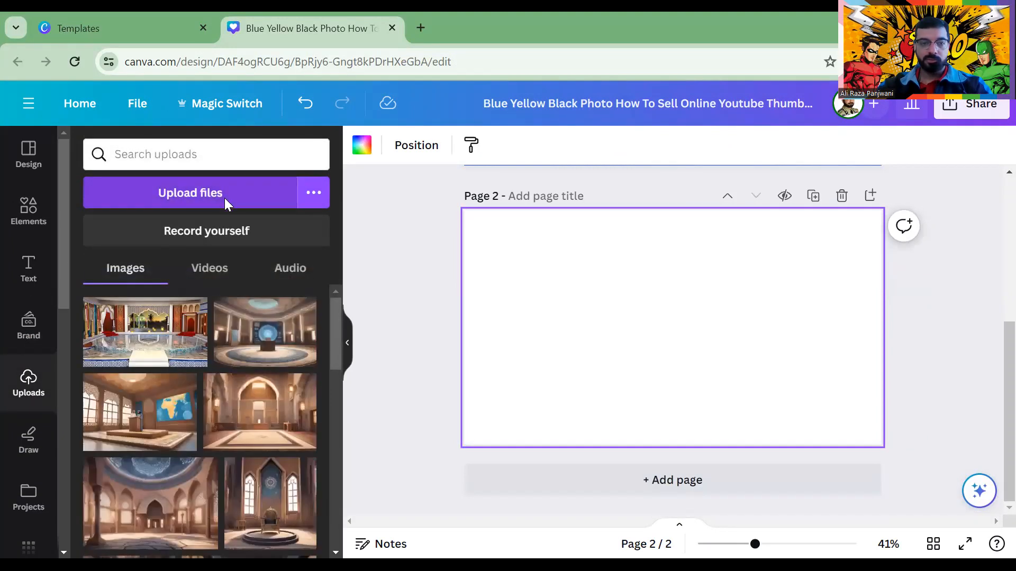
click(230, 201)
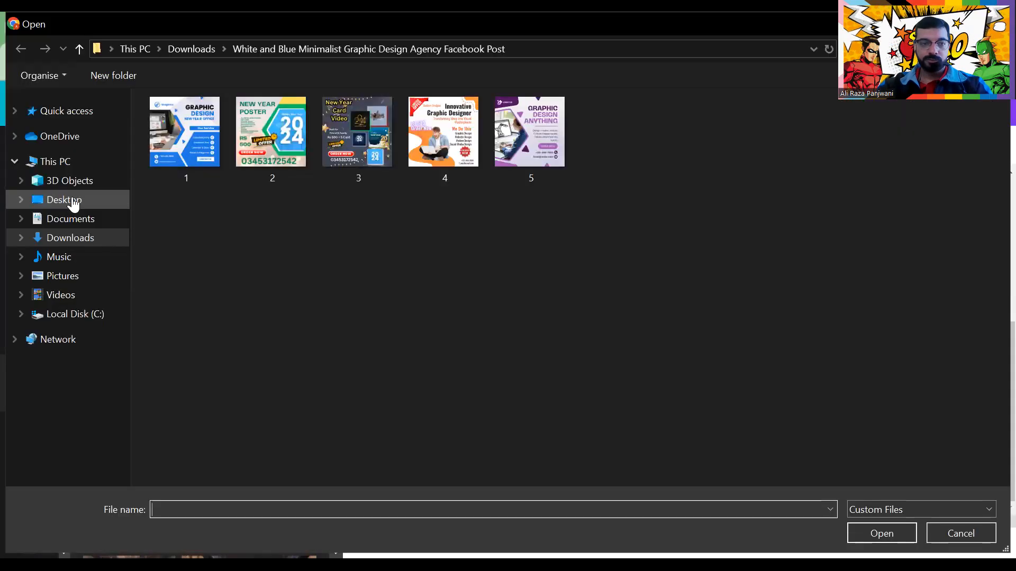
click(68, 203)
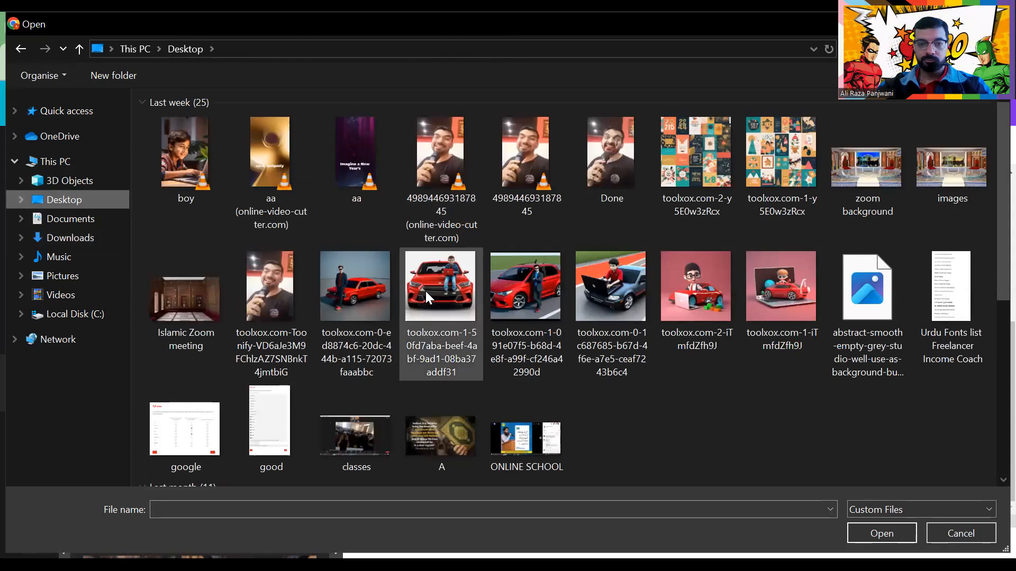
scroll(426, 294, down, 5)
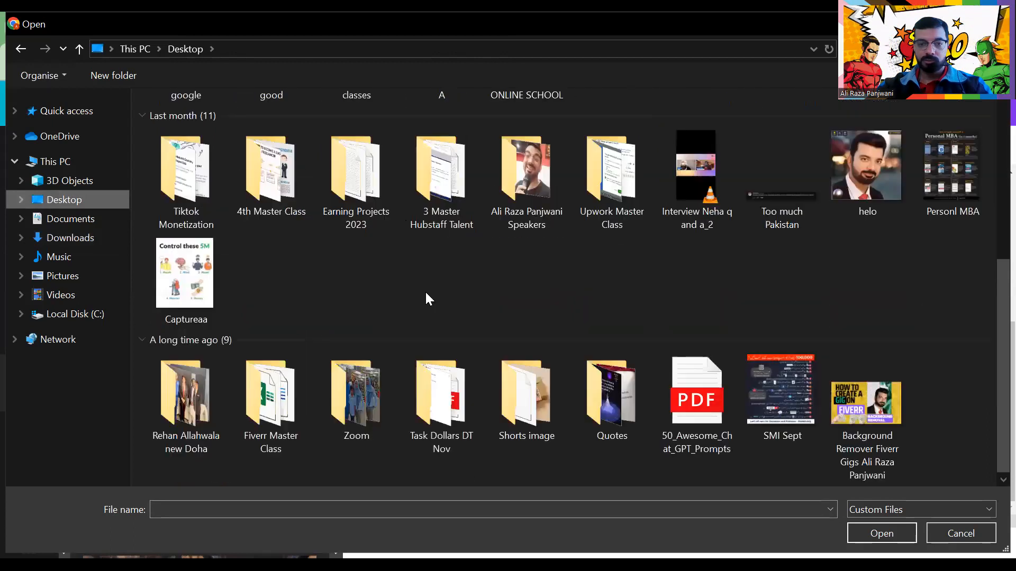
click(850, 196)
key(Return)
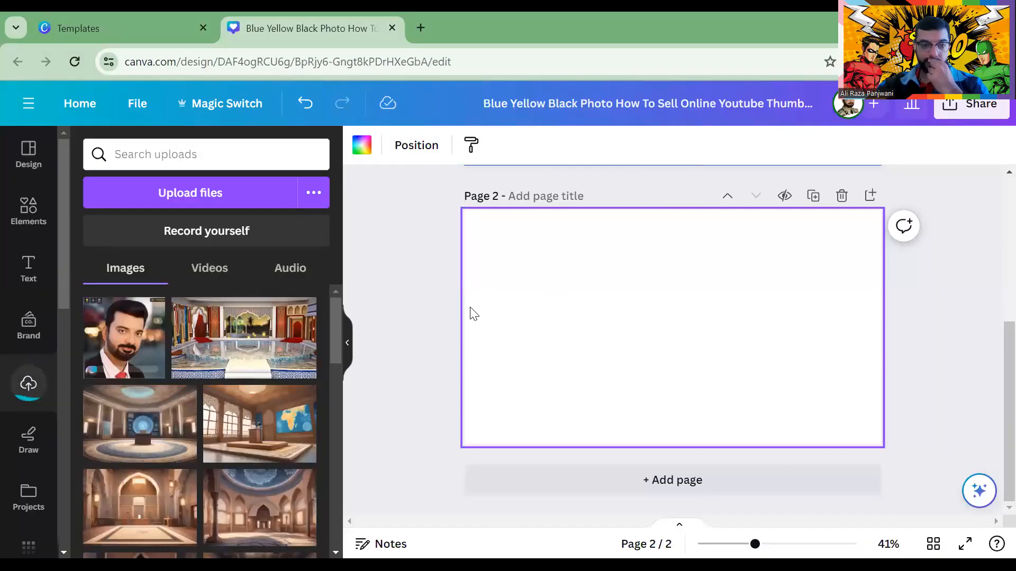
Place the uploaded portrait on page 2 and remove its background with BG Remover
click(120, 359)
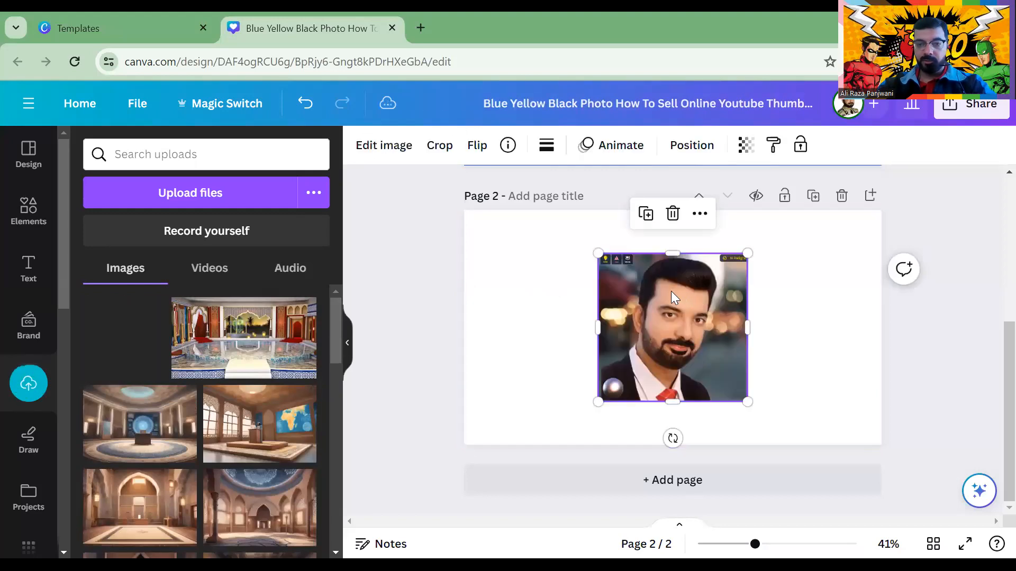
click(382, 145)
scroll(206, 360, down, 10)
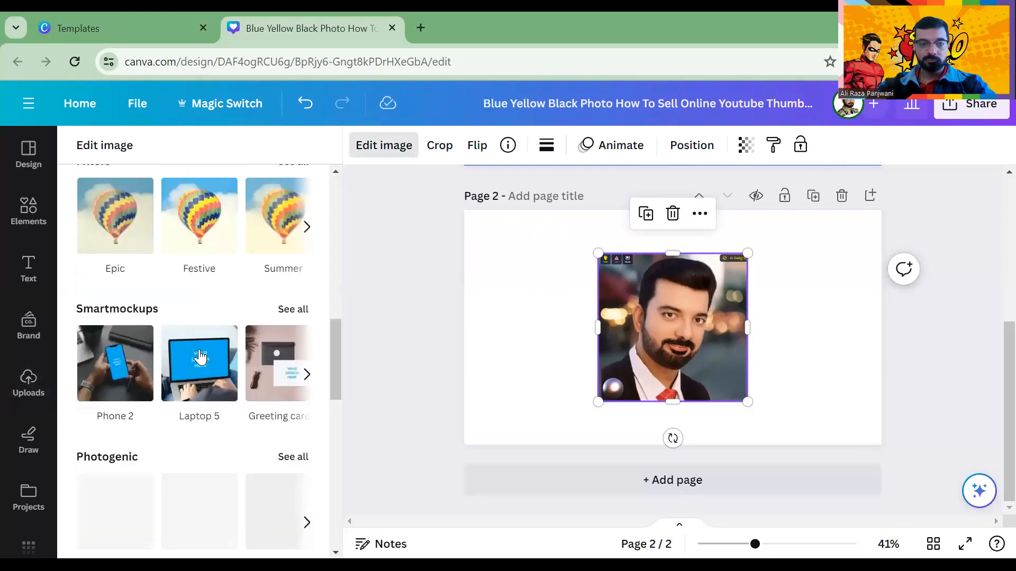
scroll(136, 298, up, 5)
scroll(136, 298, up, 5)
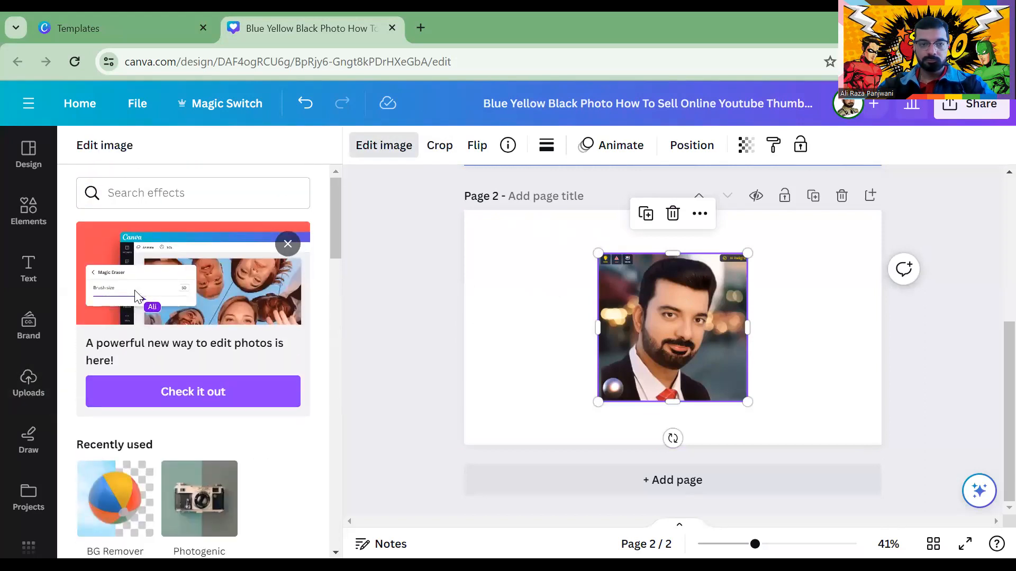
scroll(104, 185, down, 6)
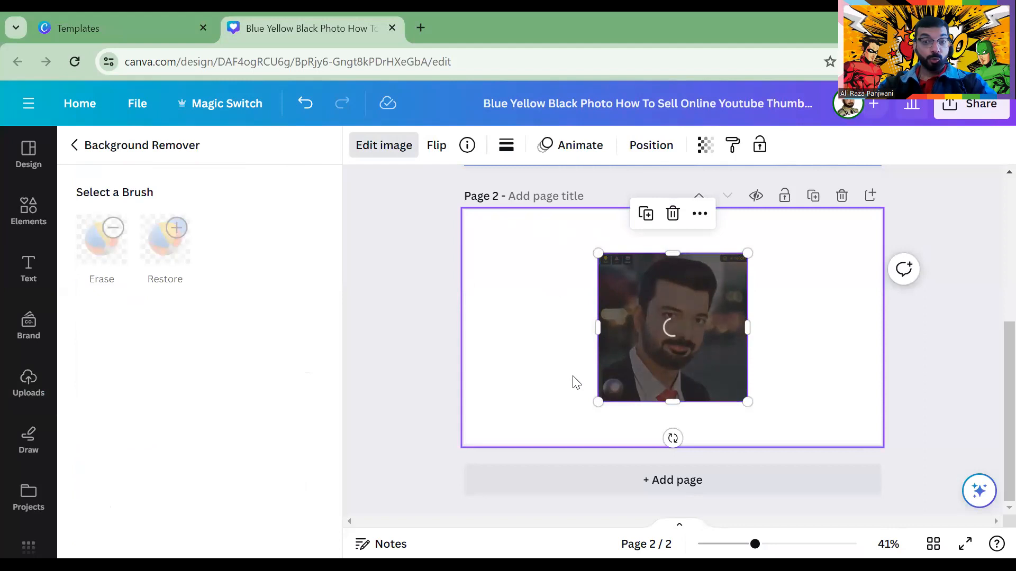
Reposition the cut-out portrait, trim its bottom edge and enlarge it
drag(693, 322, 591, 303)
drag(569, 385, 694, 395)
drag(619, 347, 723, 368)
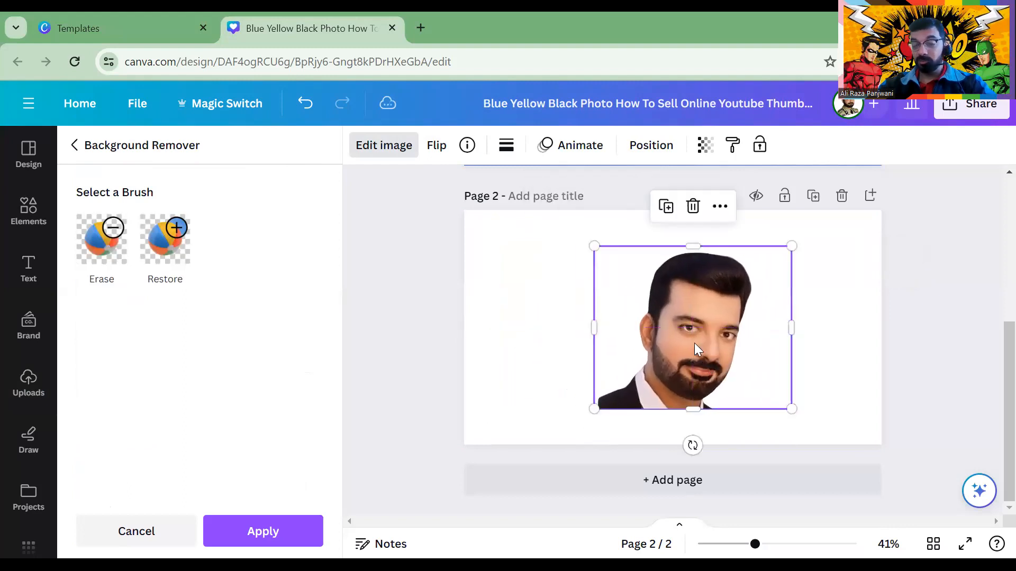
click(385, 153)
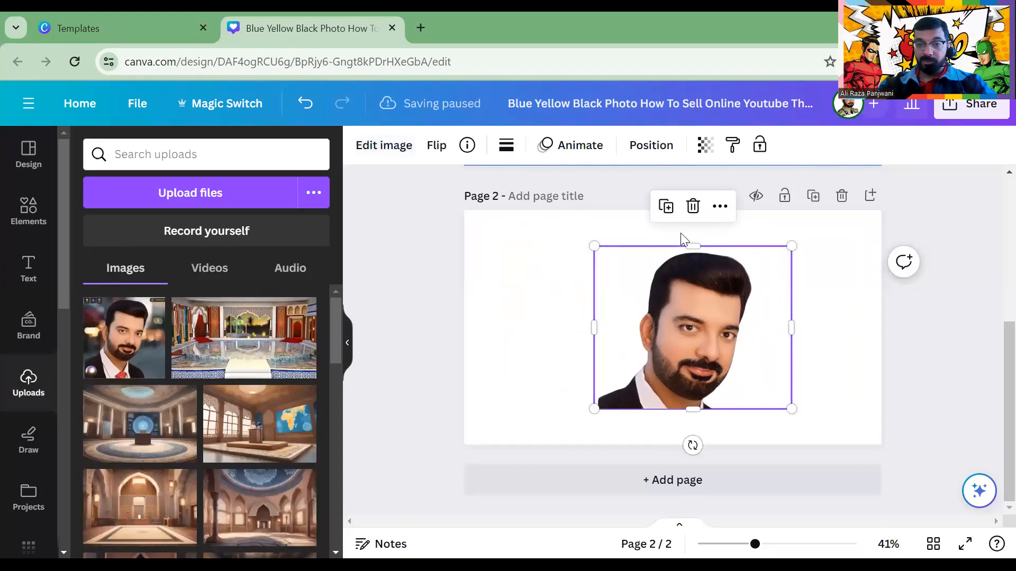
Add a third page holding the original portrait
click(813, 196)
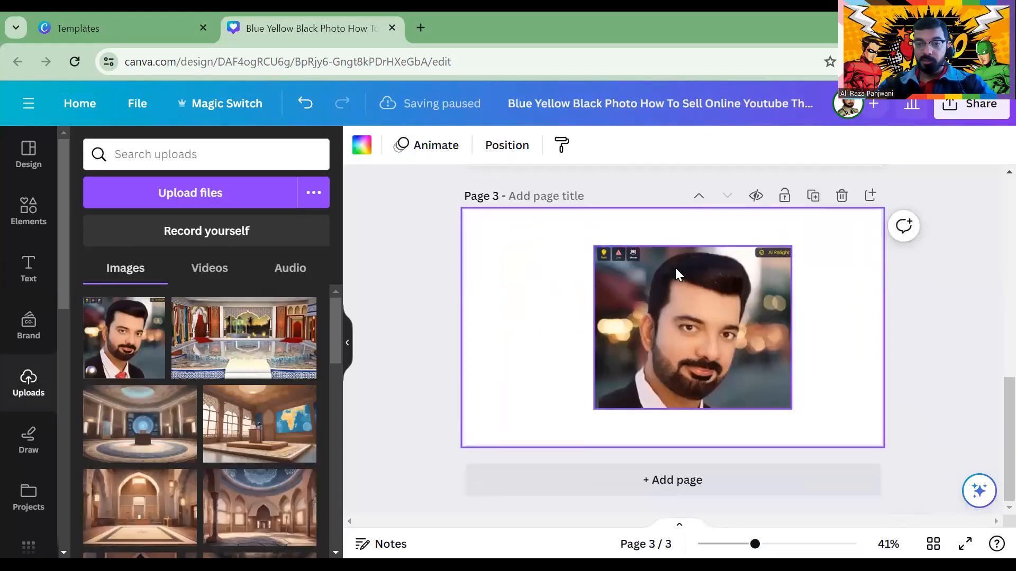
click(630, 305)
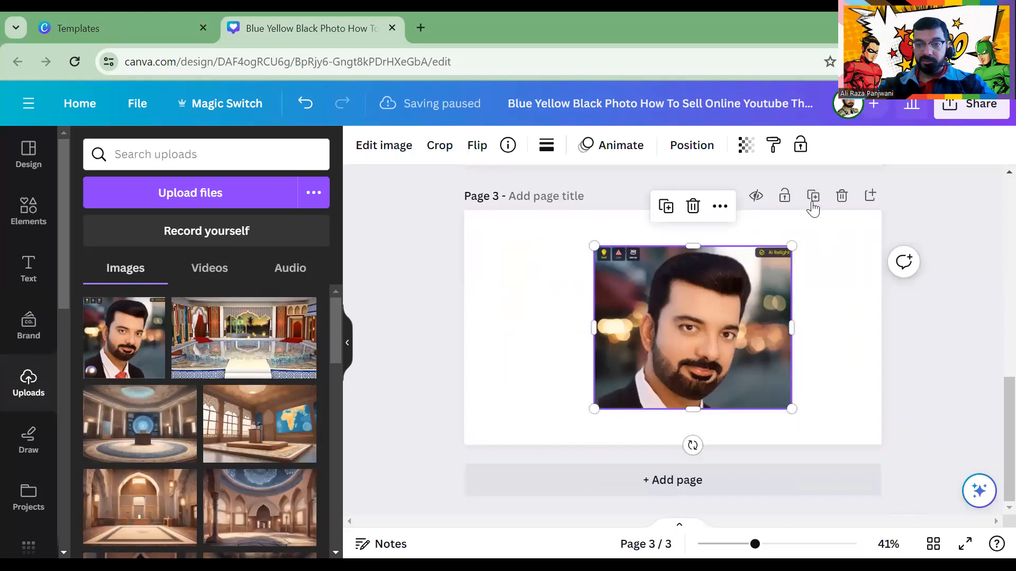
click(391, 144)
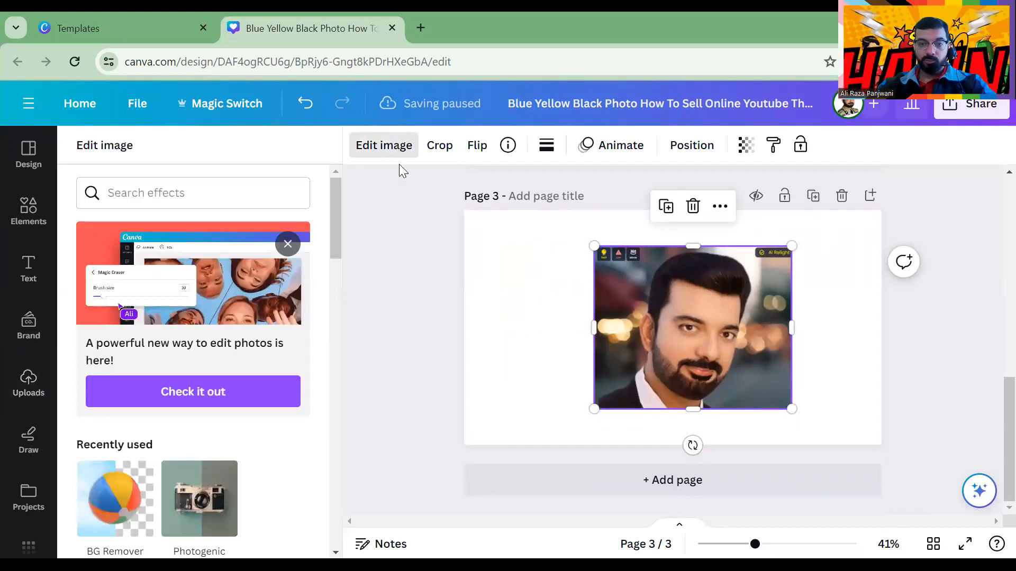
click(550, 338)
click(689, 314)
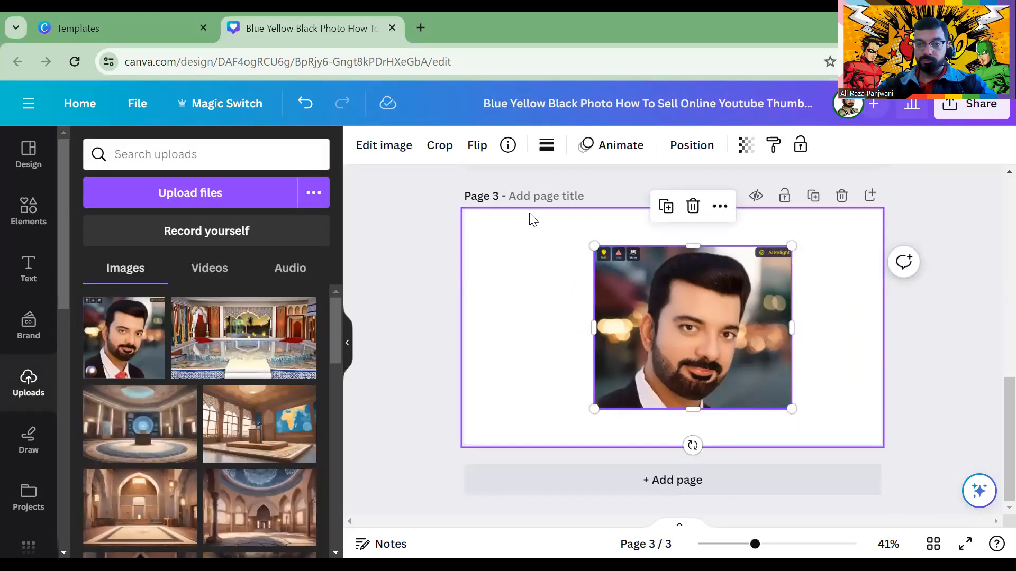
Enlarge page 2's portrait to full page height, just right of centre
scroll(728, 330, up, 7)
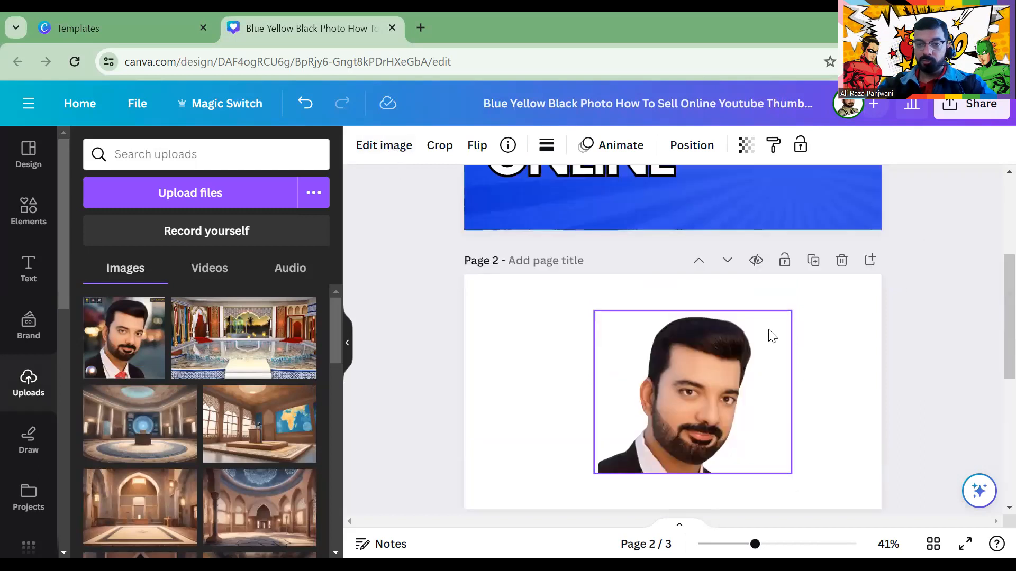
scroll(991, 354, down, 2)
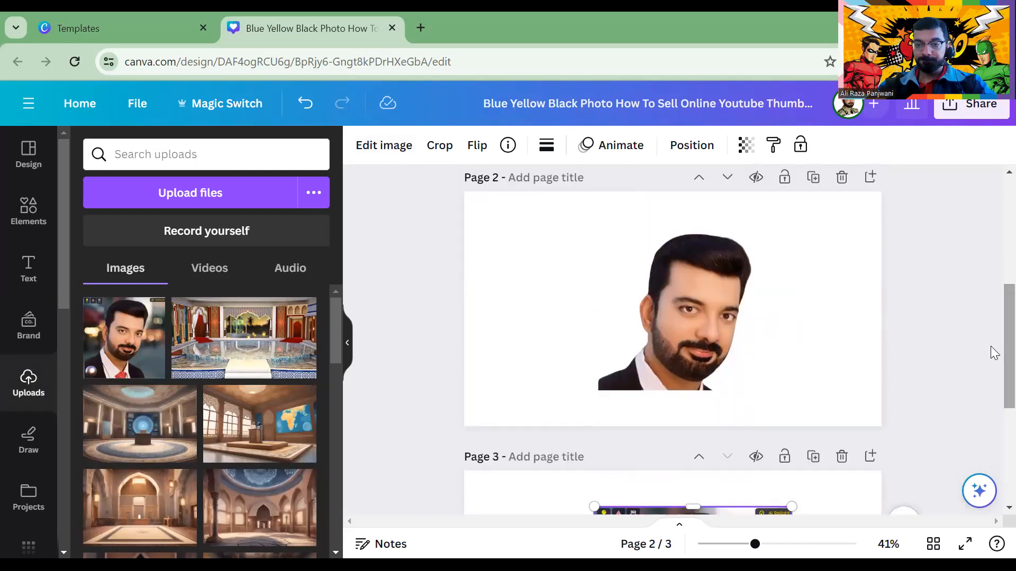
drag(686, 298, 567, 267)
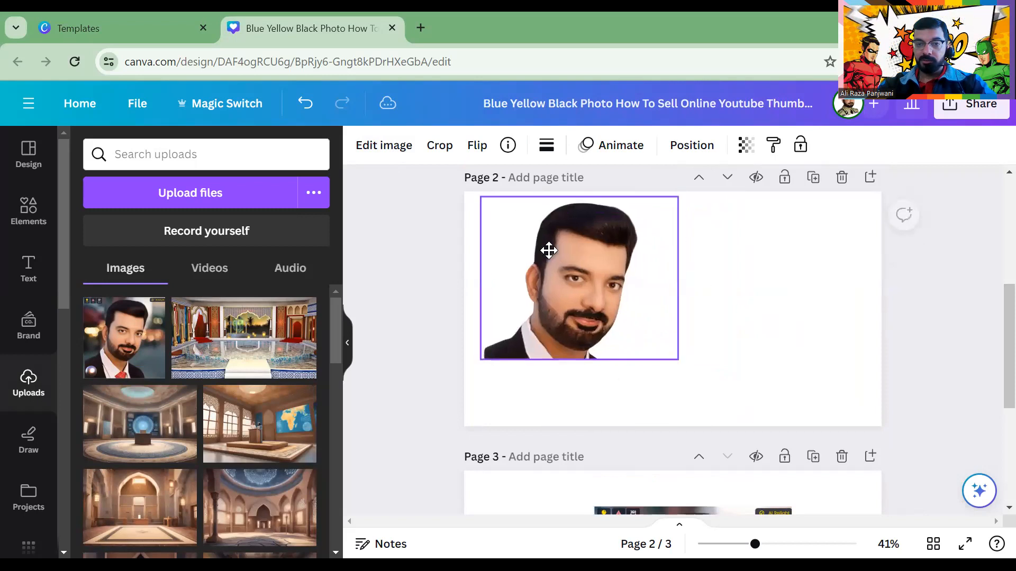
drag(674, 359, 787, 386)
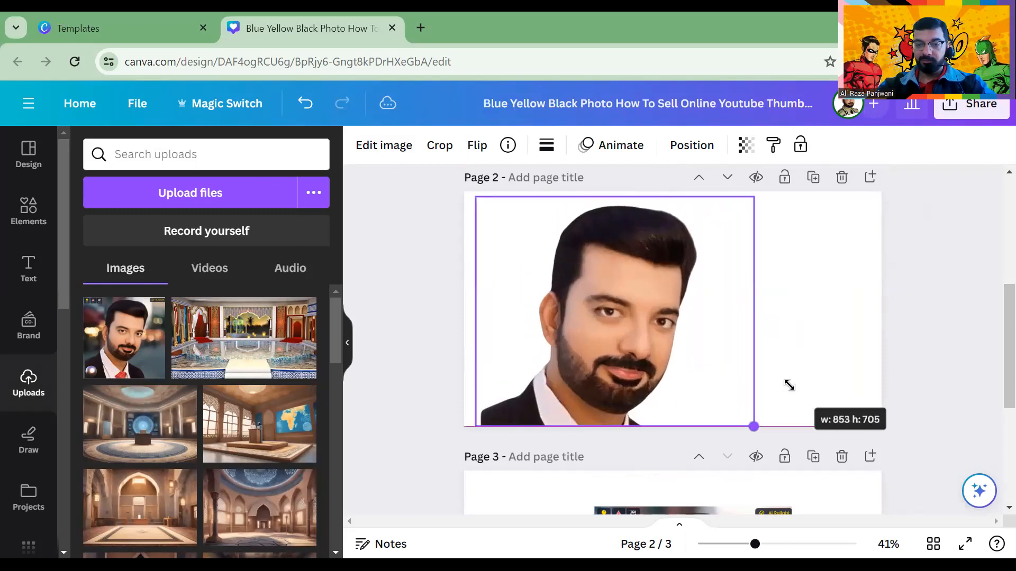
drag(655, 340, 728, 332)
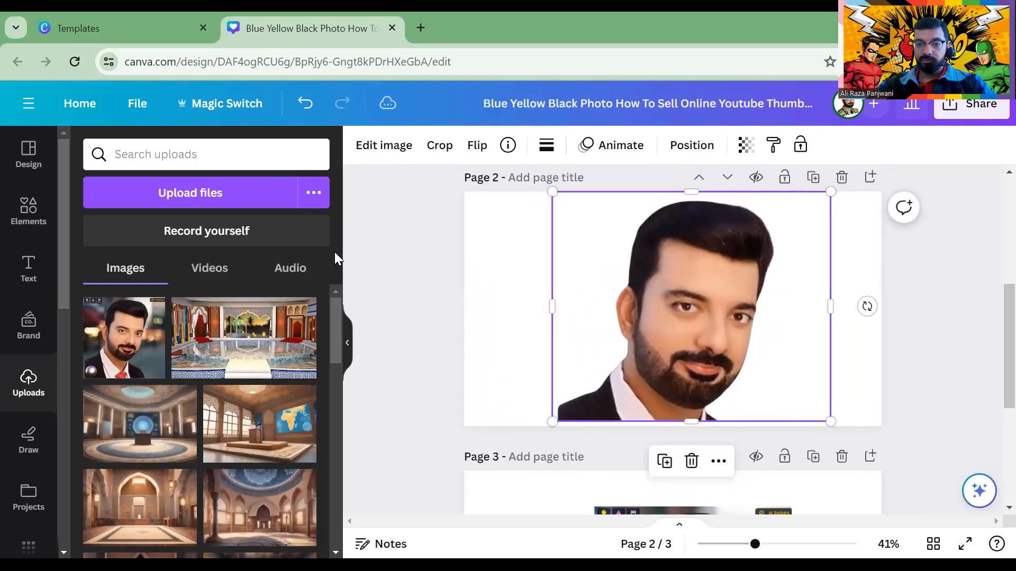
click(500, 307)
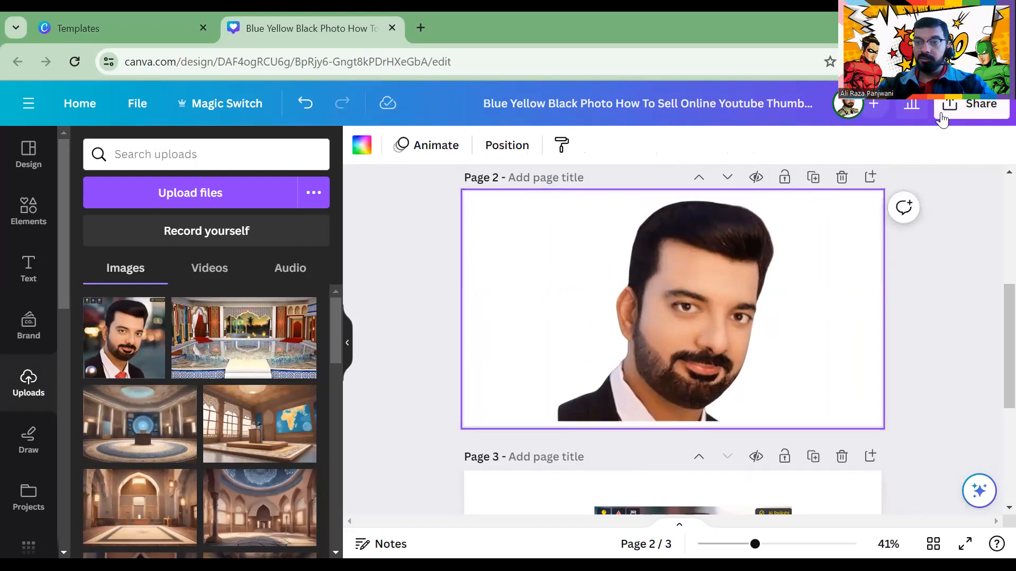
click(972, 108)
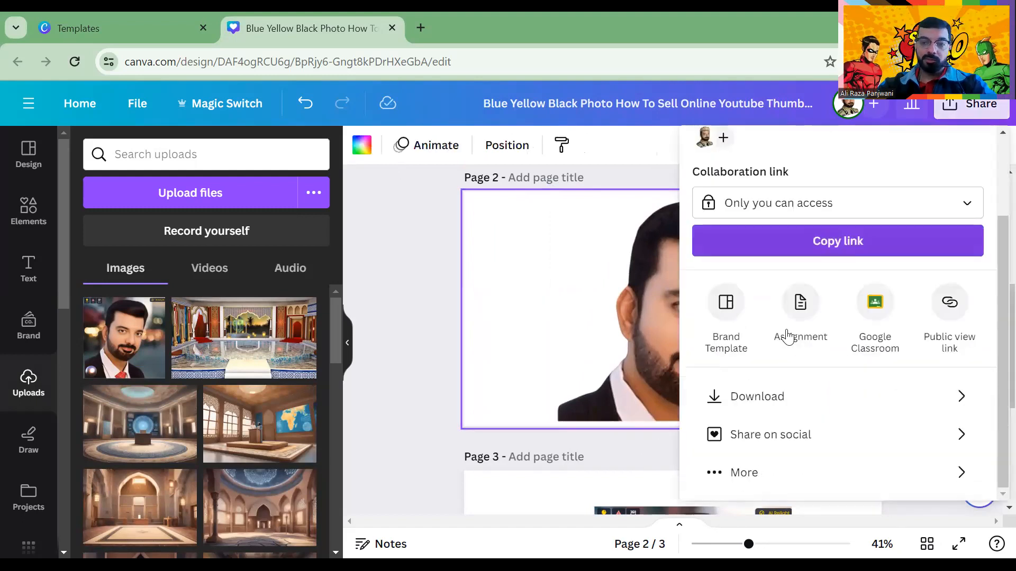
Download only the current page, Page 2, as a PNG
click(773, 408)
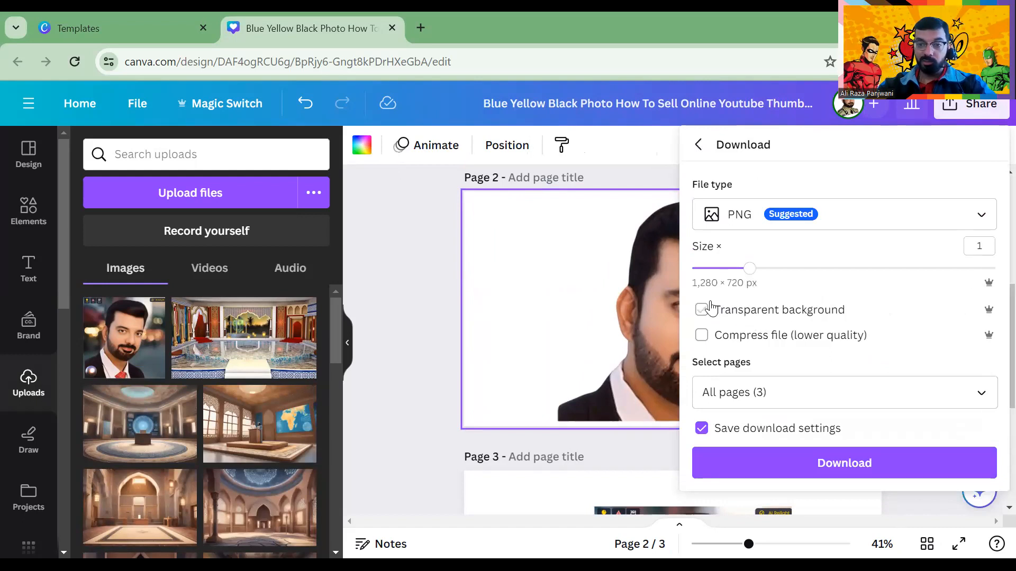
click(783, 392)
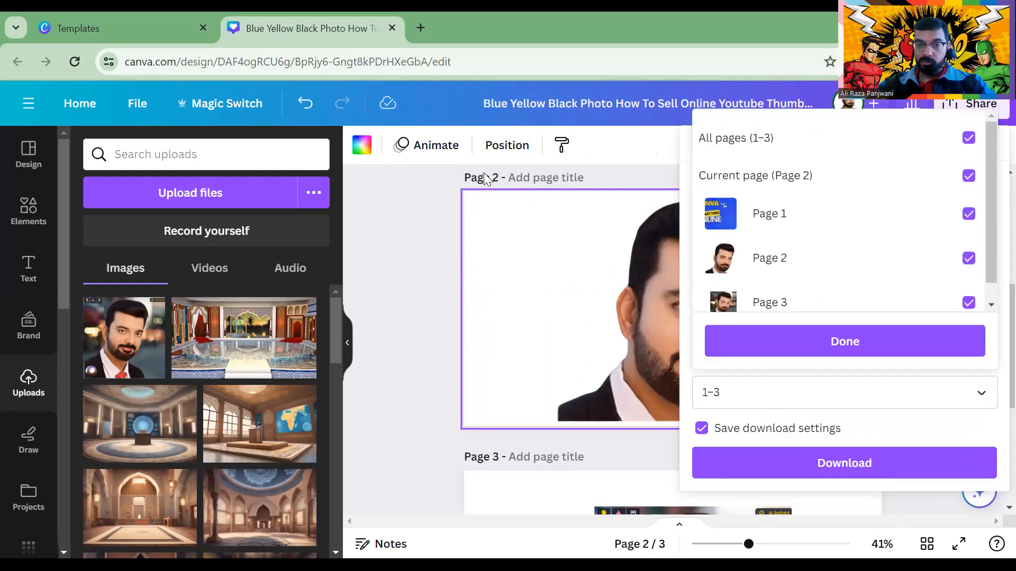
click(804, 255)
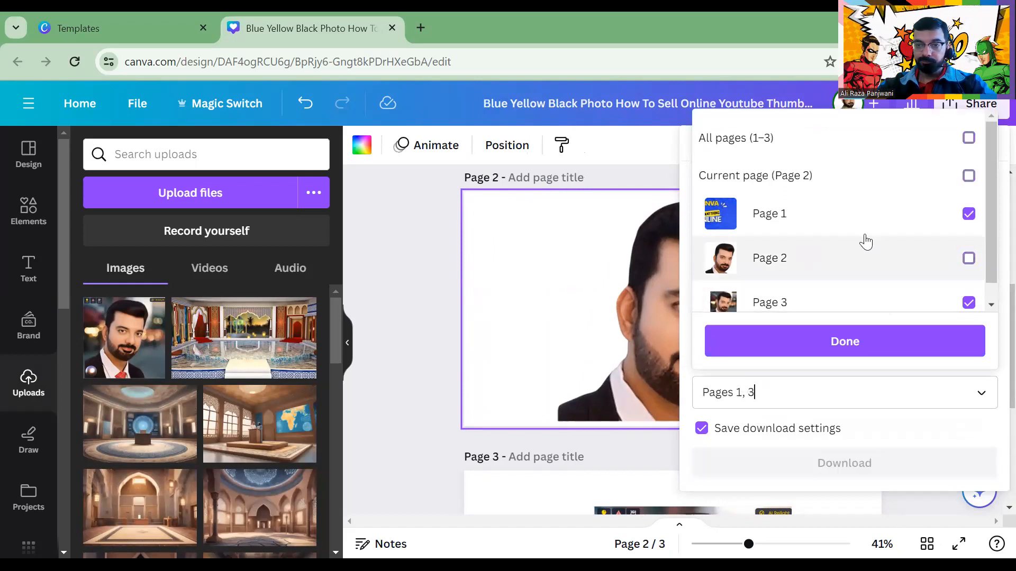
click(969, 138)
click(969, 176)
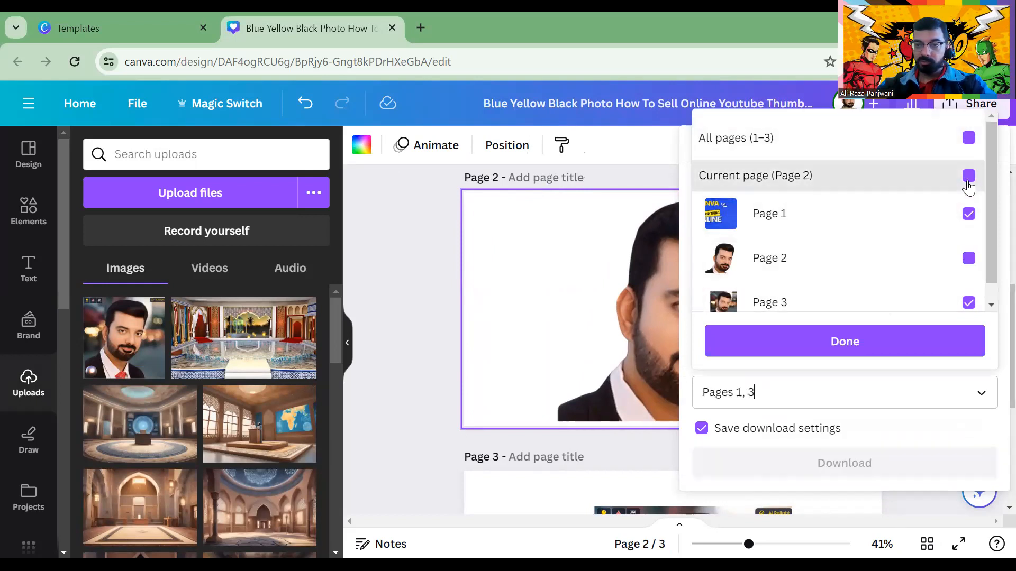
click(969, 139)
click(969, 138)
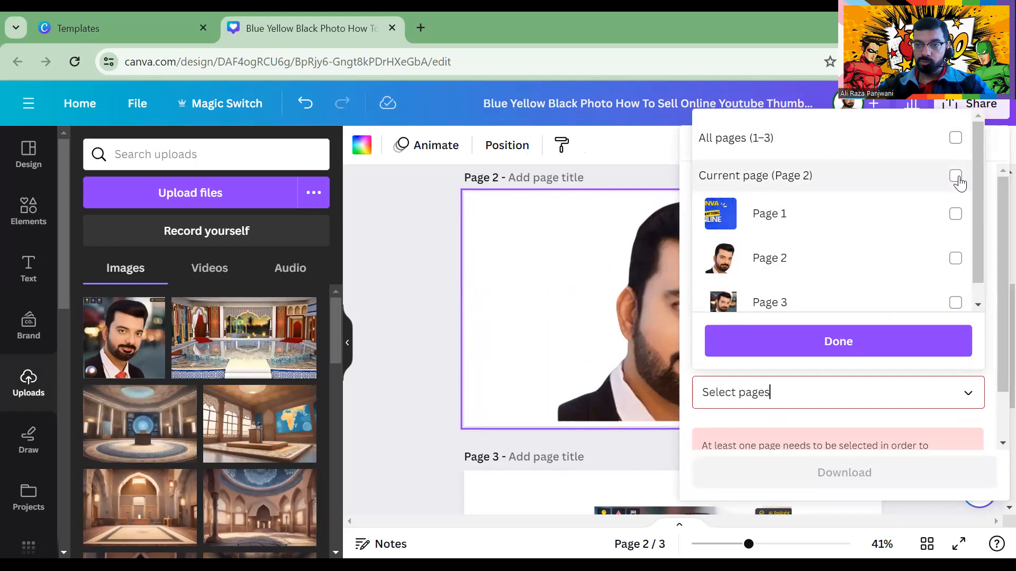
click(969, 176)
click(889, 342)
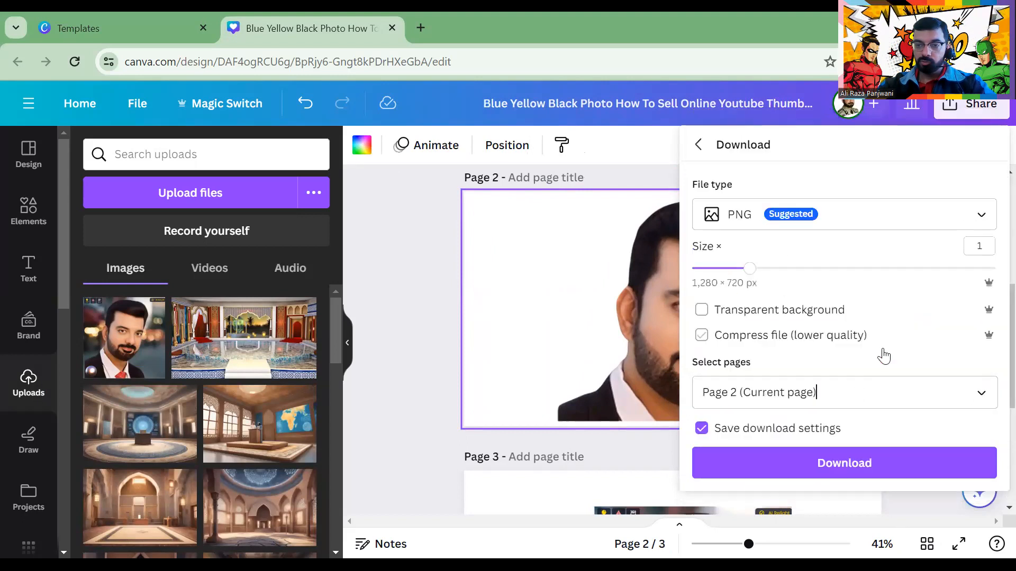
click(830, 474)
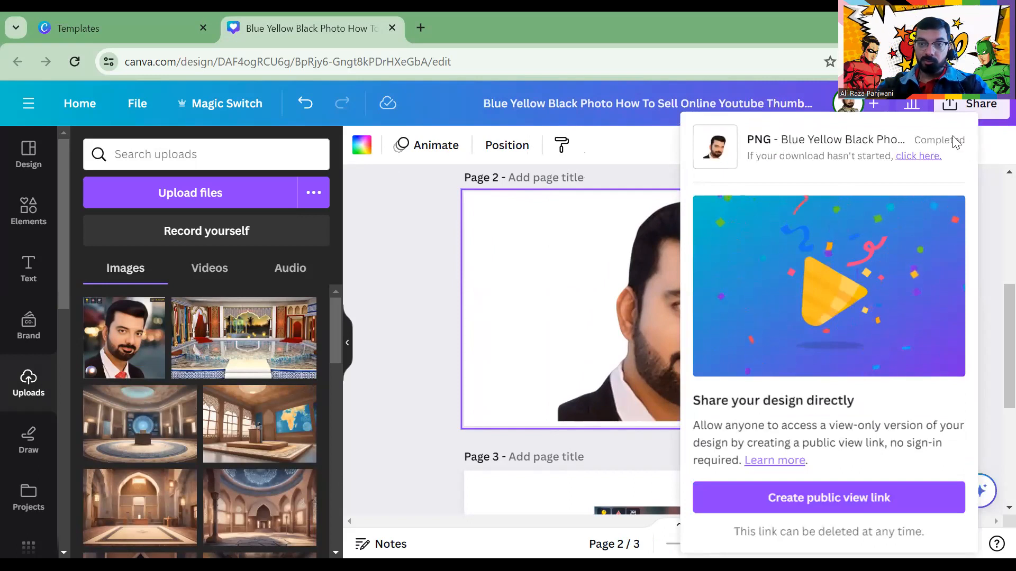
Rename the design to the creator's name followed by 'Canva Exp'
click(589, 106)
key(ctrl+a)
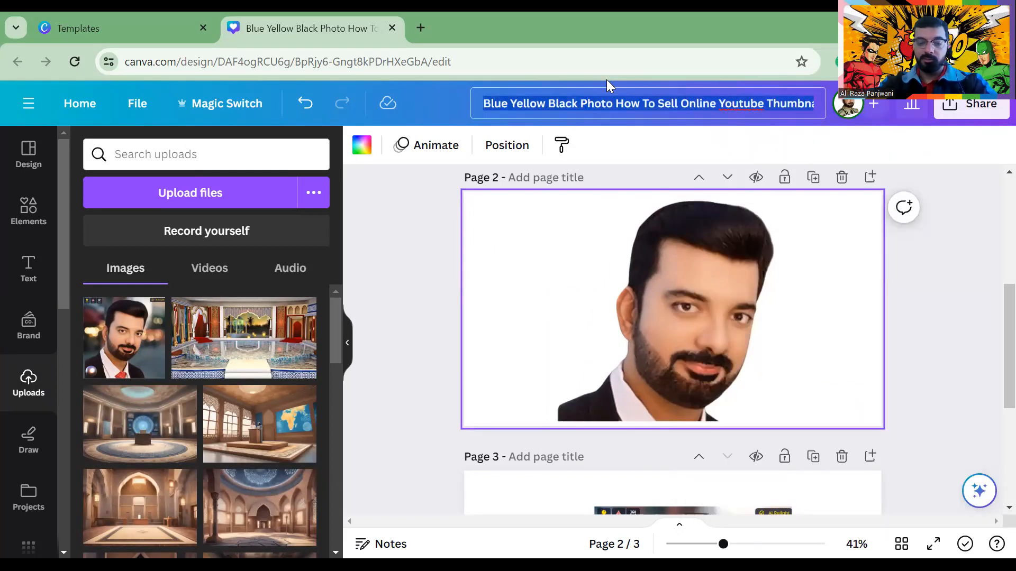
text(ALi)
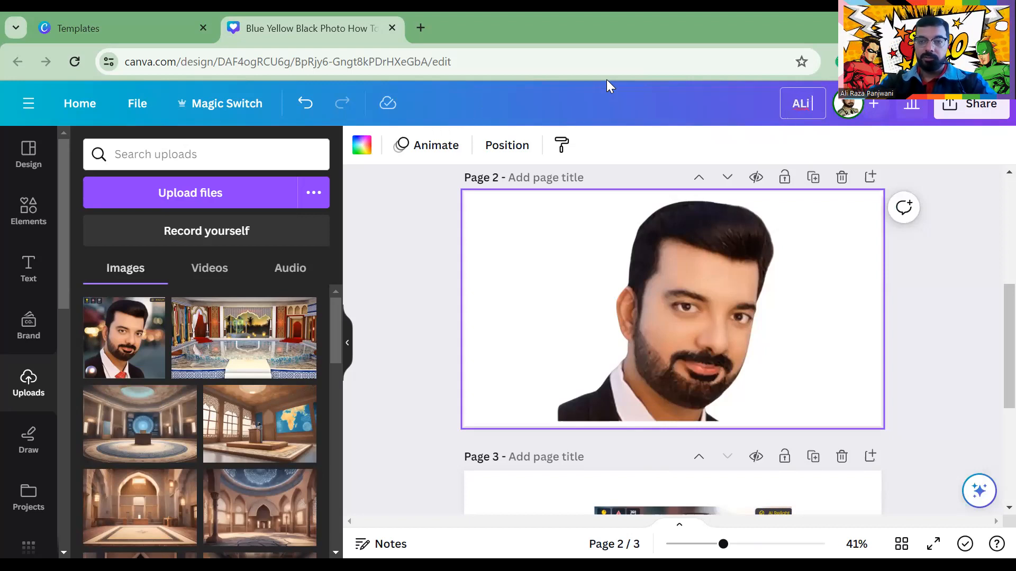
text( Canva E)
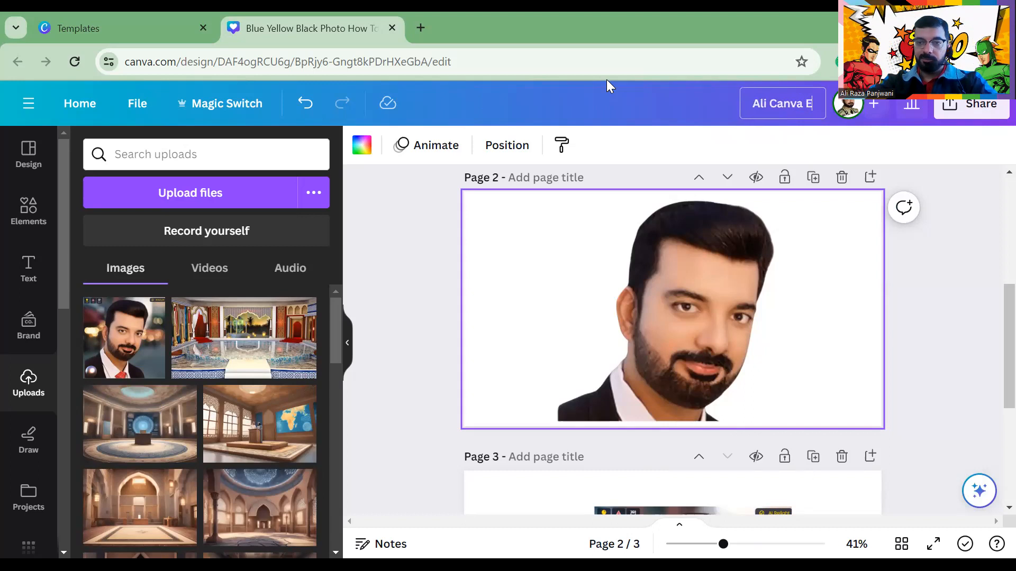
text(xper)
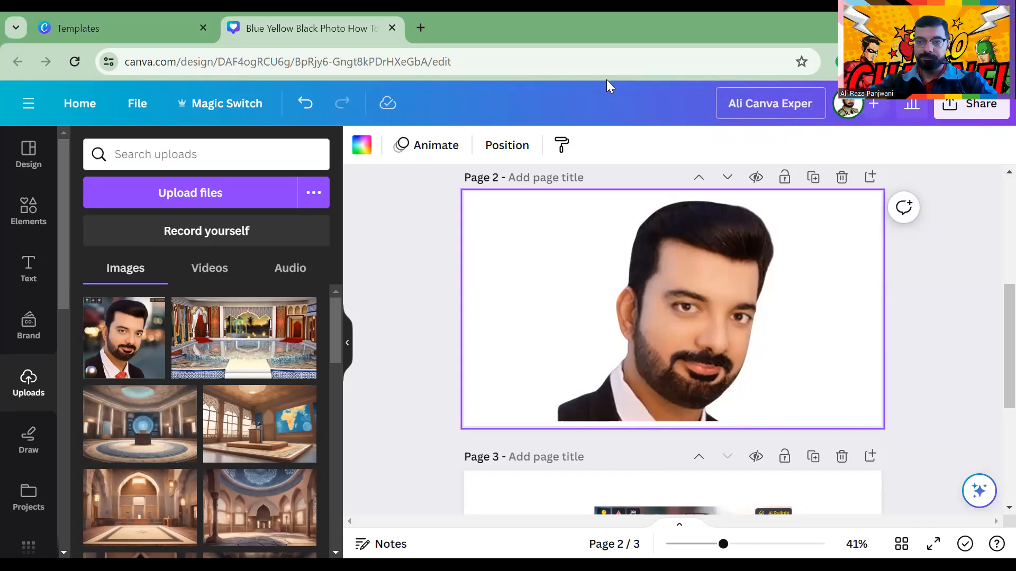
key(BackSpace)
key(BackSpace)
key(BackSpace)
text(p)
key(Return)
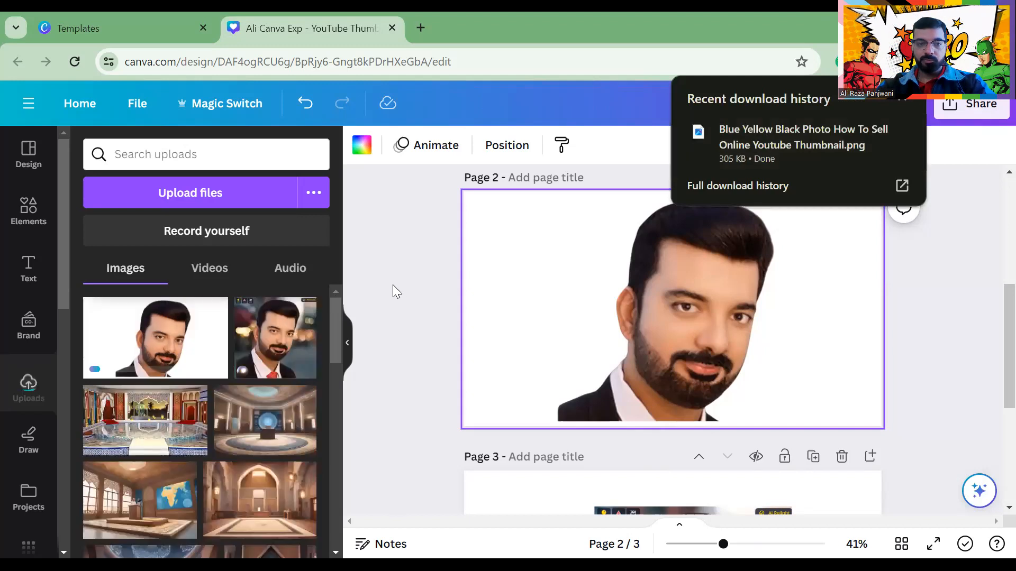
click(587, 320)
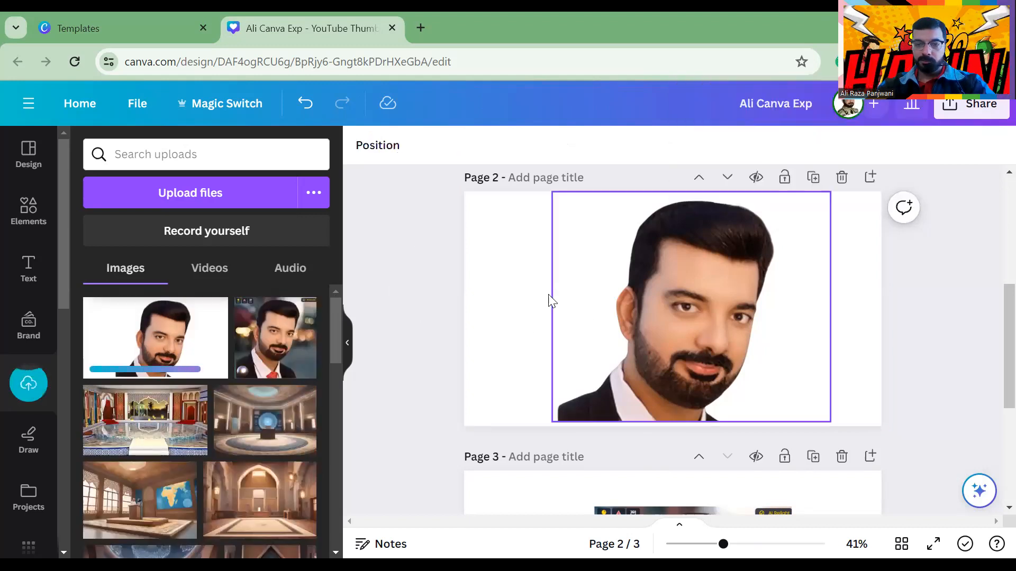
scroll(591, 314, down, 5)
scroll(591, 314, up, 5)
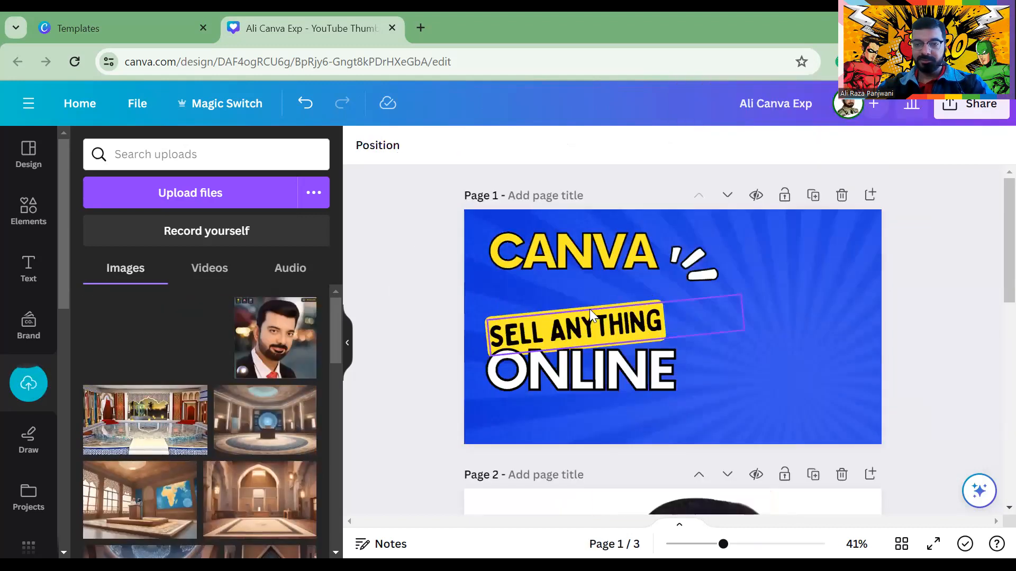
scroll(749, 335, down, 5)
Add page 4 with the white-background portrait cropped narrower on both sides, then open Edit image
click(709, 480)
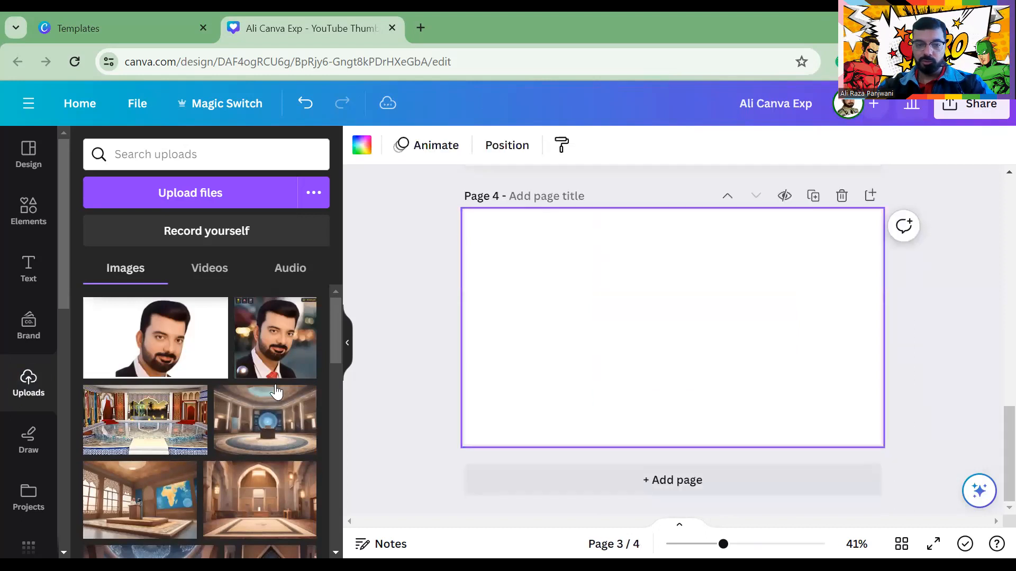
click(155, 338)
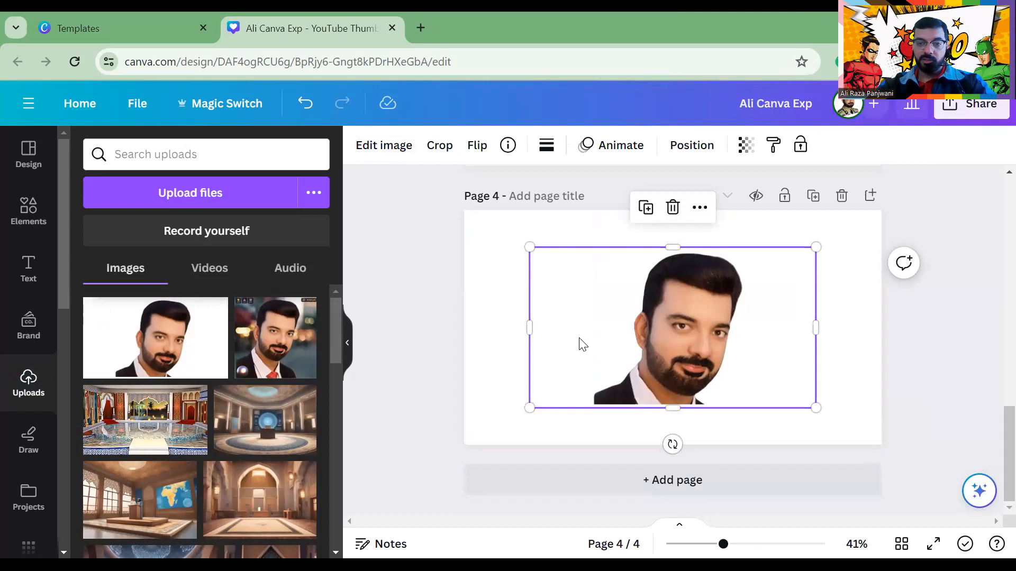
drag(529, 325, 595, 328)
drag(815, 328, 759, 328)
click(382, 145)
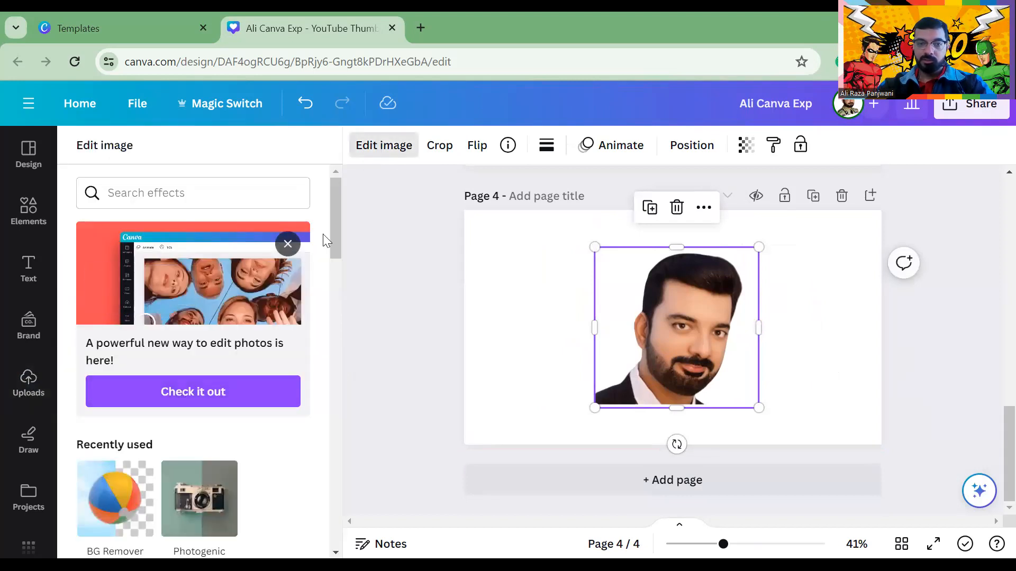
Reselect the page 4 portrait, reopen its image editing options and dismiss the photo-editing promo
click(538, 301)
click(640, 317)
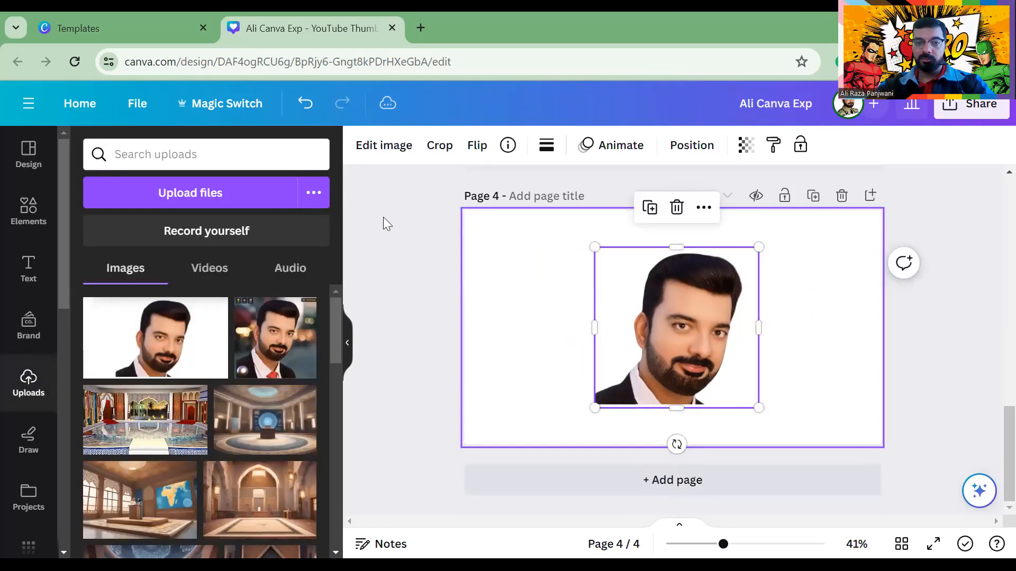
click(390, 153)
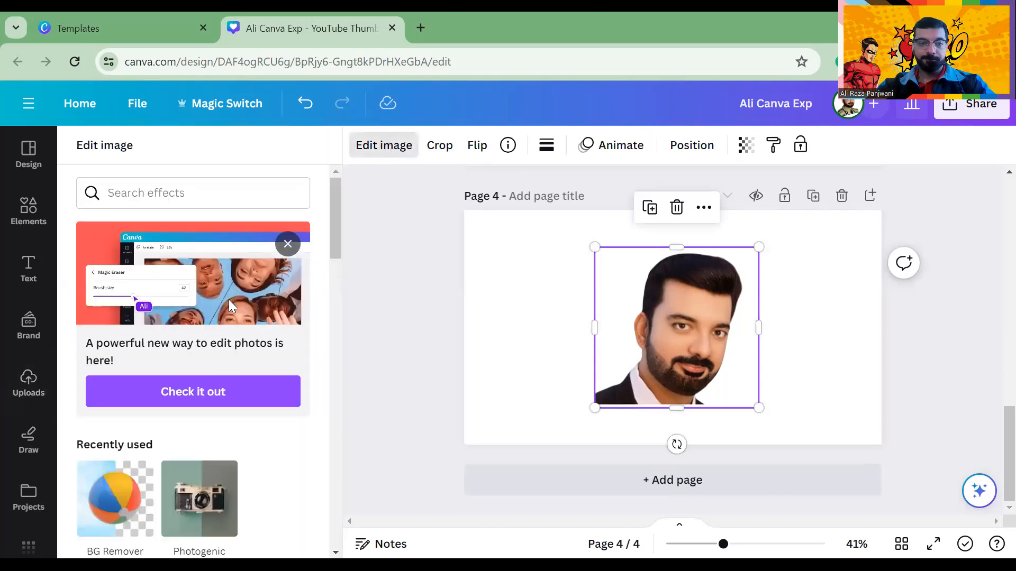
scroll(228, 300, down, 10)
scroll(219, 295, up, 6)
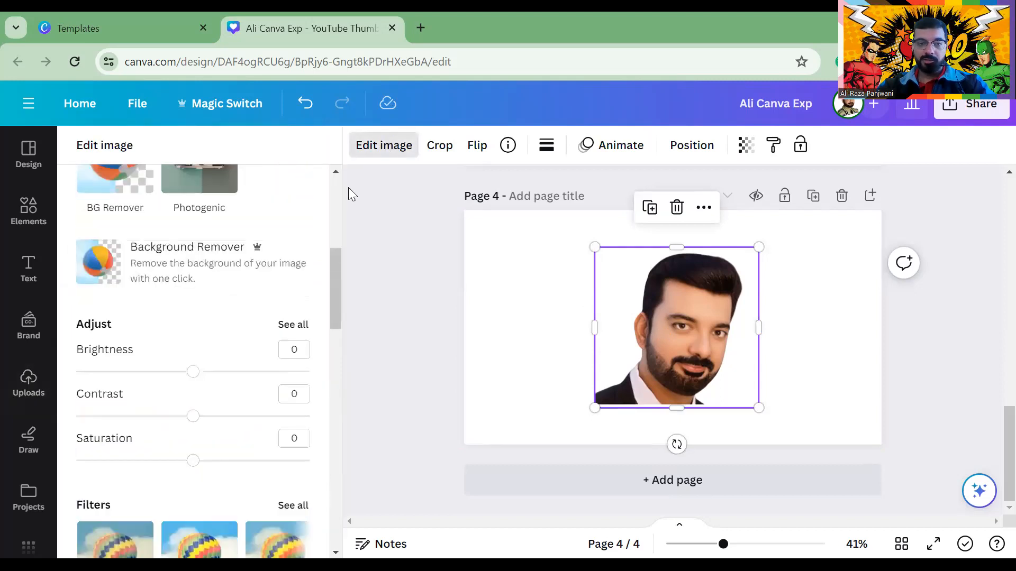
click(360, 156)
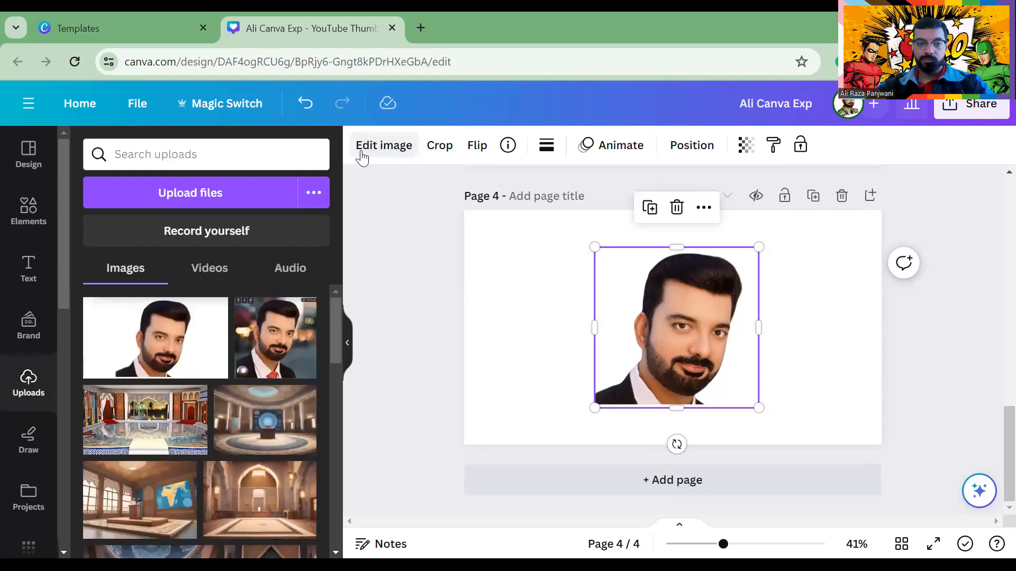
click(389, 150)
click(288, 243)
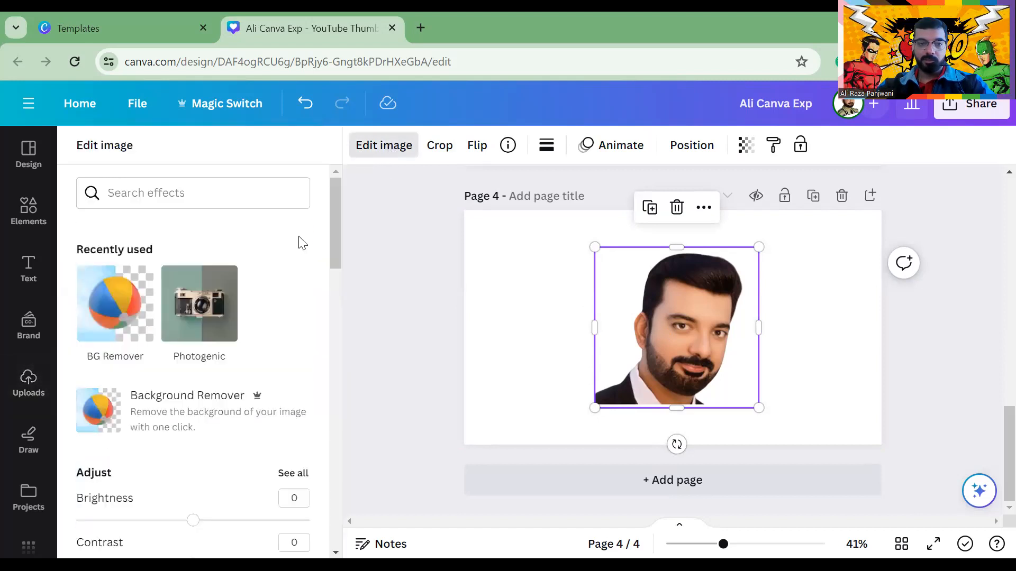
drag(340, 199, 327, 167)
Find the Trippy effect app among the image effects and launch it
scroll(192, 331, down, 5)
scroll(191, 331, up, 5)
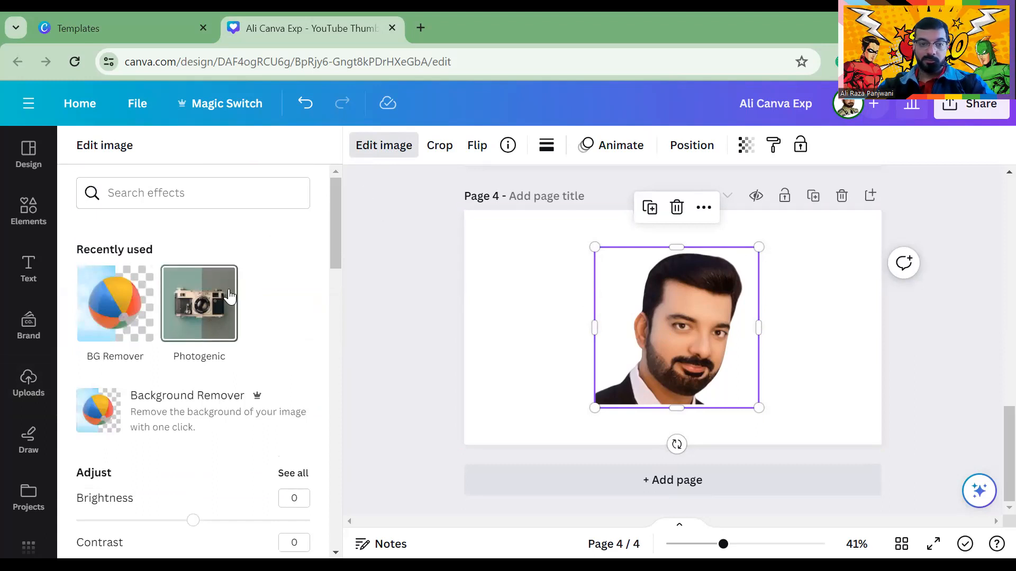
scroll(214, 289, down, 7)
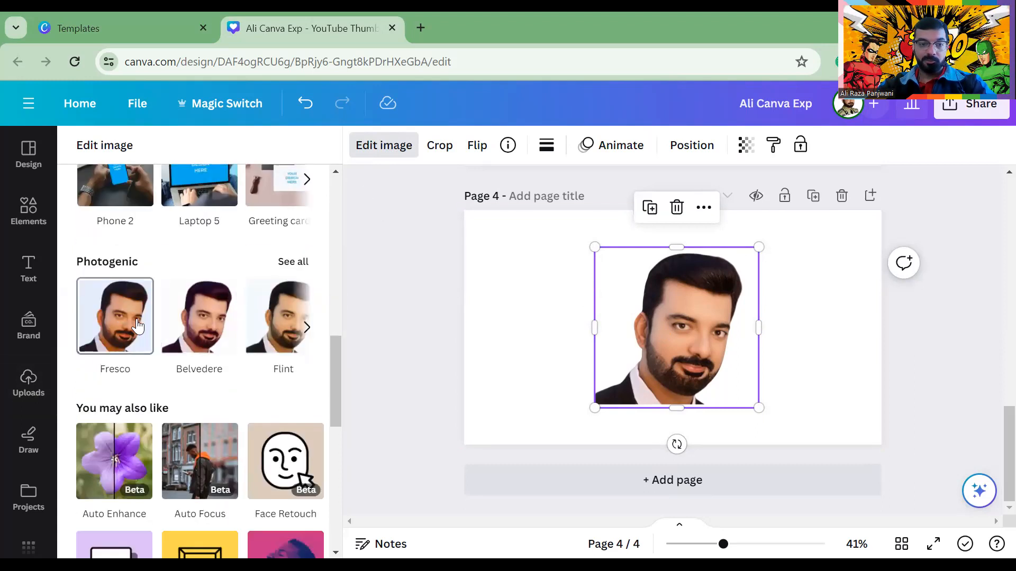
scroll(177, 291, up, 5)
scroll(177, 290, down, 6)
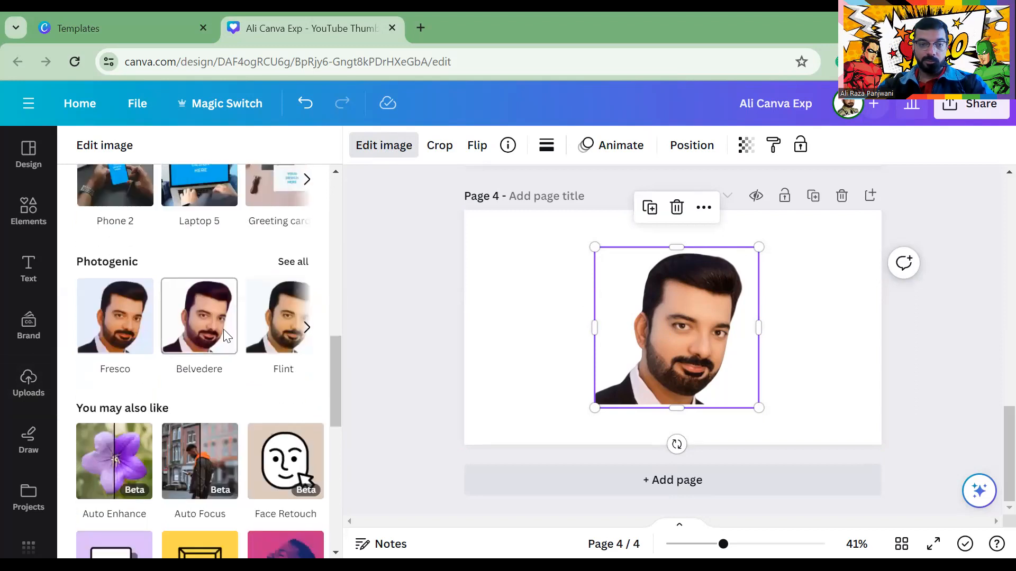
scroll(223, 329, down, 10)
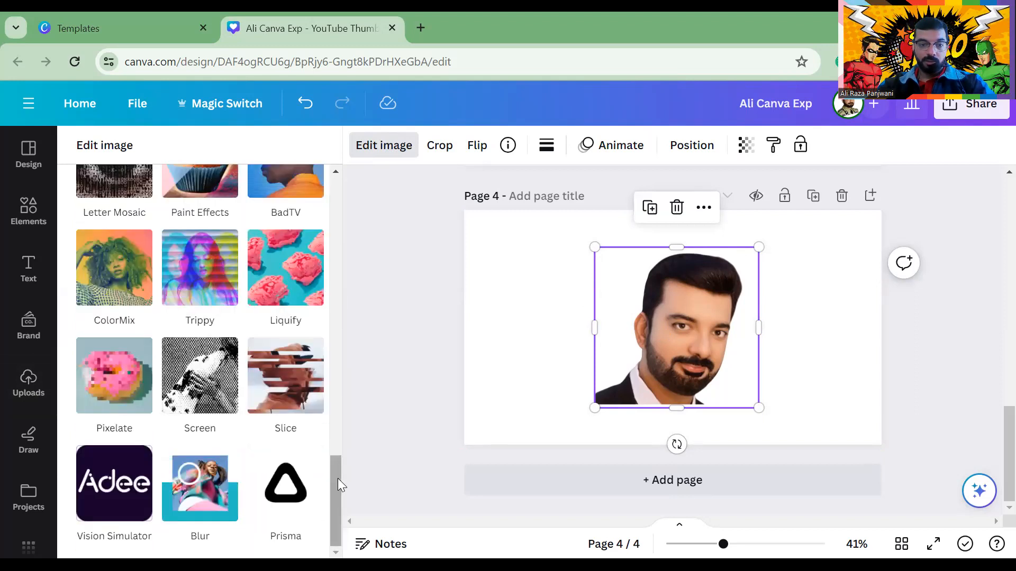
click(202, 283)
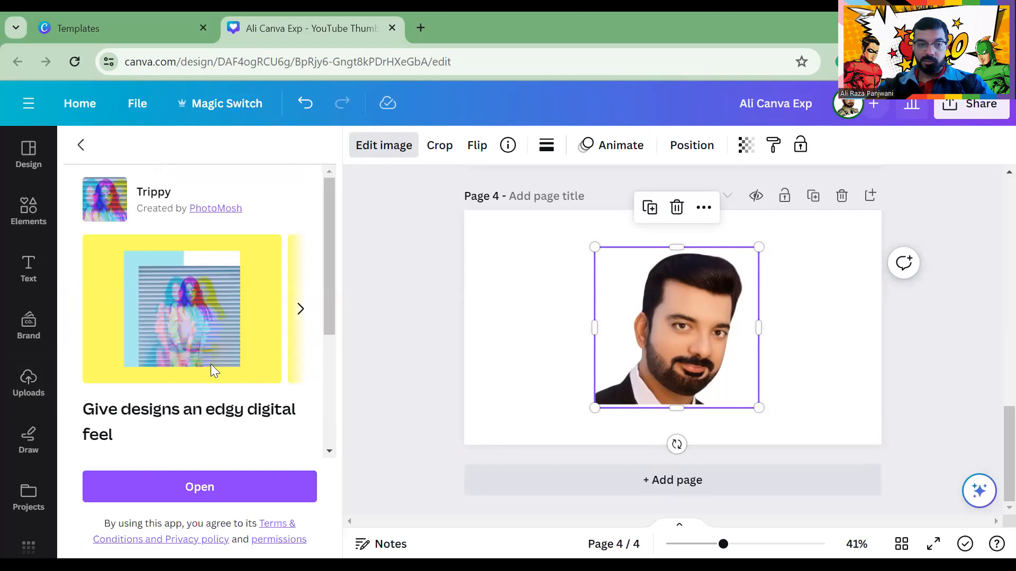
click(245, 484)
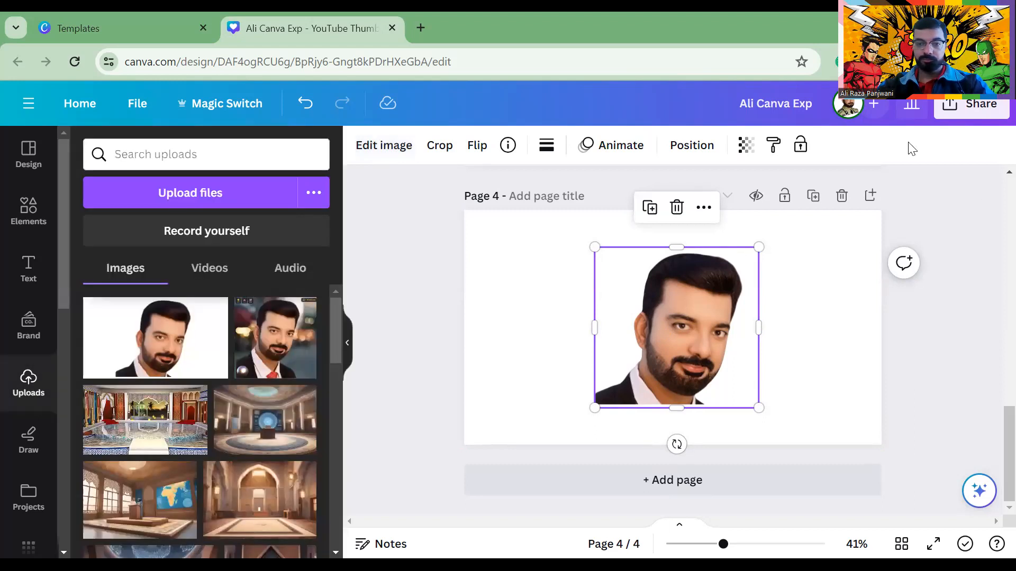
Preview the Stencil, Opal, Trace, Fluorite and Mood Stone looks, revert to None, and duplicate page 4
click(378, 149)
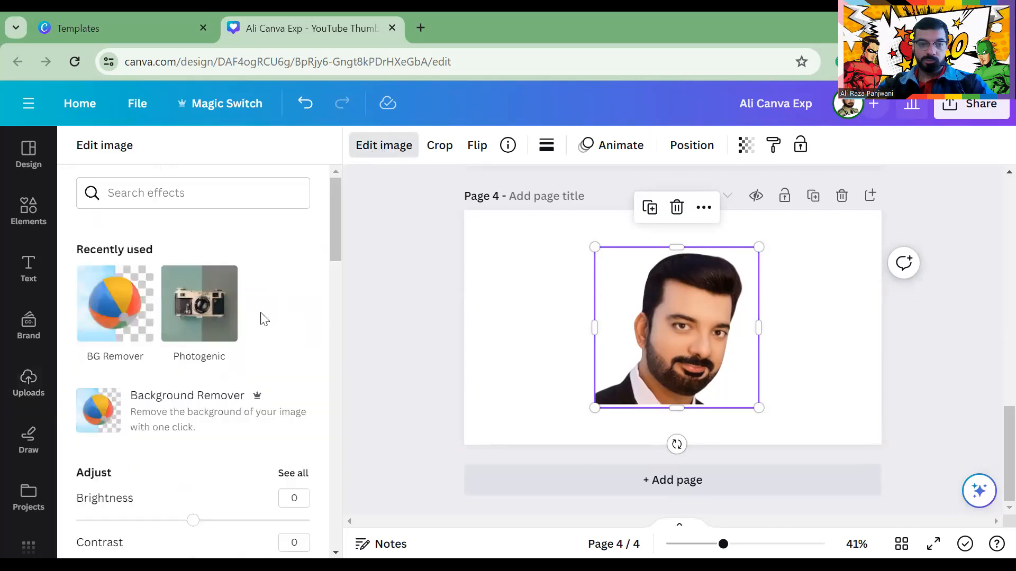
scroll(265, 319, down, 5)
click(224, 363)
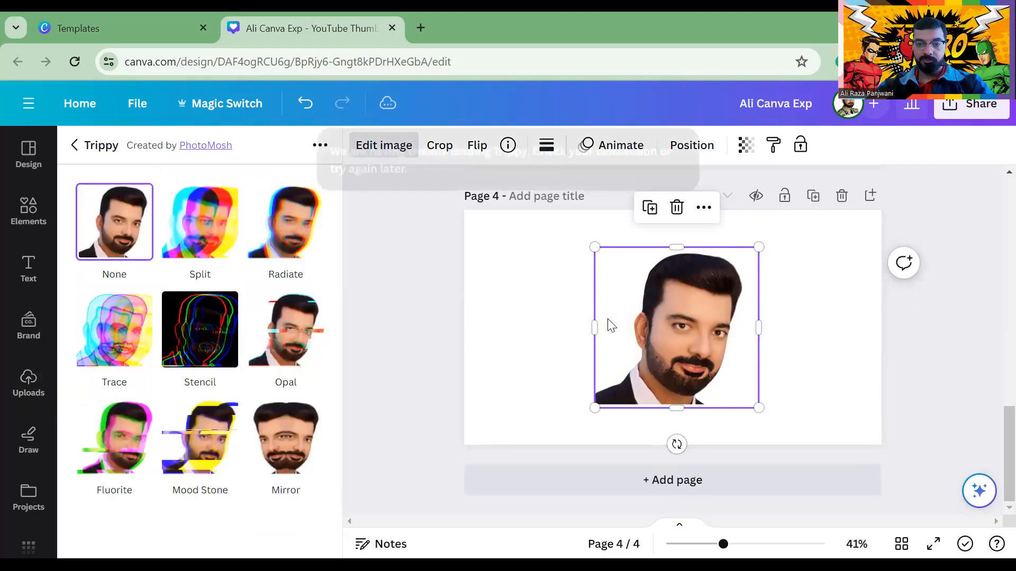
click(204, 354)
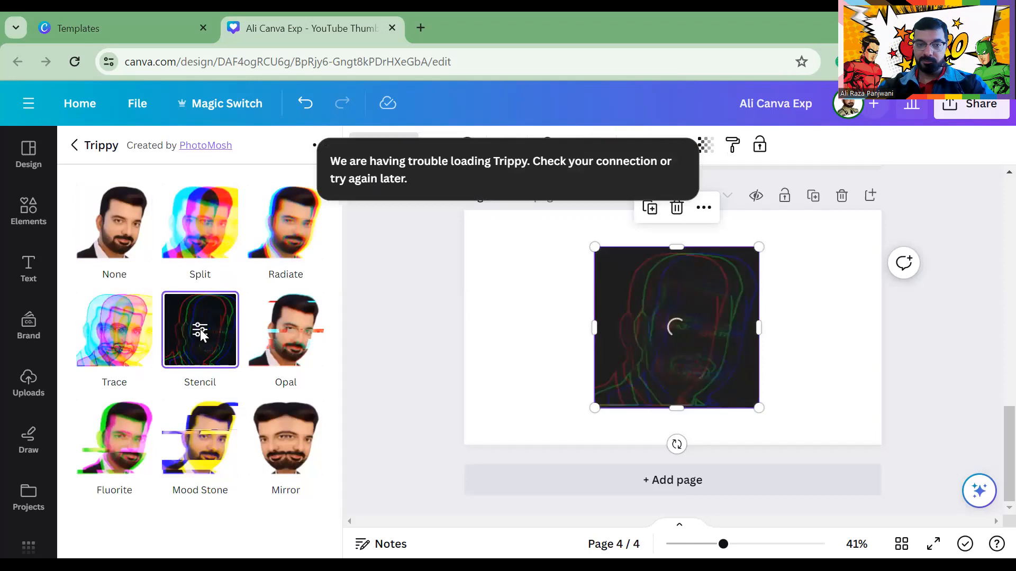
click(264, 338)
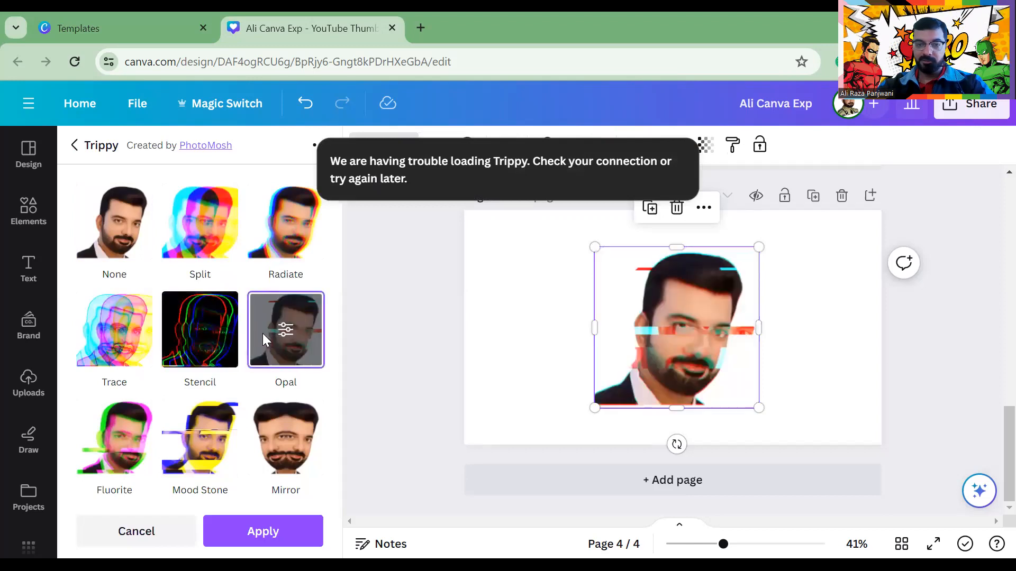
click(90, 336)
click(115, 438)
click(200, 438)
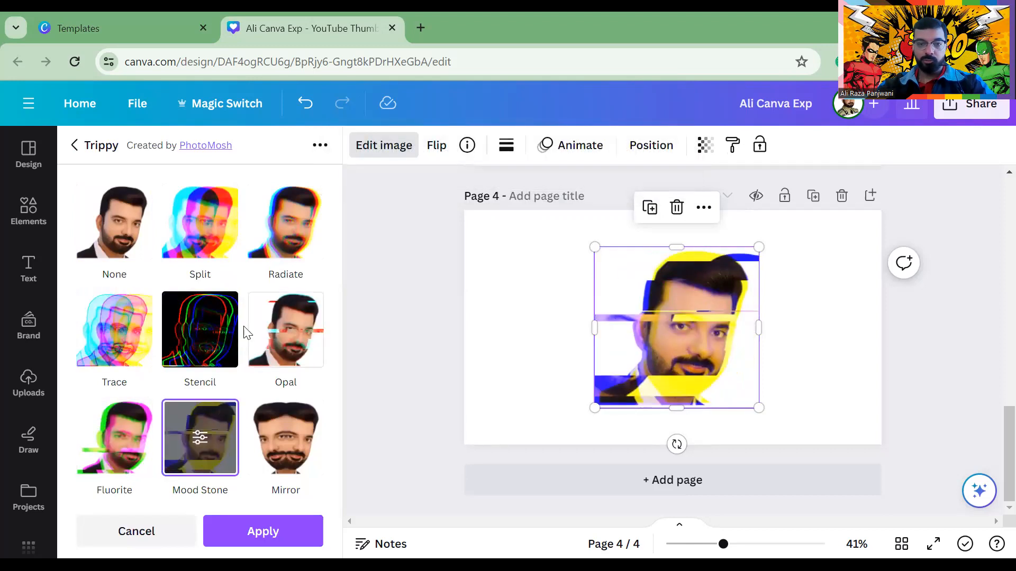
click(115, 217)
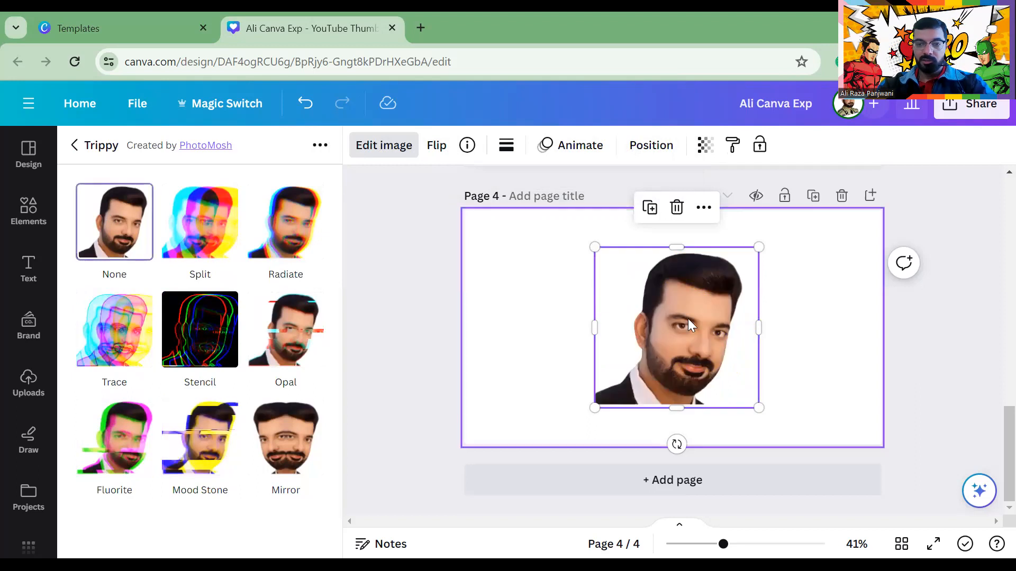
click(805, 196)
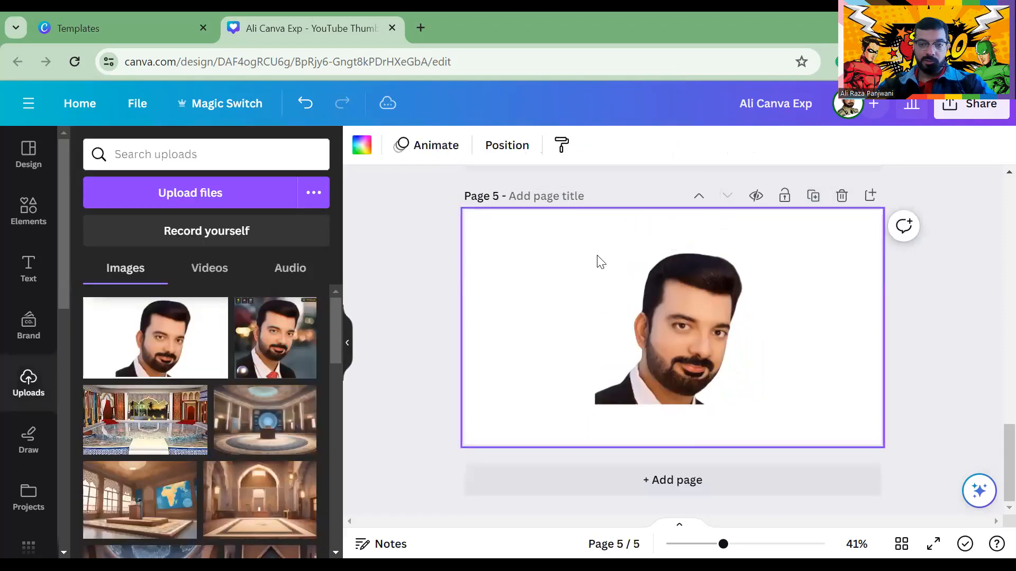
Add a blank page 6 and place the uploaded portrait with its background on it
click(670, 327)
click(737, 479)
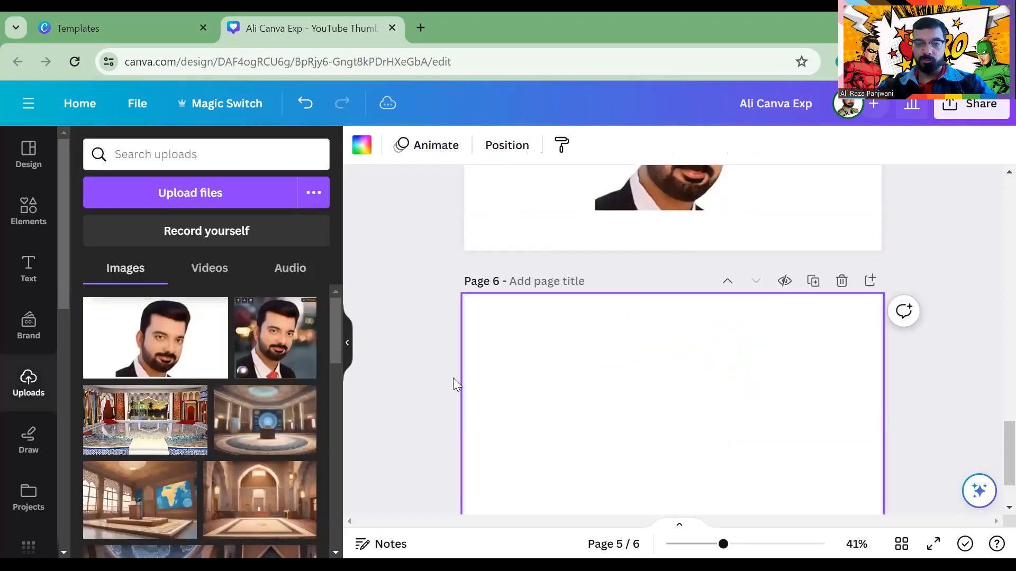
click(302, 338)
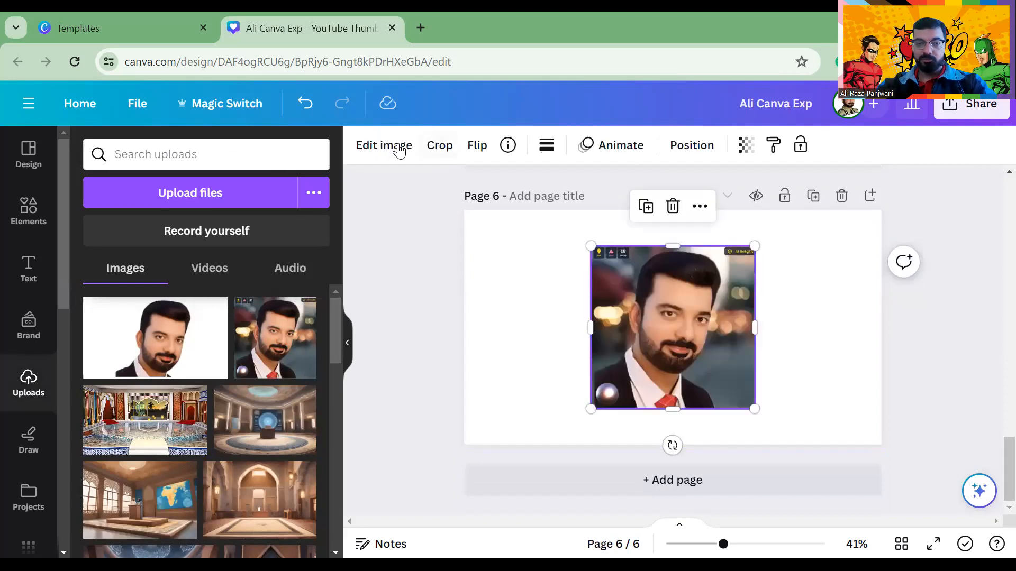
Browse the Filters list for the new photo in Edit image, then select the address bar
click(371, 145)
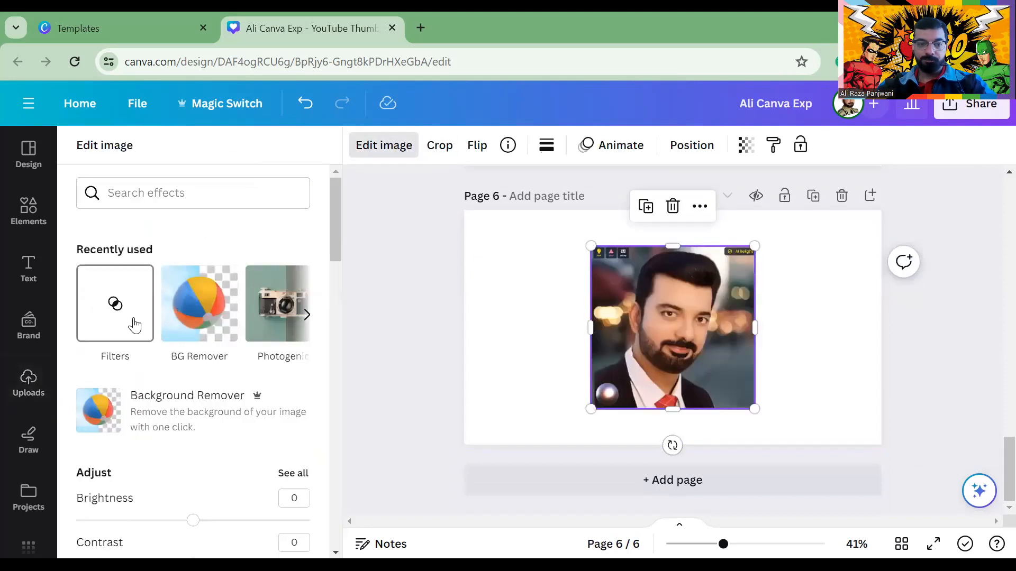
scroll(265, 323, down, 6)
scroll(254, 324, down, 10)
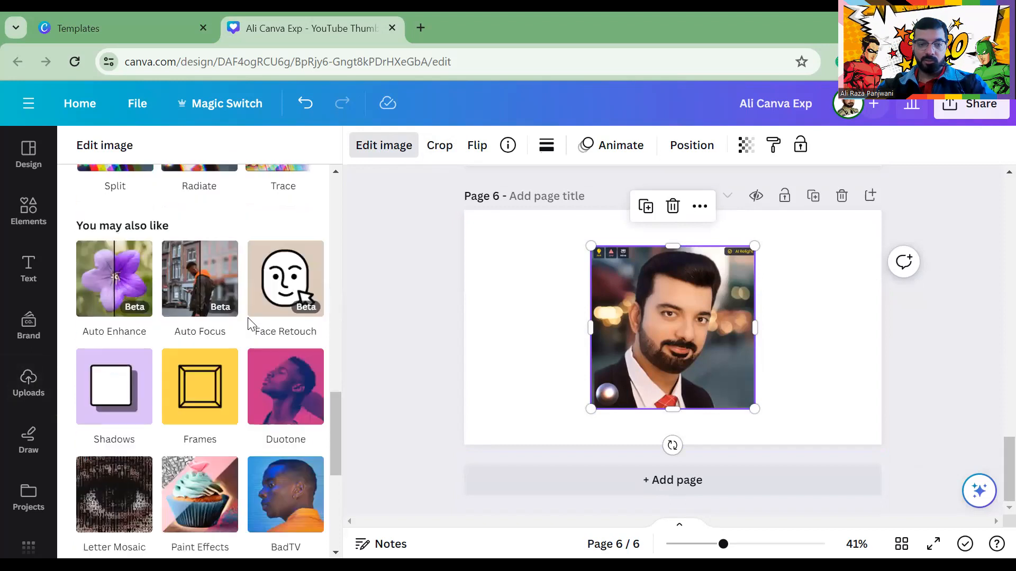
scroll(212, 439, up, 16)
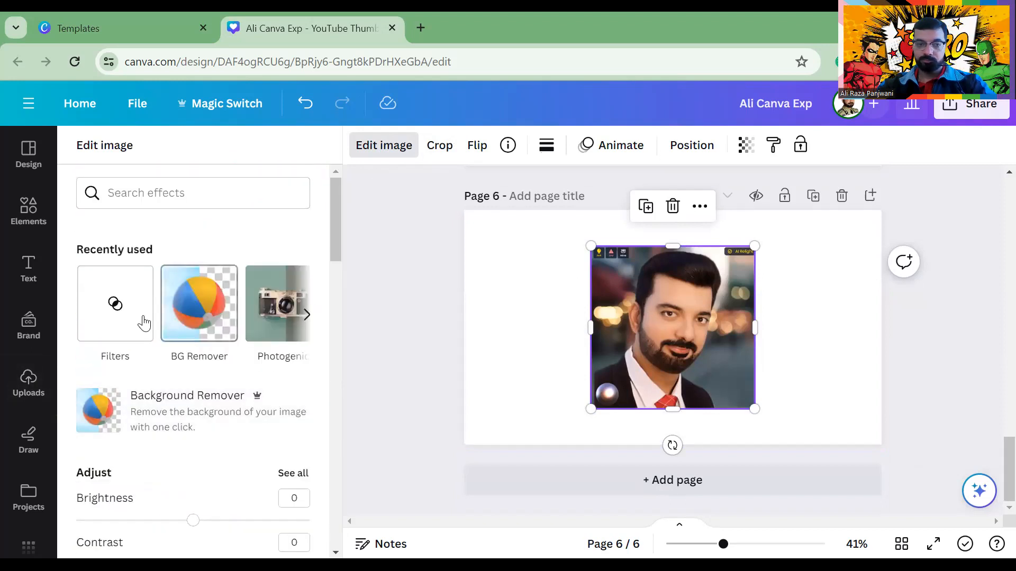
click(114, 305)
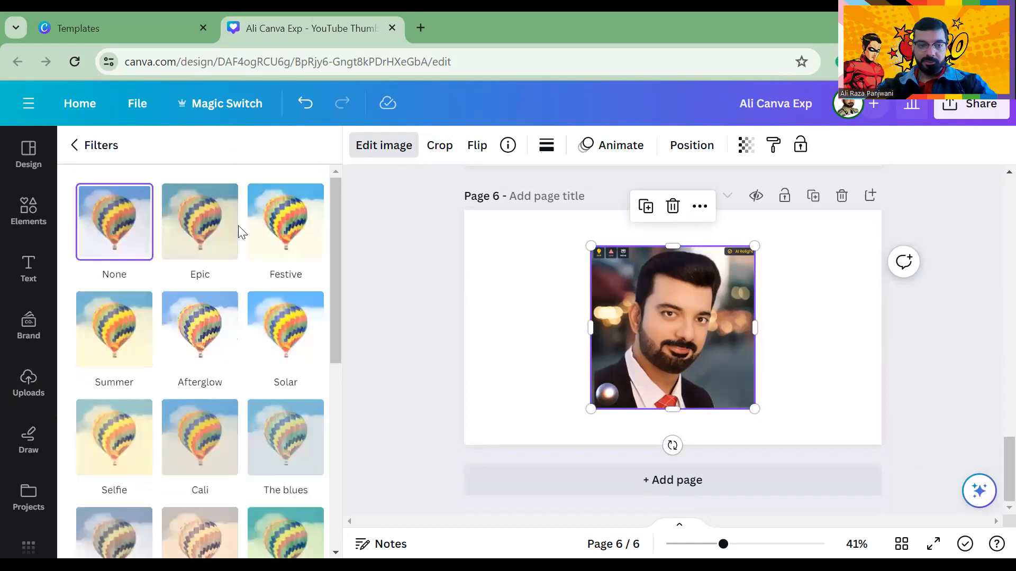
scroll(233, 254, down, 6)
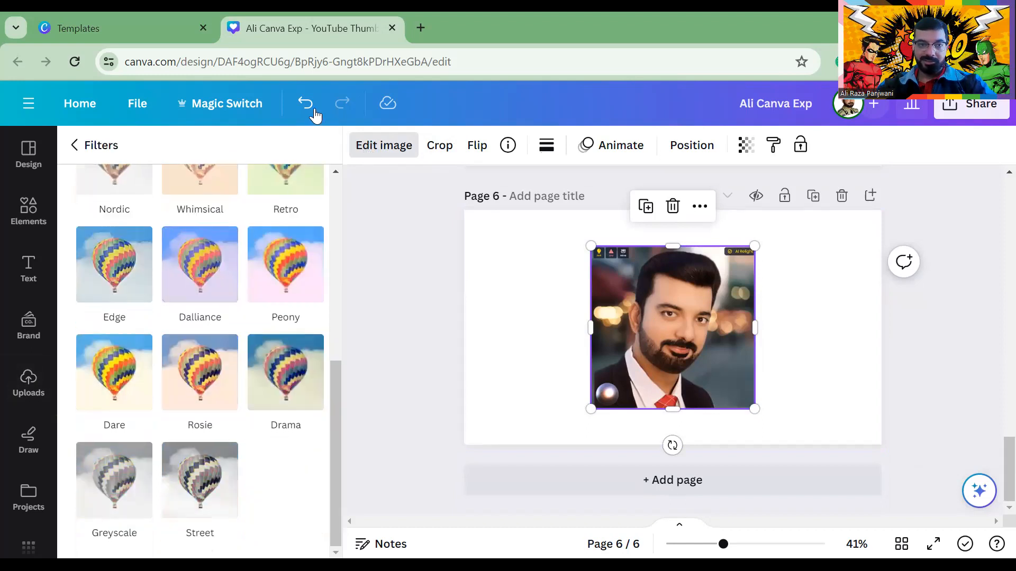
click(382, 73)
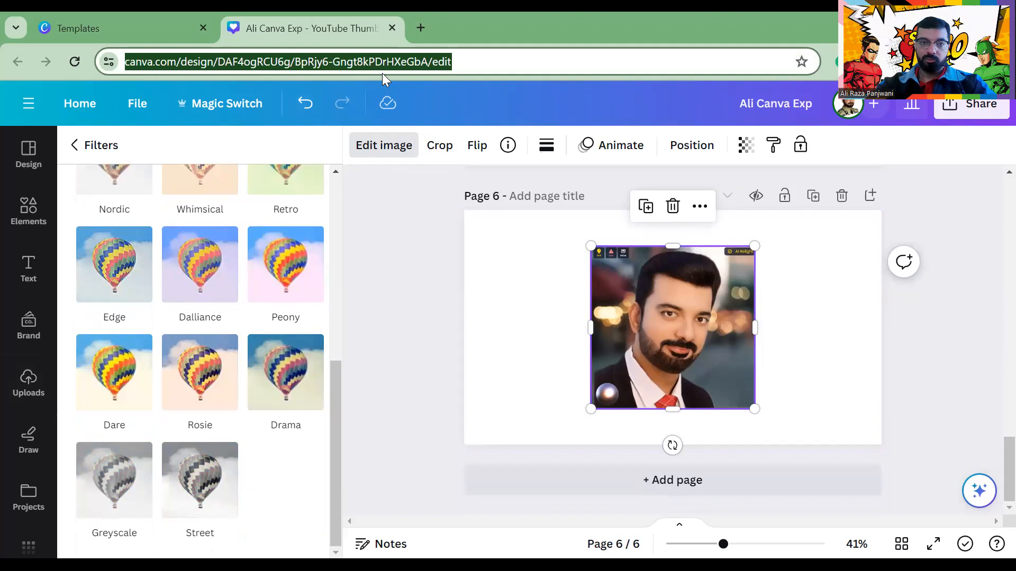
Reload the six-page design, then select page 5's cut-out portrait and show its photo effects
key(Return)
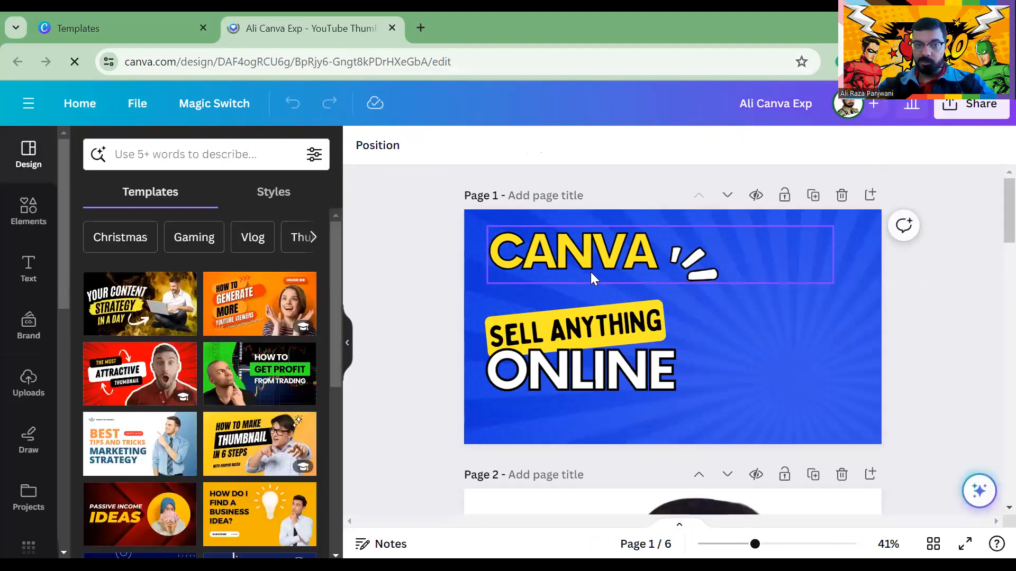
scroll(677, 248, down, 10)
scroll(678, 249, up, 1)
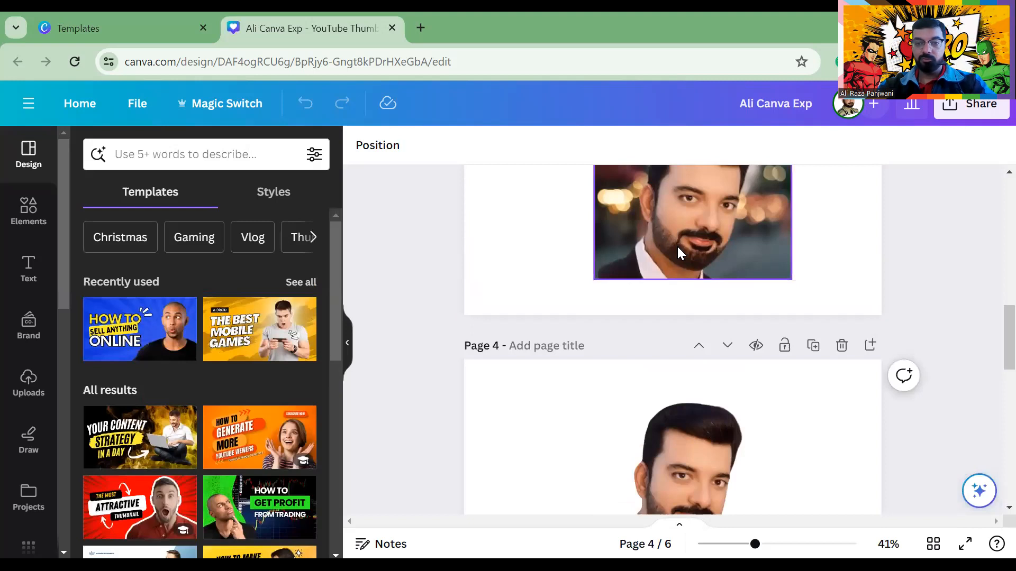
scroll(678, 251, down, 5)
click(693, 349)
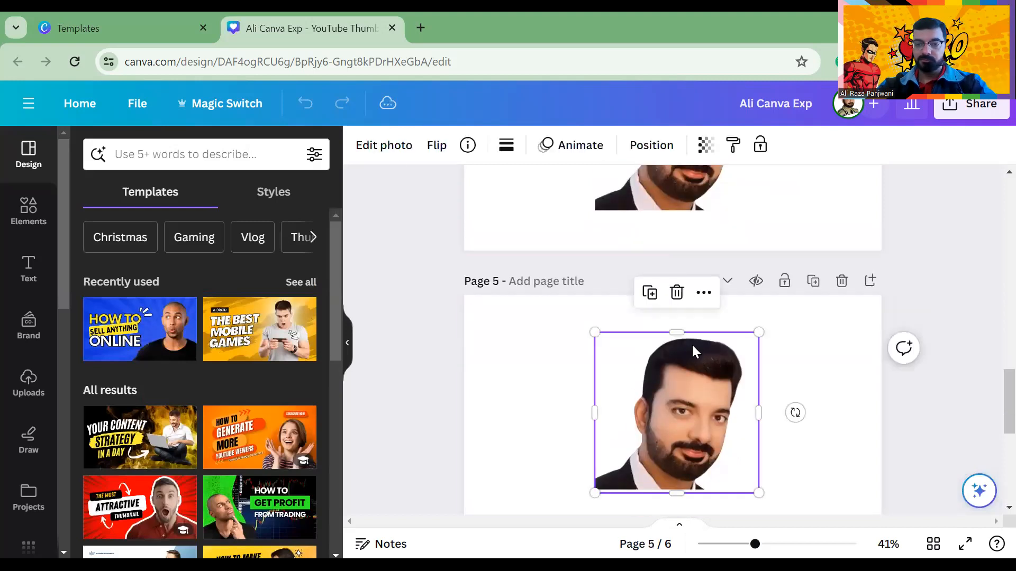
click(375, 147)
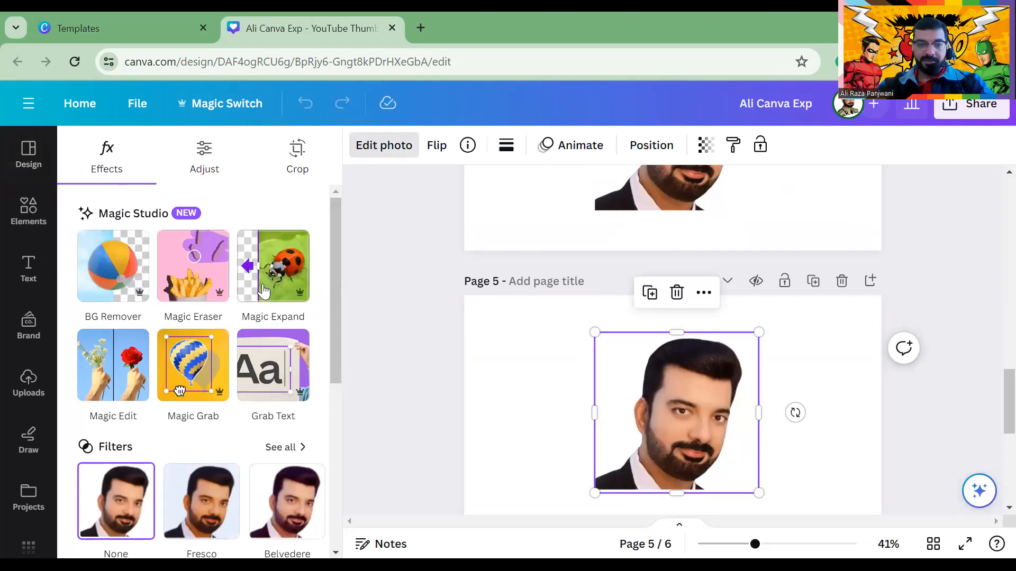
Start Magic Edit and brush over the top of the portrait's hair
click(114, 365)
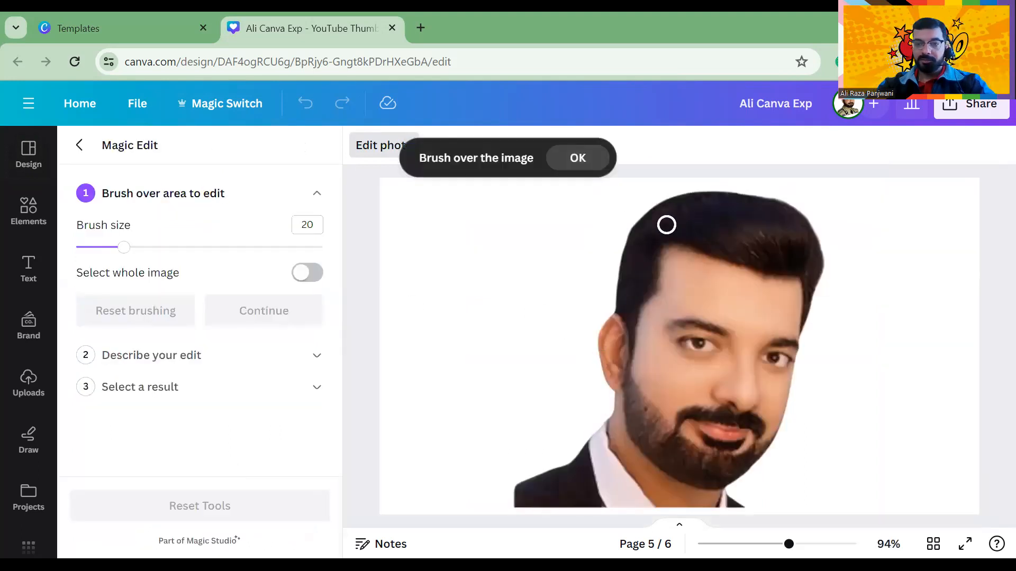
mouse_move(618, 229)
mouse_down()
mouse_move(761, 269)
mouse_move(815, 263)
mouse_move(814, 215)
mouse_move(797, 208)
mouse_move(611, 209)
mouse_move(619, 223)
mouse_move(784, 242)
mouse_move(781, 216)
mouse_move(793, 211)
mouse_move(798, 267)
mouse_move(760, 256)
mouse_move(790, 248)
mouse_move(766, 236)
mouse_move(729, 241)
mouse_move(785, 216)
mouse_move(738, 232)
mouse_move(632, 218)
mouse_move(630, 206)
mouse_move(672, 214)
mouse_move(688, 193)
mouse_move(780, 210)
mouse_move(789, 198)
mouse_move(723, 190)
mouse_move(748, 197)
mouse_move(753, 232)
mouse_move(719, 230)
mouse_move(750, 231)
mouse_move(736, 248)
mouse_move(815, 276)
mouse_move(787, 281)
mouse_move(626, 232)
mouse_move(623, 209)
mouse_move(637, 203)
mouse_move(758, 192)
mouse_up()
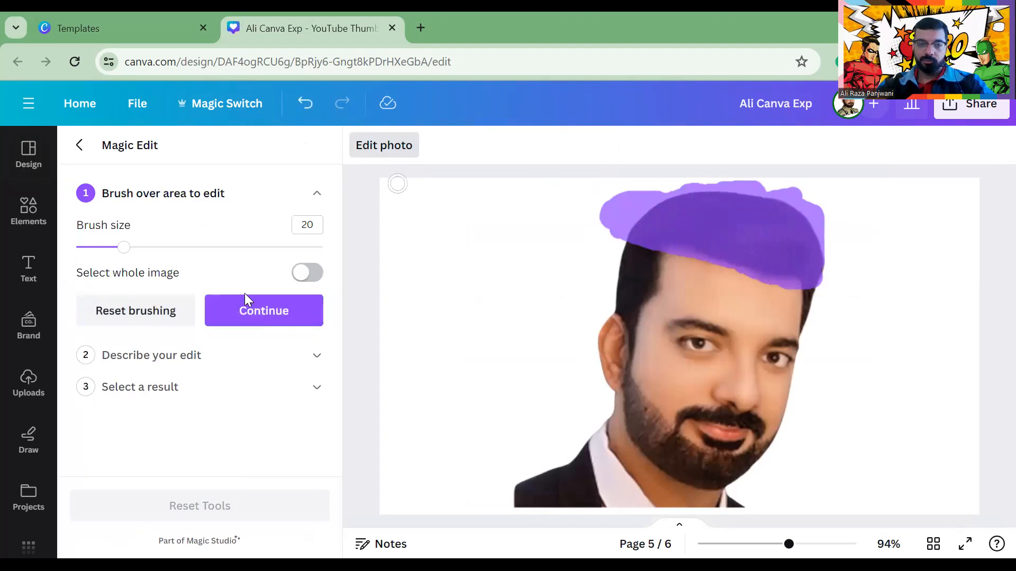
click(249, 310)
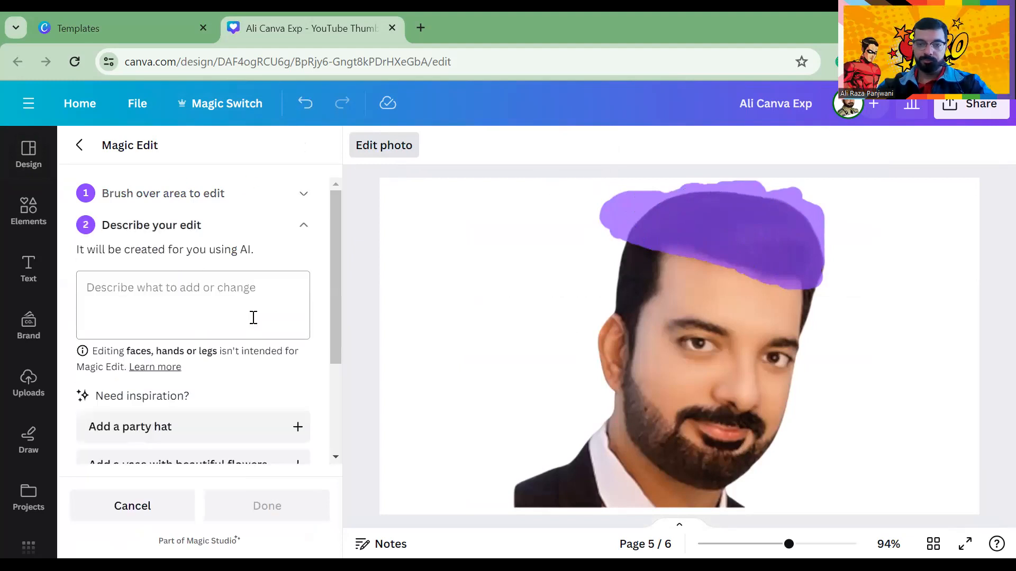
Describe the edit, generate results, and apply the golden-hair-with-crown result
click(114, 290)
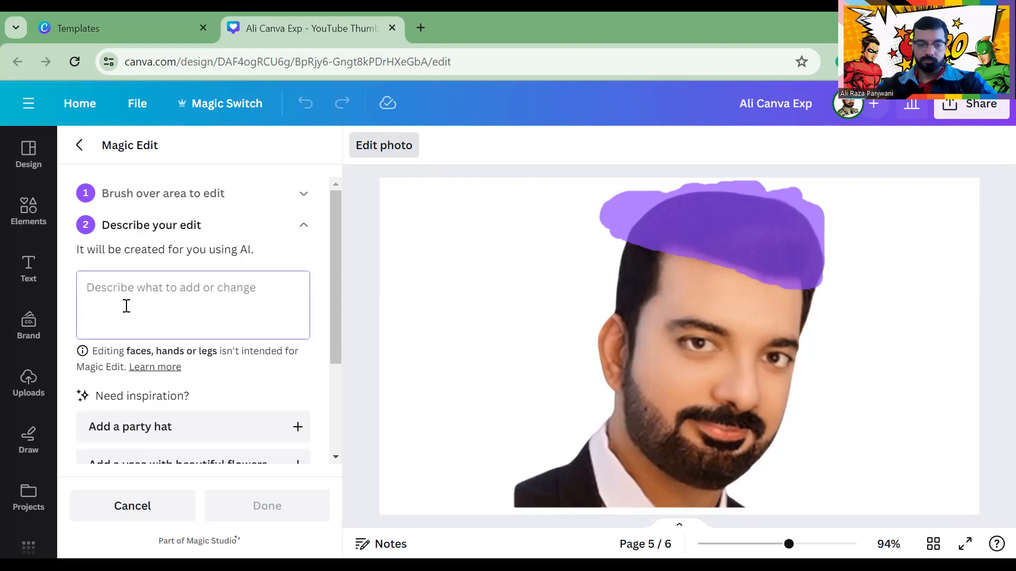
text(Crown of king , Golden on head)
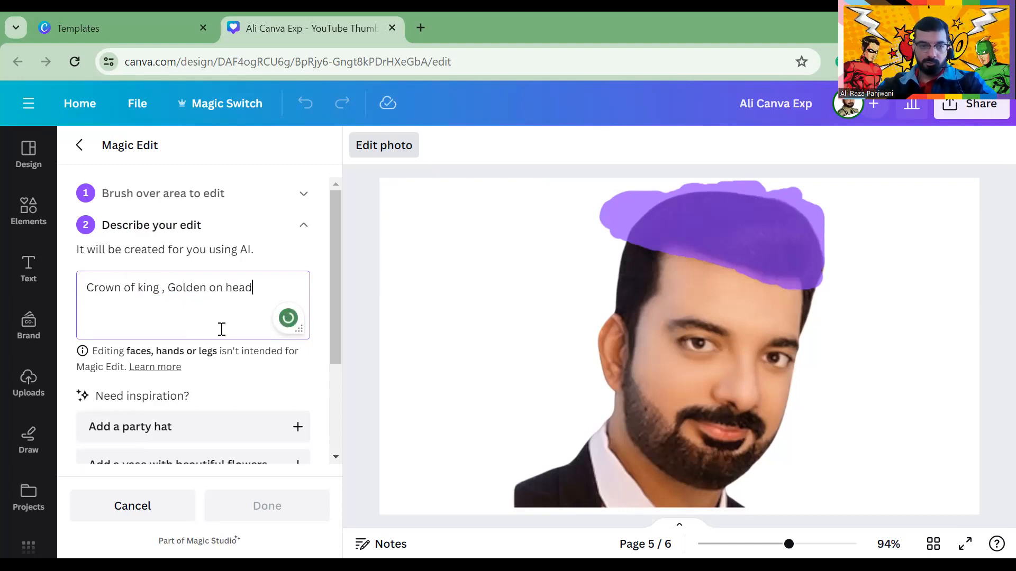
scroll(222, 329, down, 3)
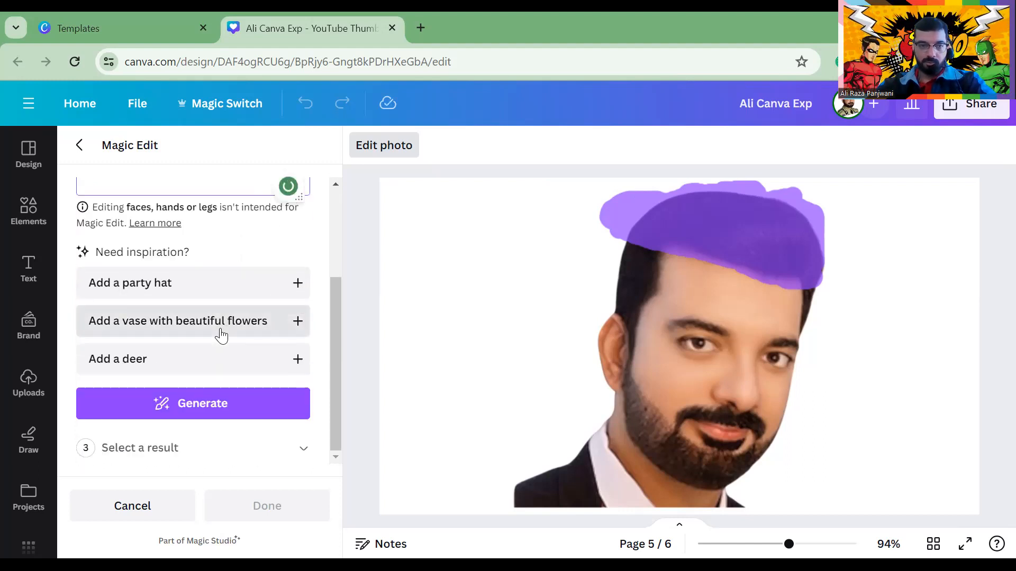
click(189, 412)
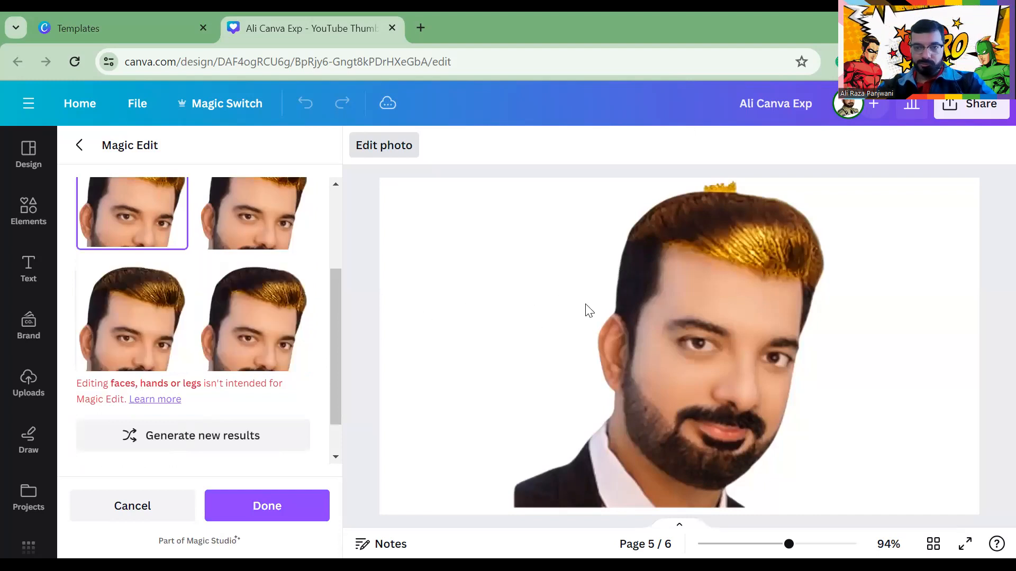
scroll(587, 308, up, 5)
scroll(585, 306, down, 10)
scroll(576, 306, up, 5)
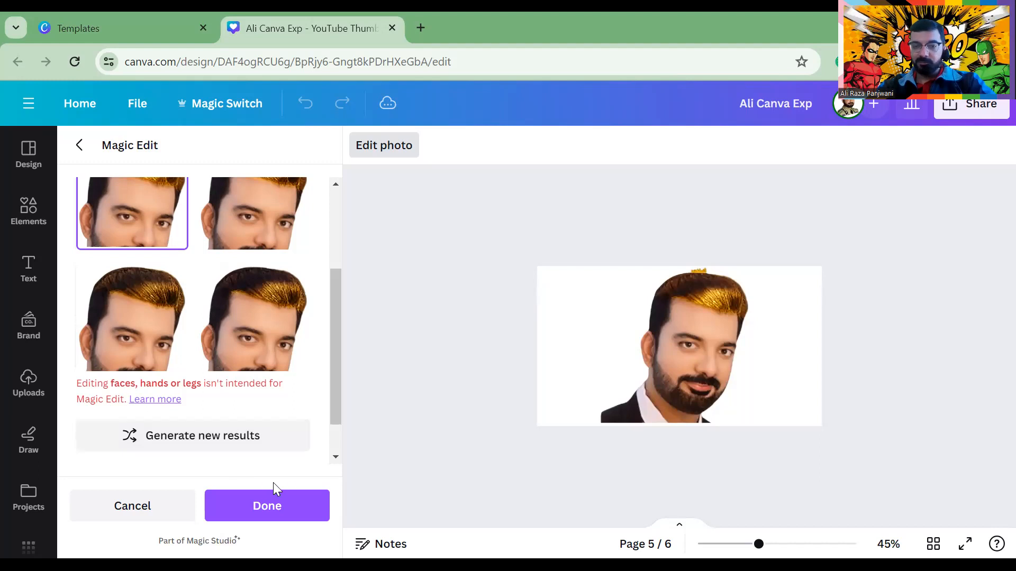
click(310, 502)
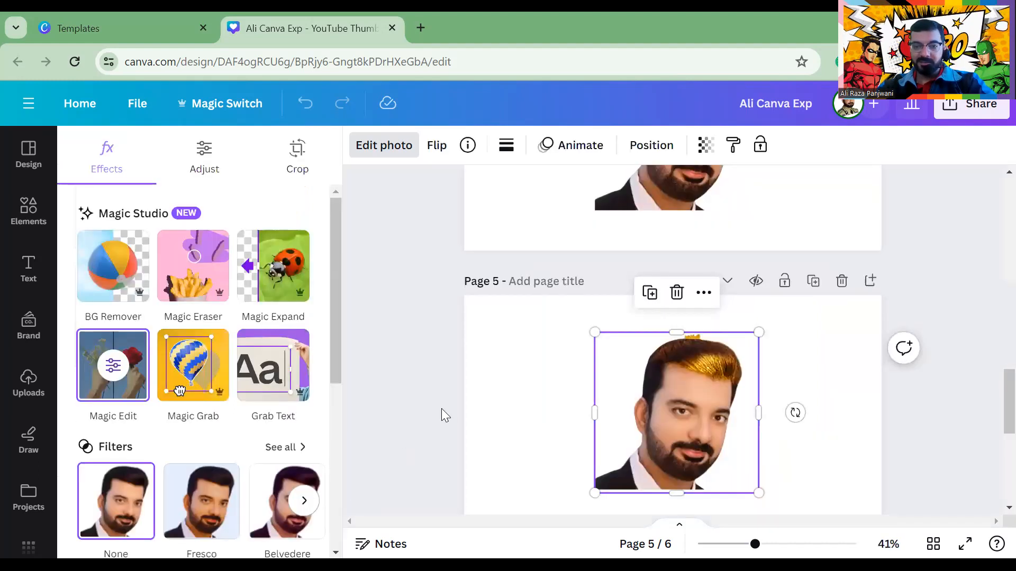
Reselect page 5's photo and start a Magic Edit with the whole image selected
click(475, 354)
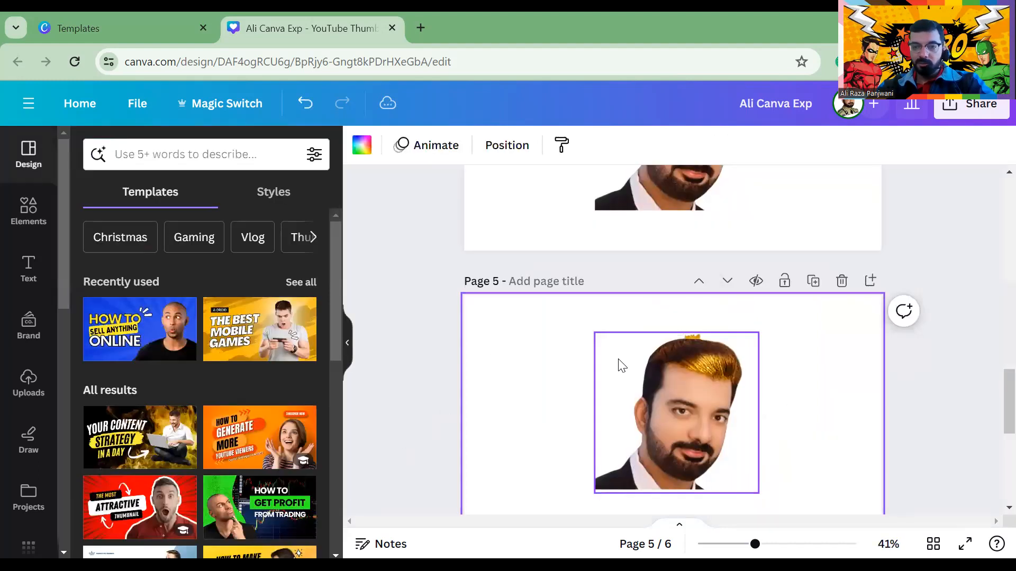
click(687, 357)
click(537, 349)
click(665, 373)
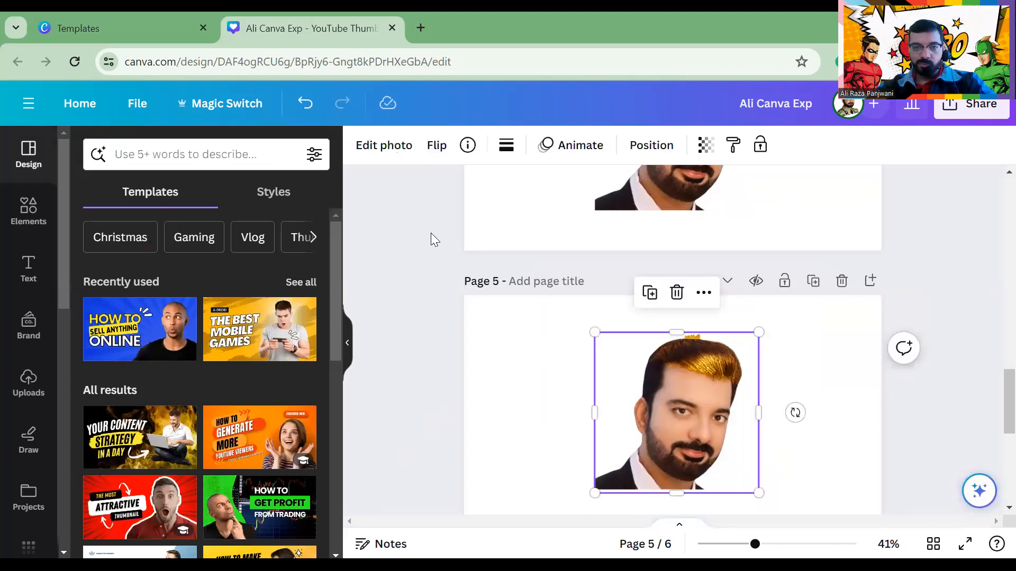
click(384, 148)
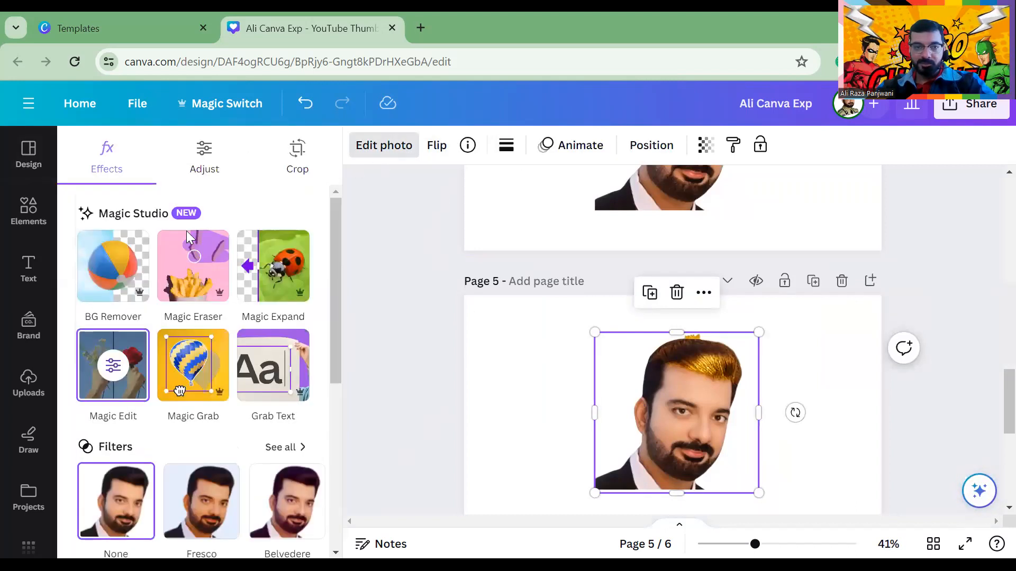
click(110, 373)
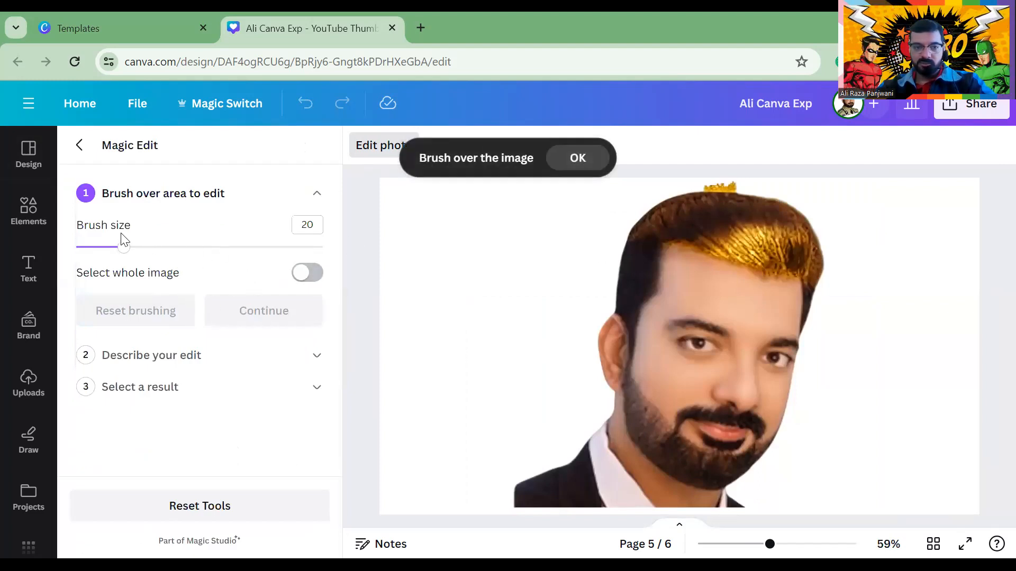
click(307, 273)
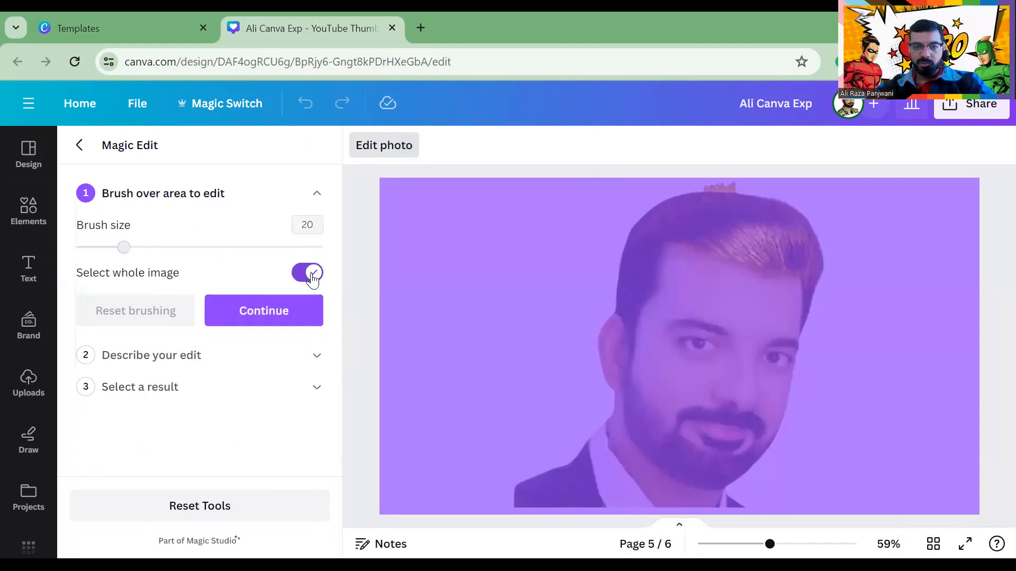
click(247, 315)
Enter the prompt 'Head on crown' and generate results
click(126, 287)
text(H)
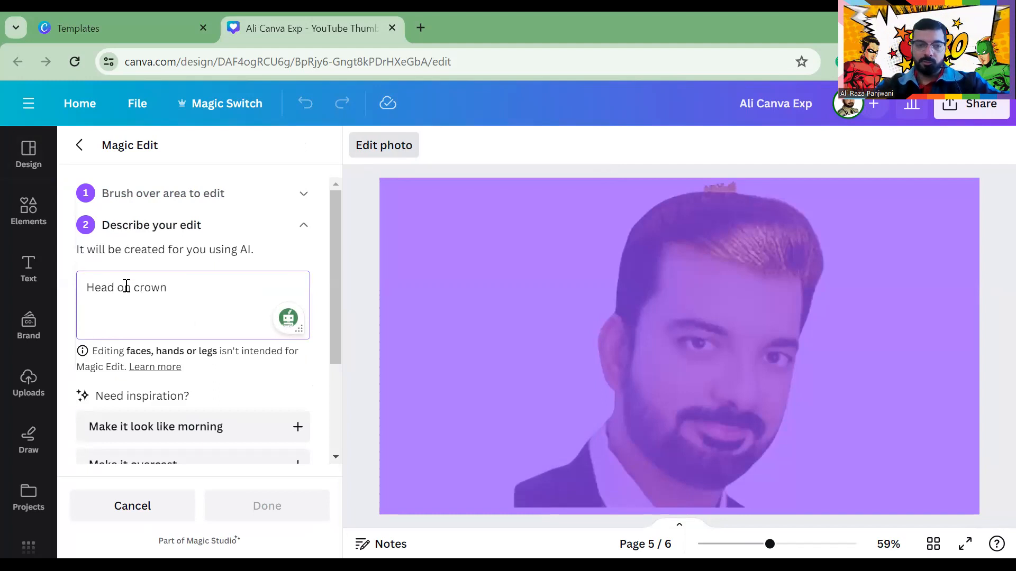
text(ead on crown)
scroll(196, 324, down, 3)
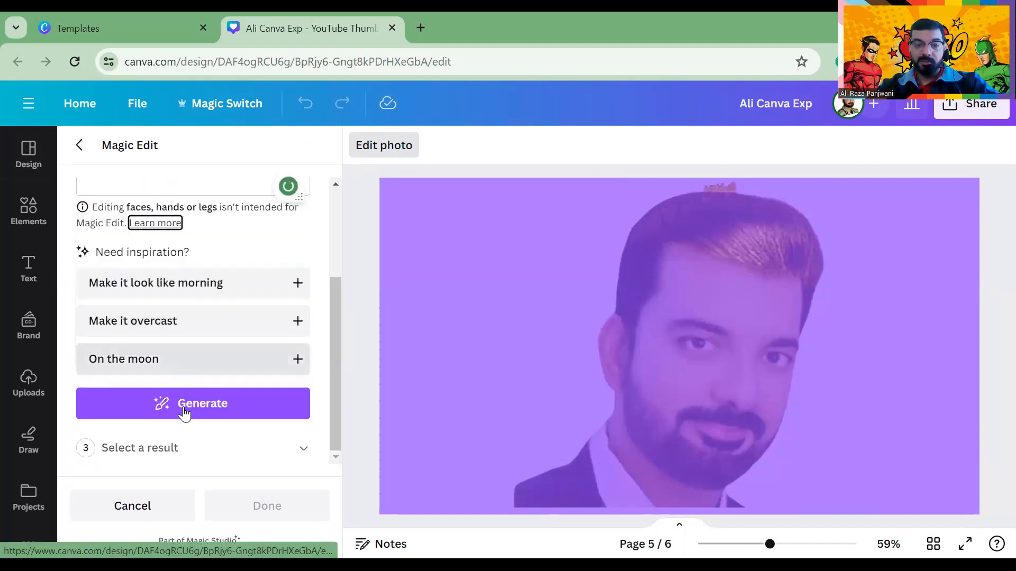
click(184, 404)
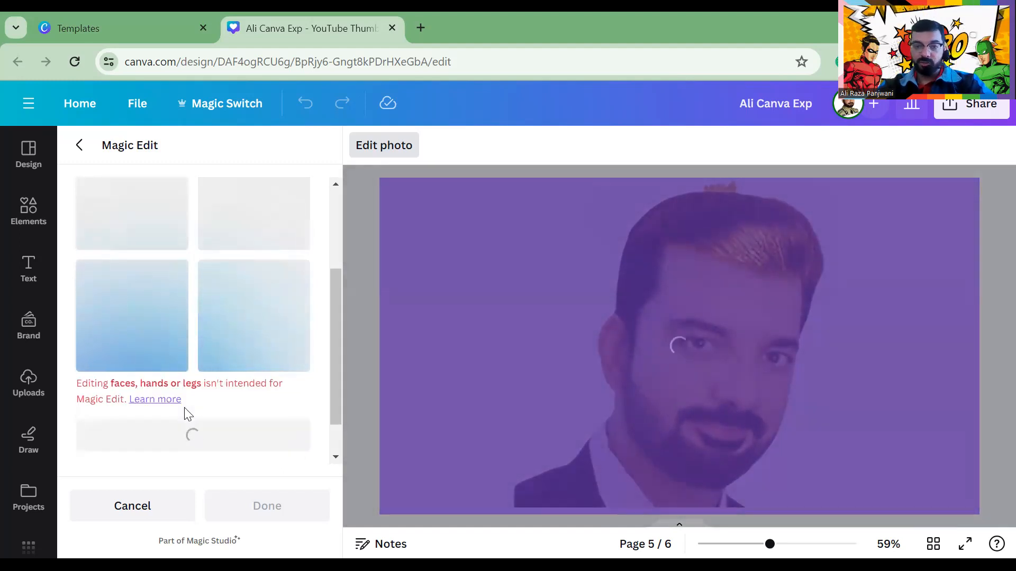
Pick the second generated variant and apply it to the photo
scroll(435, 328, up, 3)
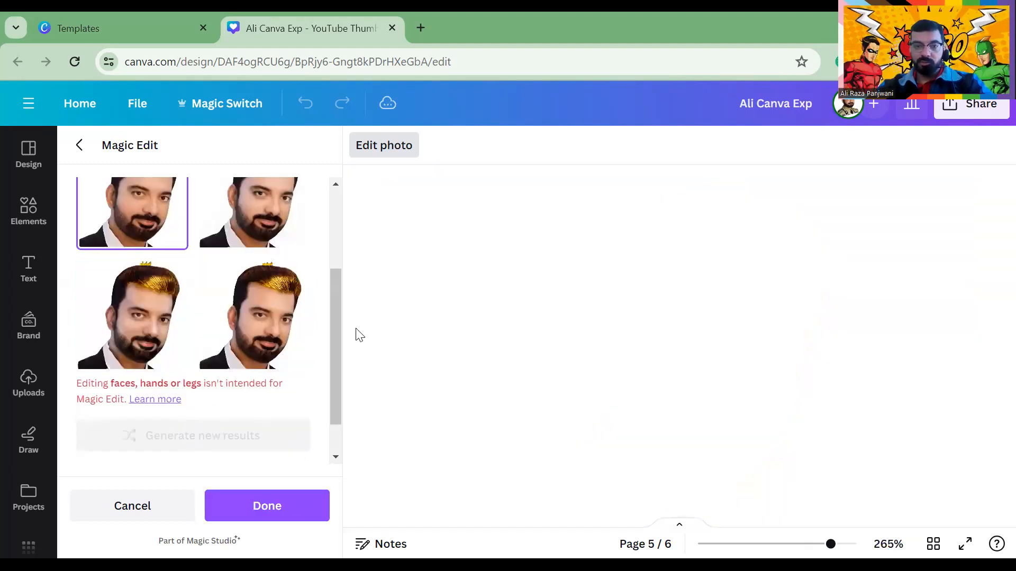
scroll(401, 327, down, 3)
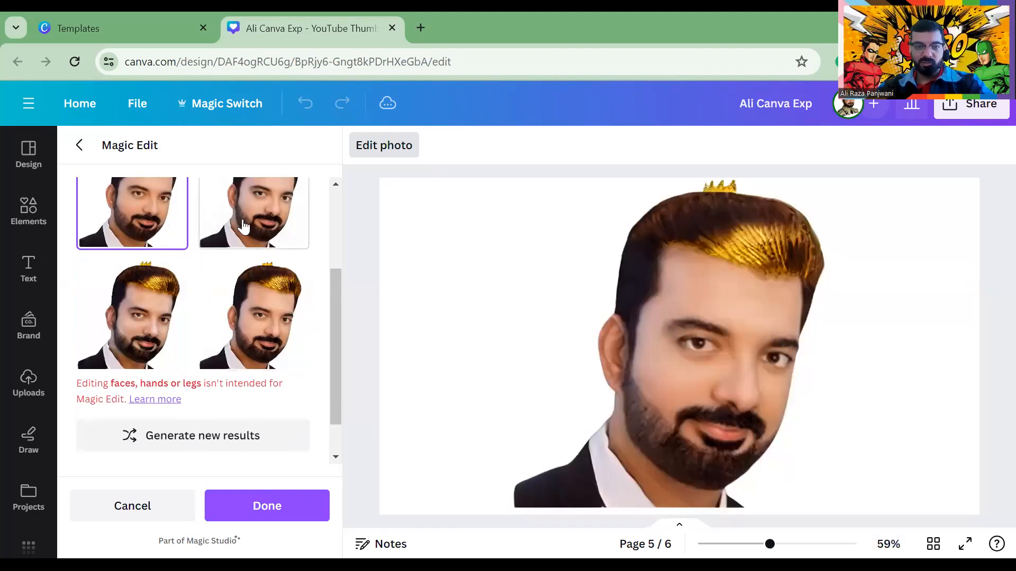
scroll(335, 268, up, 2)
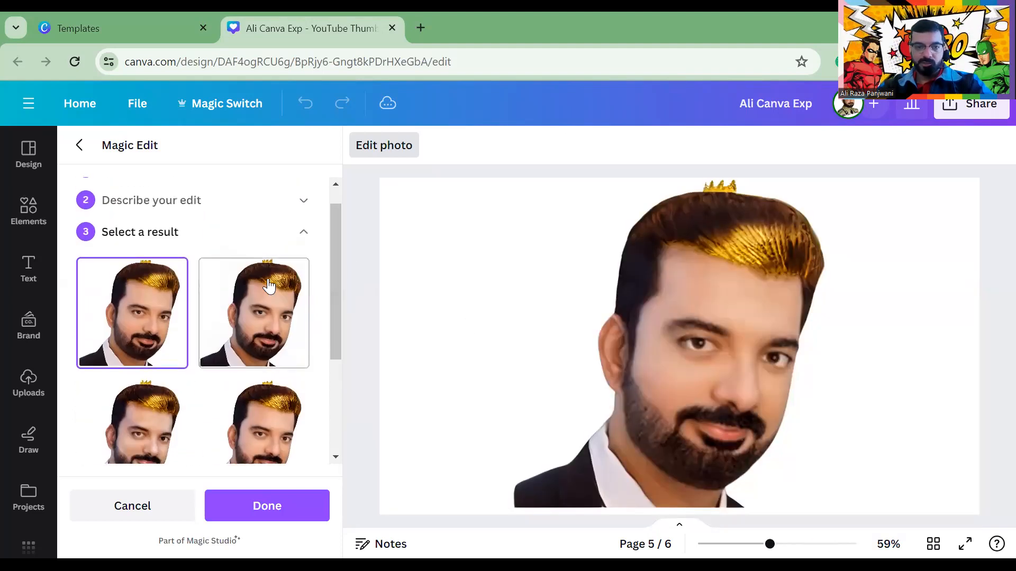
click(295, 295)
scroll(526, 251, down, 3)
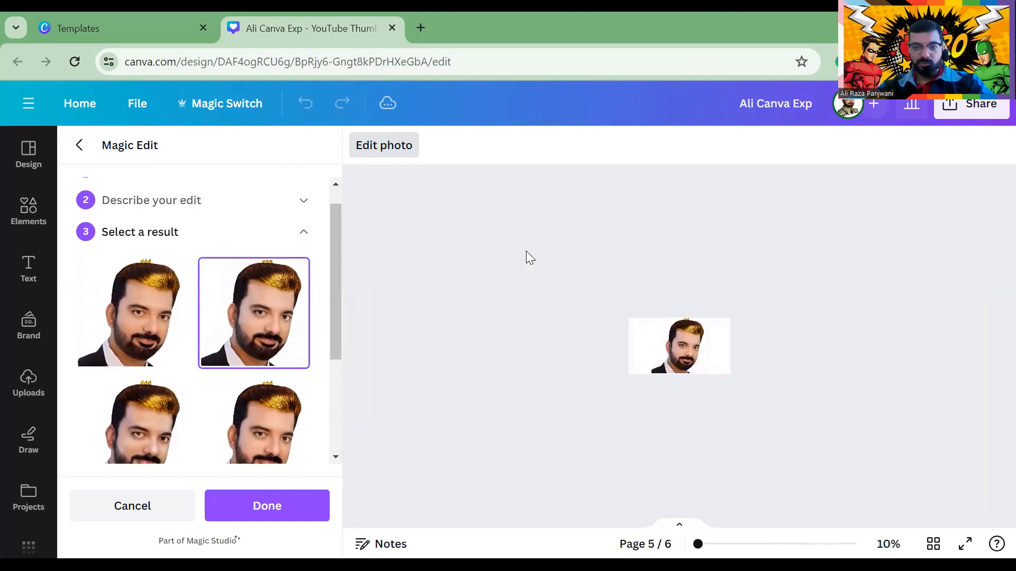
scroll(590, 312, up, 5)
scroll(590, 312, down, 5)
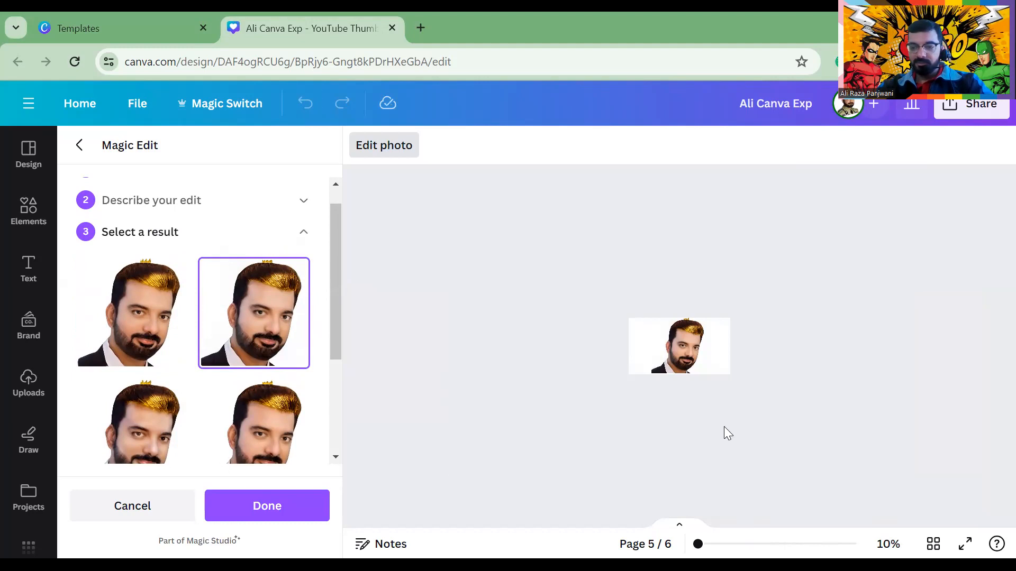
scroll(660, 485, up, 1)
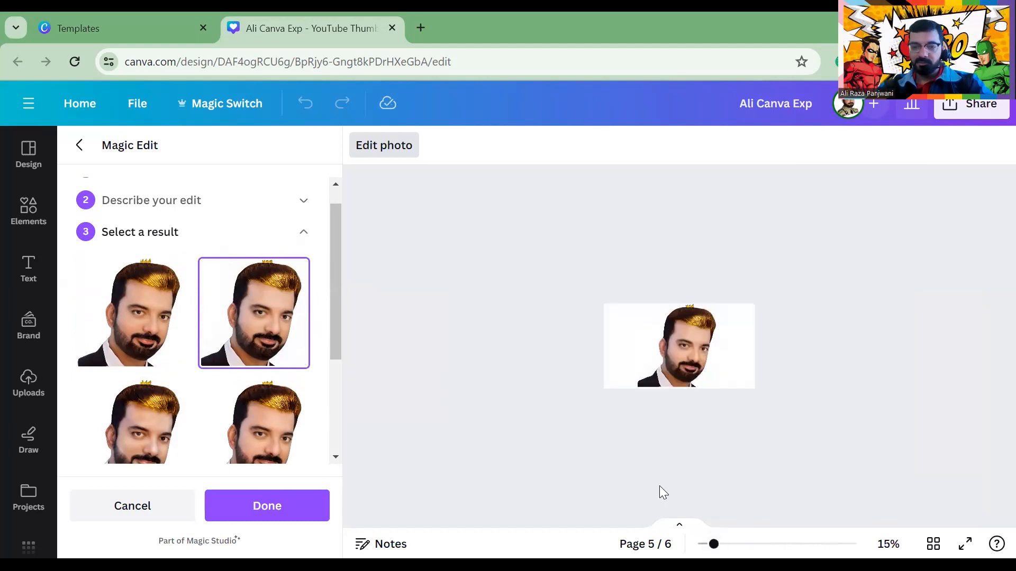
click(250, 498)
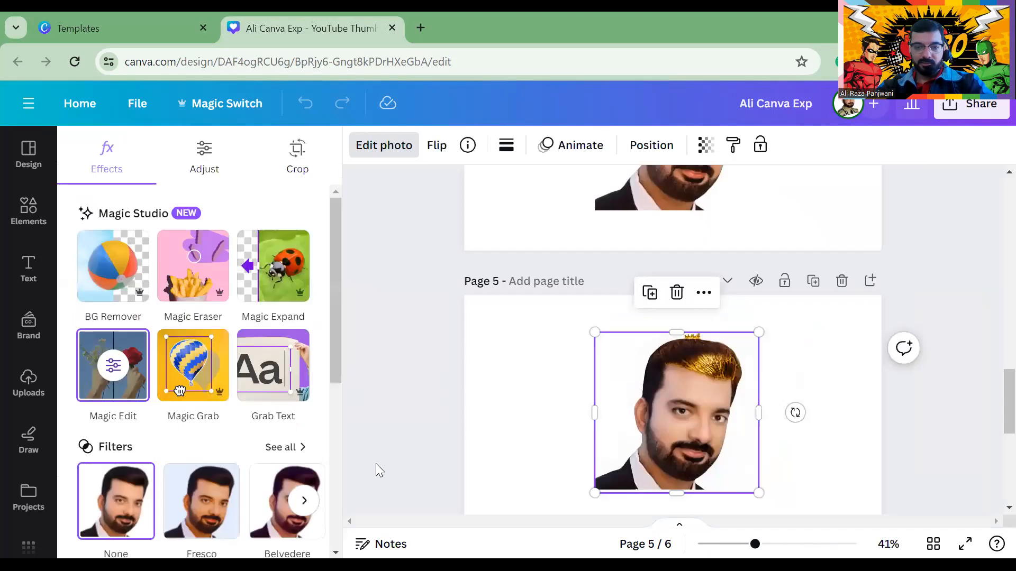
Add a blank page 7 and search templates for 'boy', checking the template filters
scroll(562, 487, down, 5)
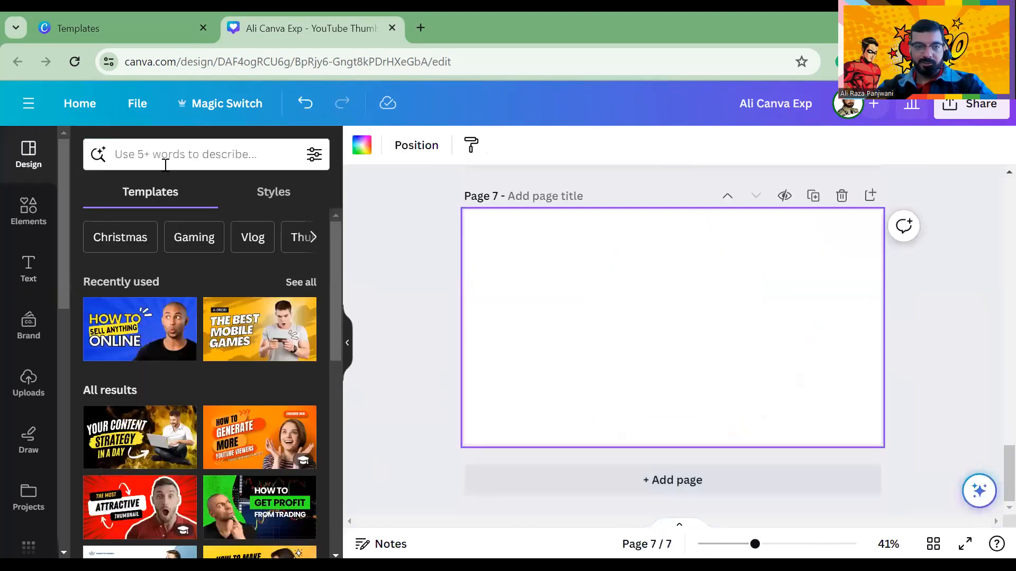
click(164, 159)
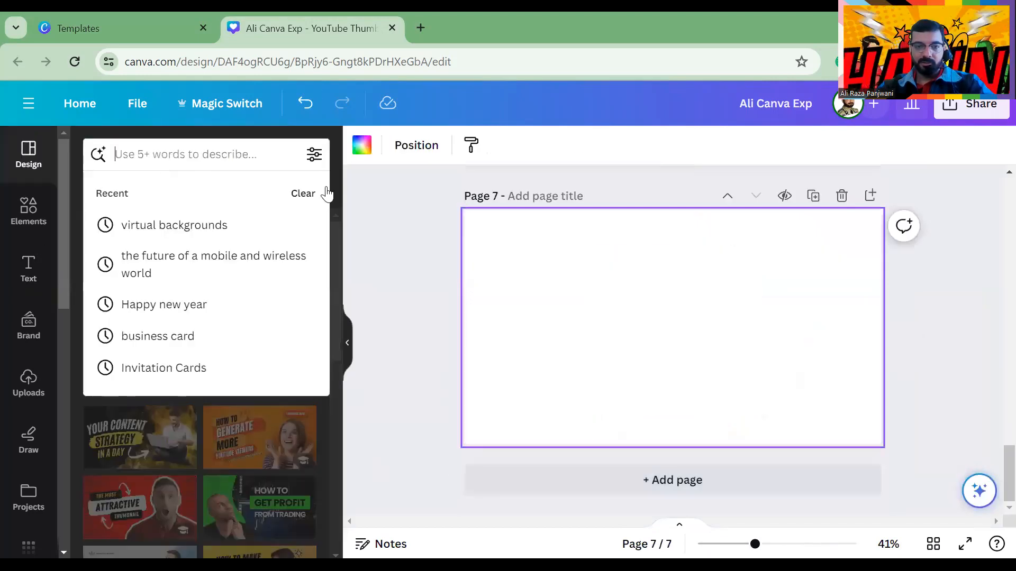
text(boy)
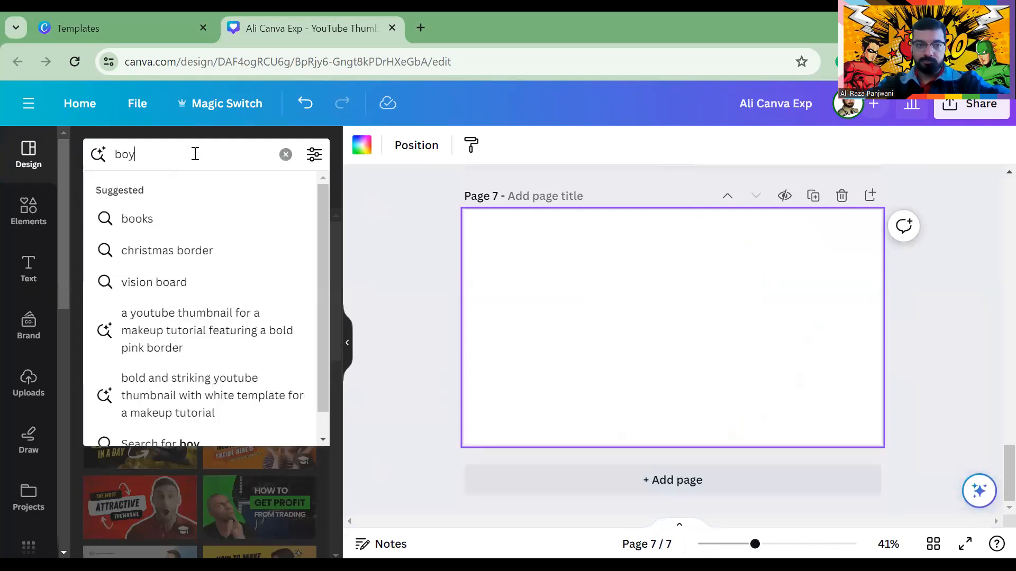
key(Return)
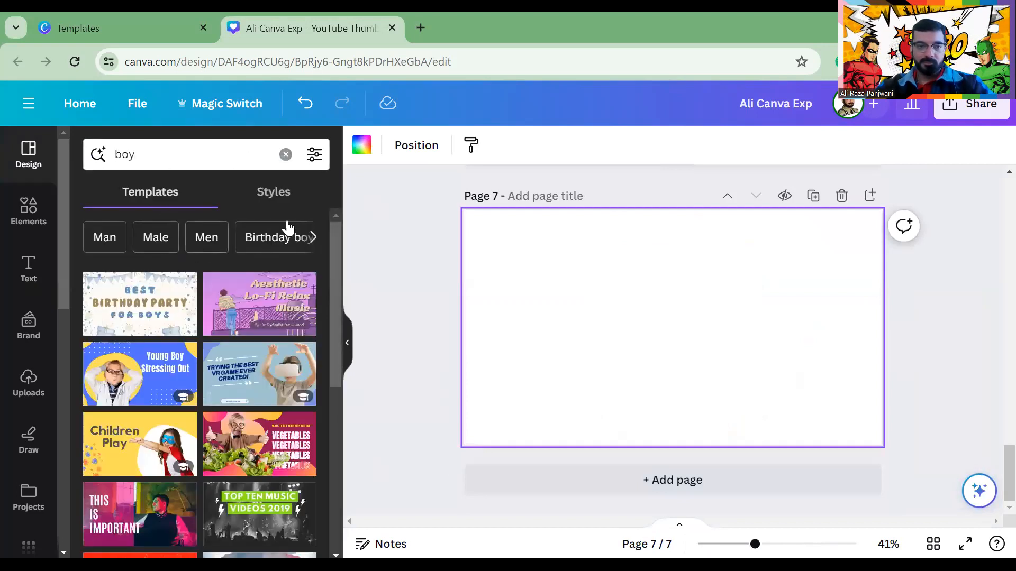
click(314, 154)
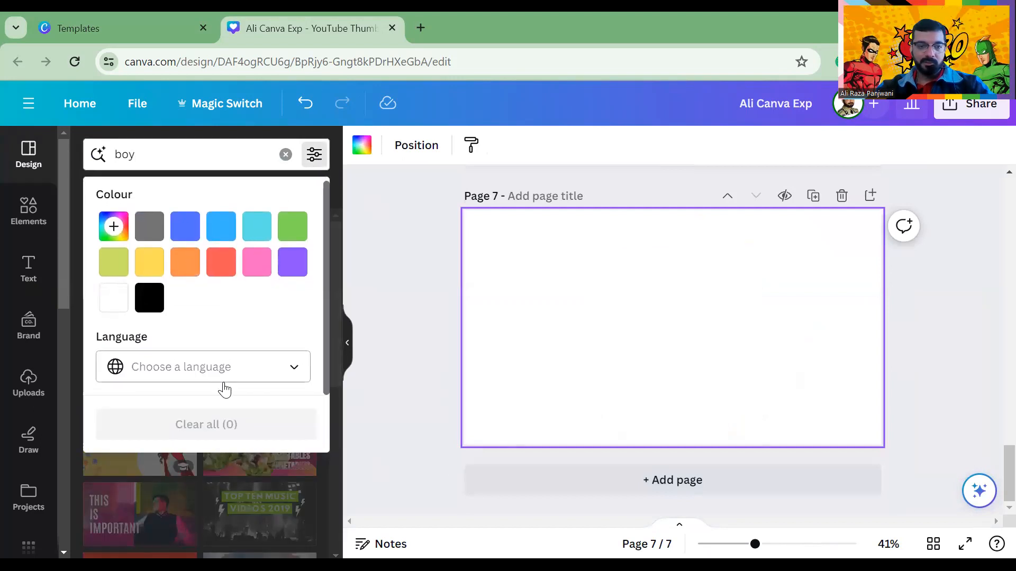
click(224, 365)
click(395, 280)
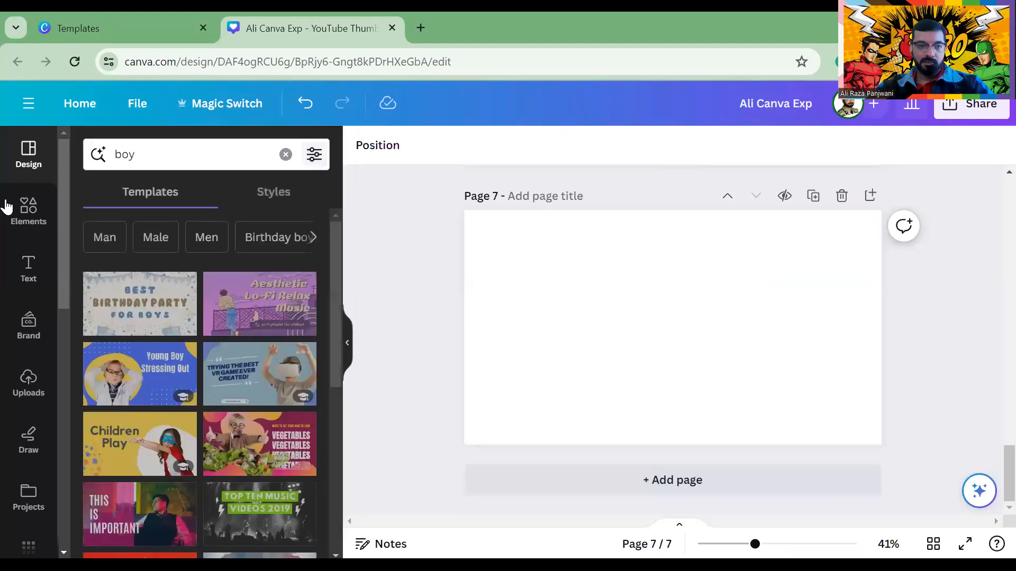
Search Elements for 'boy' with Cut-outs only and add the smiling striped-shirt boy
click(29, 211)
click(173, 159)
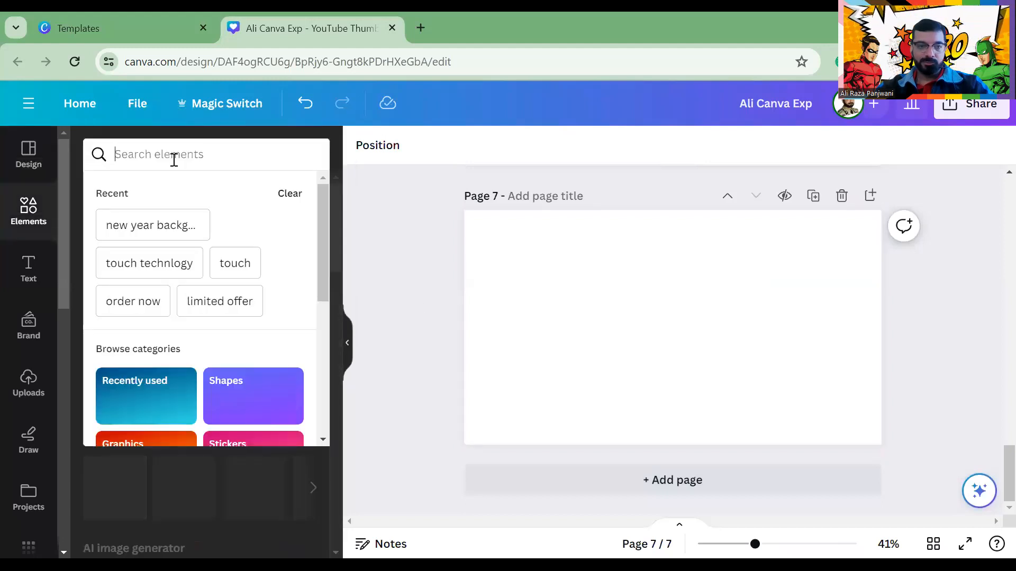
text(boy)
key(Return)
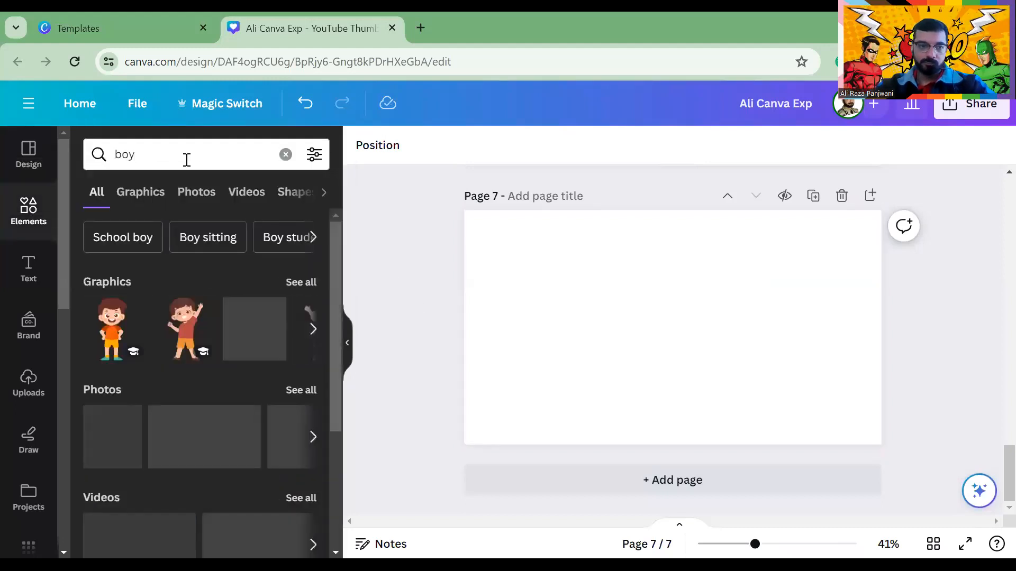
click(314, 154)
scroll(149, 272, down, 5)
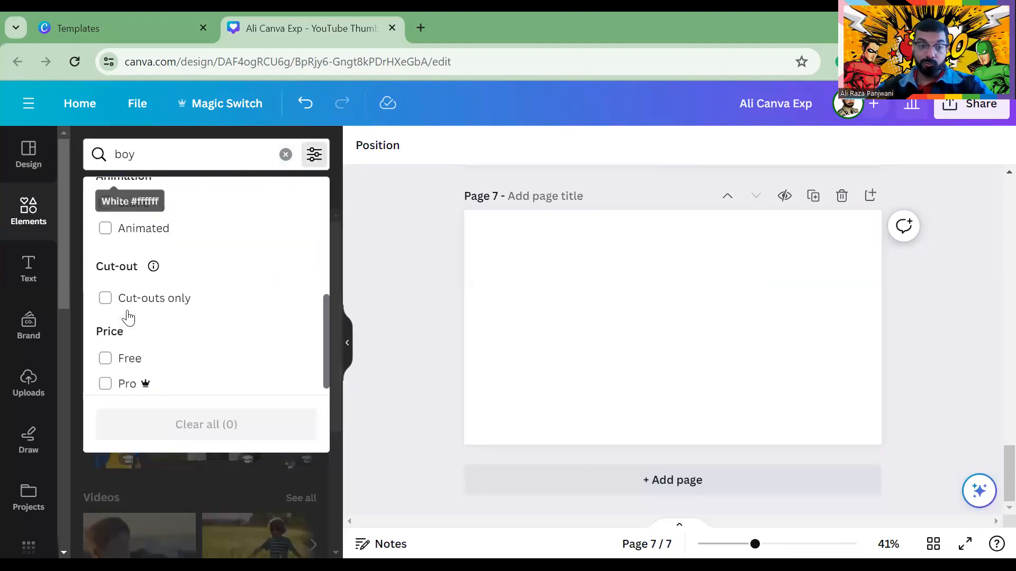
click(105, 286)
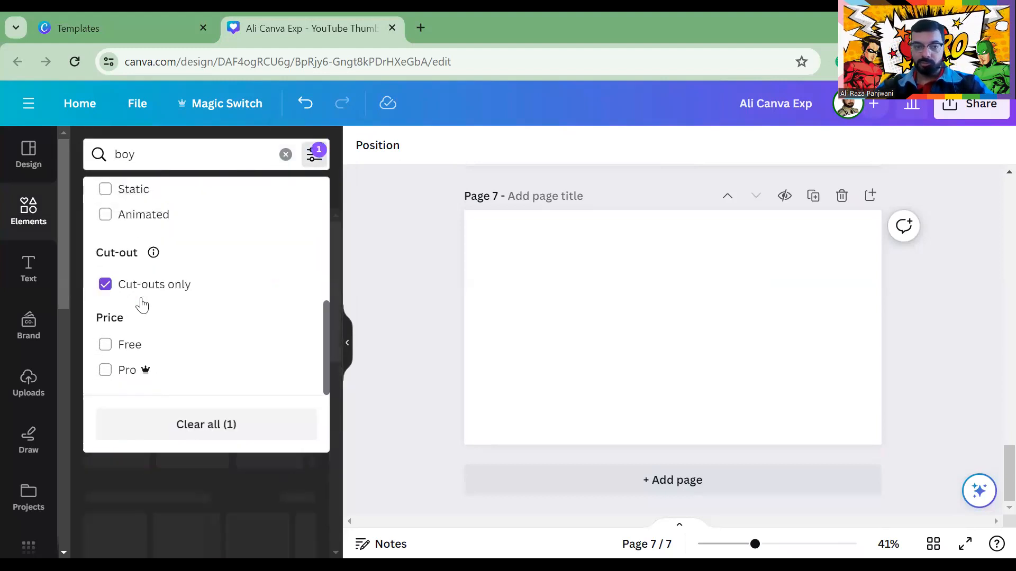
click(373, 277)
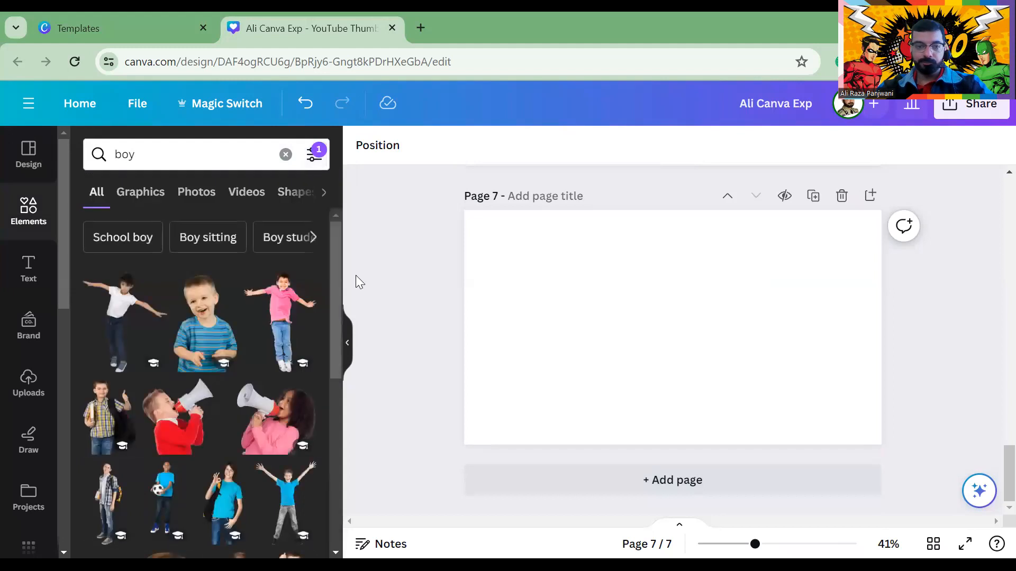
click(200, 327)
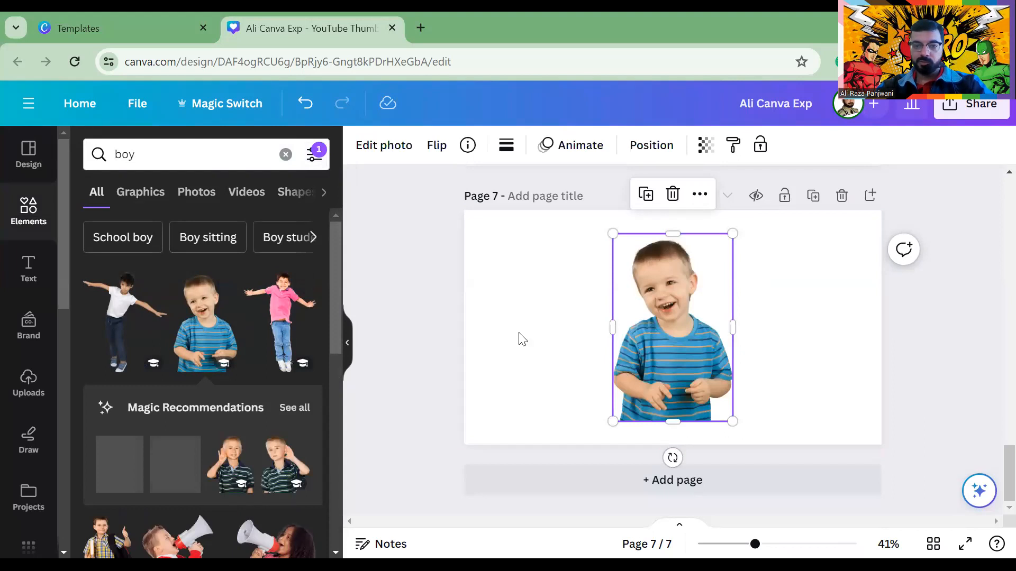
click(385, 145)
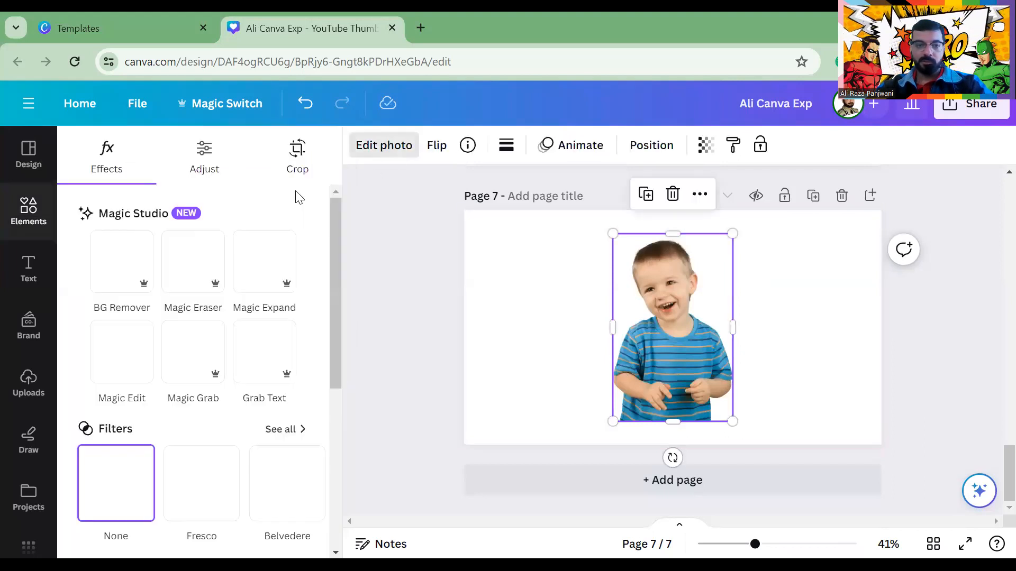
Brush over the boy's hands in Magic Edit and generate results for 'red Car toy in hands'
click(121, 352)
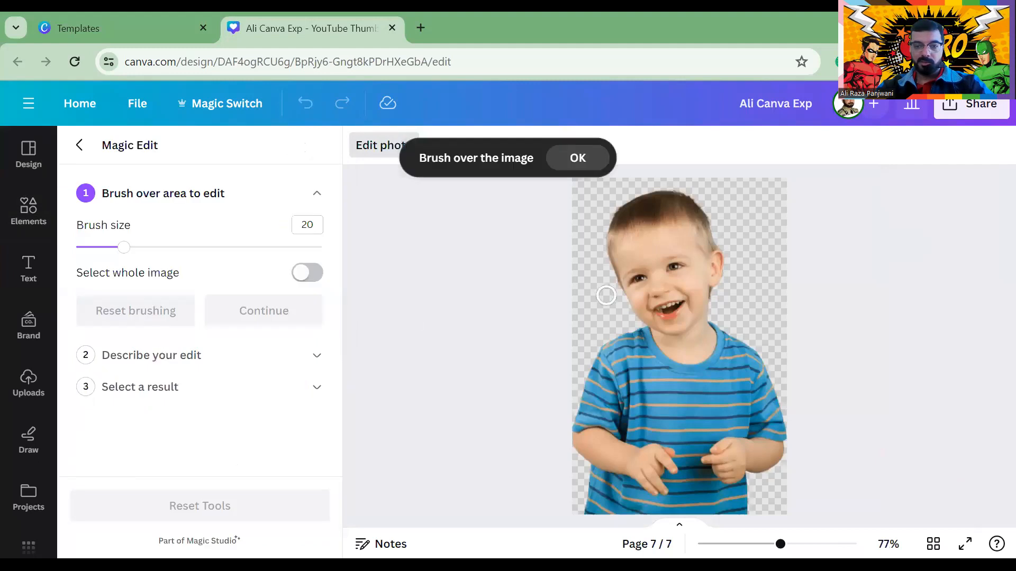
mouse_move(658, 453)
mouse_down()
mouse_move(714, 446)
mouse_move(729, 464)
mouse_move(696, 482)
mouse_move(643, 467)
mouse_move(705, 464)
mouse_move(646, 477)
mouse_move(702, 489)
mouse_move(731, 485)
mouse_move(646, 485)
mouse_move(637, 471)
mouse_move(685, 449)
mouse_move(730, 463)
mouse_move(718, 443)
mouse_move(727, 434)
mouse_move(736, 444)
mouse_move(731, 484)
mouse_move(646, 486)
mouse_move(627, 462)
mouse_move(697, 435)
mouse_move(714, 435)
mouse_move(726, 455)
mouse_up()
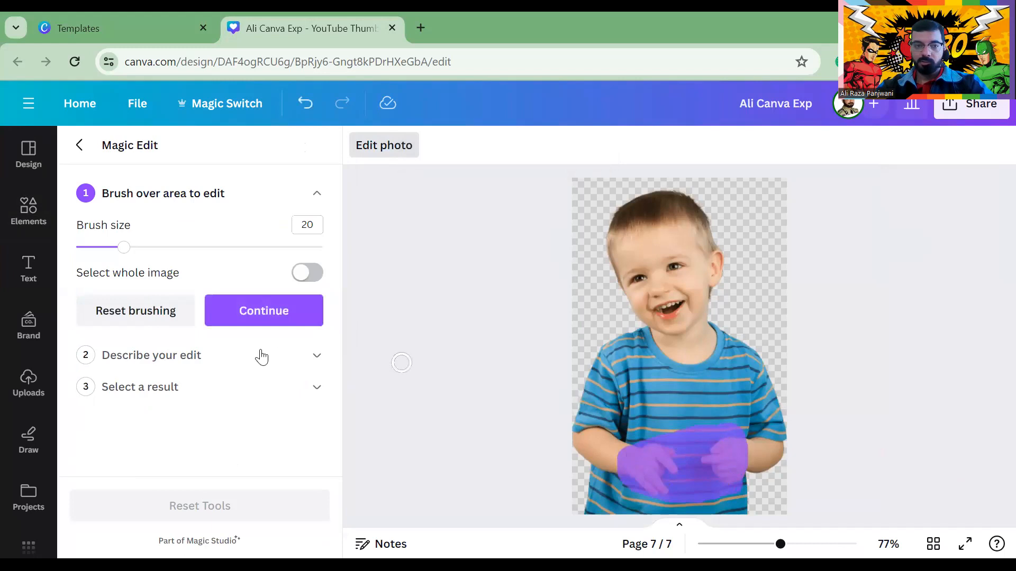
click(252, 316)
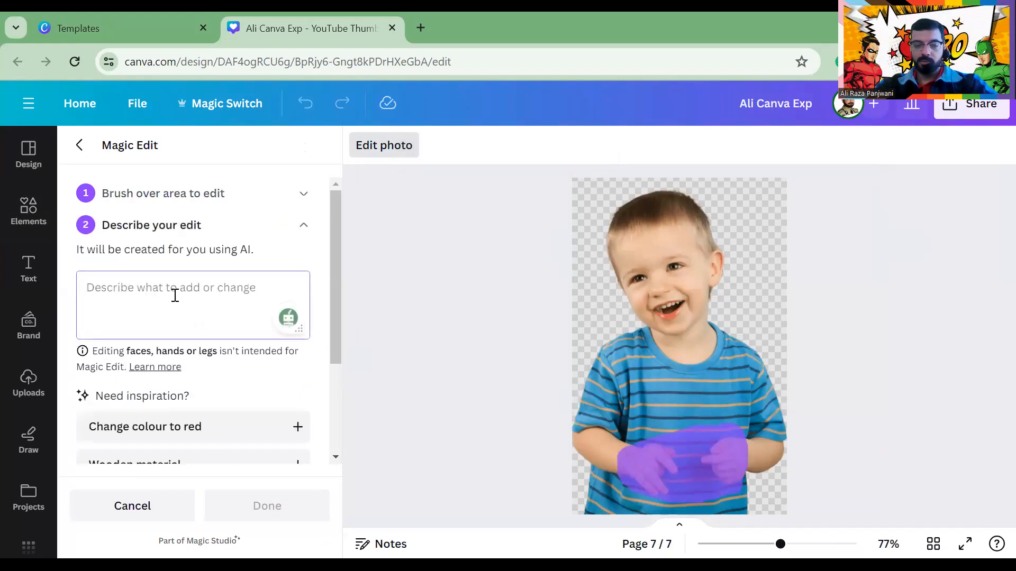
click(175, 295)
text(Car toy in hands)
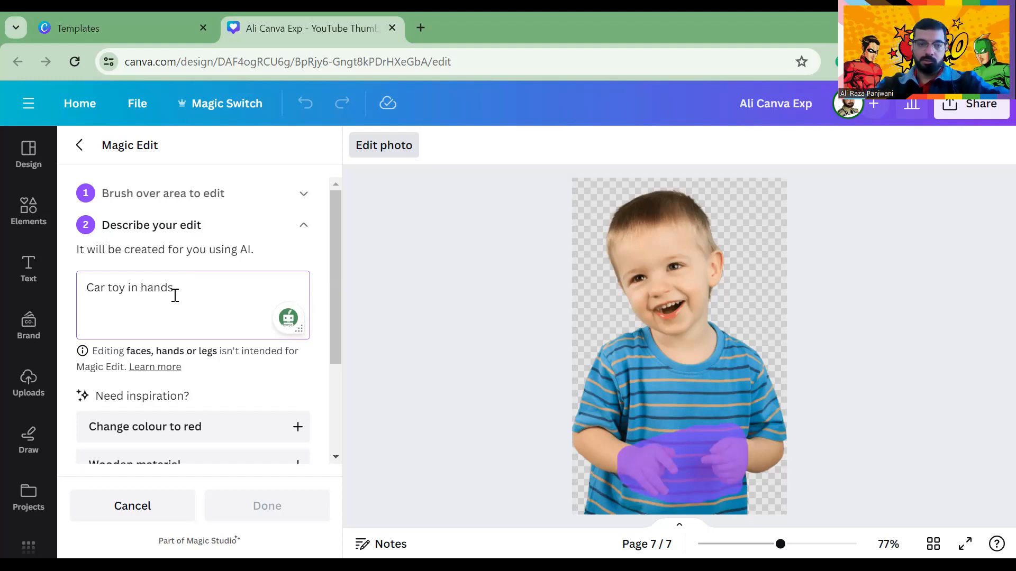
scroll(202, 297, down, 3)
scroll(186, 297, up, 3)
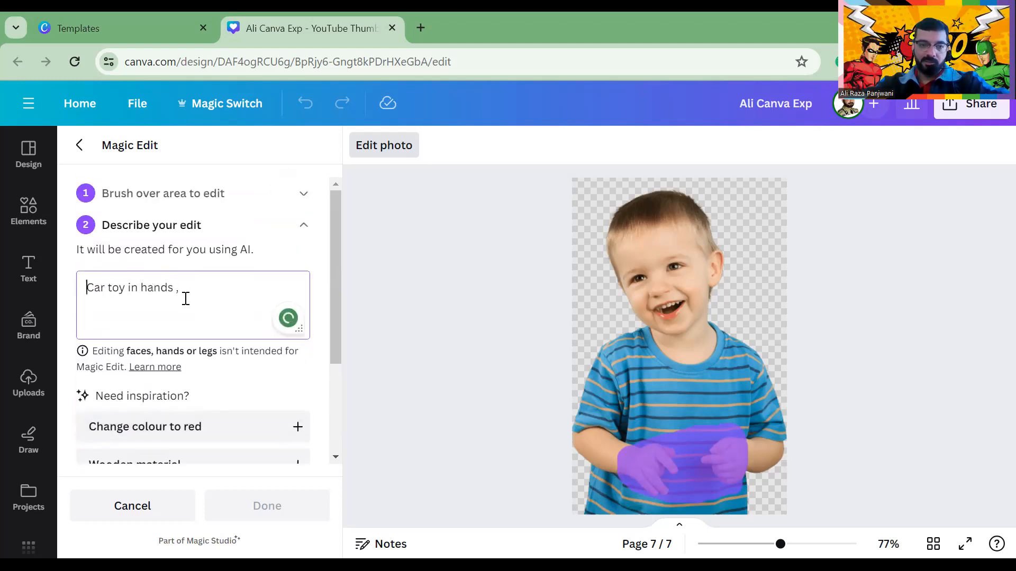
text(rw)
key(BackSpace)
text(e)
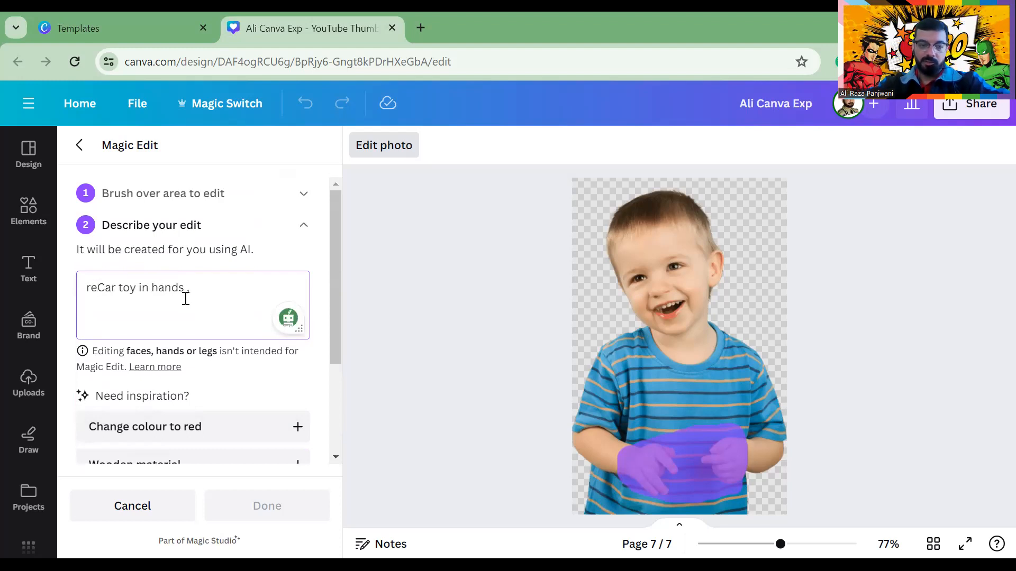
text(d)
scroll(185, 298, down, 3)
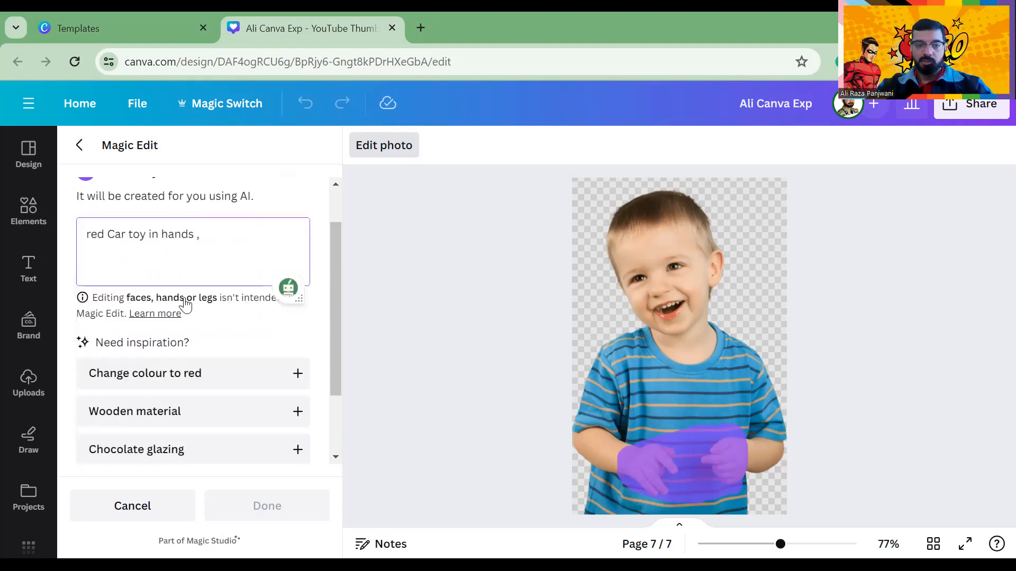
click(211, 402)
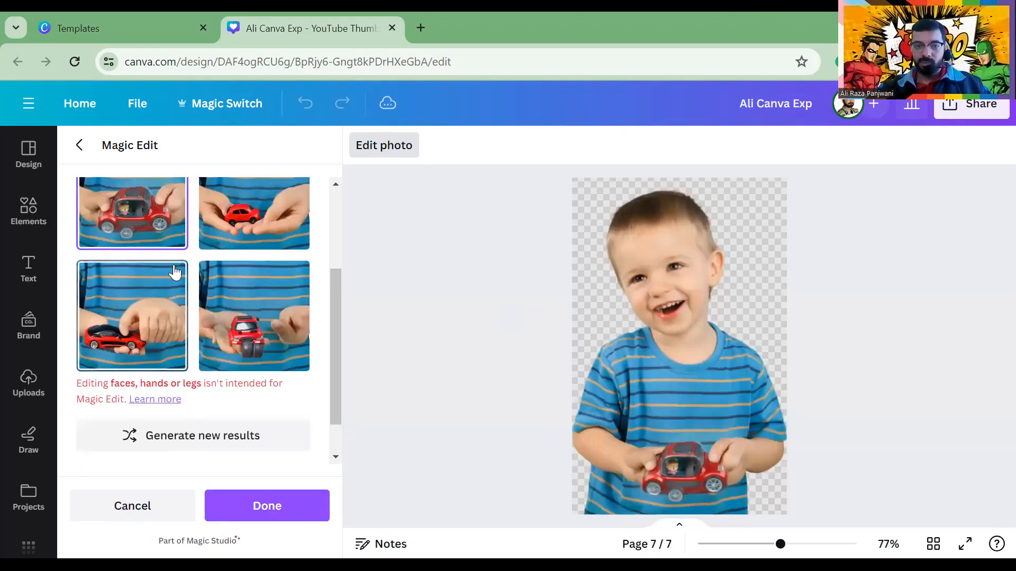
Compare the red toy car results and apply the big-wheeled car variant
click(232, 225)
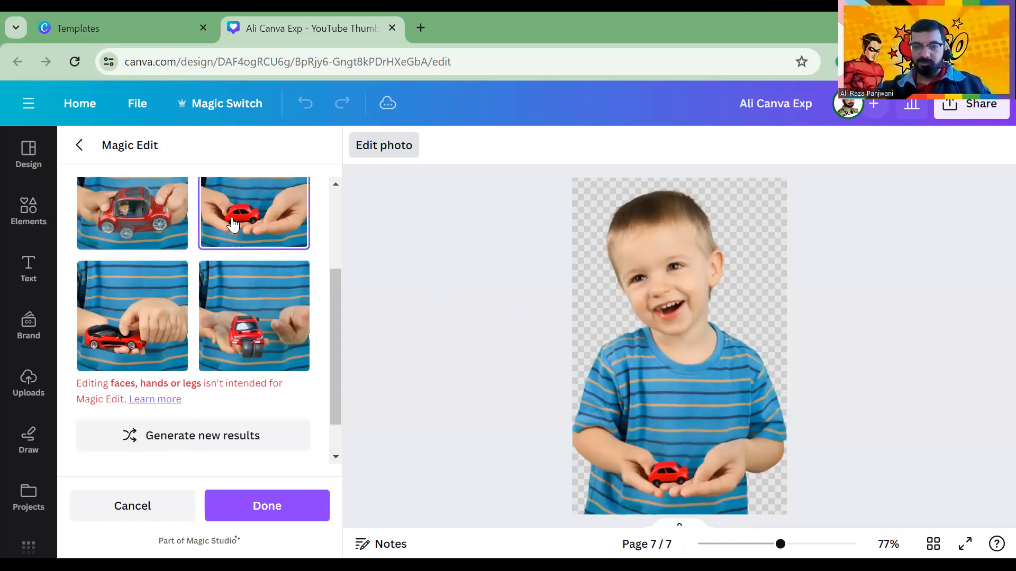
click(151, 220)
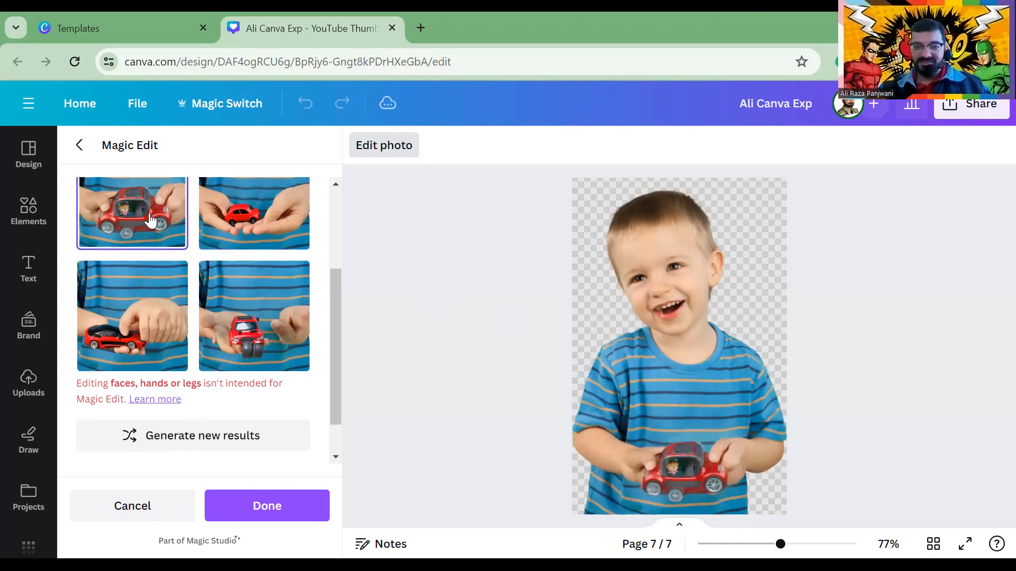
click(150, 358)
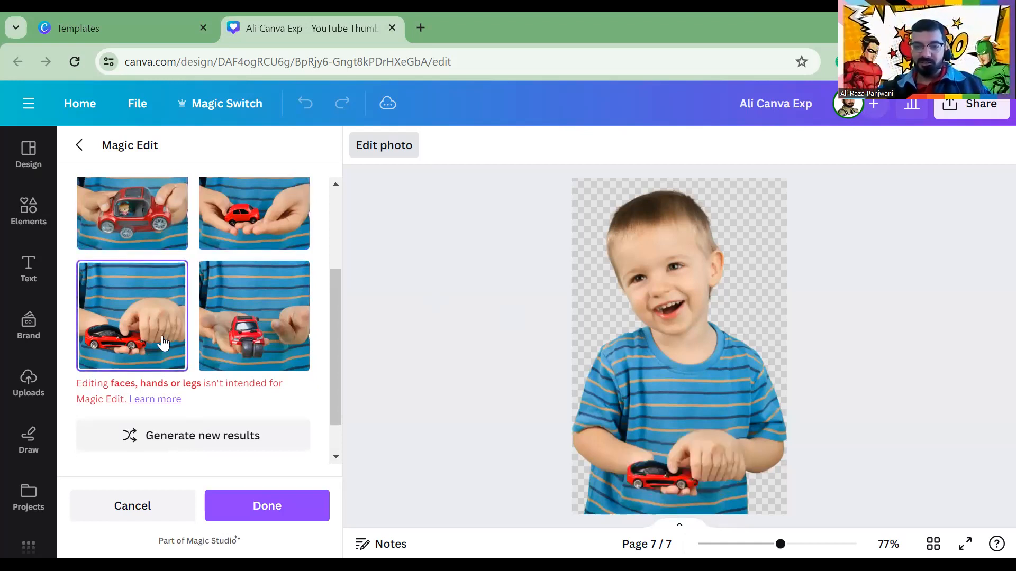
click(238, 244)
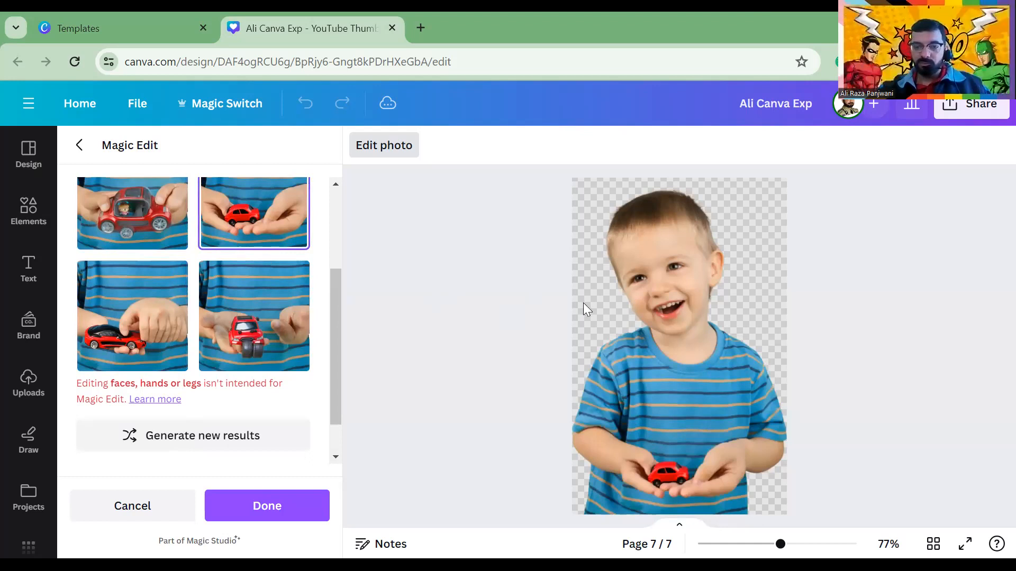
scroll(611, 312, down, 3)
scroll(611, 312, up, 3)
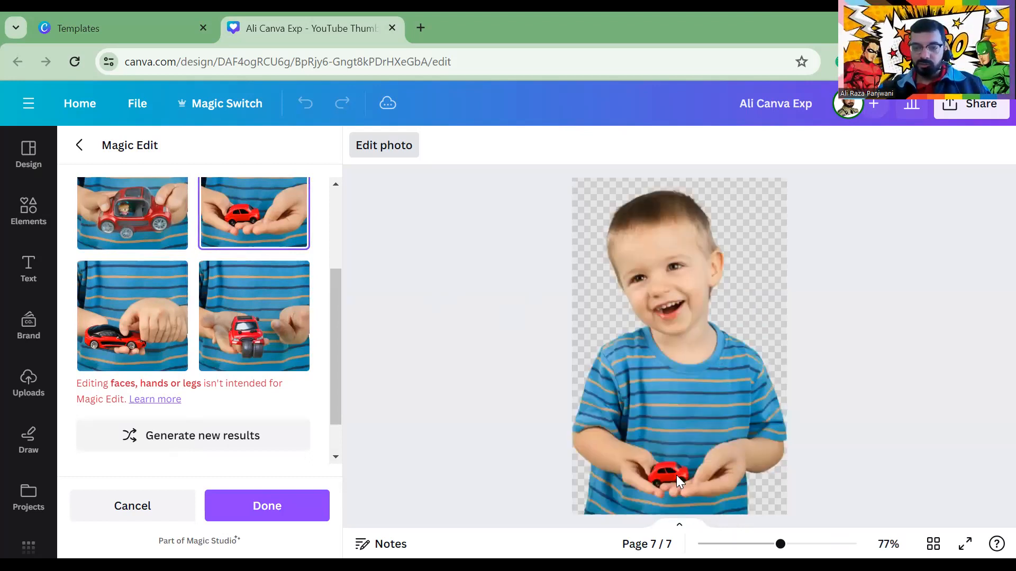
click(238, 320)
click(141, 246)
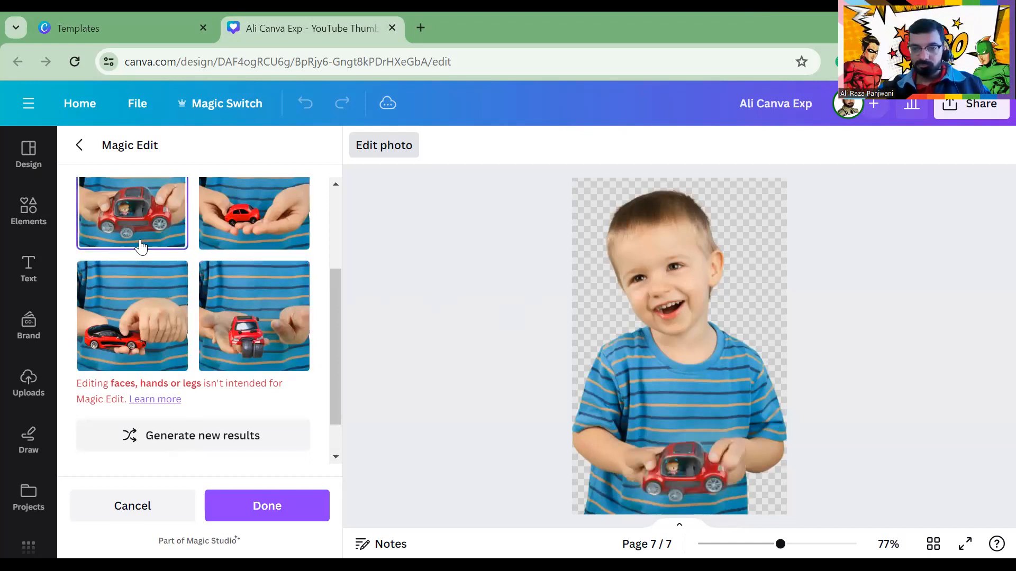
click(243, 238)
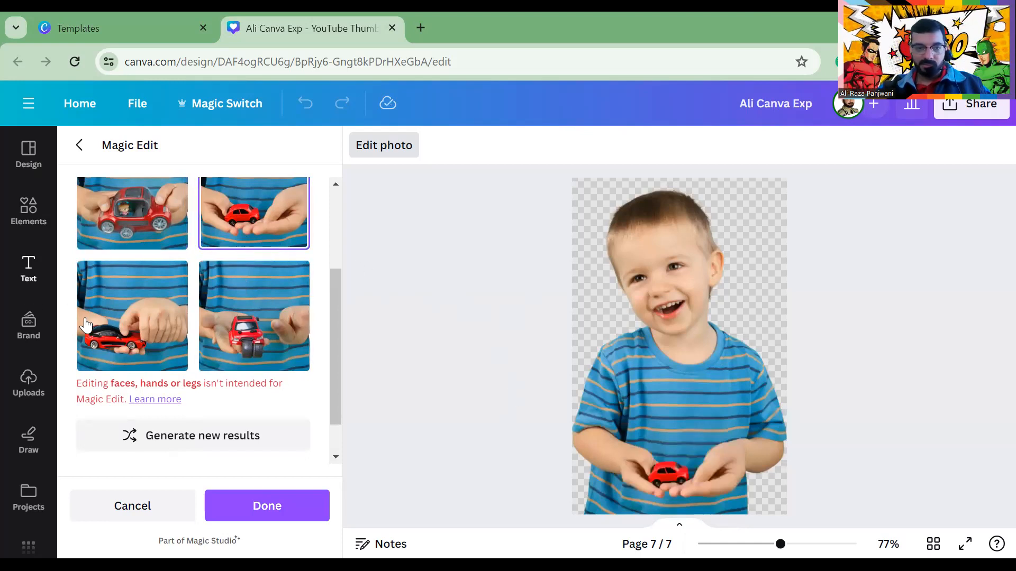
click(126, 333)
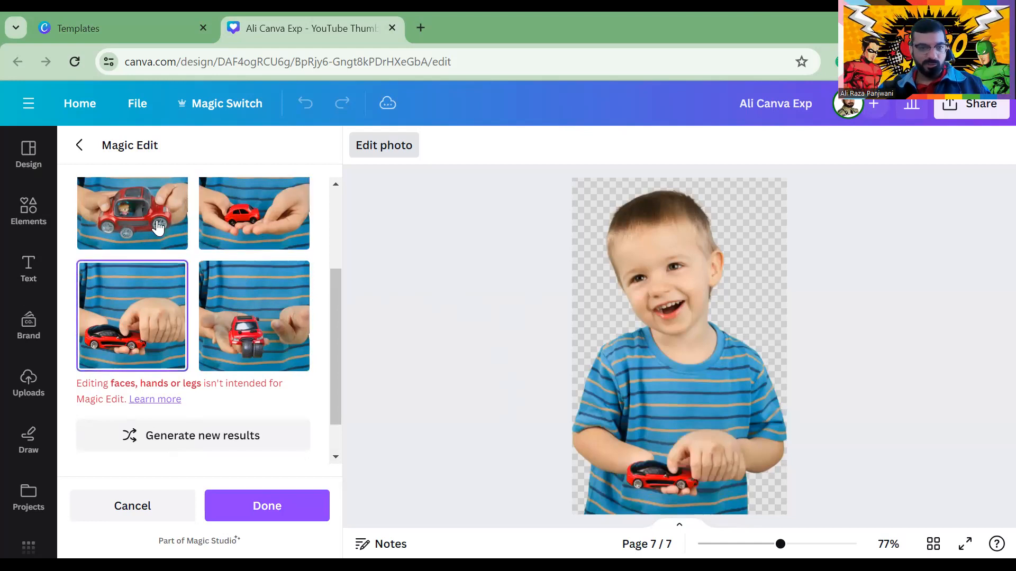
click(211, 318)
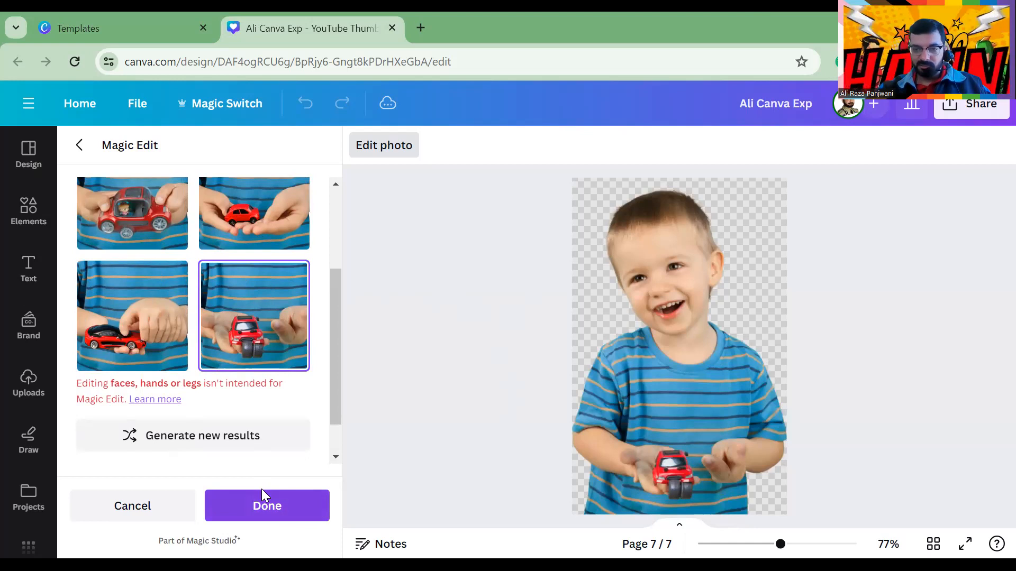
click(261, 492)
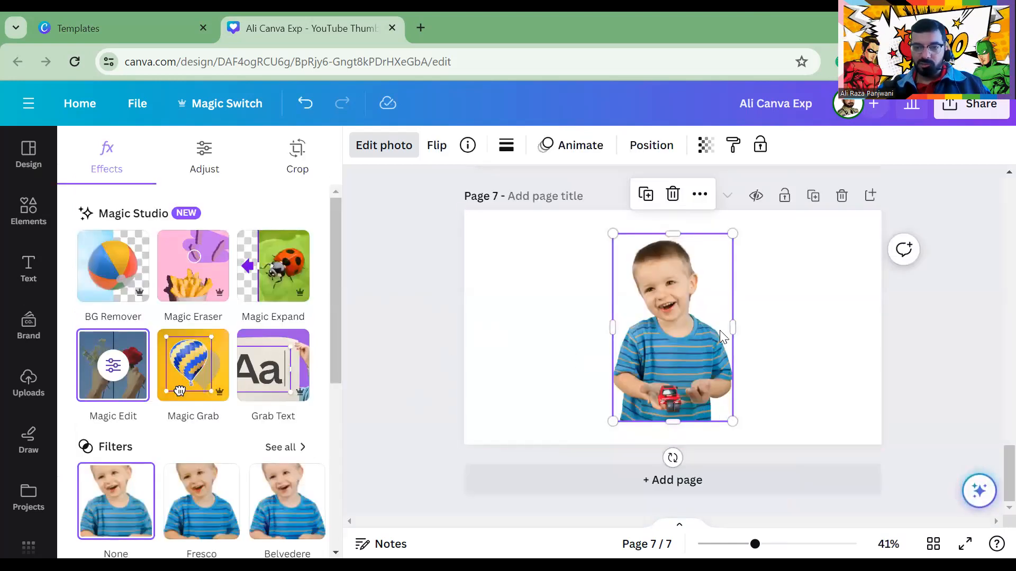
Add page 8 with the jumping pink-shirt boy cut-out and start Magic Edit on him
click(606, 475)
click(280, 320)
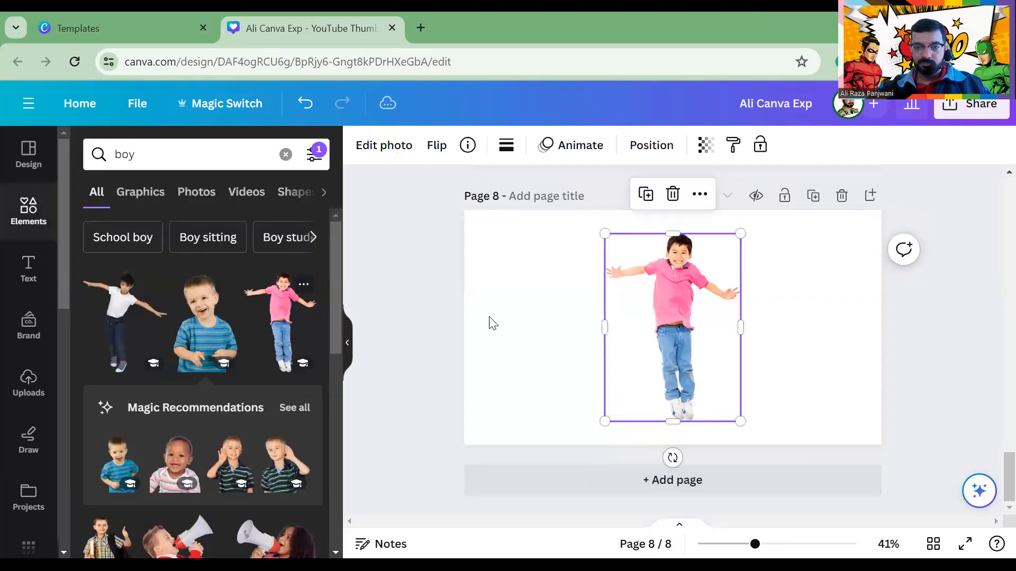
click(537, 308)
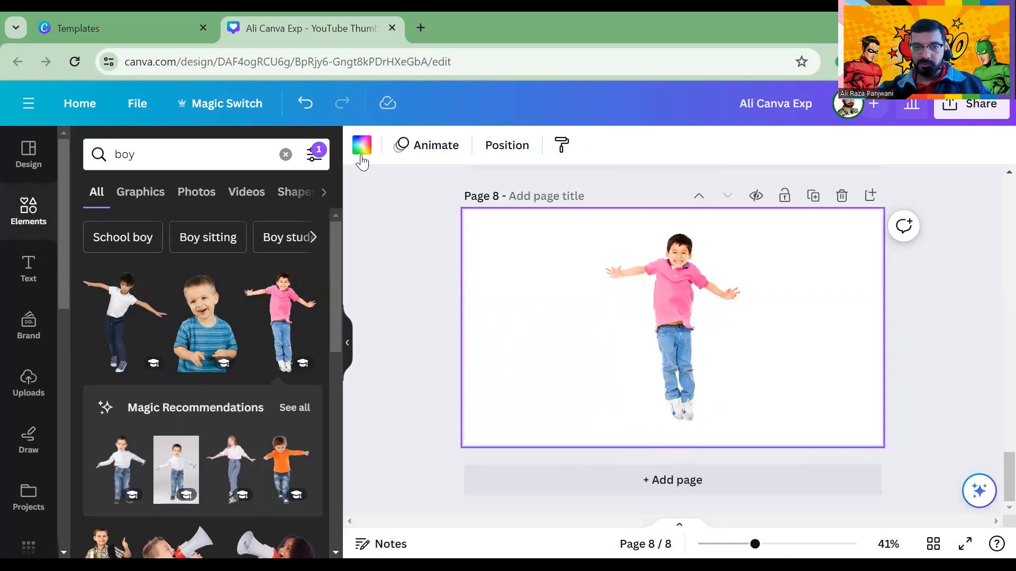
click(632, 283)
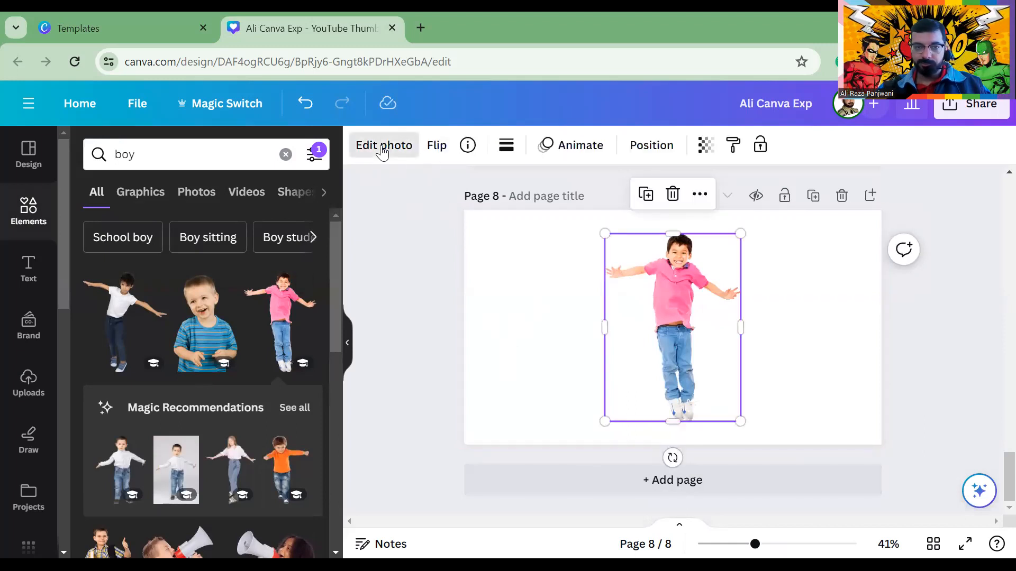
click(382, 148)
click(110, 370)
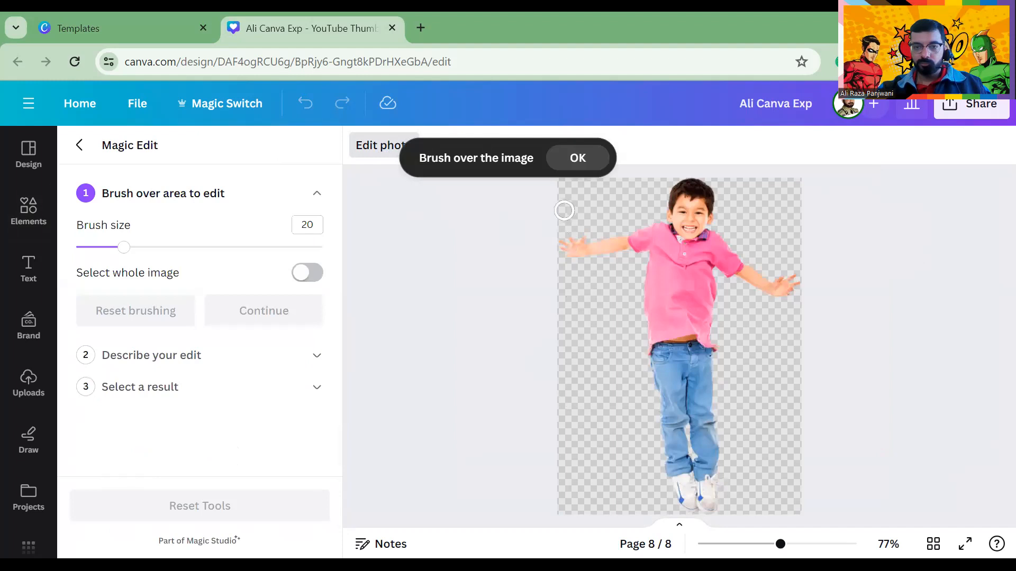
Brush over both of the boy's hands, the top edge and beside his head, then continue
mouse_move(564, 209)
mouse_down()
mouse_move(585, 233)
mouse_move(582, 259)
mouse_up()
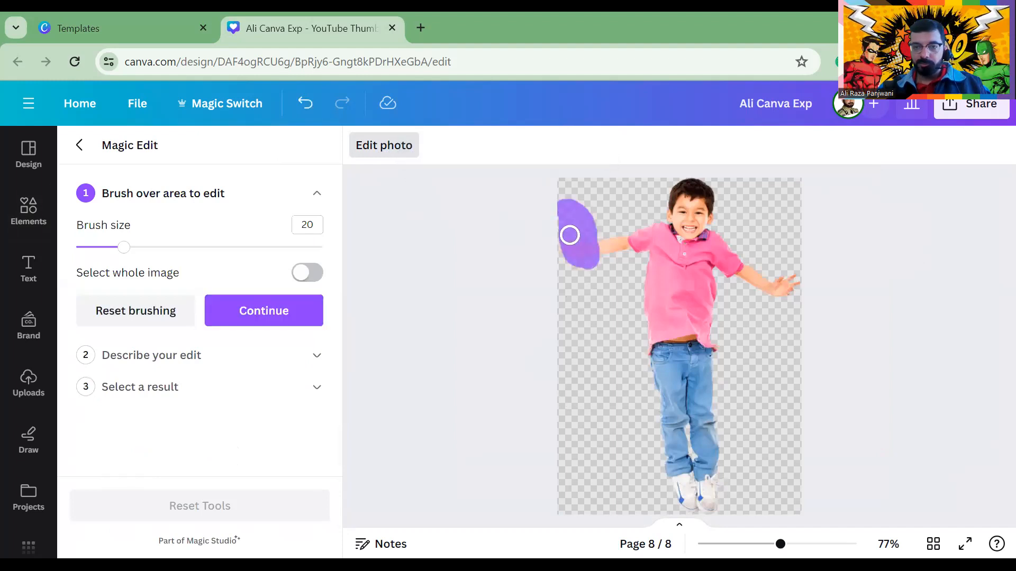
mouse_move(781, 254)
mouse_down()
mouse_move(800, 316)
mouse_move(757, 288)
mouse_move(779, 243)
mouse_move(790, 314)
mouse_move(763, 271)
mouse_move(776, 287)
mouse_move(787, 216)
mouse_move(732, 170)
mouse_up()
drag(624, 171, 557, 189)
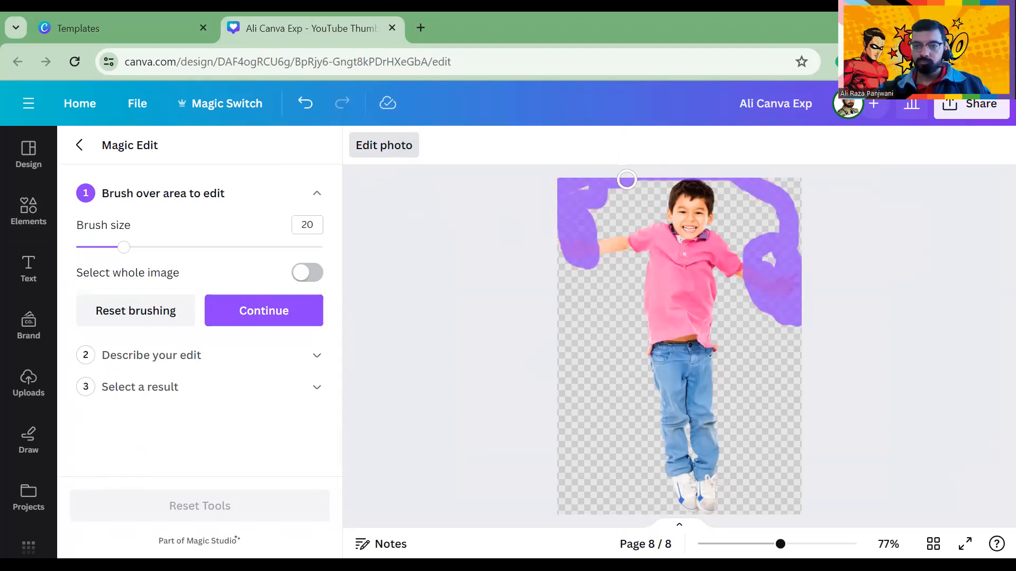
mouse_move(633, 191)
mouse_down()
mouse_move(623, 221)
mouse_move(660, 254)
mouse_move(702, 274)
mouse_move(767, 271)
mouse_up()
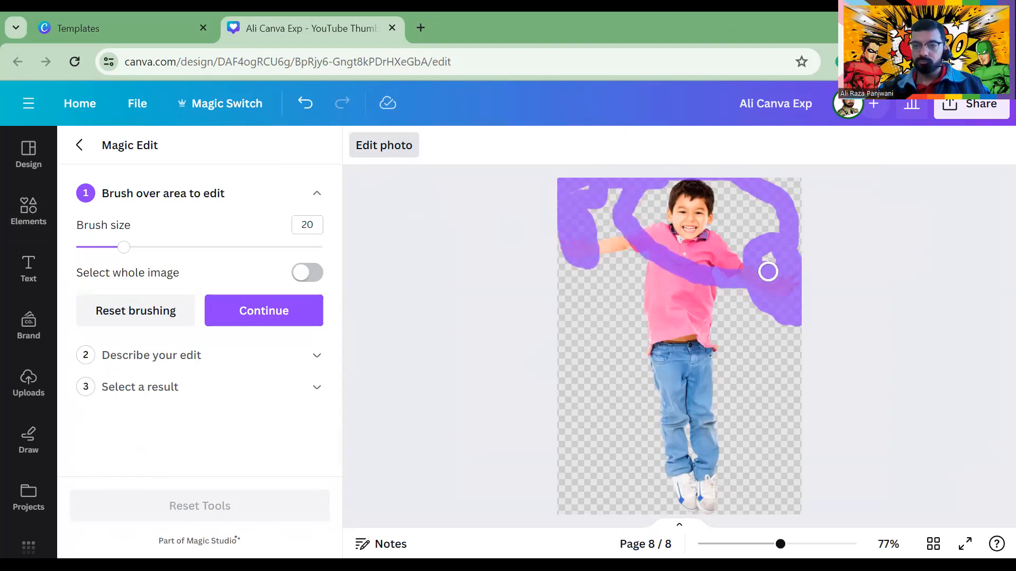
click(248, 309)
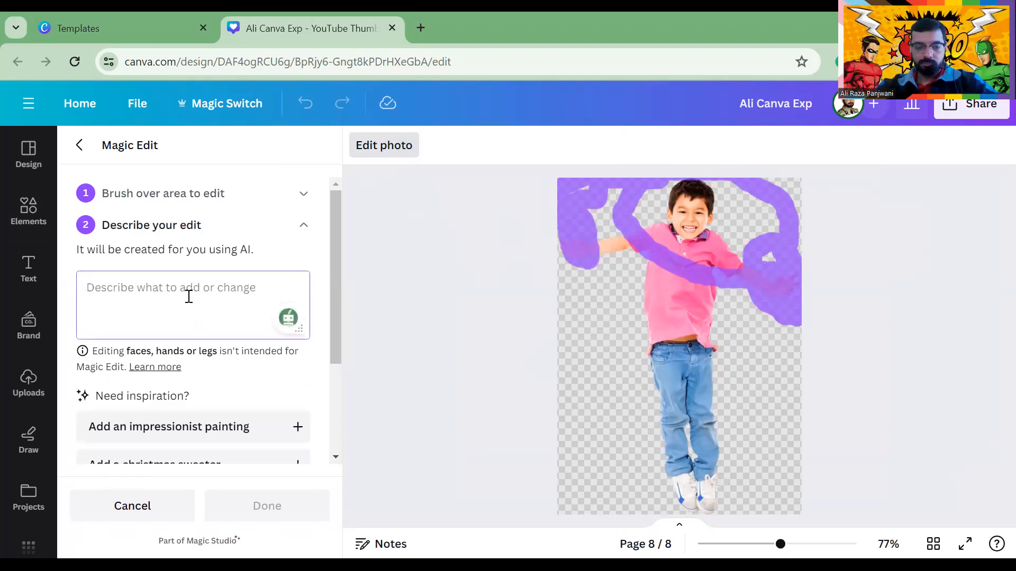
Enter the prompt 'Jumming on rope' and generate Magic Edit results
text(P)
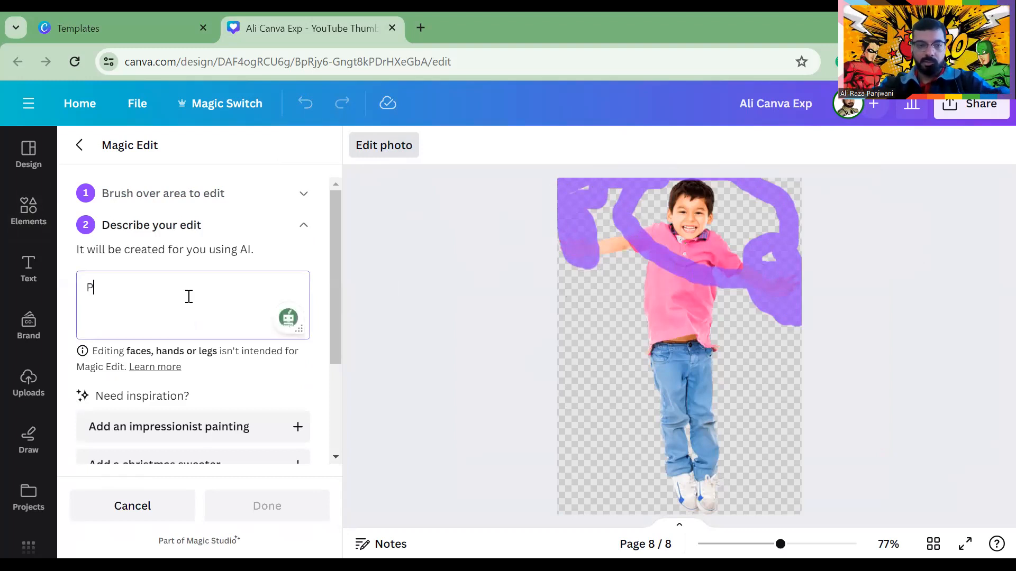
key(BackSpace)
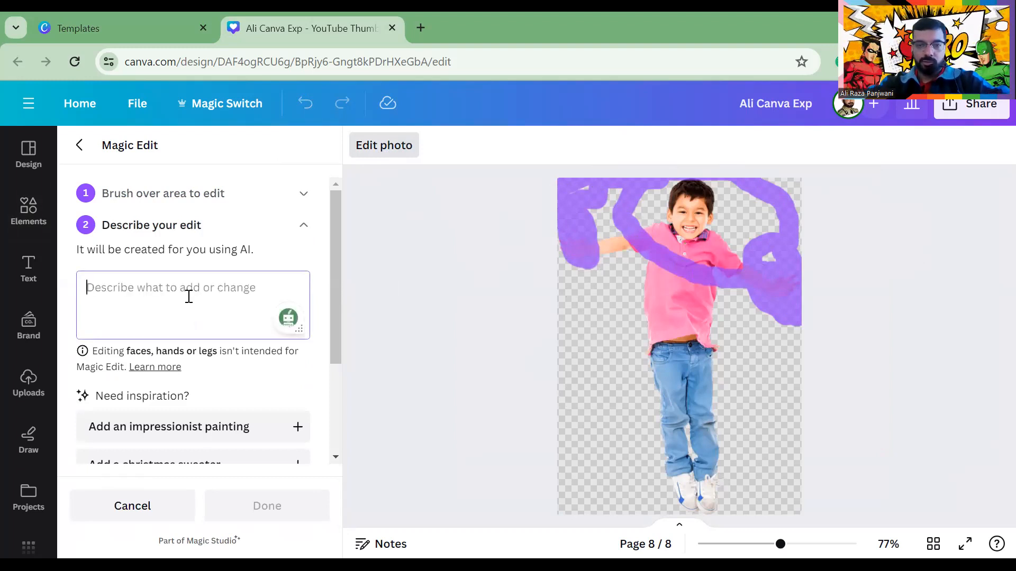
text(Jumming on ro)
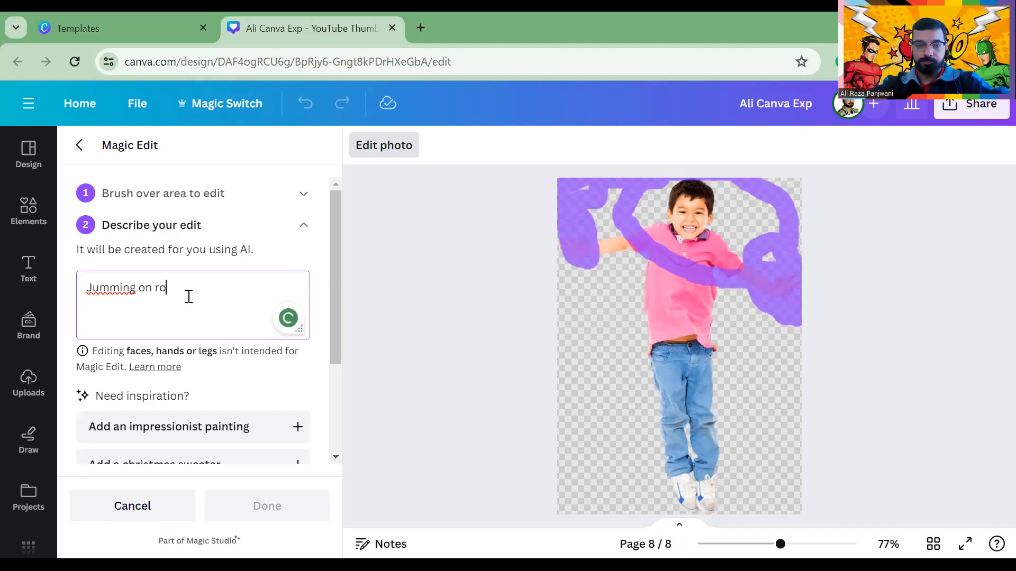
text(pe)
scroll(158, 338, down, 3)
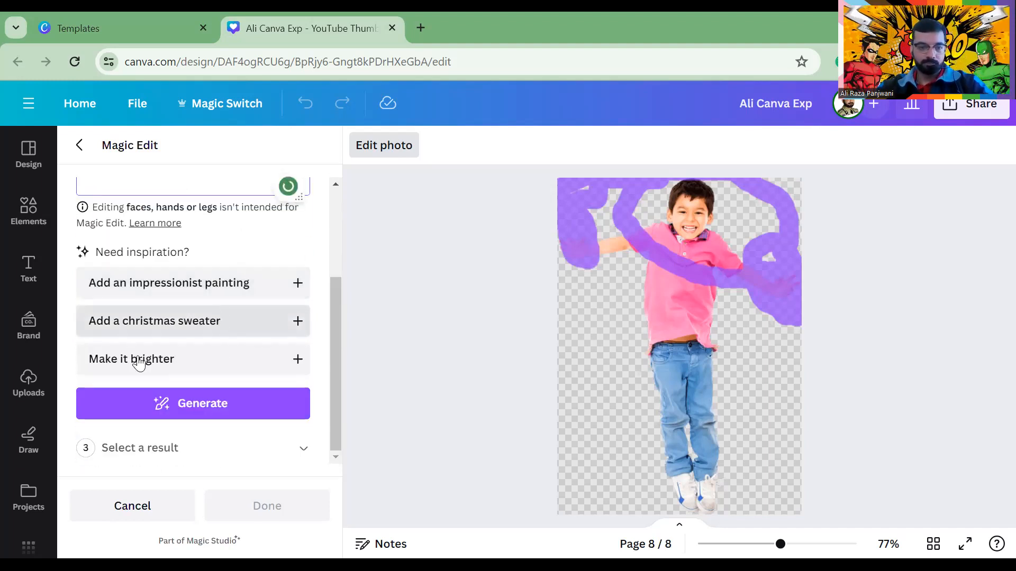
click(188, 405)
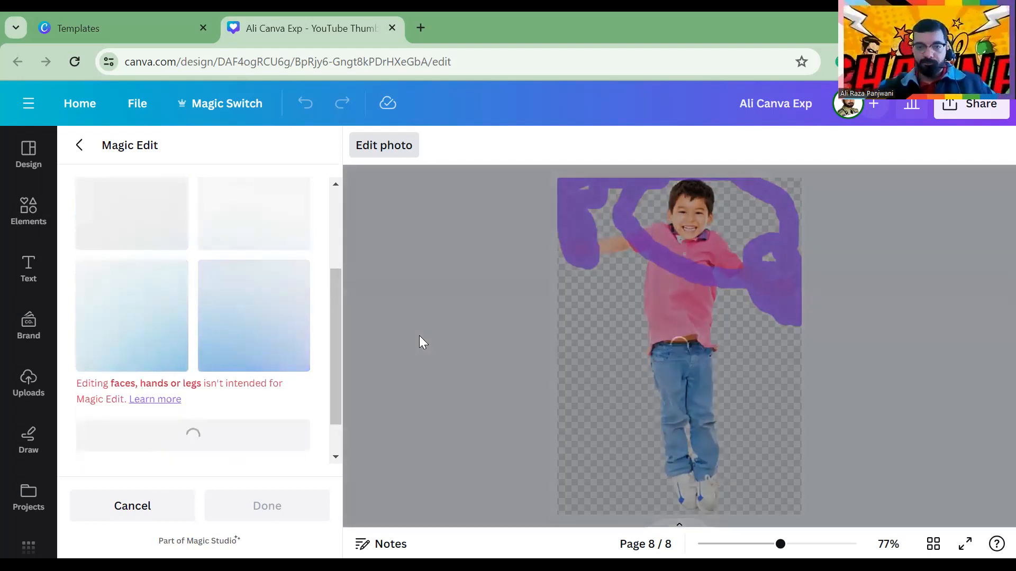
scroll(148, 314, up, 3)
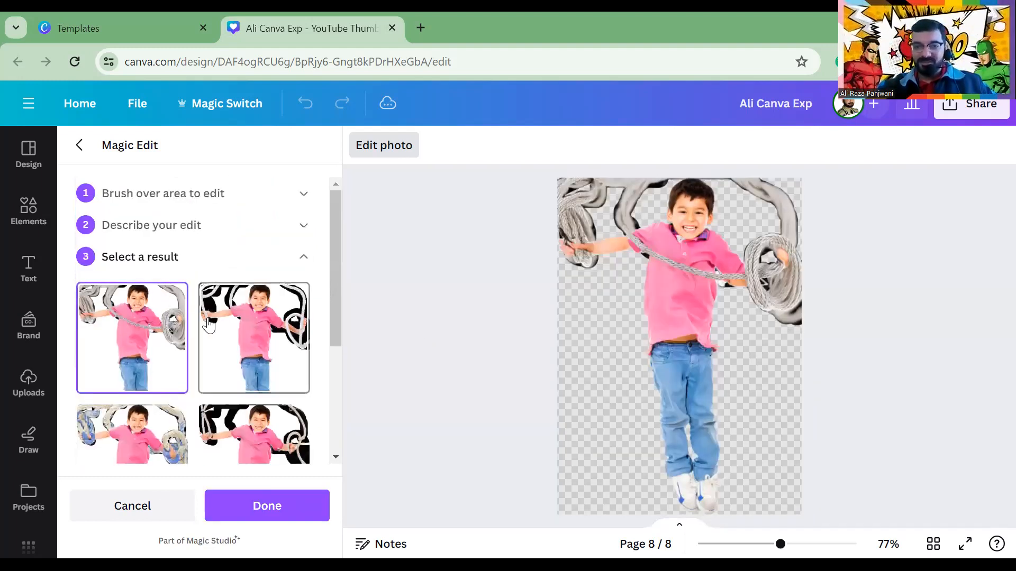
Compare the rope variants and apply the black swirling-rope Magic Edit result to the jumping boy
click(253, 317)
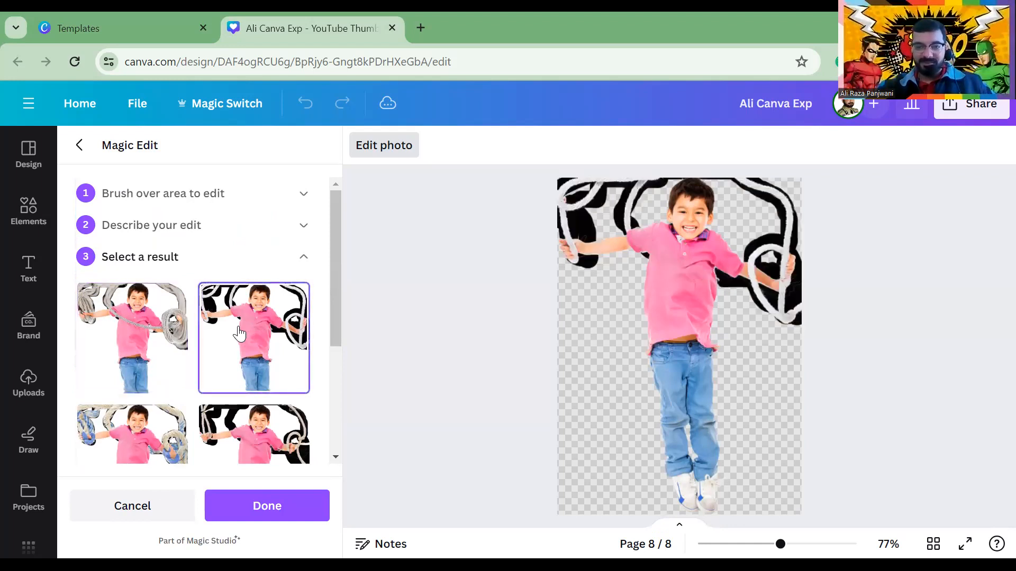
scroll(239, 334, down, 4)
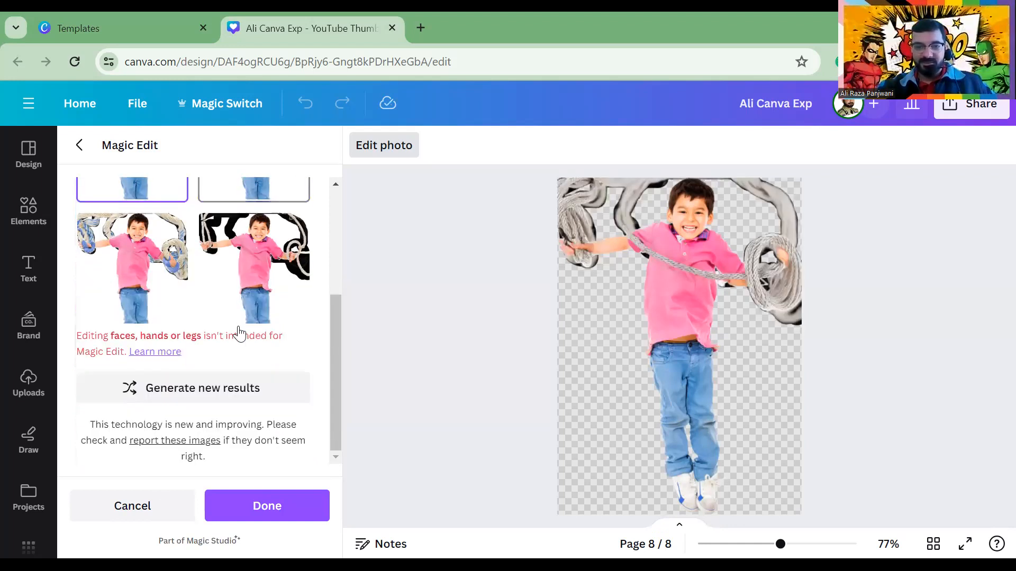
click(245, 288)
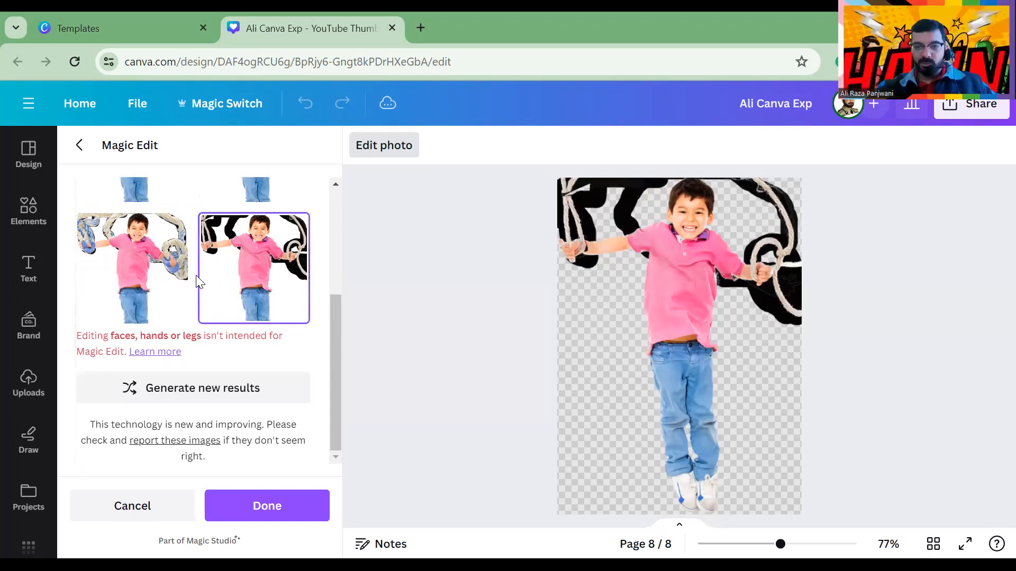
click(140, 283)
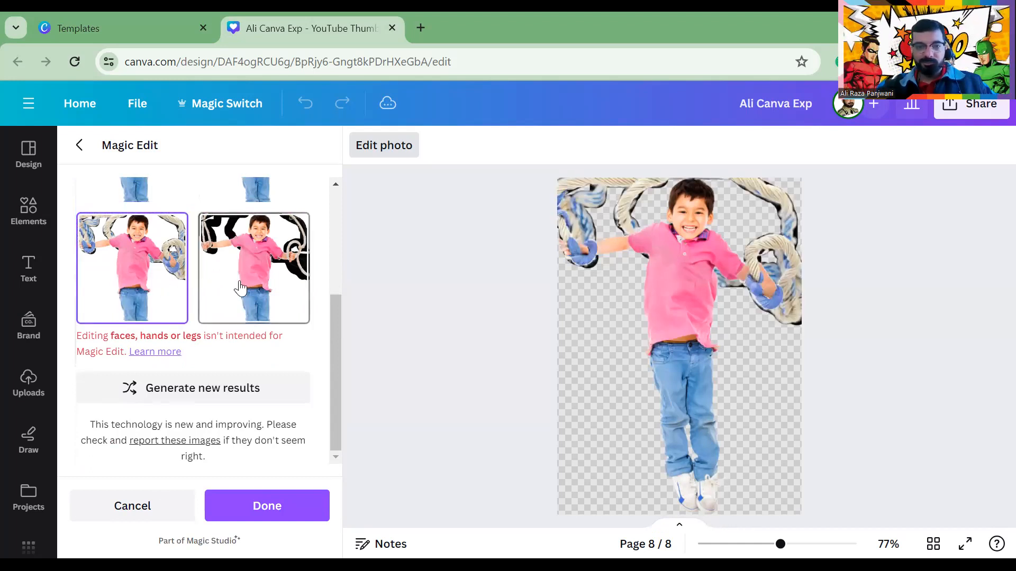
scroll(239, 289, up, 4)
click(175, 339)
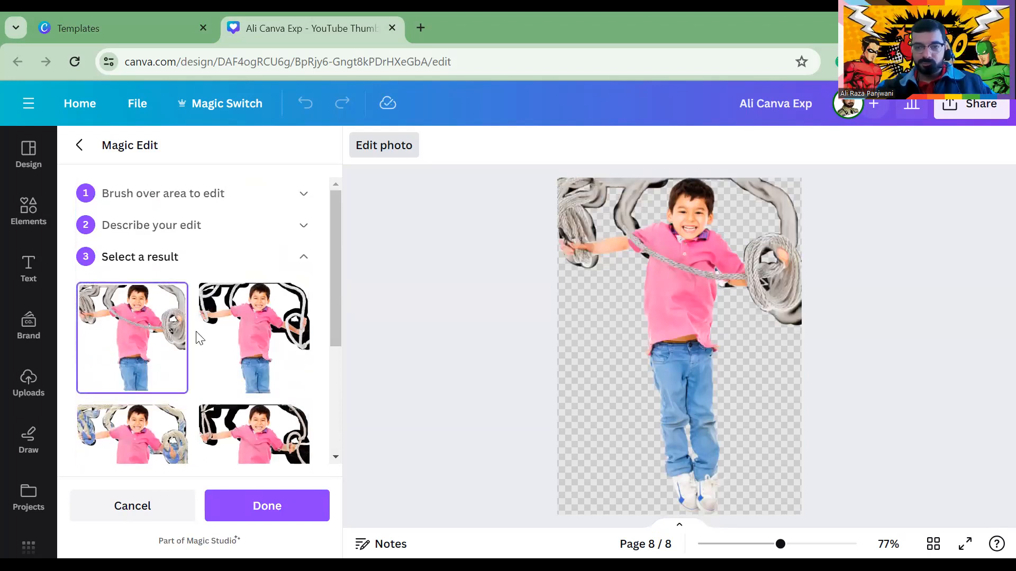
click(244, 323)
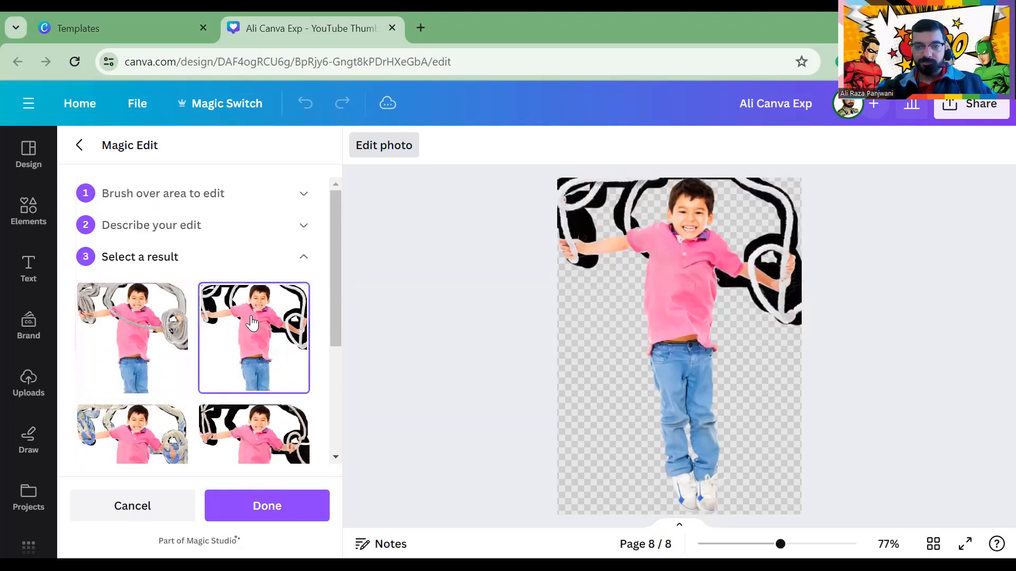
scroll(252, 321, down, 5)
click(270, 505)
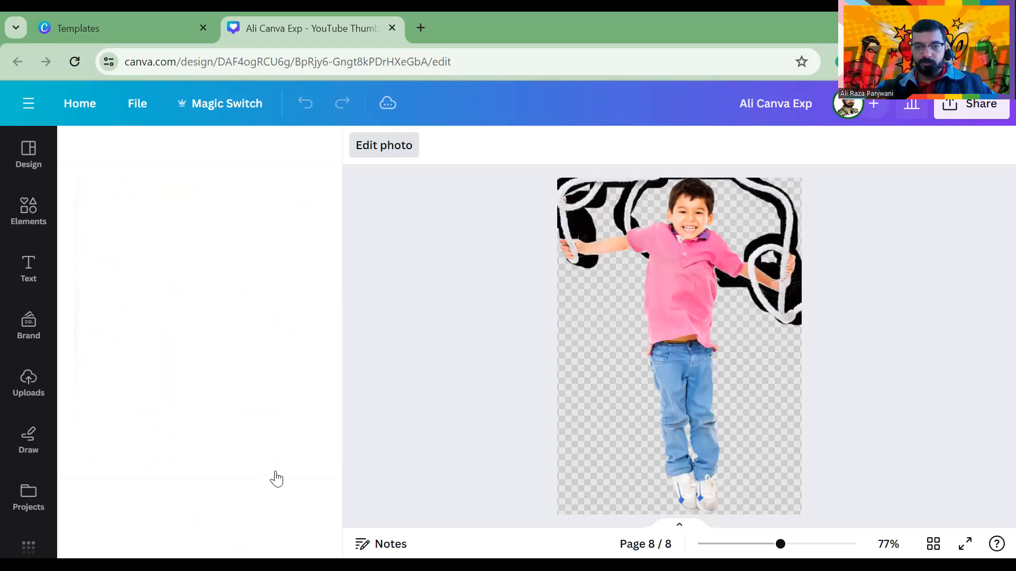
Duplicate page 8 with the jumping boy photo as page 9
click(529, 316)
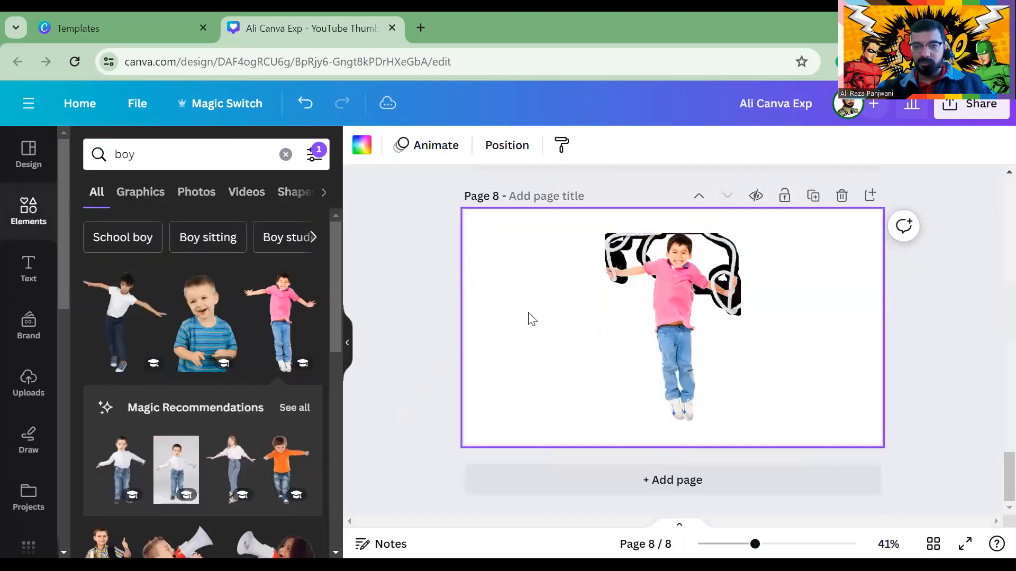
click(645, 345)
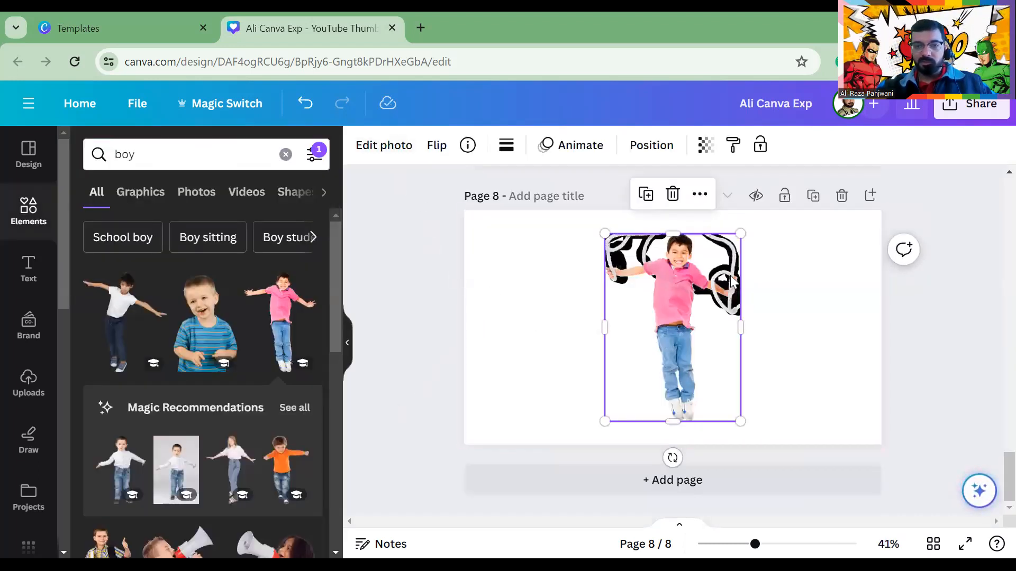
click(813, 195)
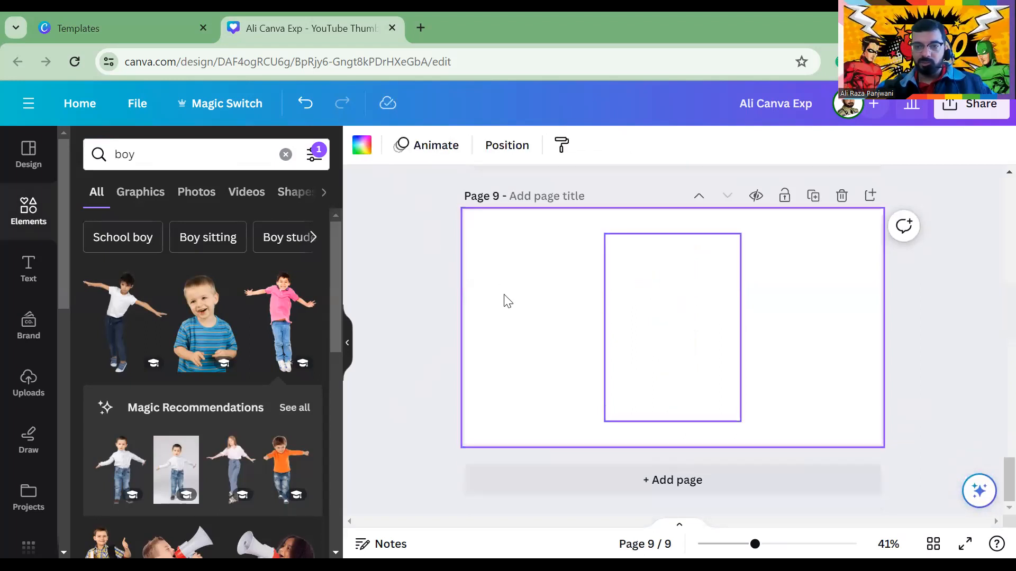
click(650, 308)
double_click(626, 387)
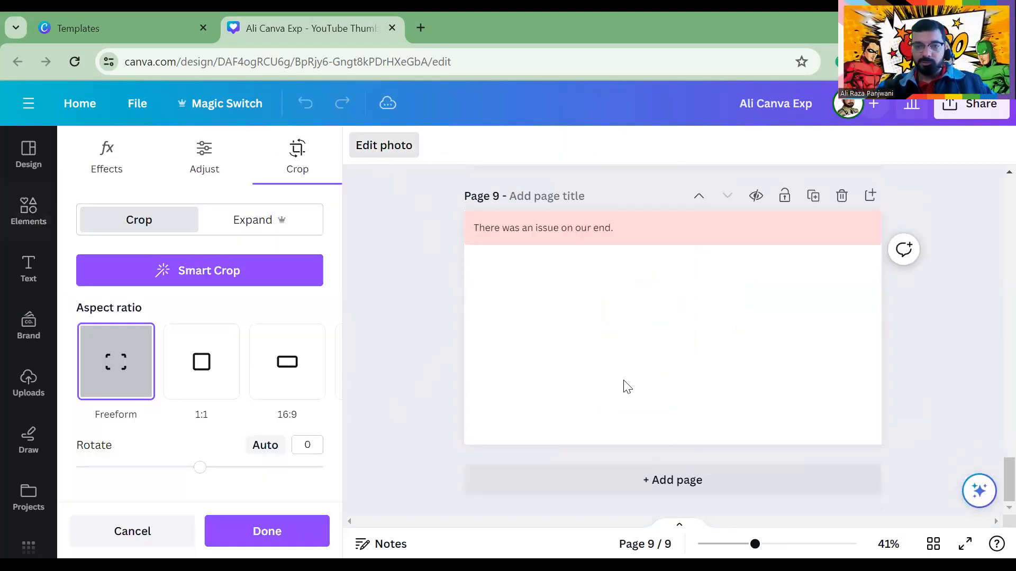
Add page 10 holding the three-boys photo
click(630, 479)
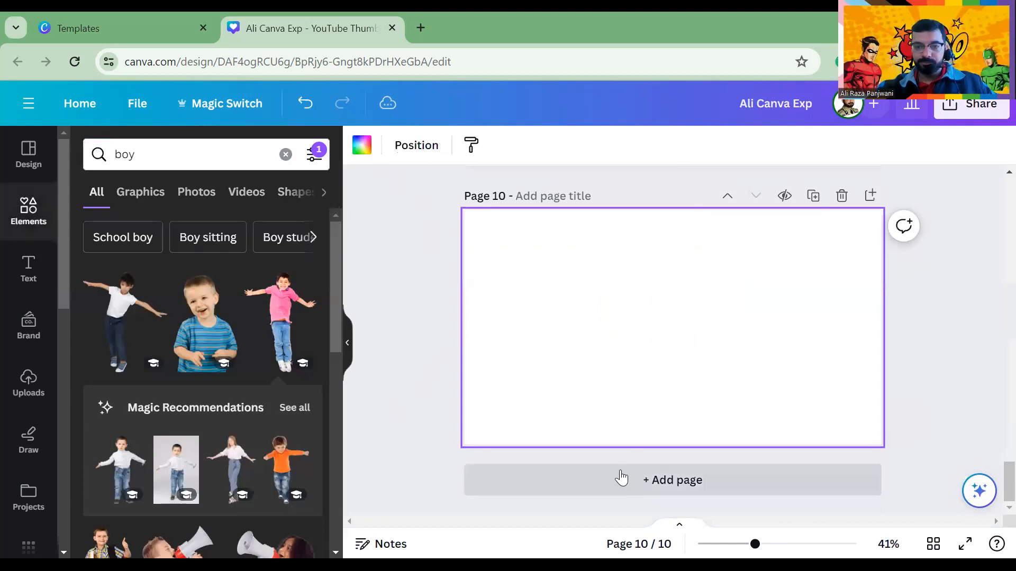
scroll(204, 302, down, 5)
click(167, 348)
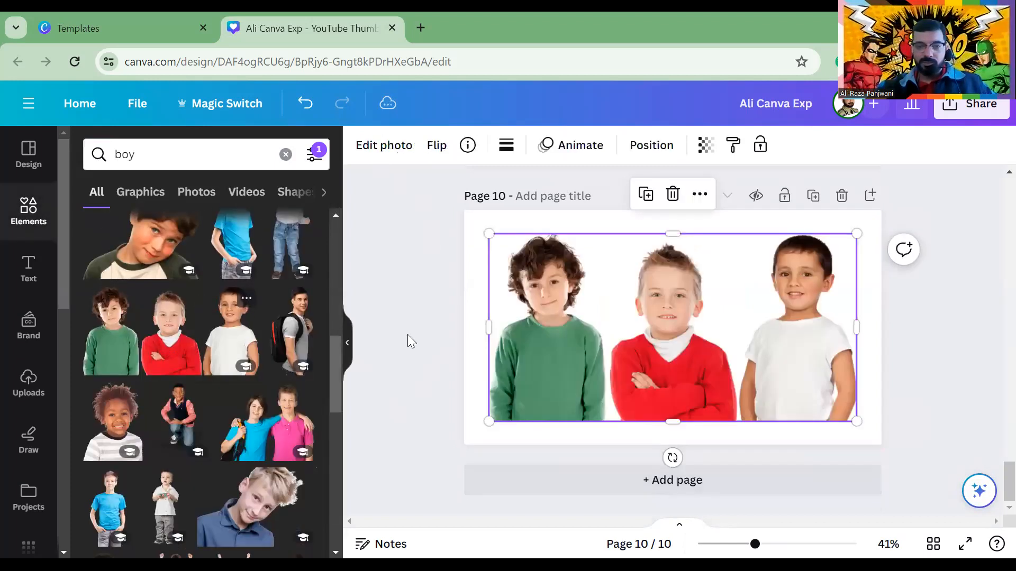
click(438, 289)
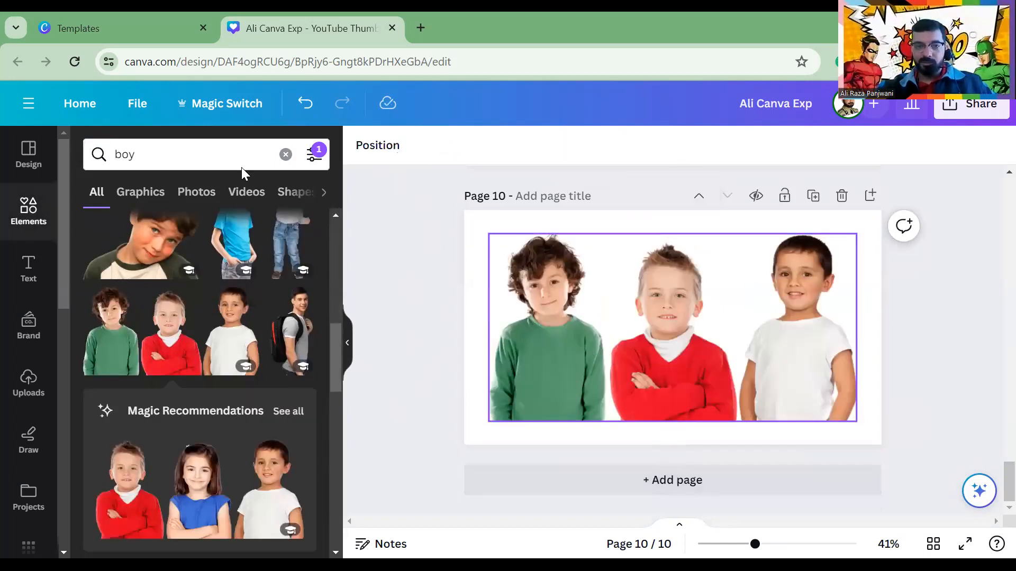
click(529, 327)
click(365, 148)
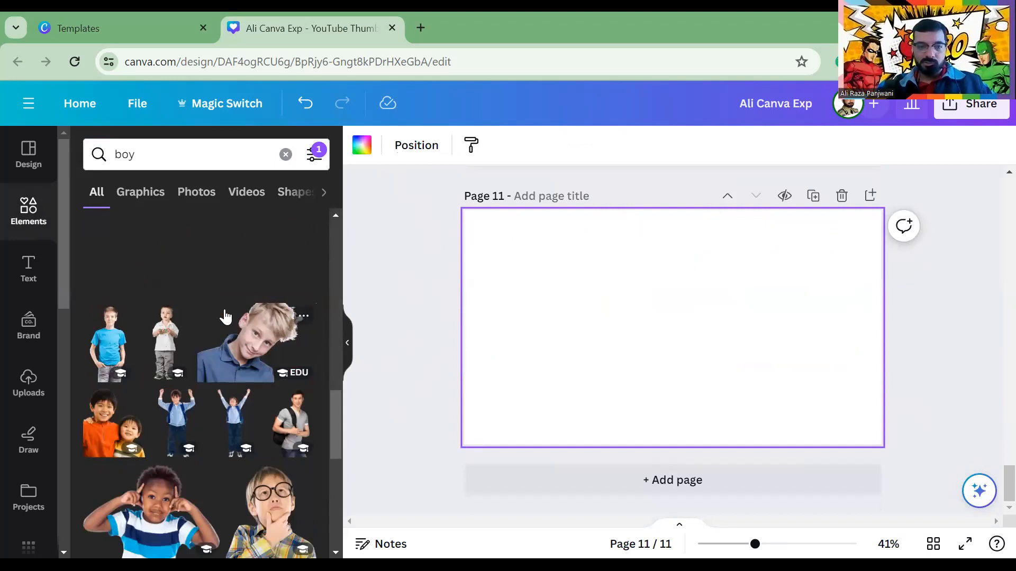
Replace the boy search with a 'car' search in Elements
click(286, 154)
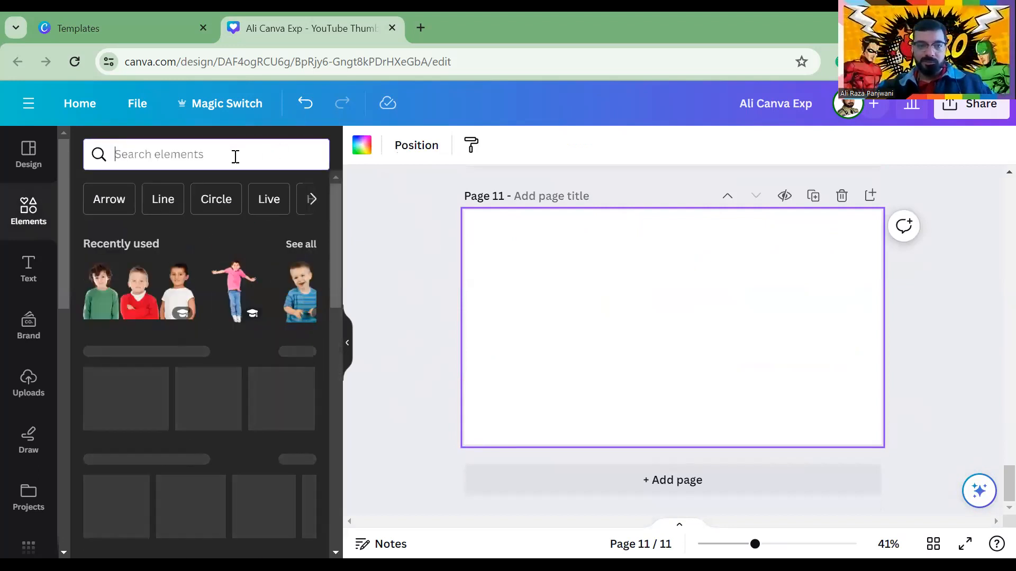
click(235, 155)
text(car)
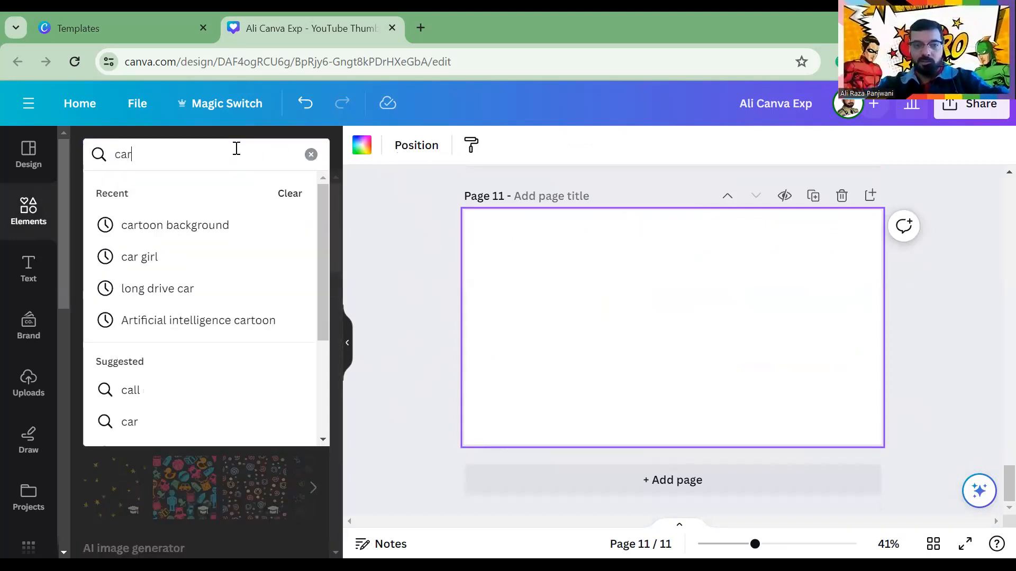
key(Return)
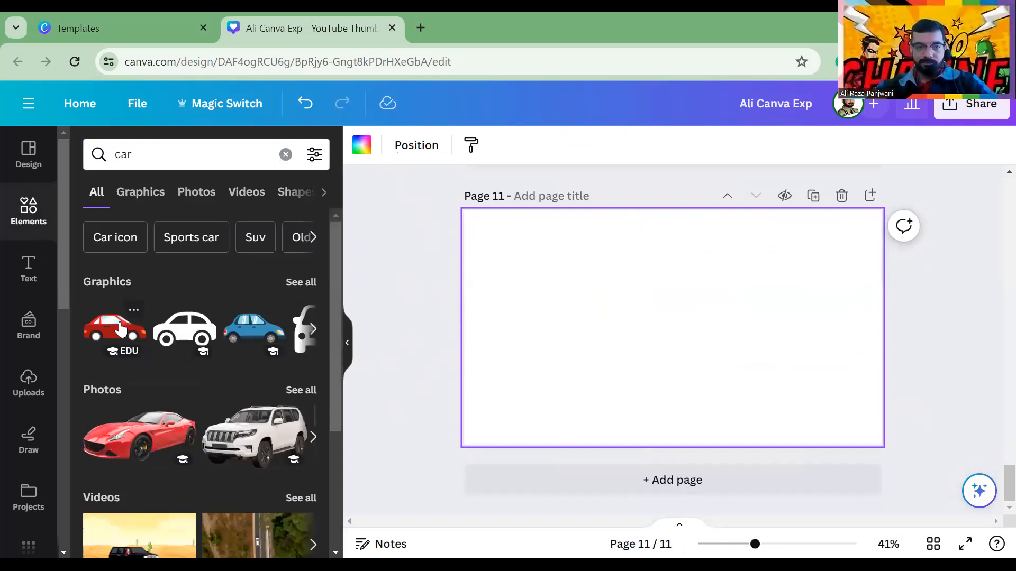
Add the red sports car photo to page 11, shrink and centre it, and start Magic Expand
click(129, 421)
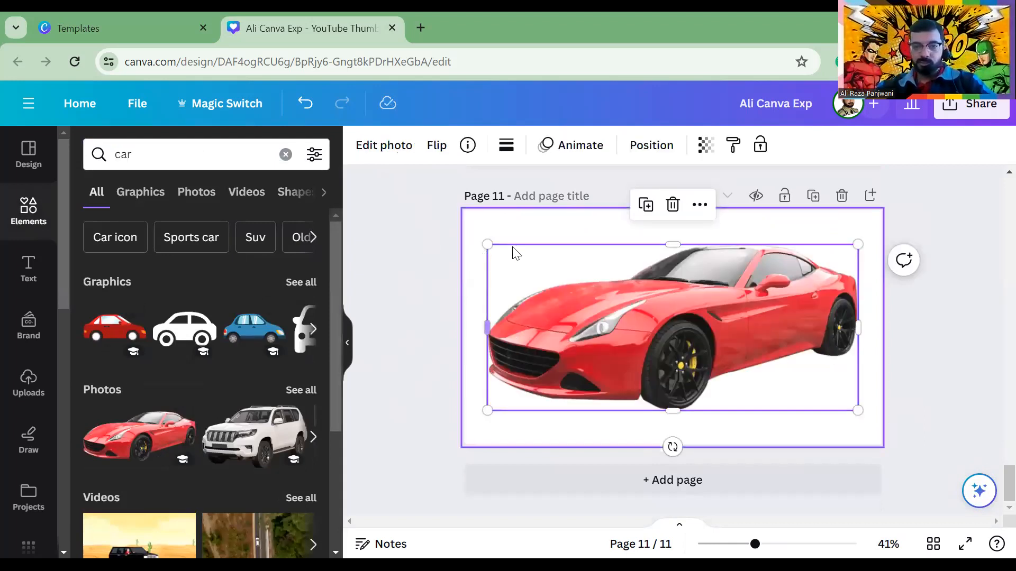
drag(490, 249, 651, 317)
drag(710, 381, 641, 354)
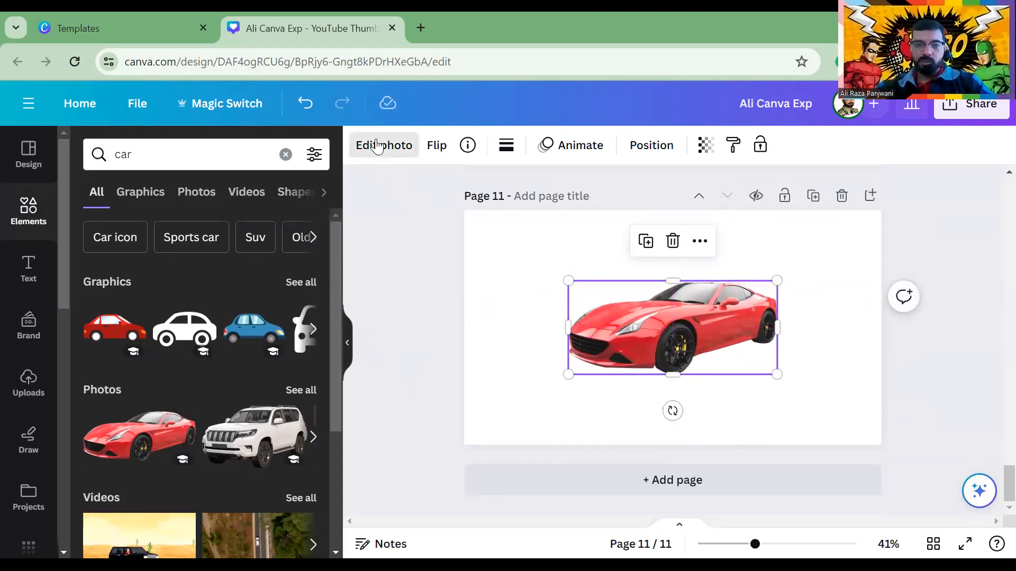
click(377, 145)
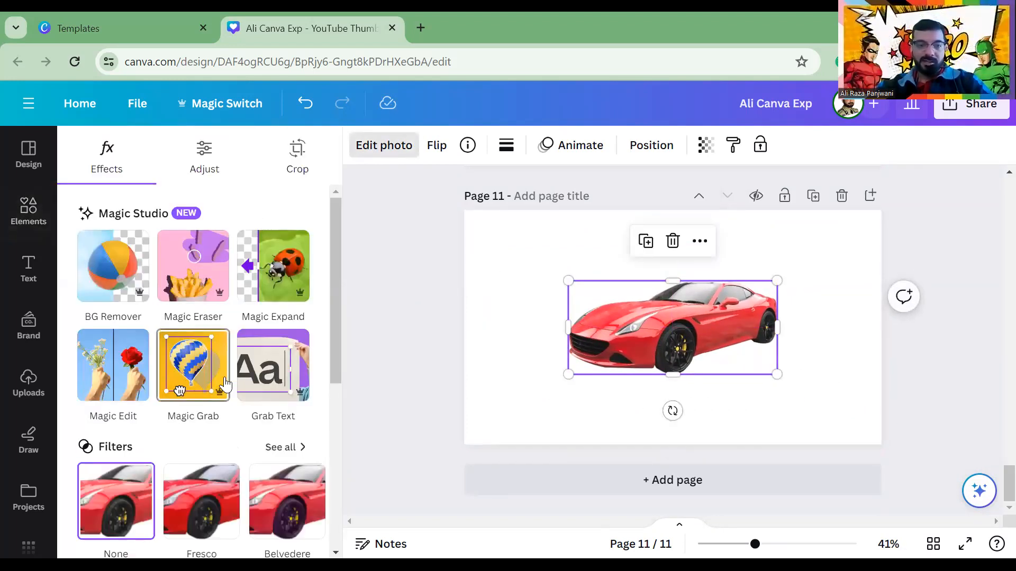
click(262, 372)
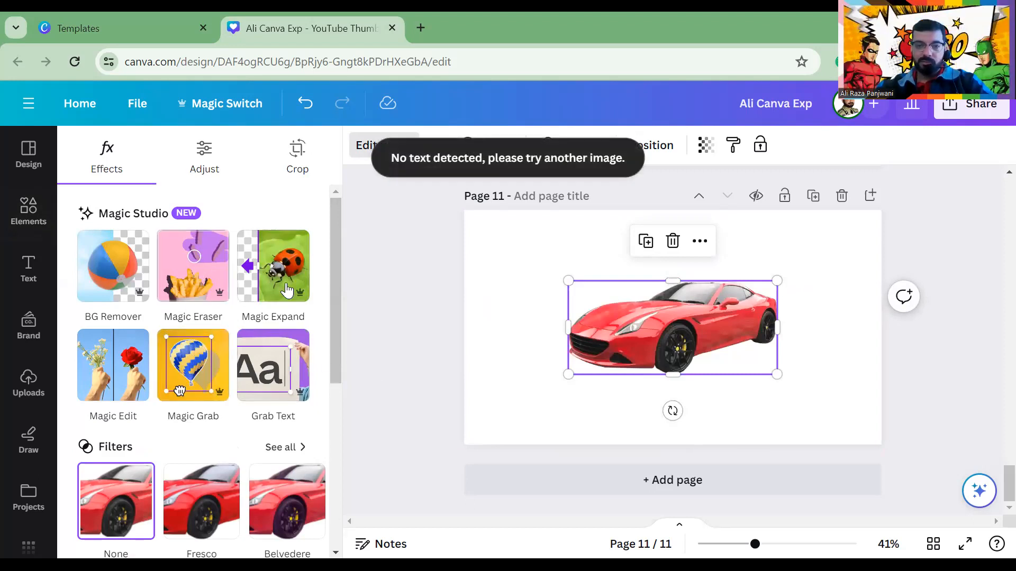
click(268, 276)
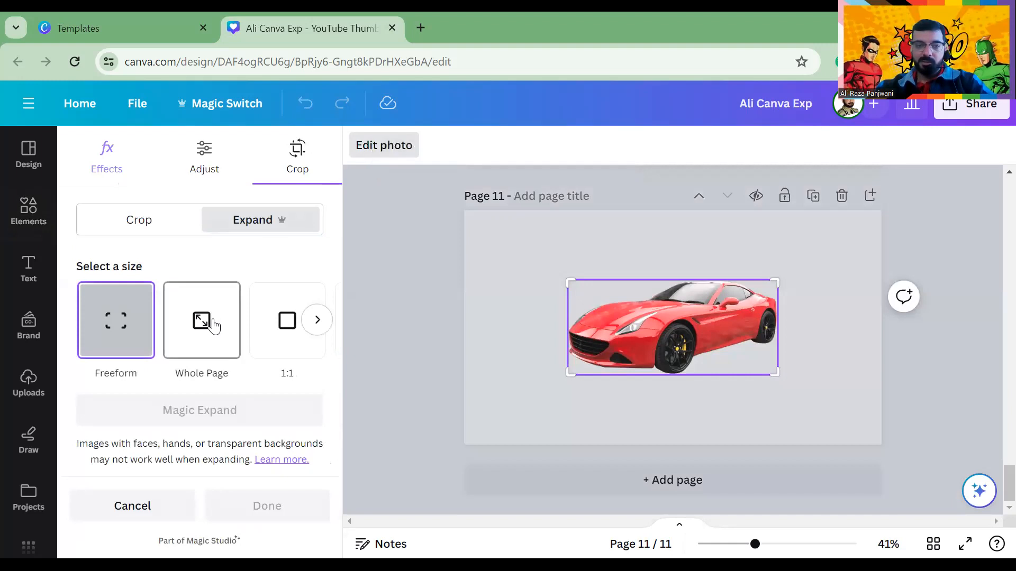
Magic Expand the car photo to Whole Page and keep the fourth, white brochure-style result
click(215, 326)
click(290, 327)
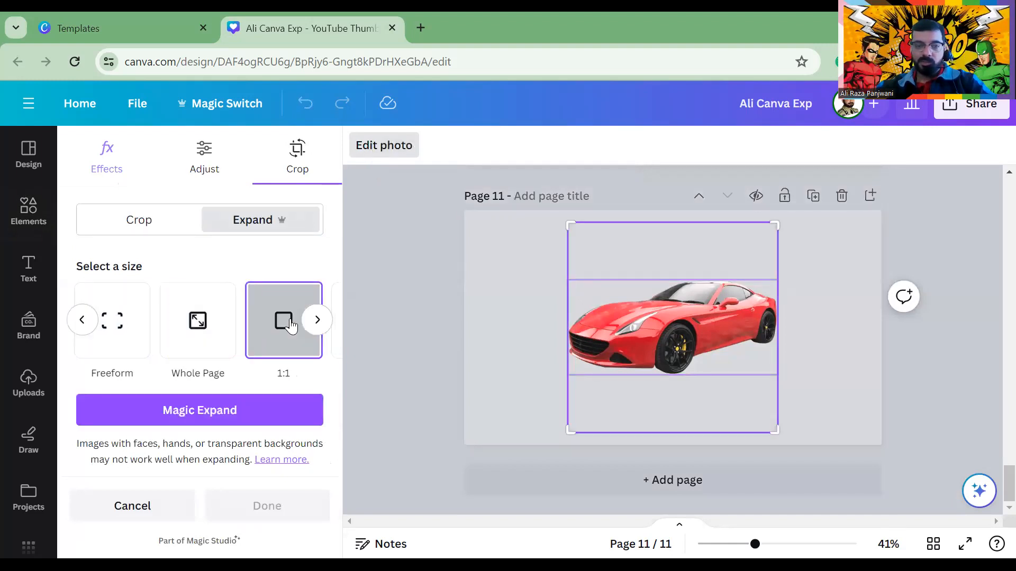
click(218, 327)
click(208, 409)
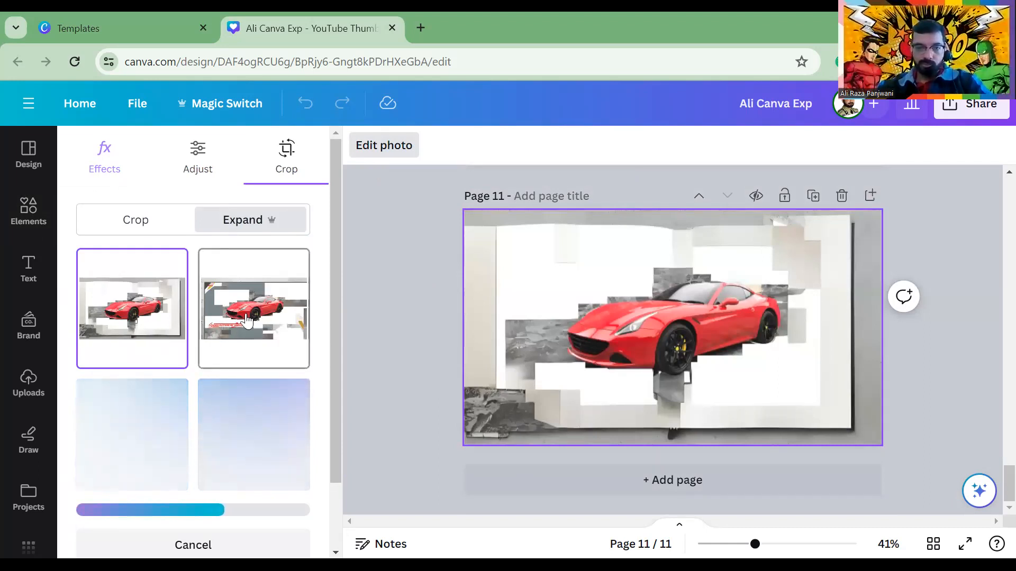
click(248, 339)
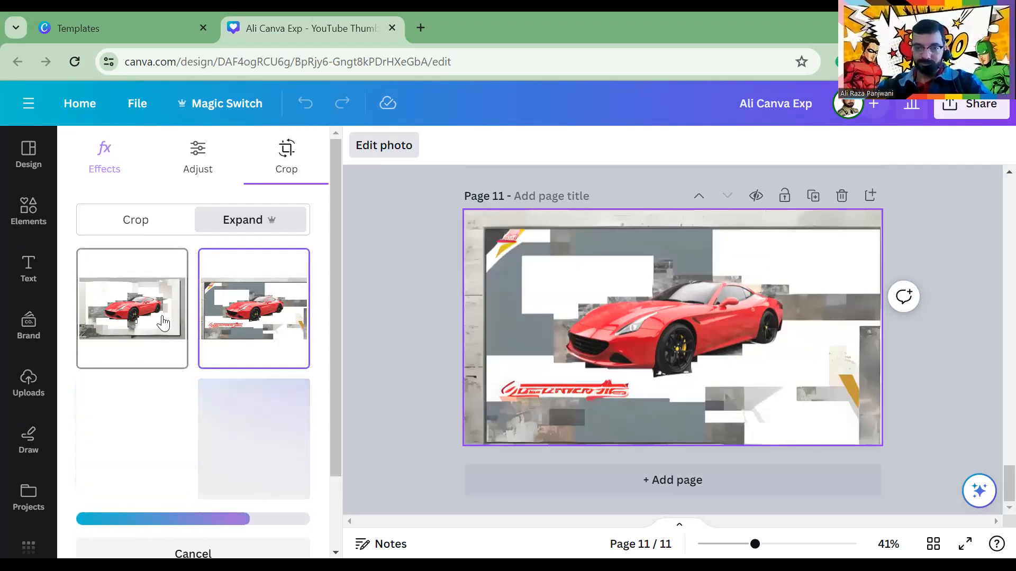
click(136, 337)
click(125, 429)
click(247, 432)
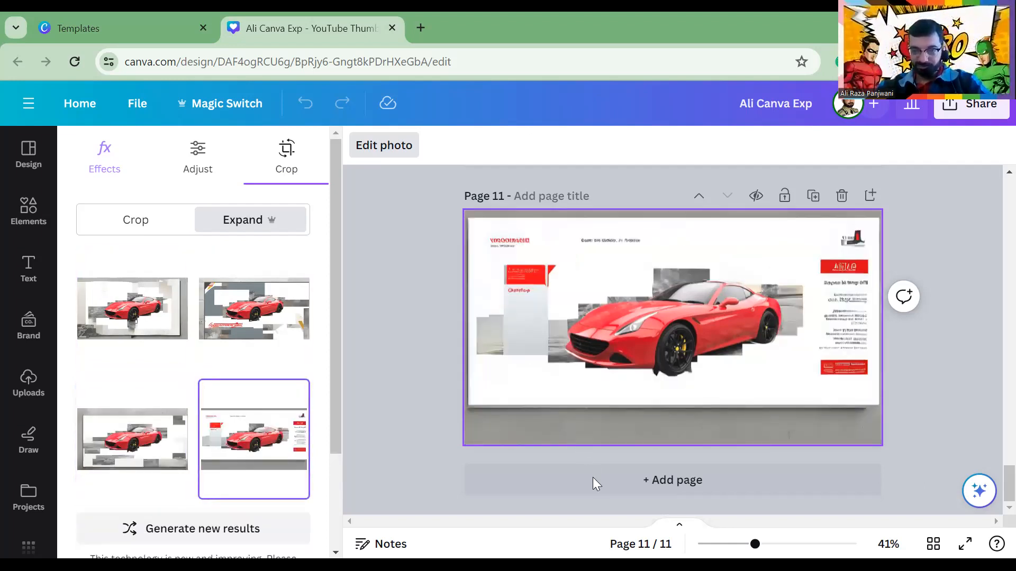
key(Escape)
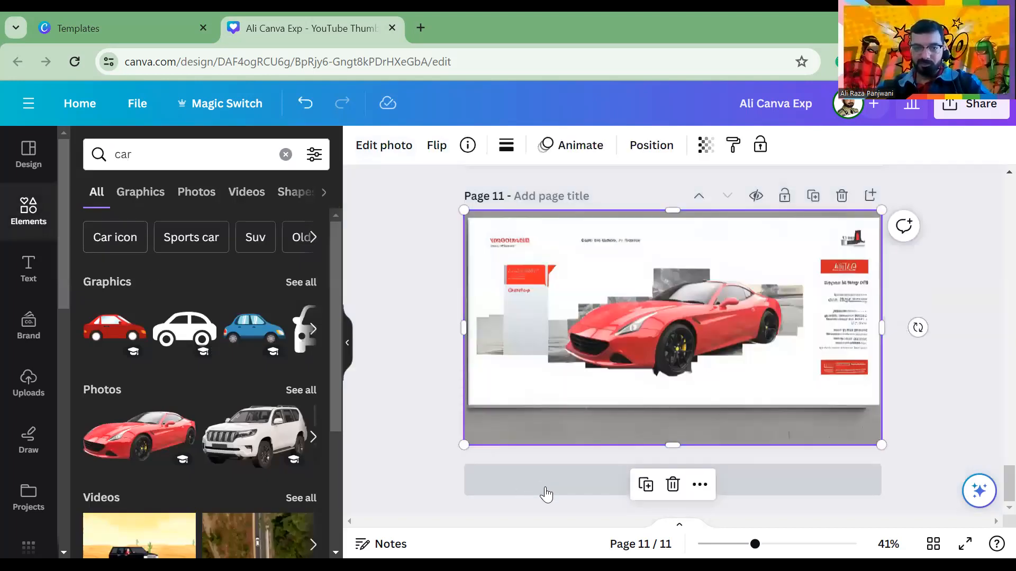
Add page 12 and place the playground graphic from a 'park' element search
click(544, 492)
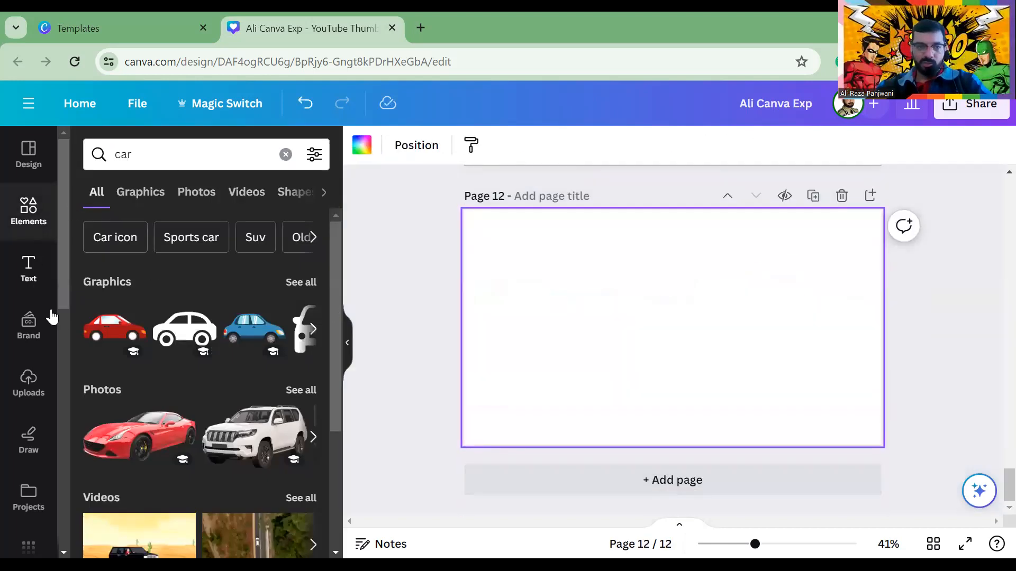
click(97, 154)
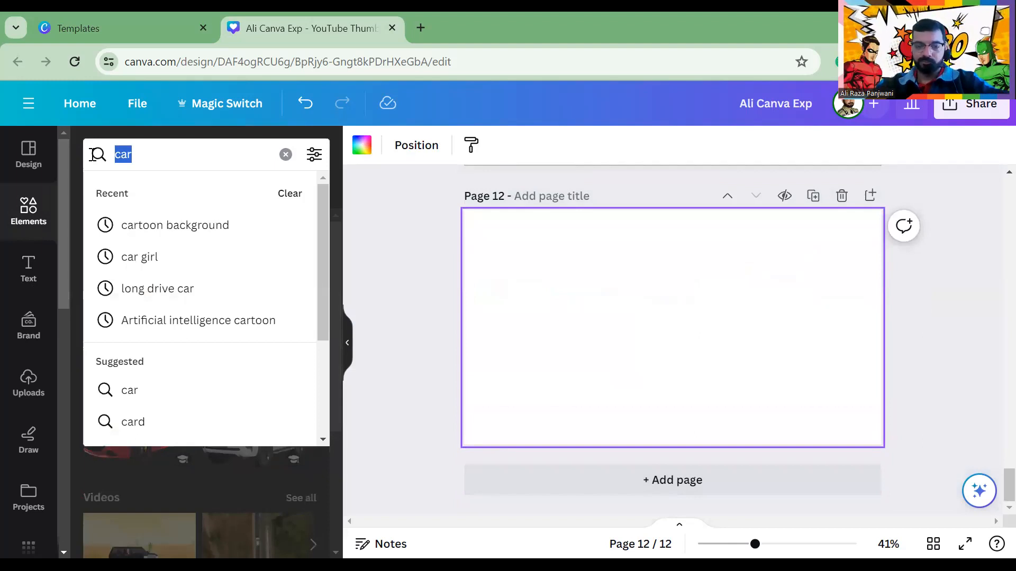
text(l)
key(BackSpace)
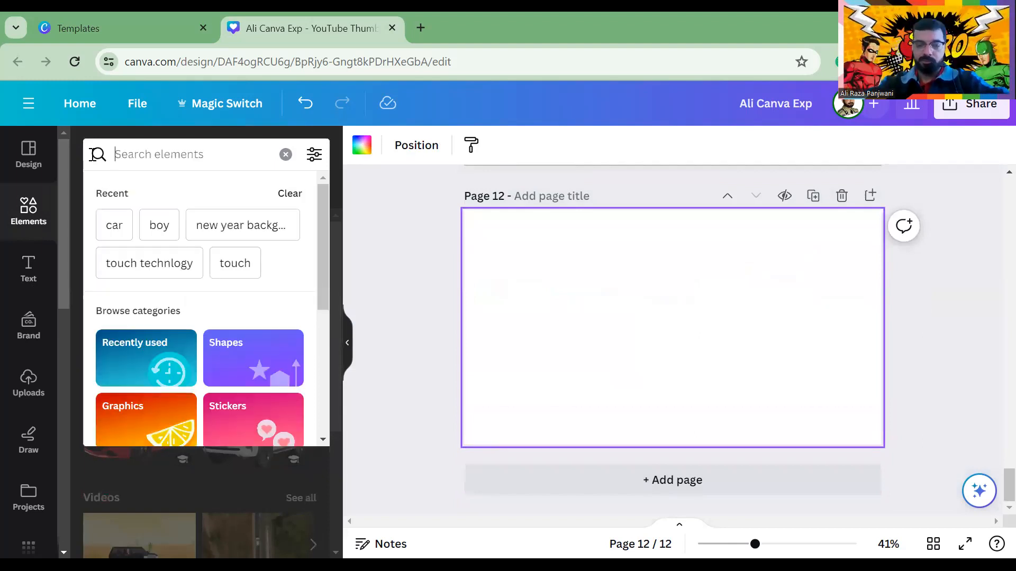
text(park)
key(Return)
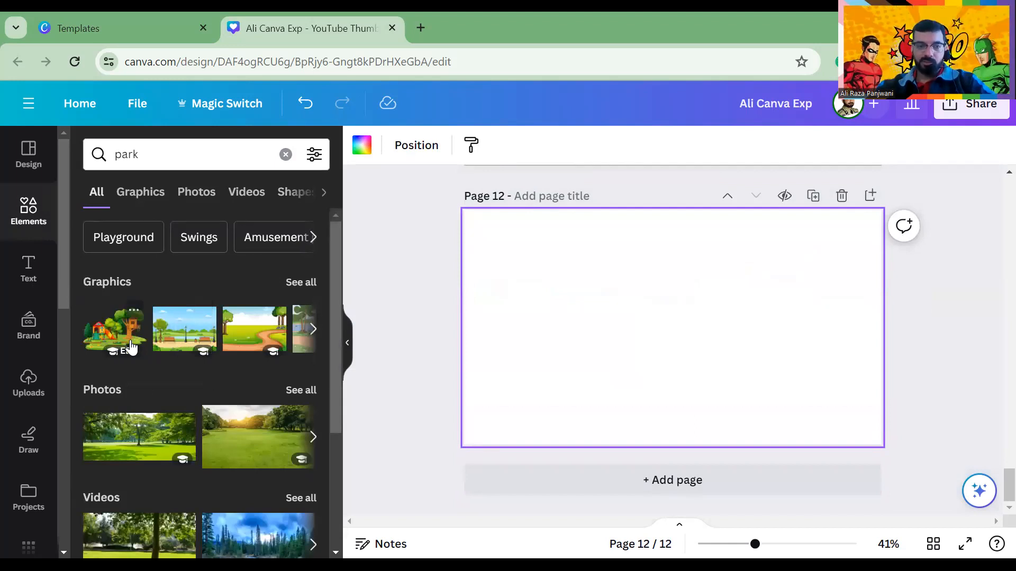
click(111, 360)
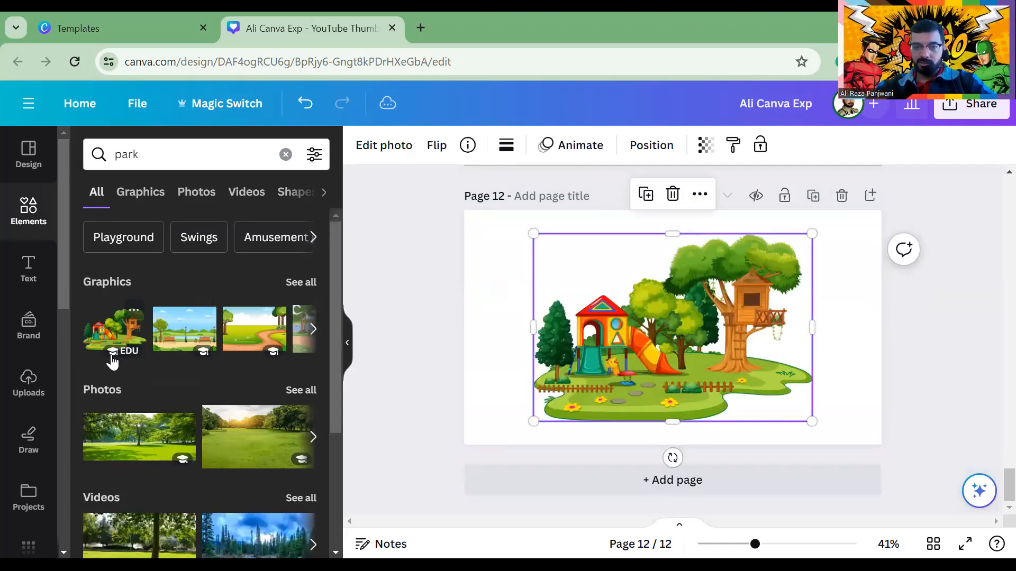
Add page 13 with the winding-path park graphic and select it for photo editing
click(585, 484)
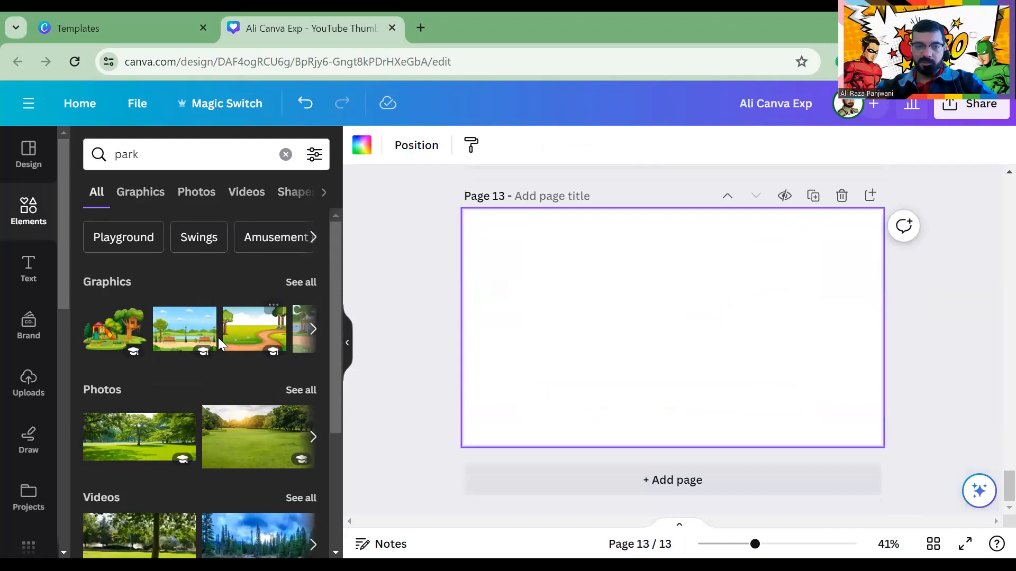
click(254, 329)
click(461, 296)
click(608, 299)
click(382, 146)
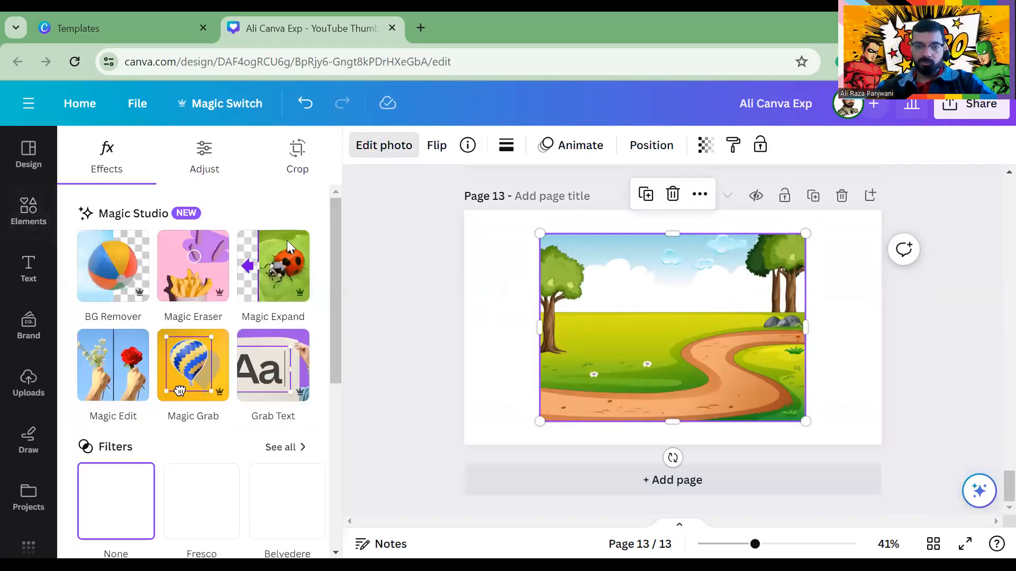
Expand the park path to Whole Page, keep the fourth version, and add blank page 14
click(253, 280)
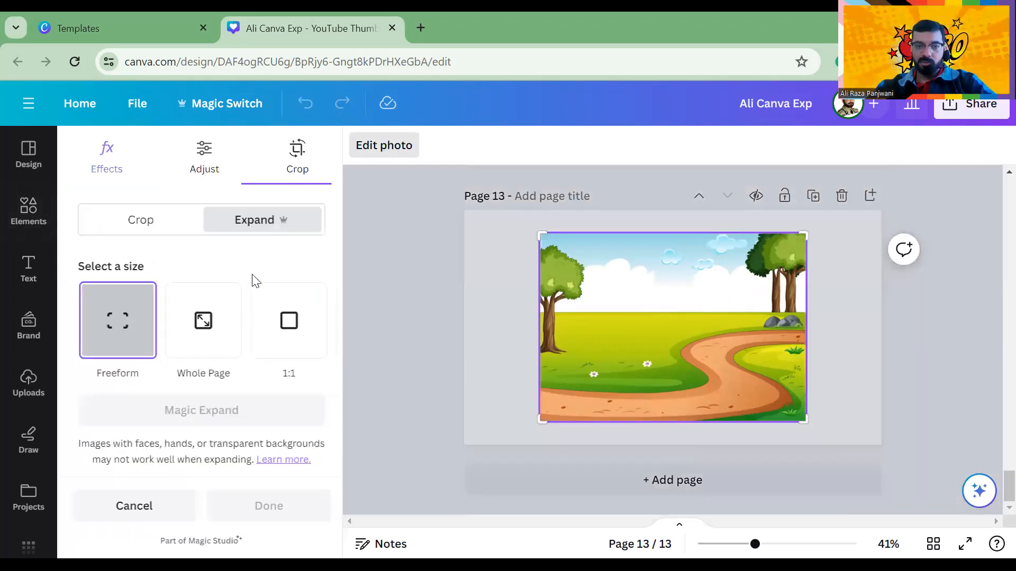
click(201, 332)
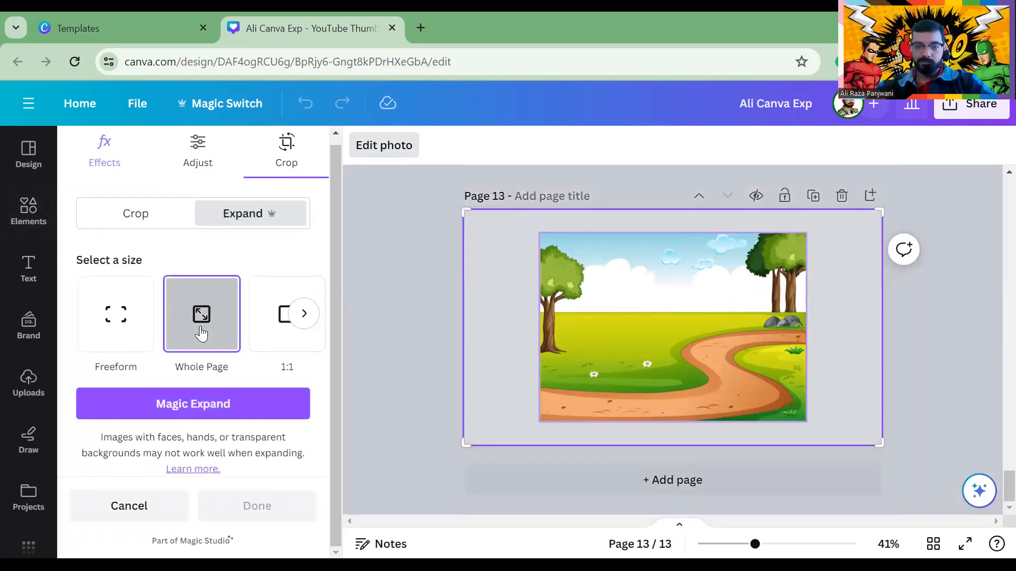
click(217, 403)
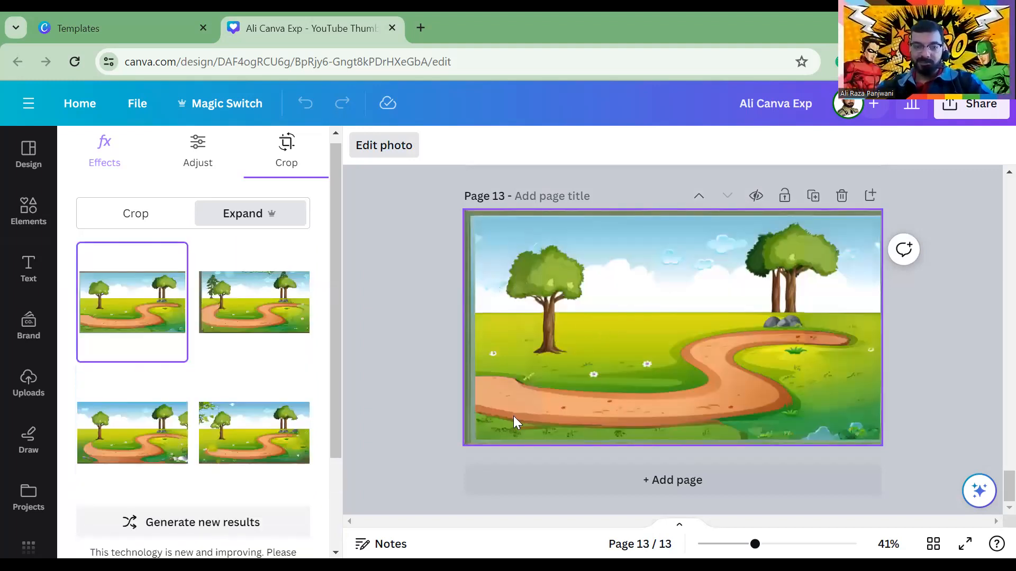
click(249, 443)
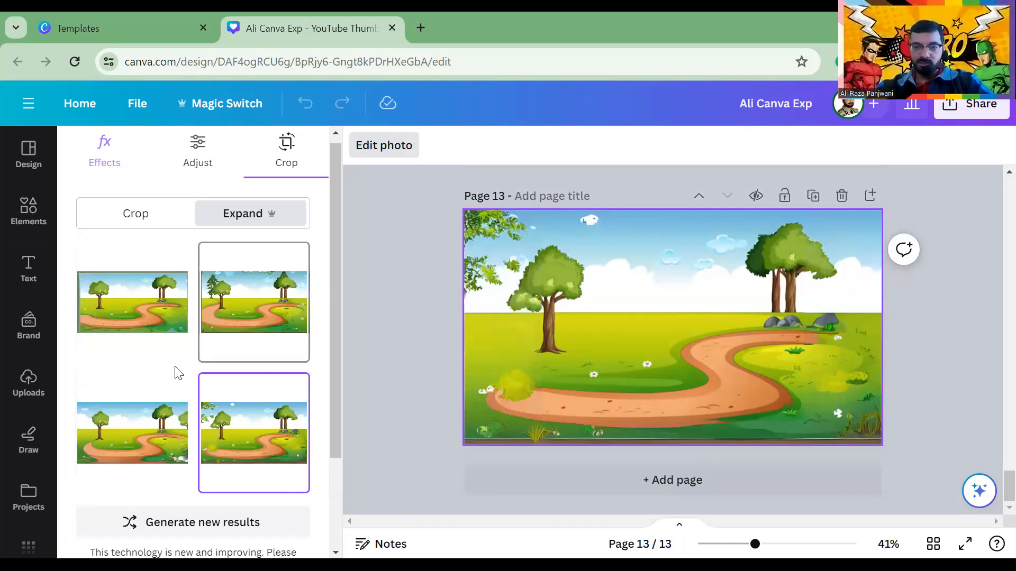
click(150, 423)
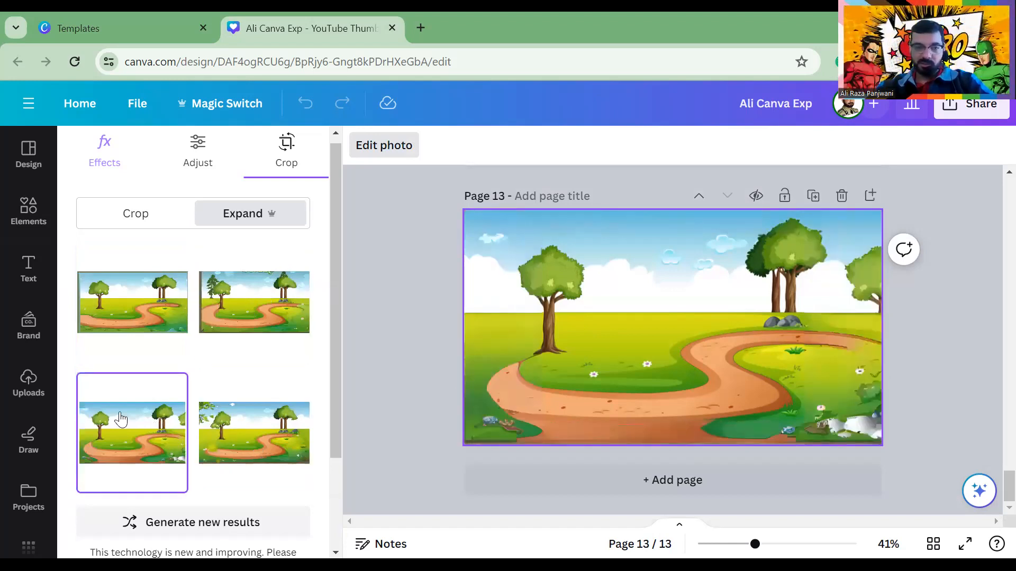
click(121, 320)
click(216, 416)
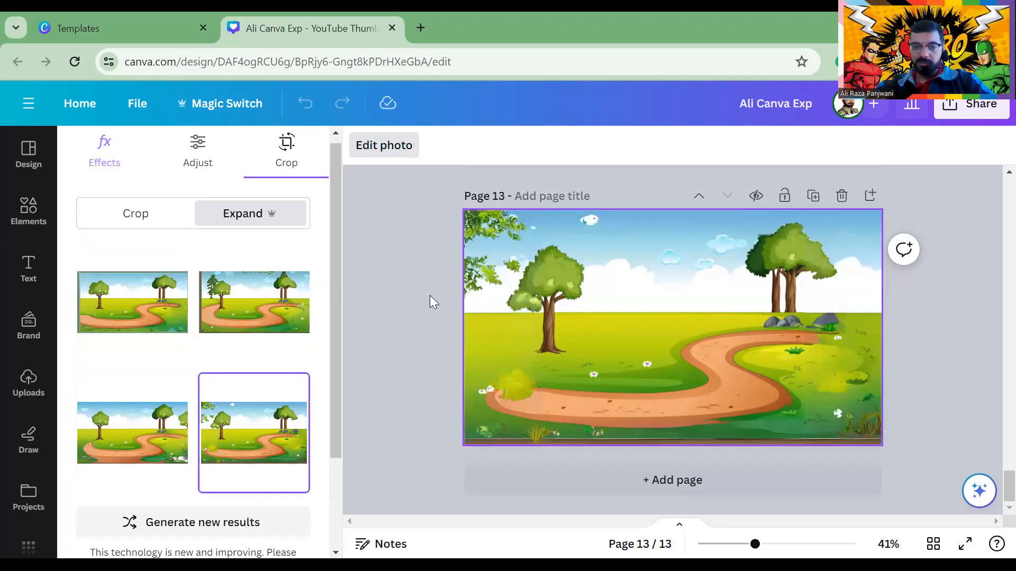
click(430, 295)
click(614, 479)
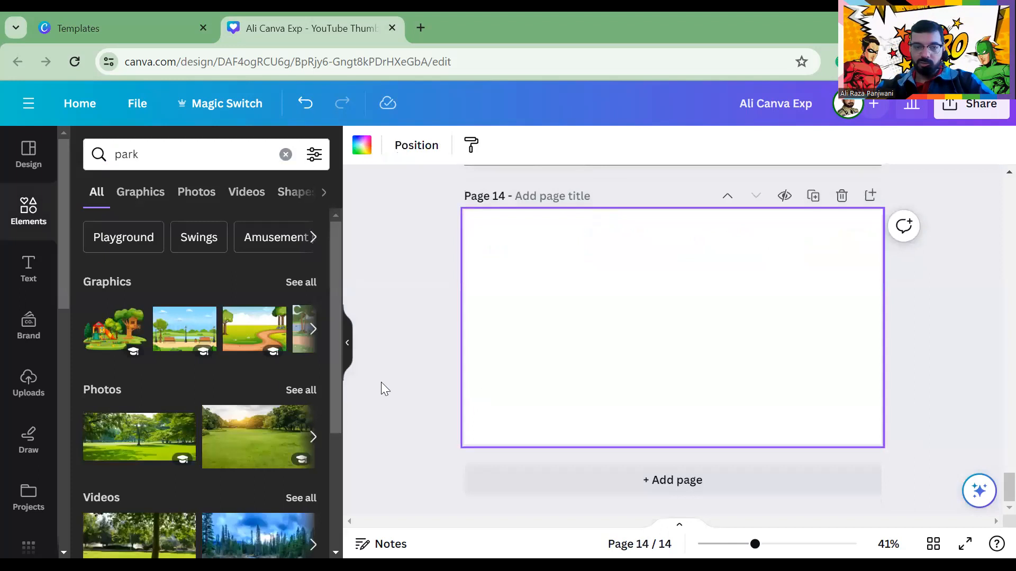
Add the uploaded palace interior image to page 14 and select it for photo editing
scroll(165, 455, down, 4)
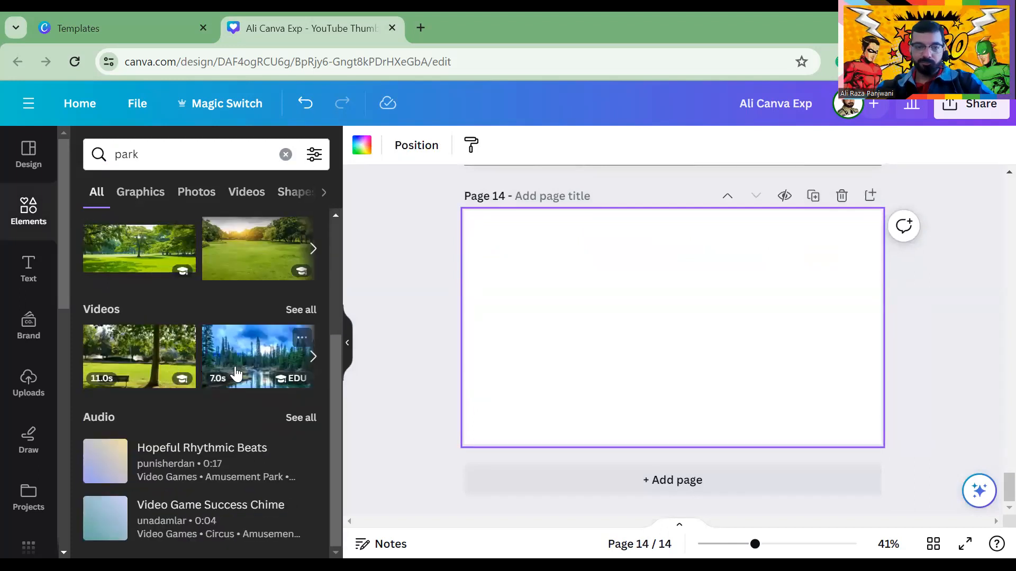
click(151, 194)
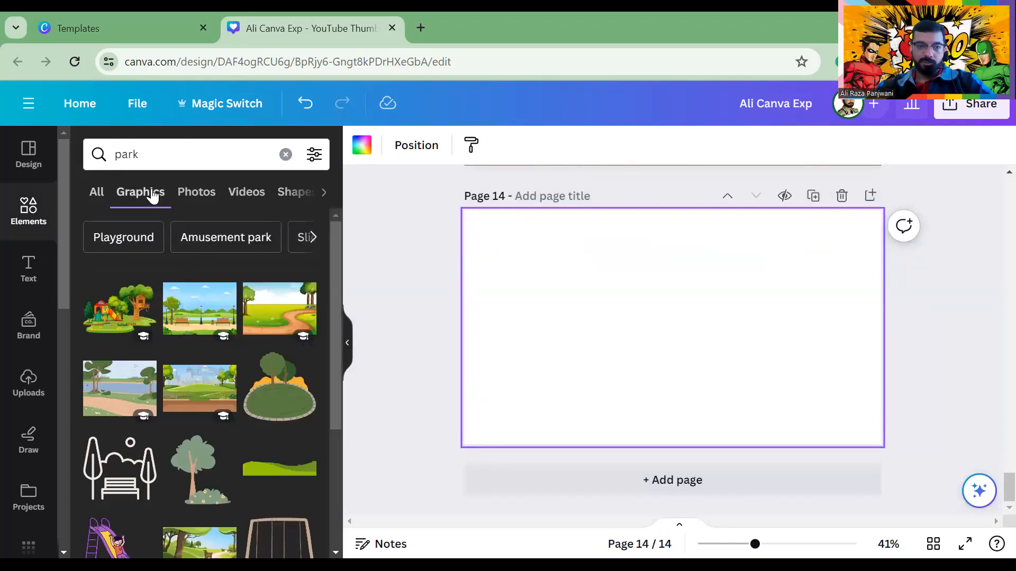
scroll(222, 288, down, 4)
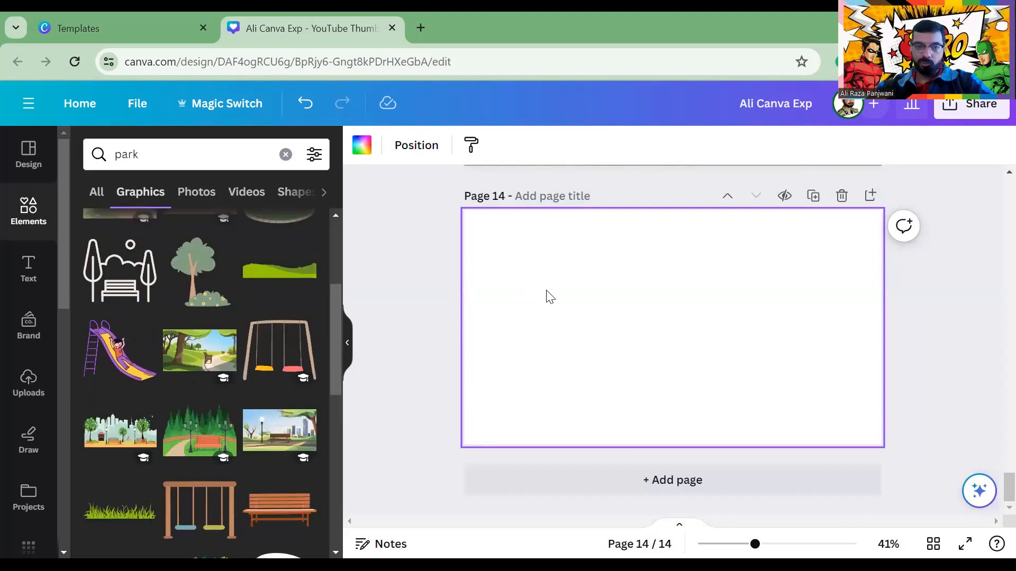
double_click(112, 157)
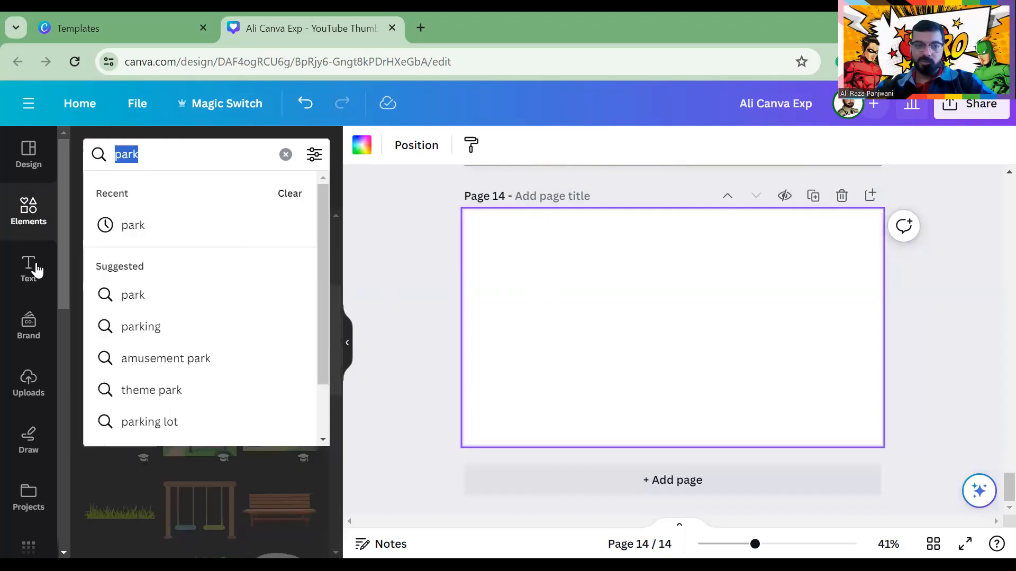
click(28, 380)
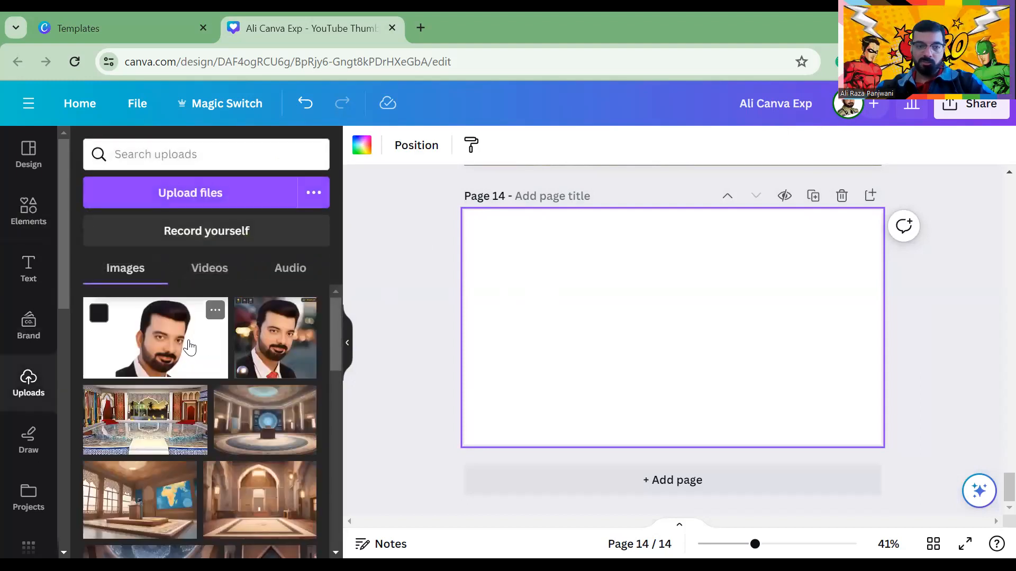
click(157, 418)
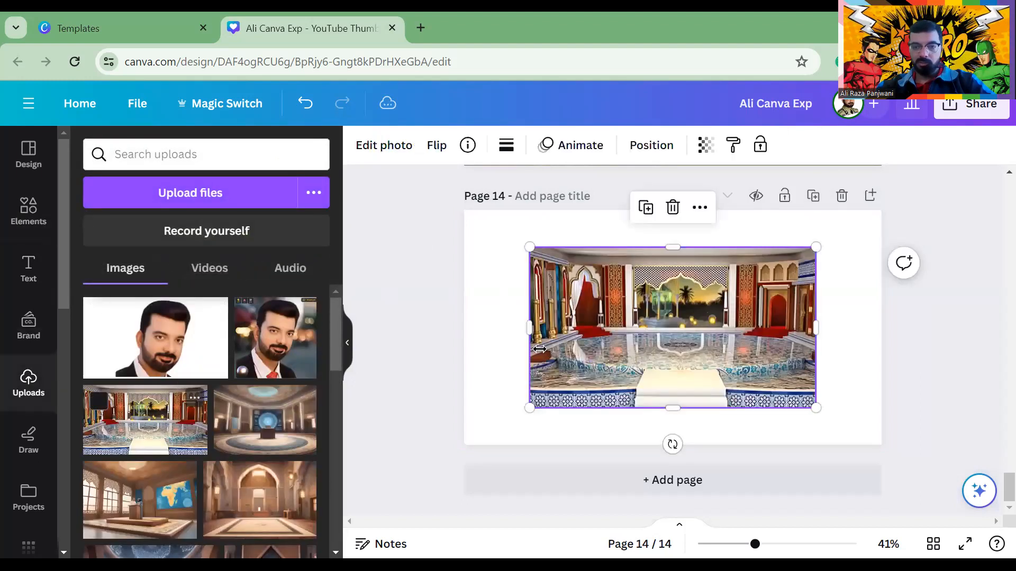
click(432, 277)
click(600, 326)
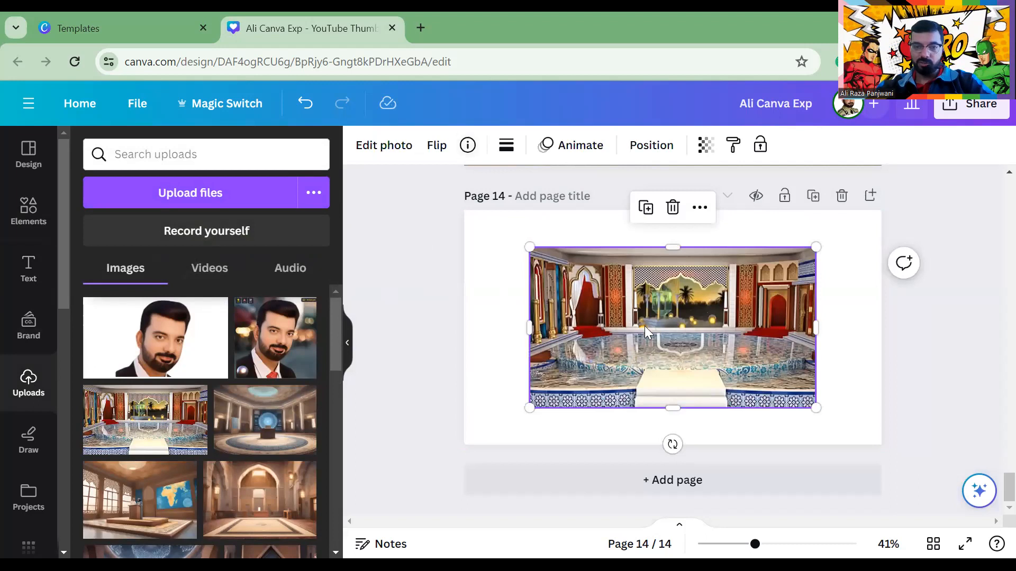
click(382, 149)
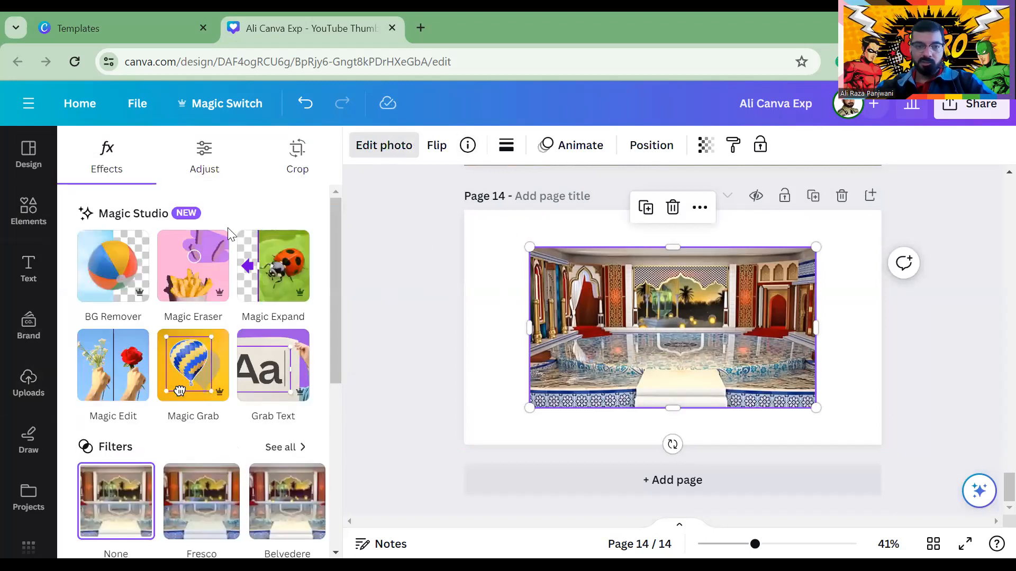
Brush over the palace's central window at brush size 77 and begin typing 'Led TV'
click(117, 373)
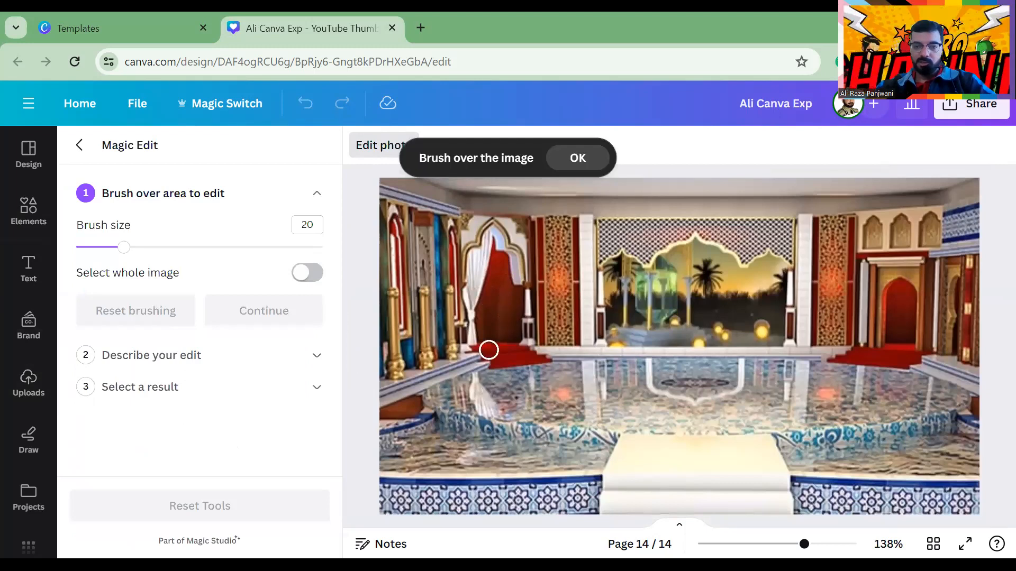
mouse_move(608, 262)
mouse_down()
mouse_move(800, 254)
mouse_move(793, 325)
mouse_move(709, 343)
mouse_move(599, 340)
mouse_move(603, 275)
mouse_move(760, 271)
mouse_move(768, 278)
mouse_move(597, 284)
mouse_move(765, 310)
mouse_move(787, 281)
mouse_move(777, 286)
mouse_up()
drag(131, 248, 265, 247)
mouse_move(639, 306)
mouse_down()
mouse_move(759, 295)
mouse_move(760, 309)
mouse_up()
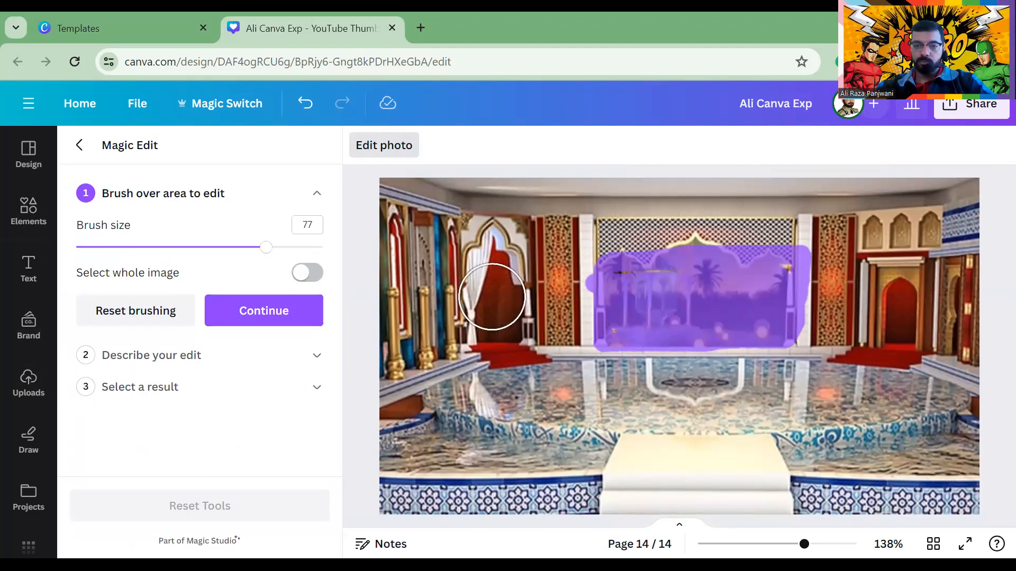
click(272, 309)
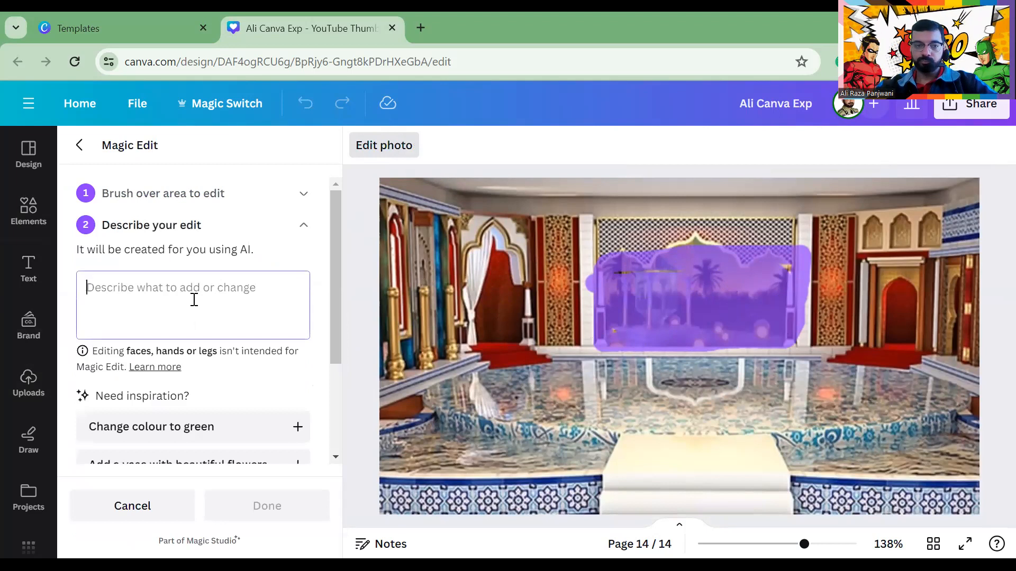
text(Lr)
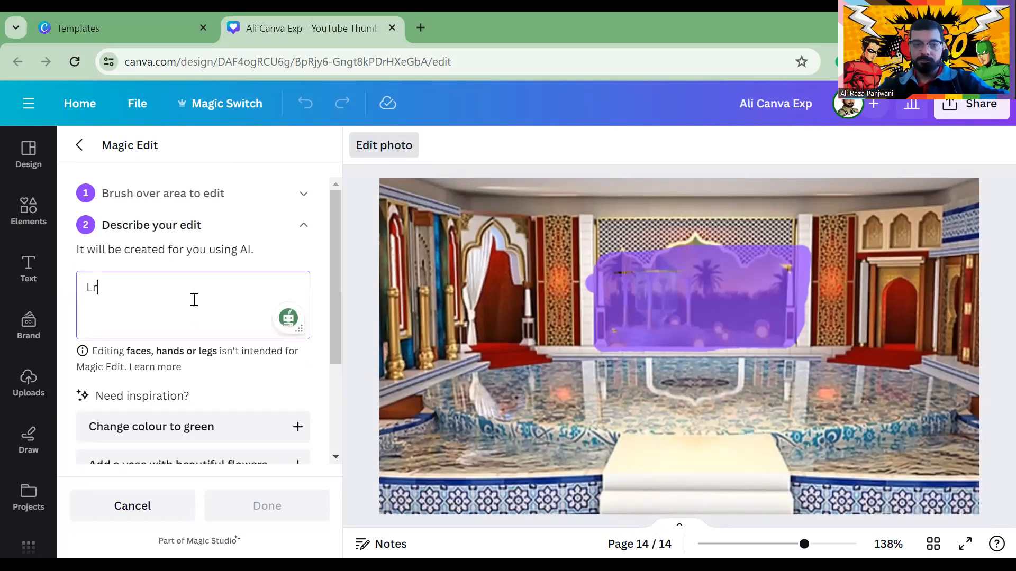
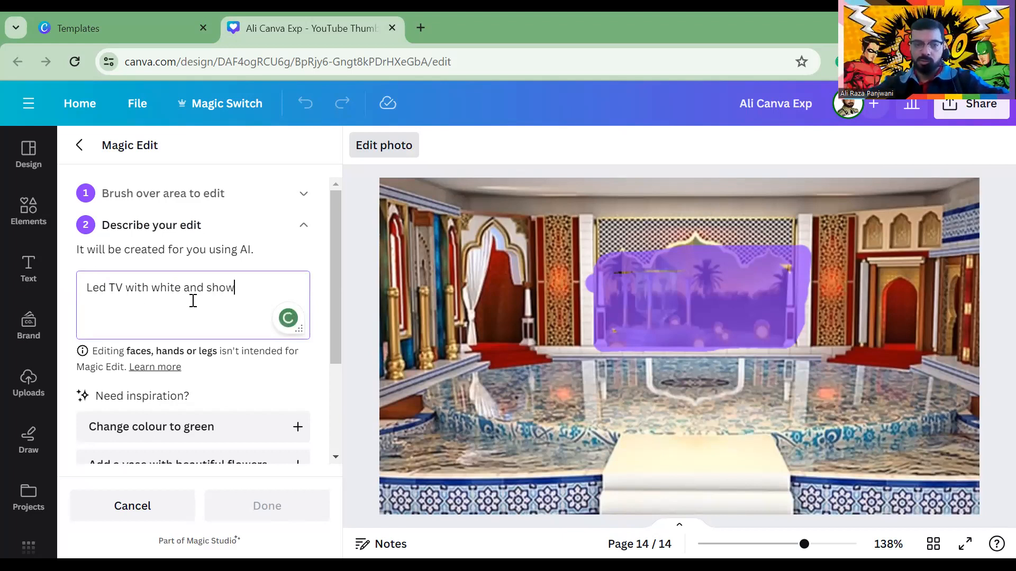
Finish the Magic Edit prompt so it reads 'Led TV with white and cricket match on led tv runing'
text(cricket matc)
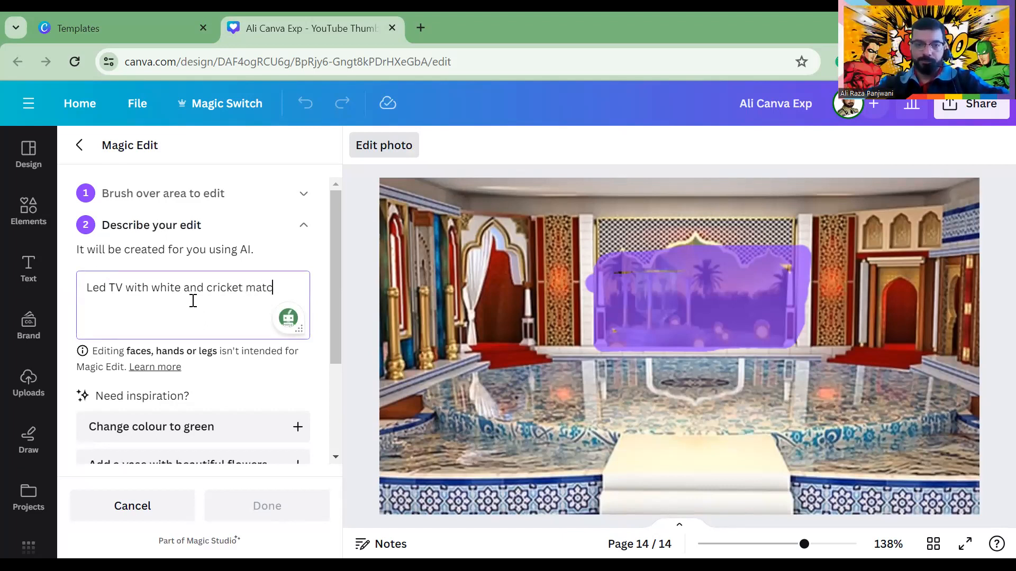
text(led tv runing)
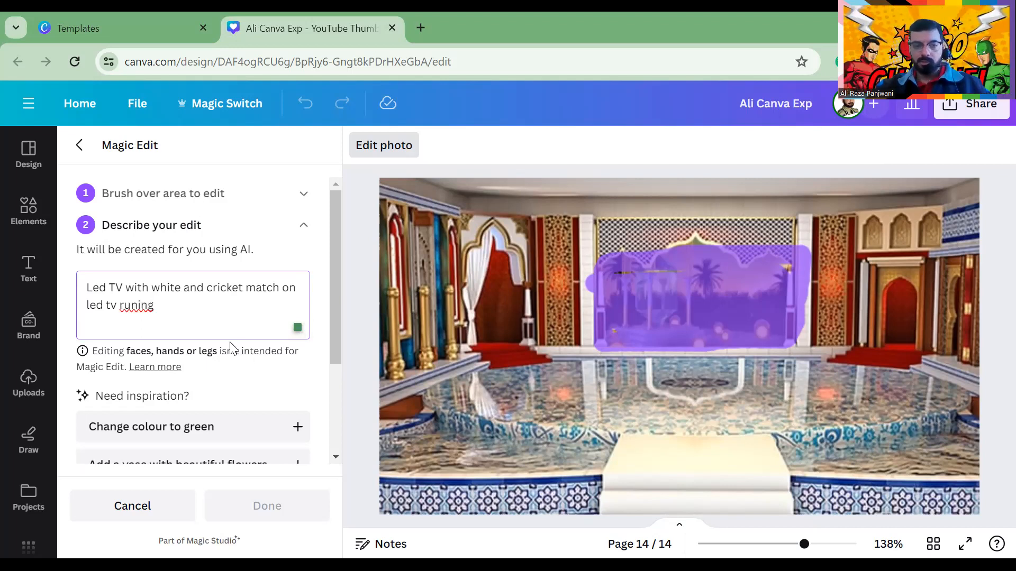
scroll(230, 349, down, 3)
Generate the LED TV edits, compare the four results, and pick the one with two players
click(191, 408)
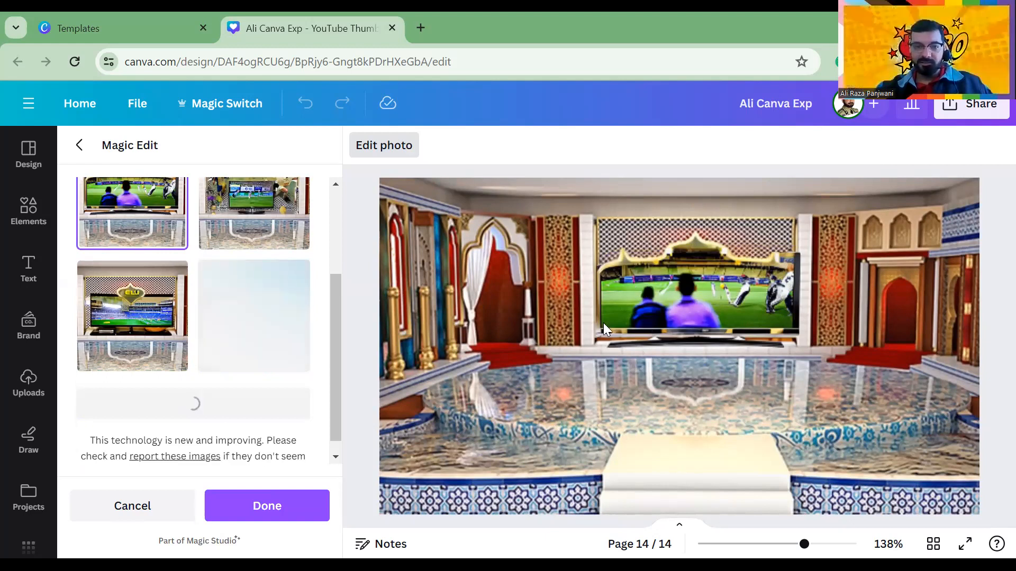
click(154, 310)
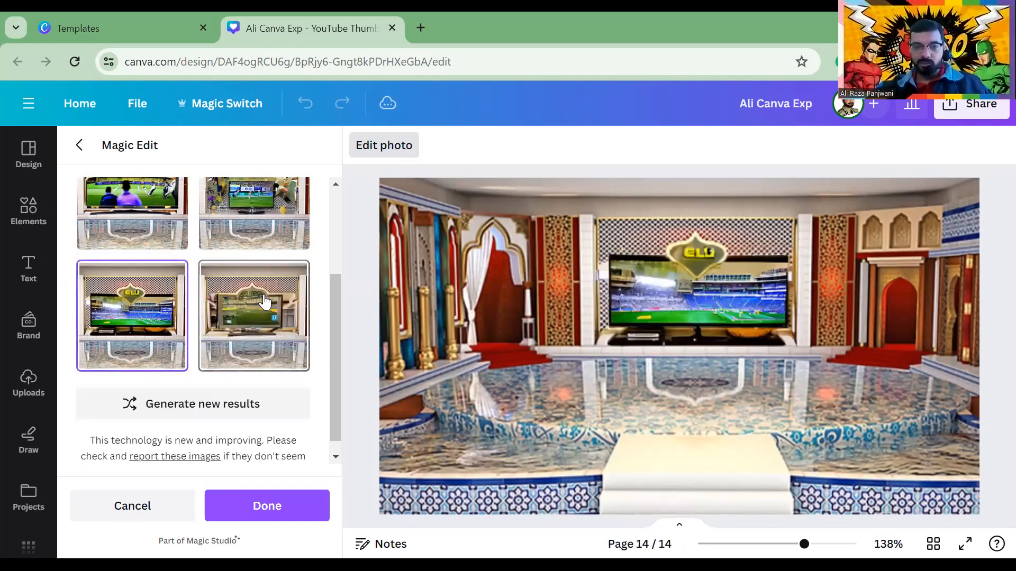
click(266, 303)
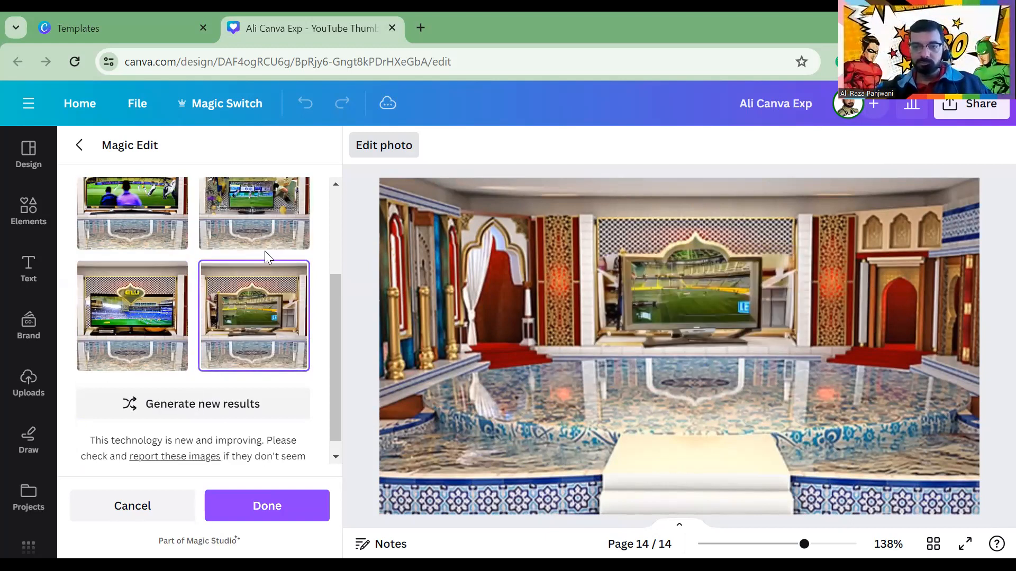
click(264, 229)
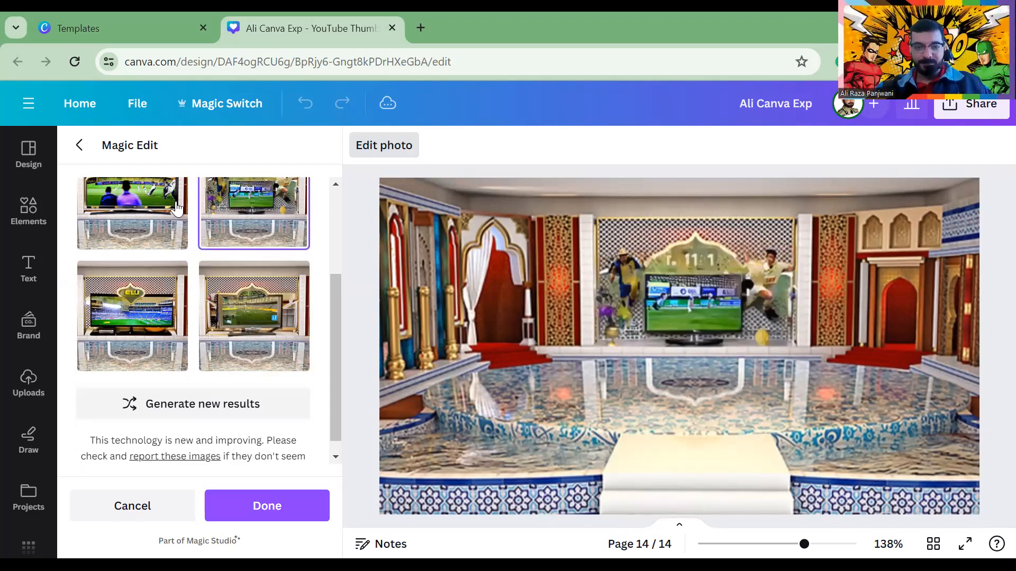
click(146, 206)
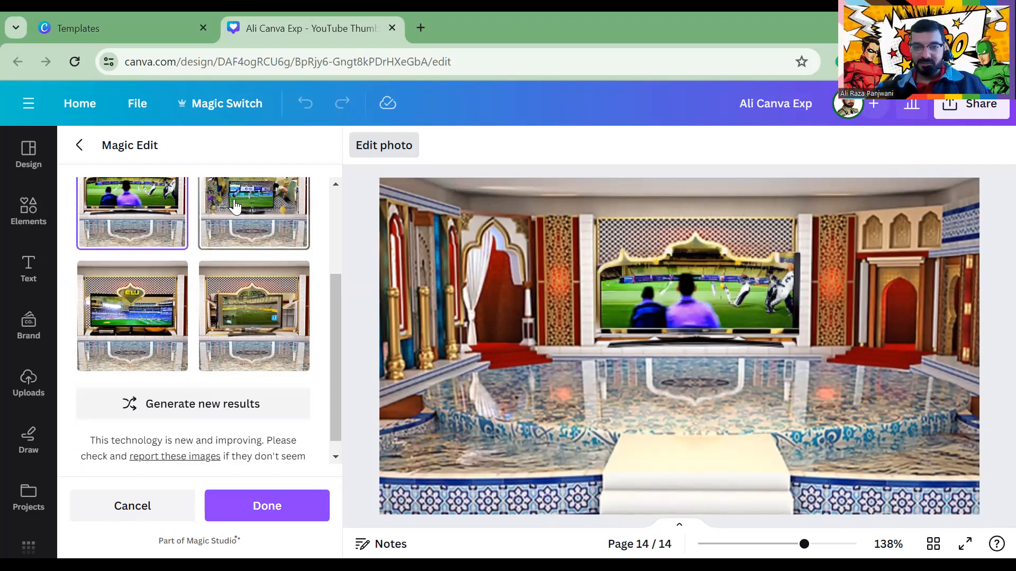
click(235, 208)
click(268, 327)
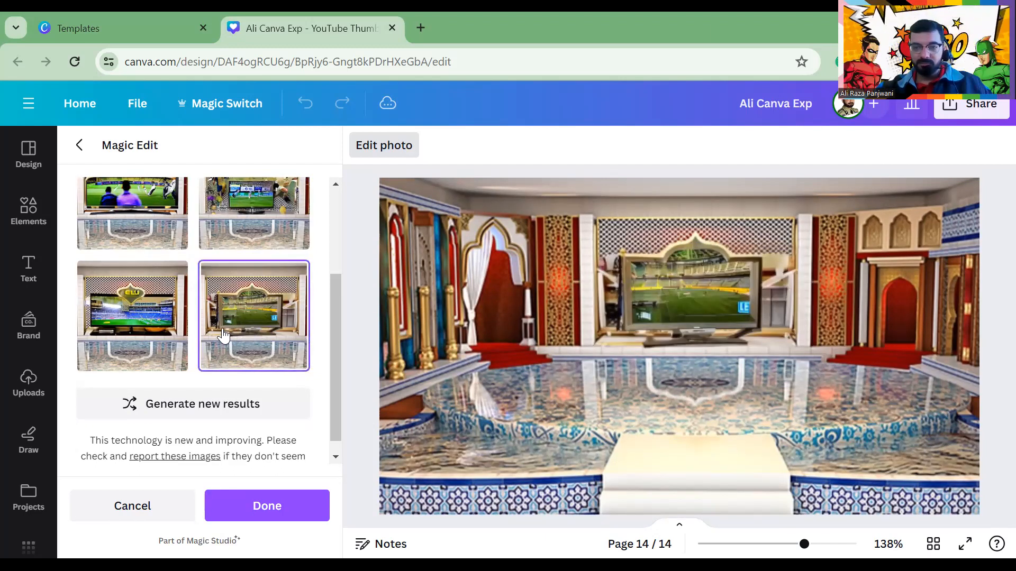
click(144, 347)
click(226, 283)
click(255, 227)
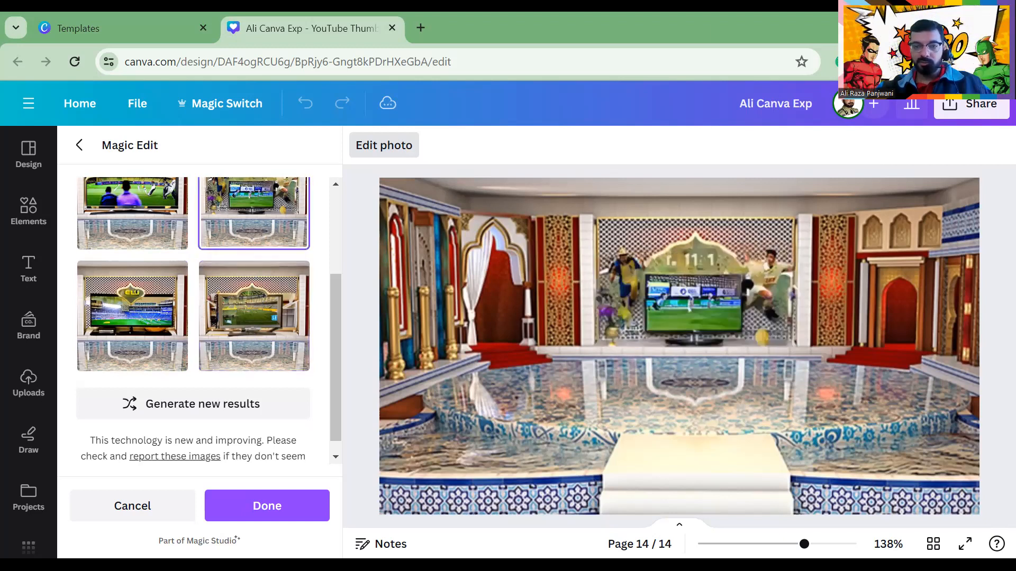
Apply the chosen cricket TV edit to the palace photo and reselect it for editing
click(267, 506)
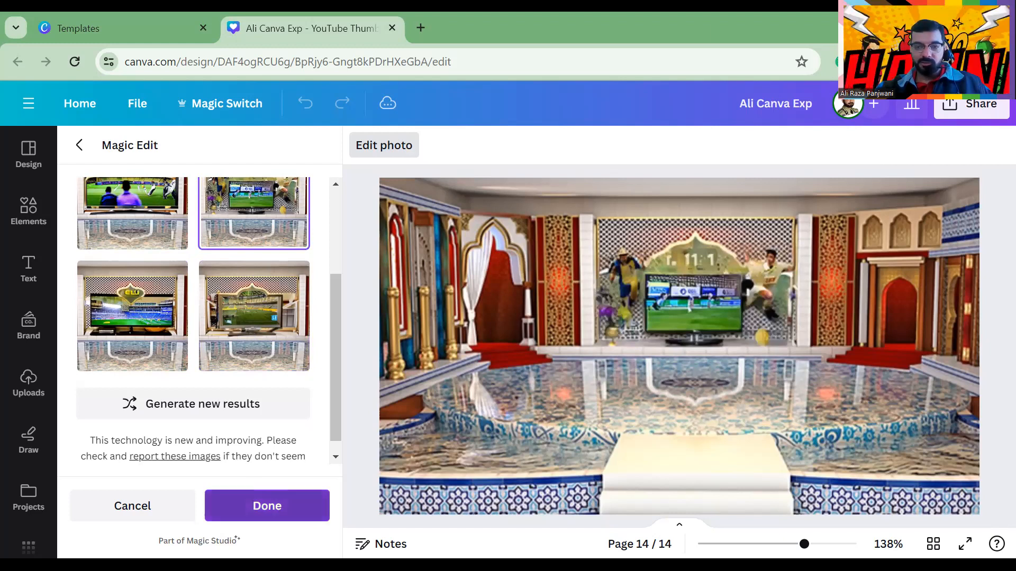
click(520, 316)
click(615, 333)
click(380, 148)
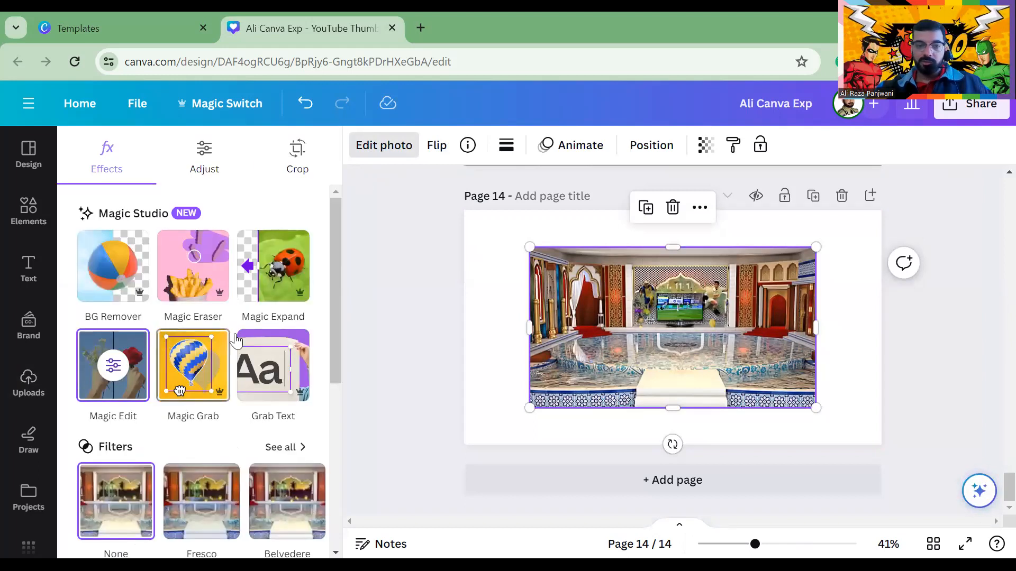
Magic Expand the palace photo to a 9:16 portrait size
click(276, 268)
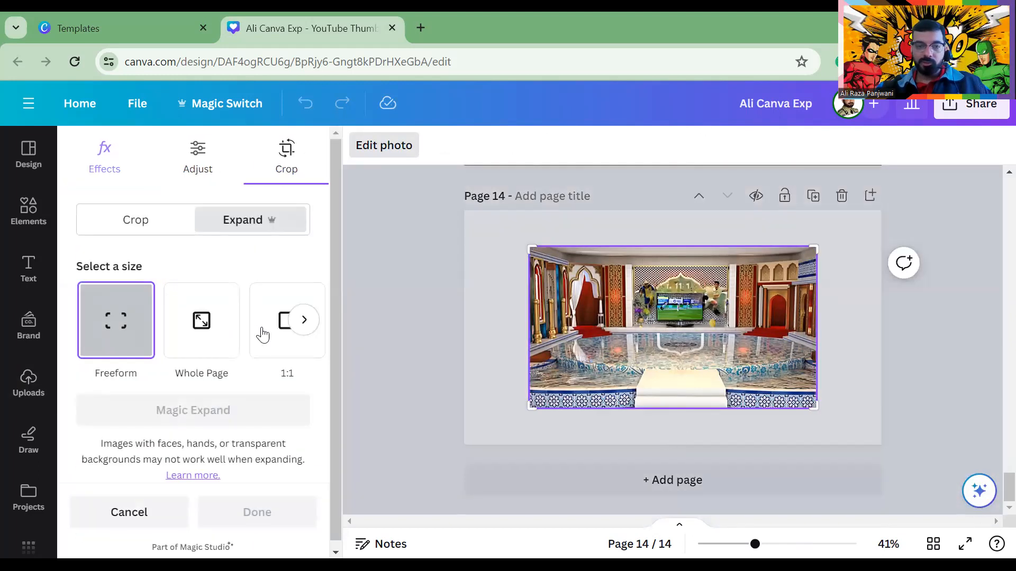
click(304, 320)
click(274, 323)
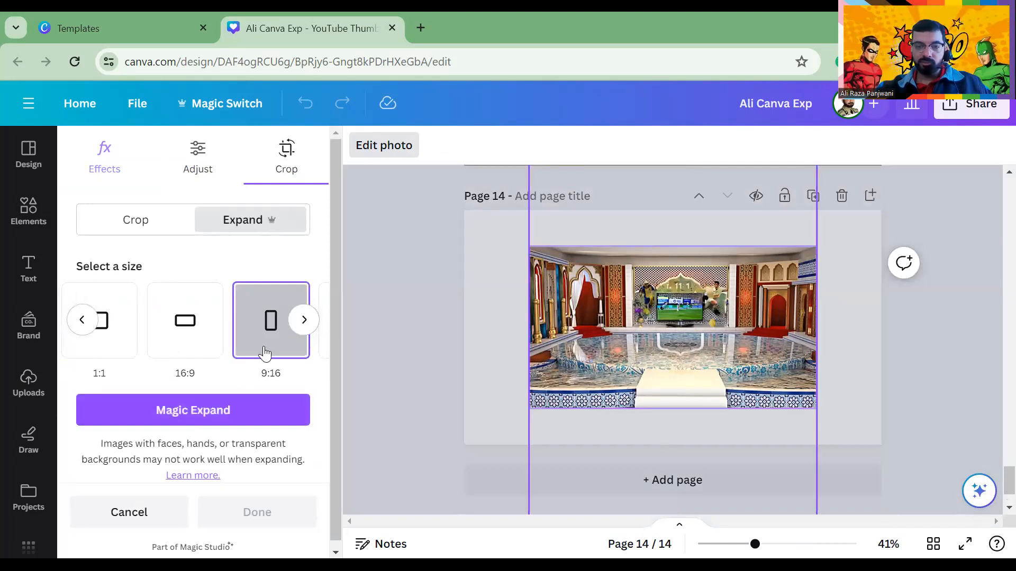
click(211, 406)
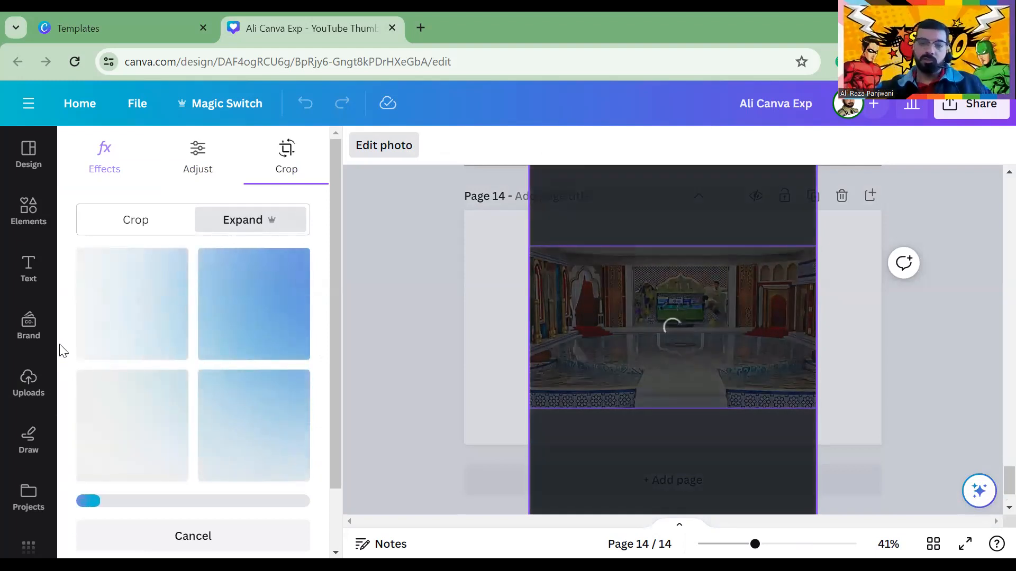
scroll(240, 340, down, 2)
scroll(272, 360, up, 2)
scroll(573, 349, up, 8)
scroll(574, 349, up, 1)
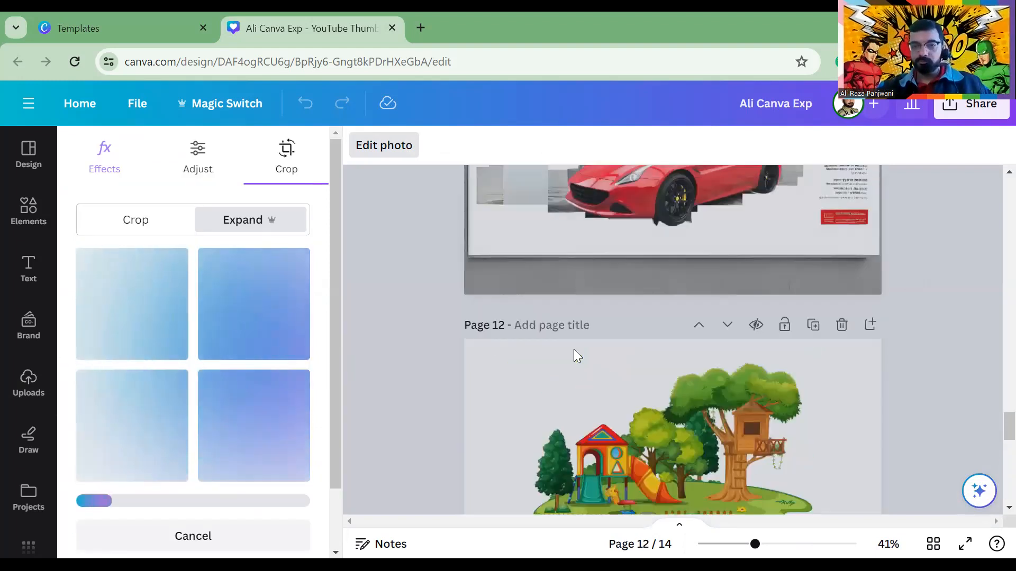
scroll(573, 349, down, 10)
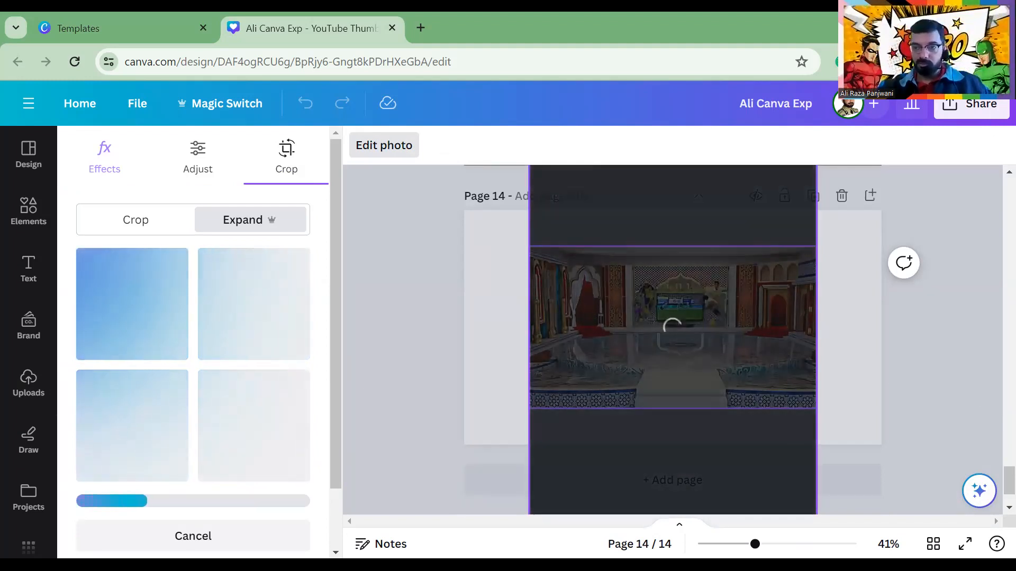
Zoom the browser page down to 50% to inspect the expansion, then zoom back in
click(1004, 62)
click(888, 370)
click(889, 370)
click(886, 376)
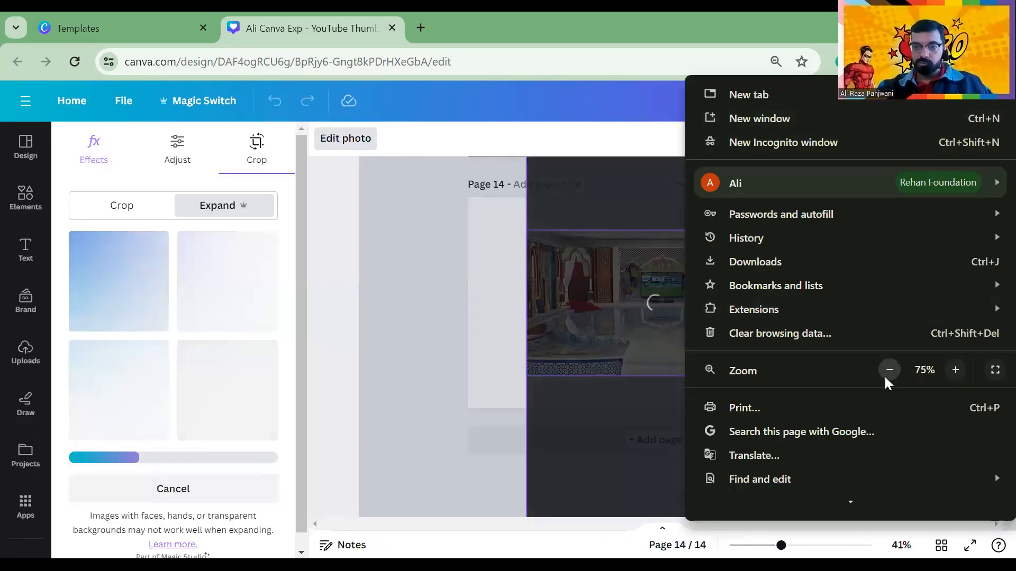
click(885, 375)
click(885, 376)
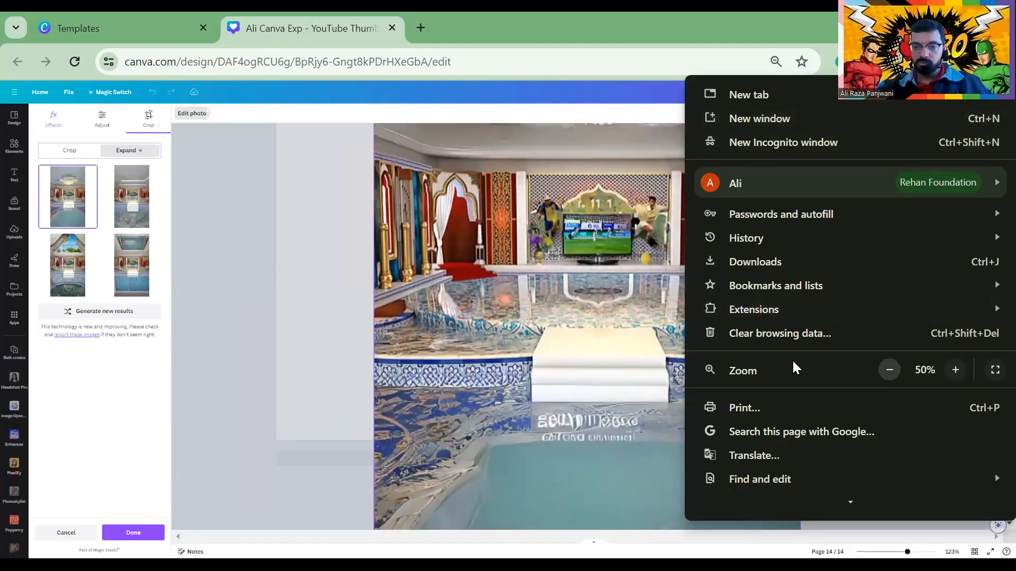
click(442, 255)
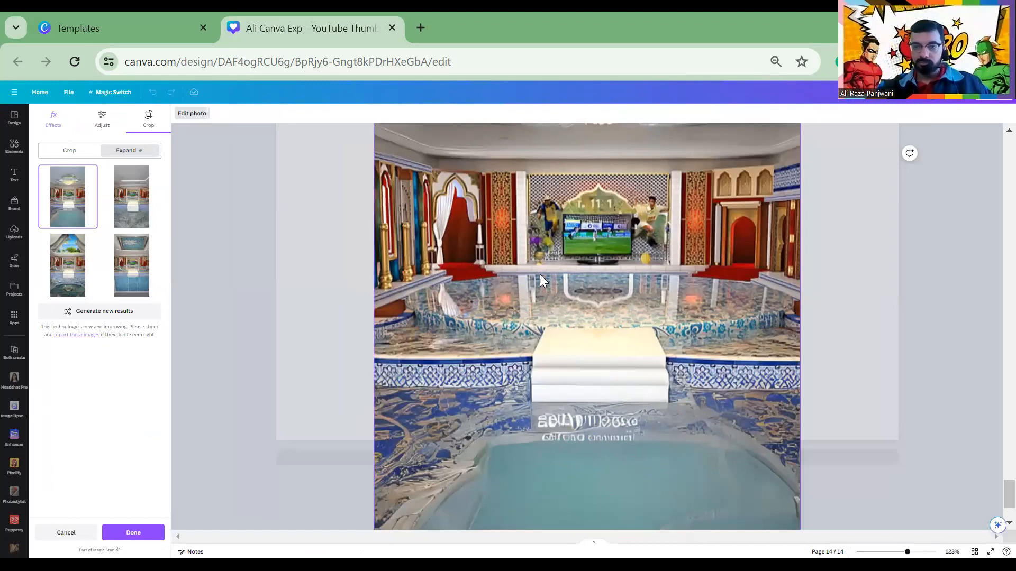
click(994, 61)
click(958, 369)
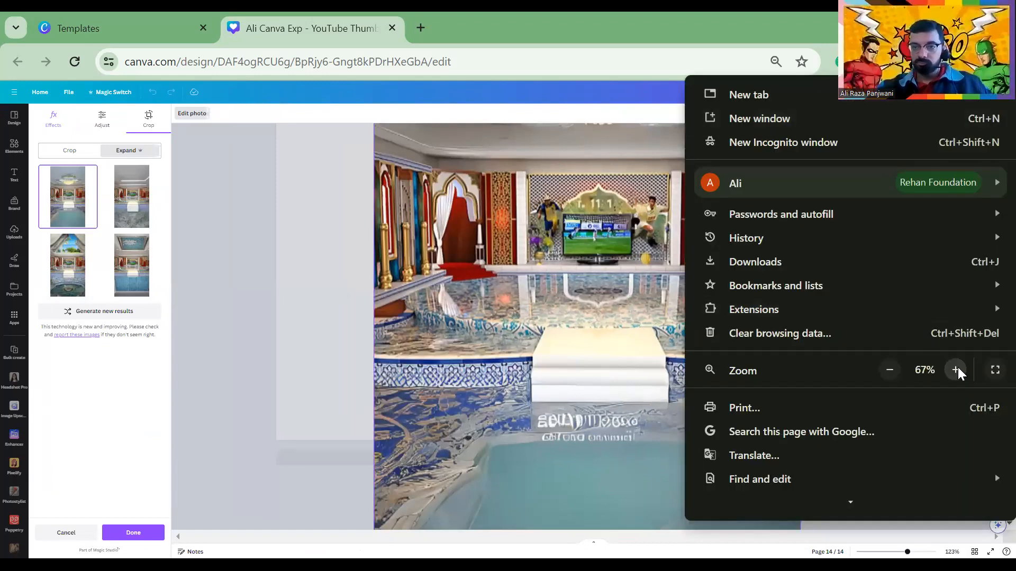
click(958, 369)
click(957, 369)
click(957, 370)
click(957, 370)
click(958, 370)
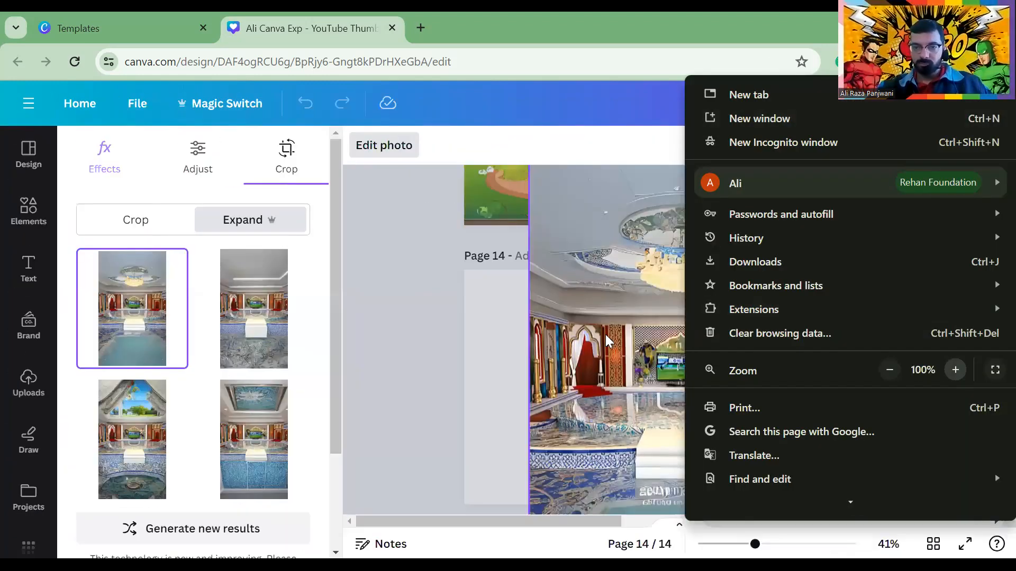
click(650, 274)
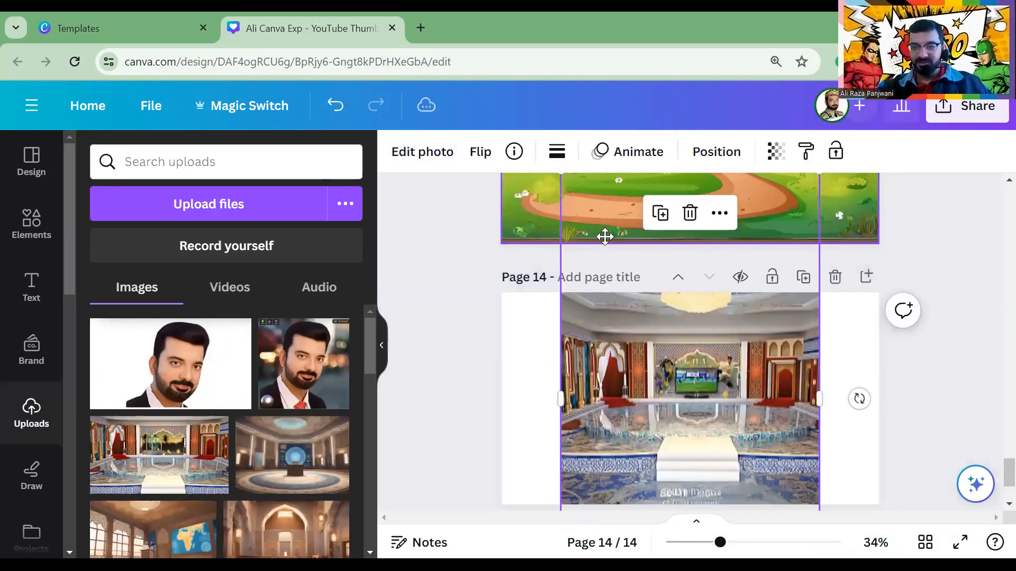
Shrink the tall expanded photo and place it on the left side of page 14
drag(548, 258, 628, 403)
drag(698, 442, 661, 215)
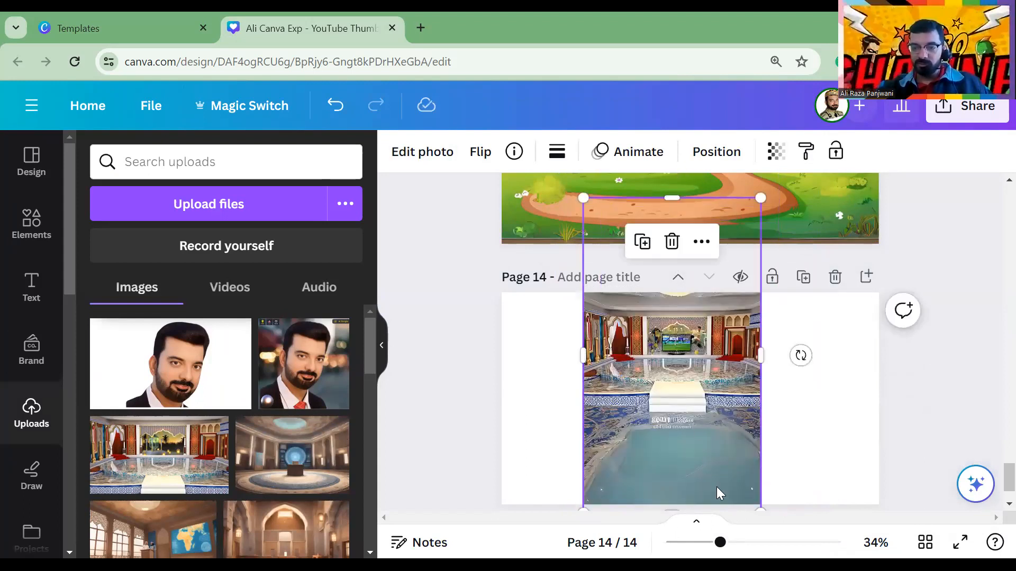
drag(760, 509, 682, 470)
scroll(992, 503, down, 2)
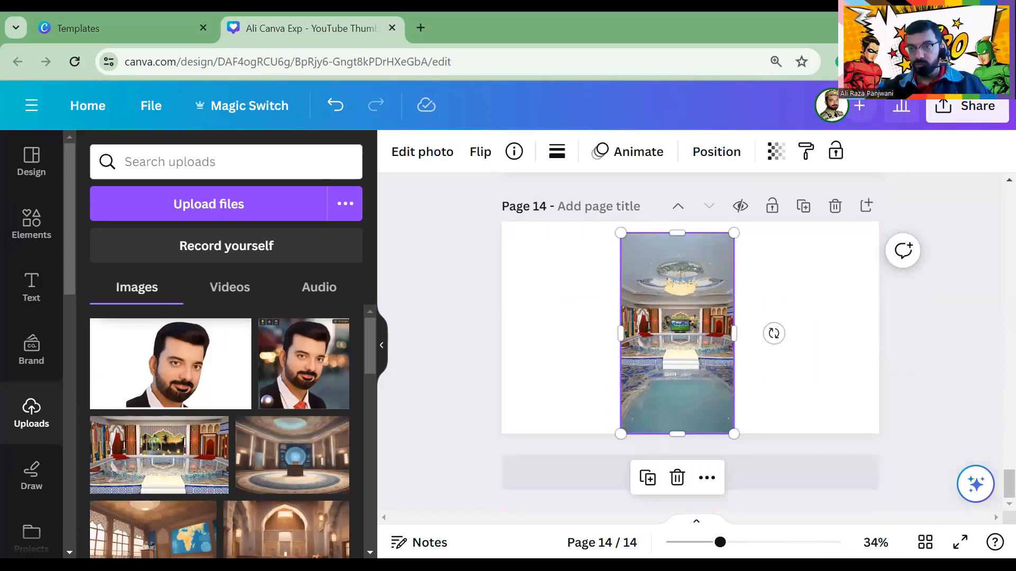
click(1002, 62)
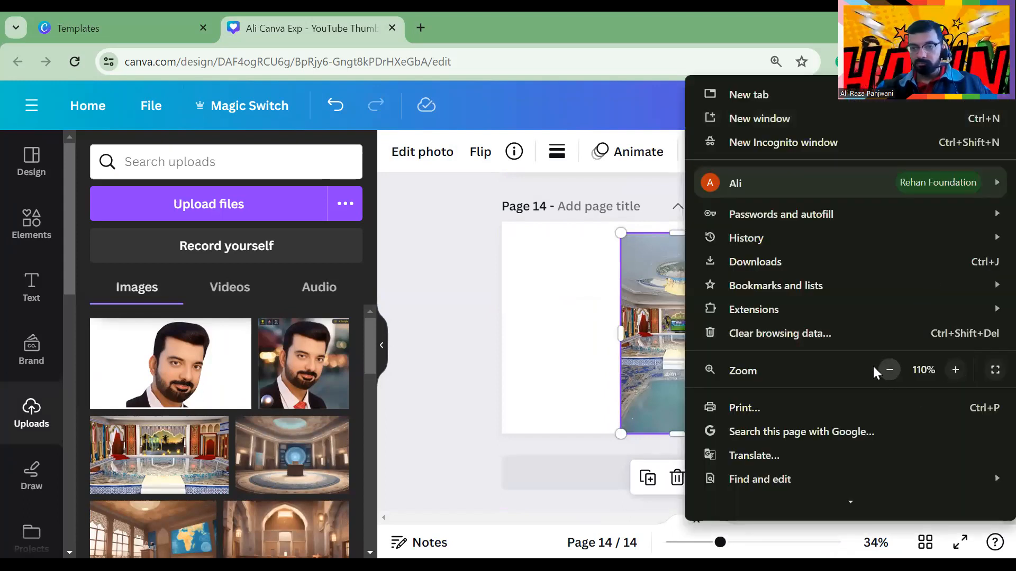
click(889, 370)
click(889, 370)
click(503, 318)
click(570, 367)
drag(570, 367, 471, 365)
click(624, 367)
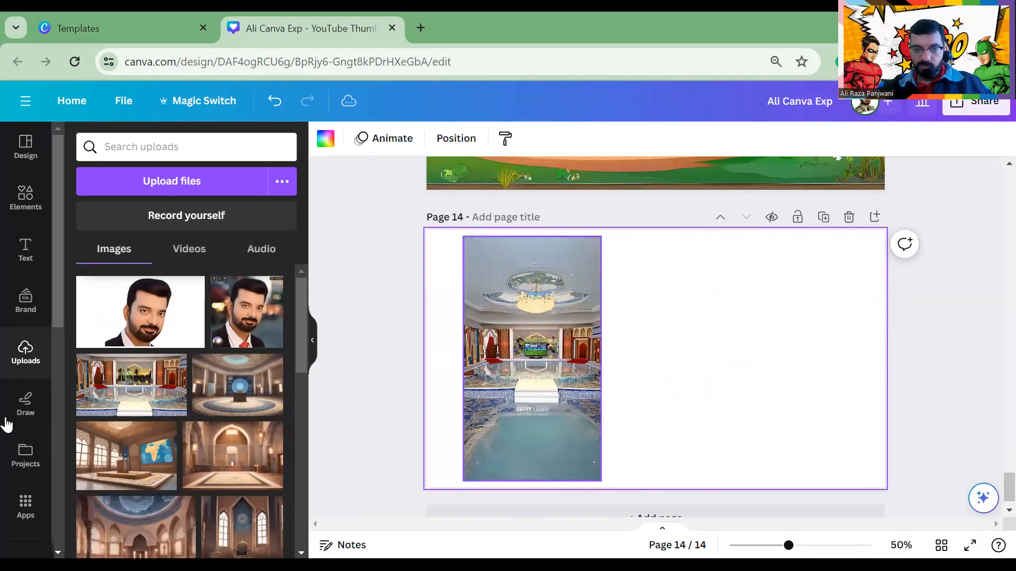
Place a smaller original palace photo on page 14's right half, then add blank page 15
click(144, 407)
drag(520, 309, 600, 304)
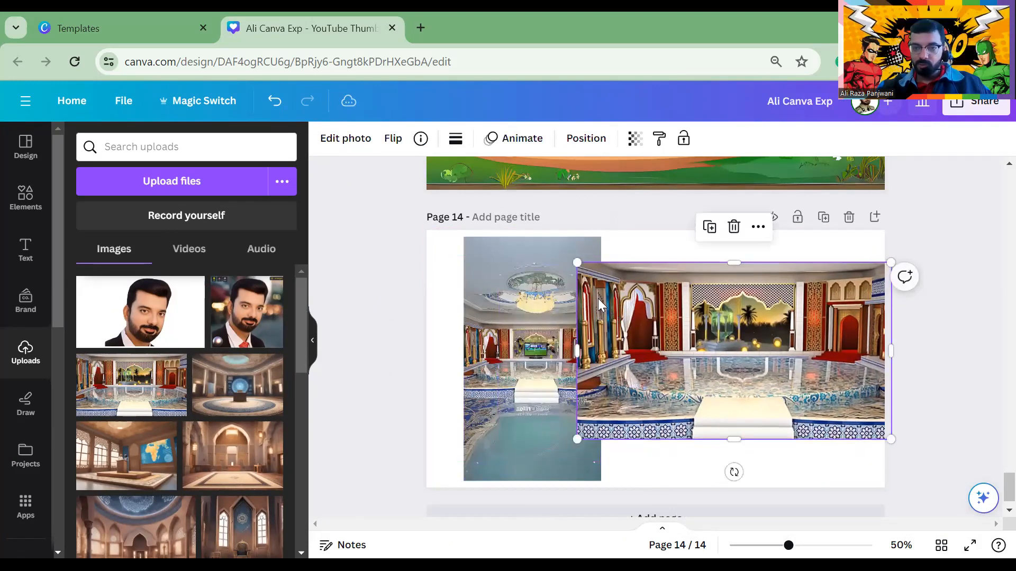
drag(580, 264, 657, 307)
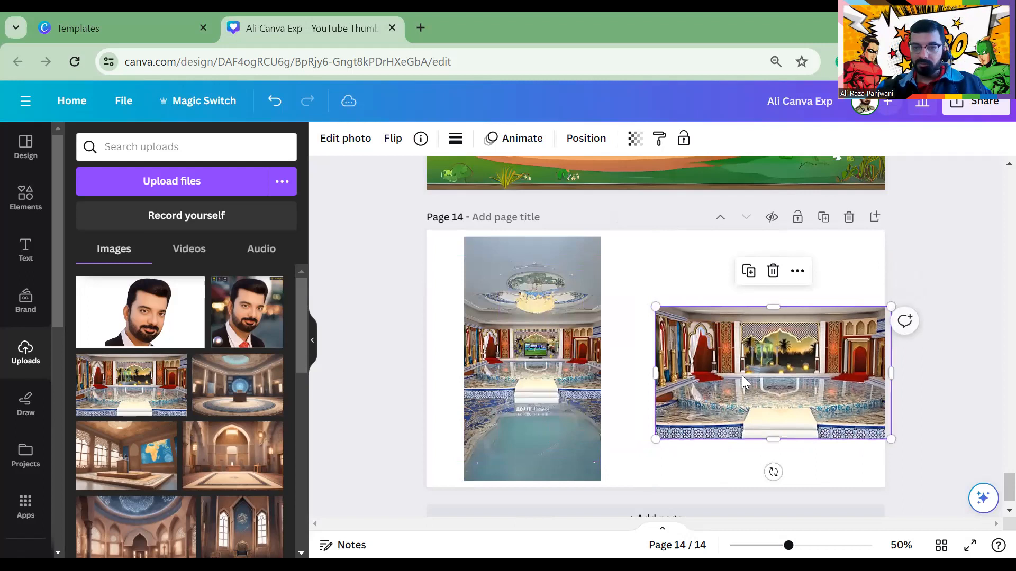
drag(746, 382, 705, 362)
click(385, 318)
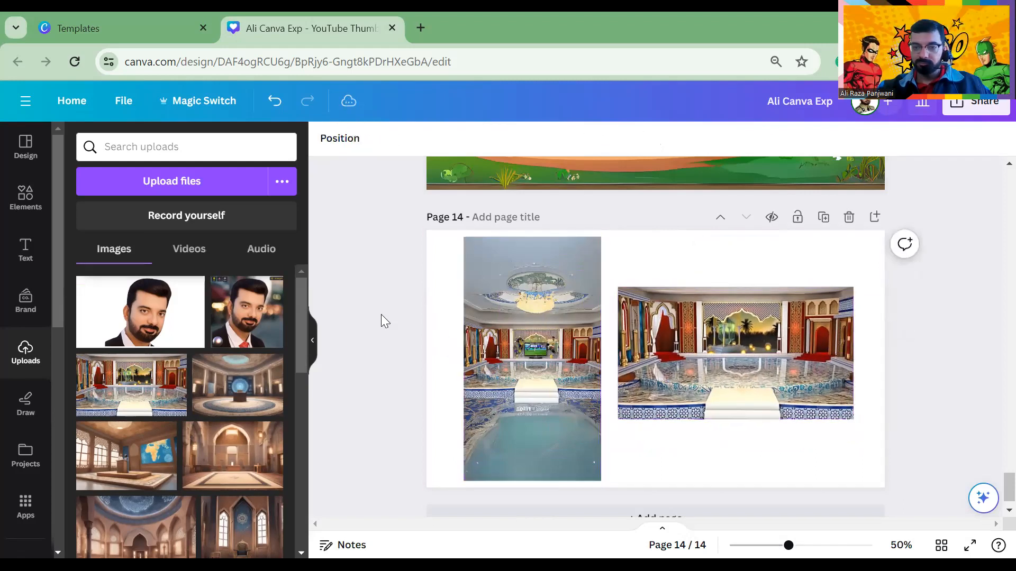
scroll(711, 455, down, 1)
click(711, 487)
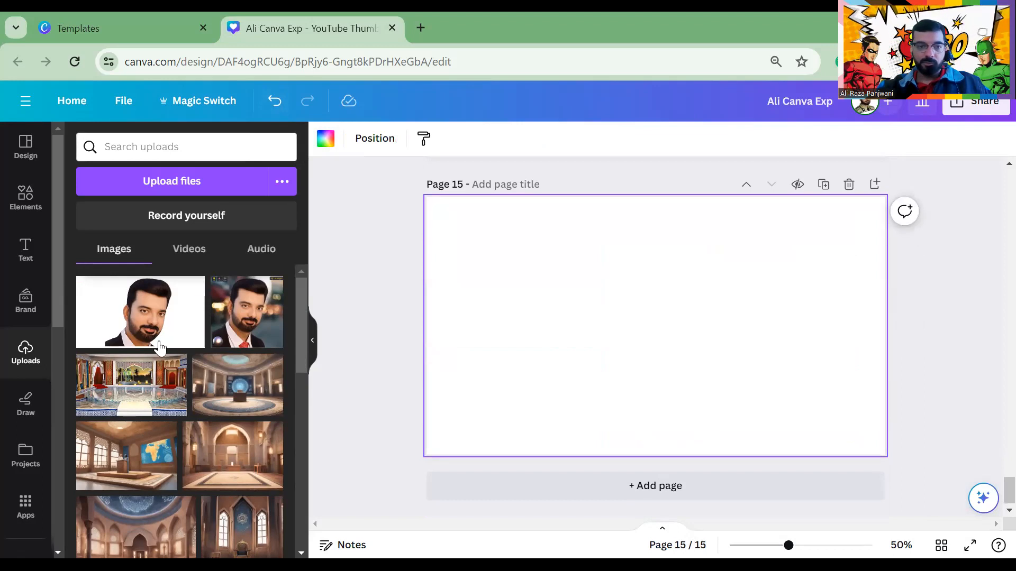
Add the Fiverr Gig image to page 15 and separate its elements with Magic Grab
scroll(158, 346, down, 5)
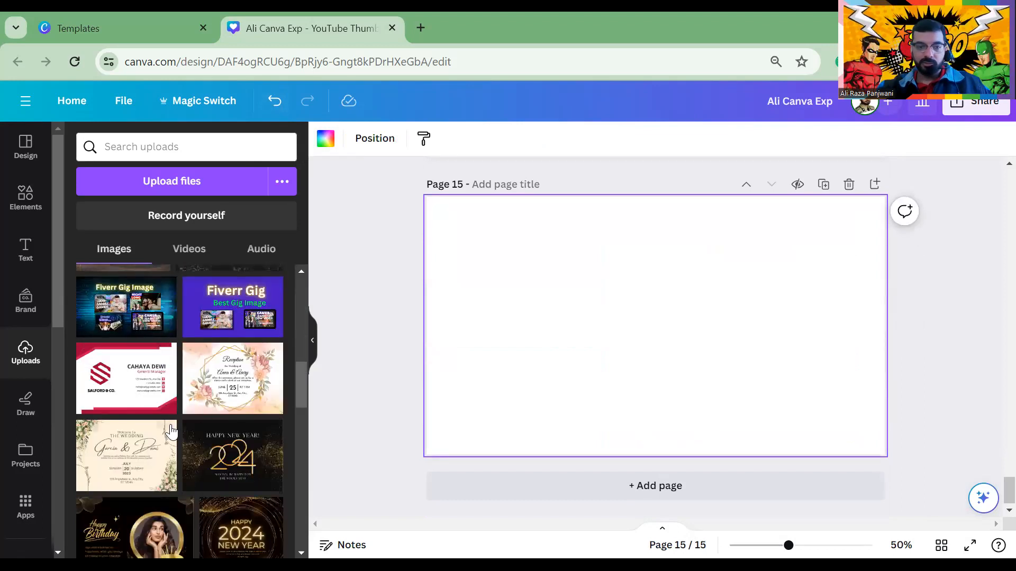
click(219, 326)
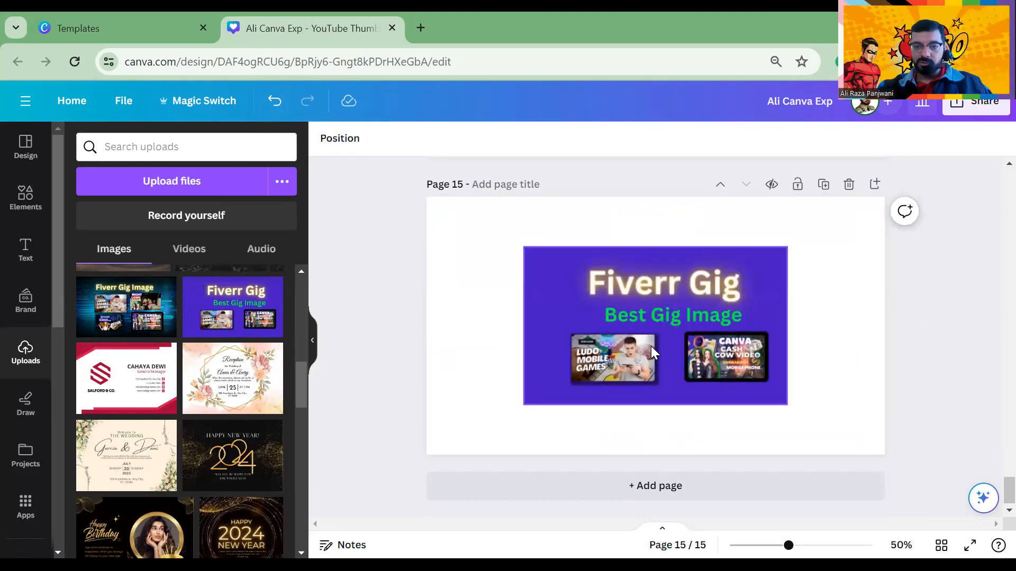
click(651, 346)
click(347, 147)
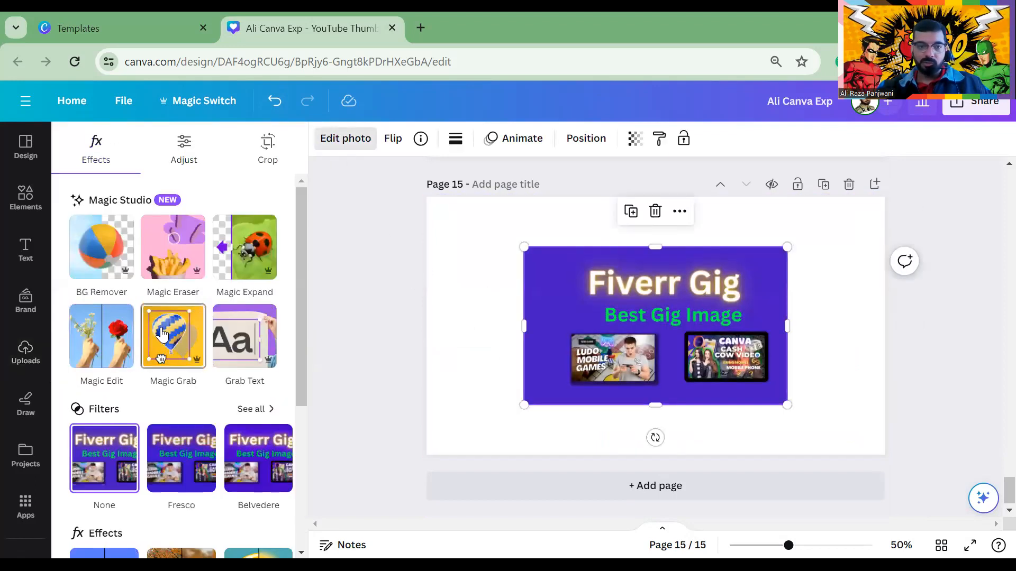
click(162, 350)
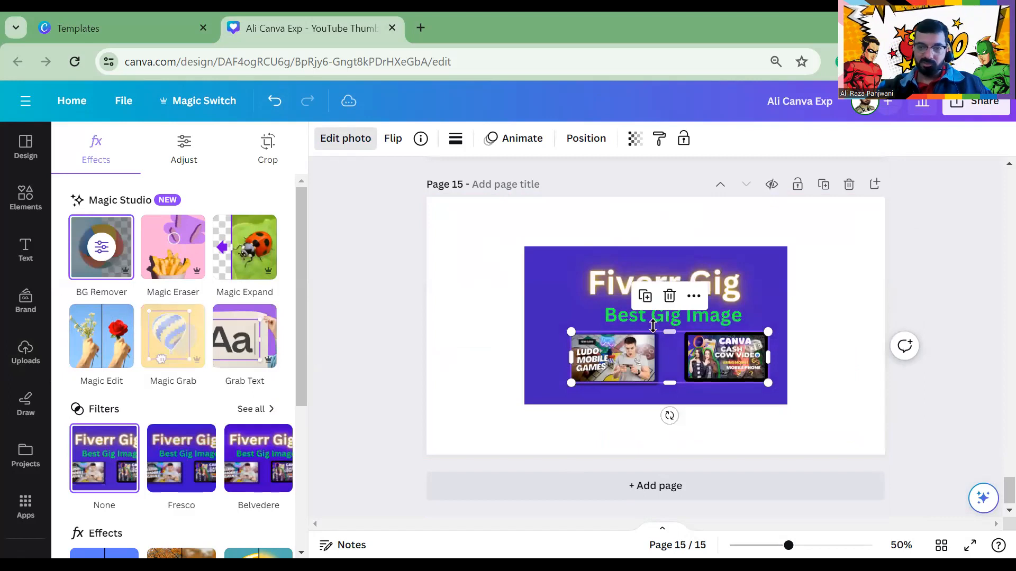
Reposition the purple image and thumbnails, and pull the title text below the picture
click(461, 236)
click(574, 368)
drag(574, 368, 642, 447)
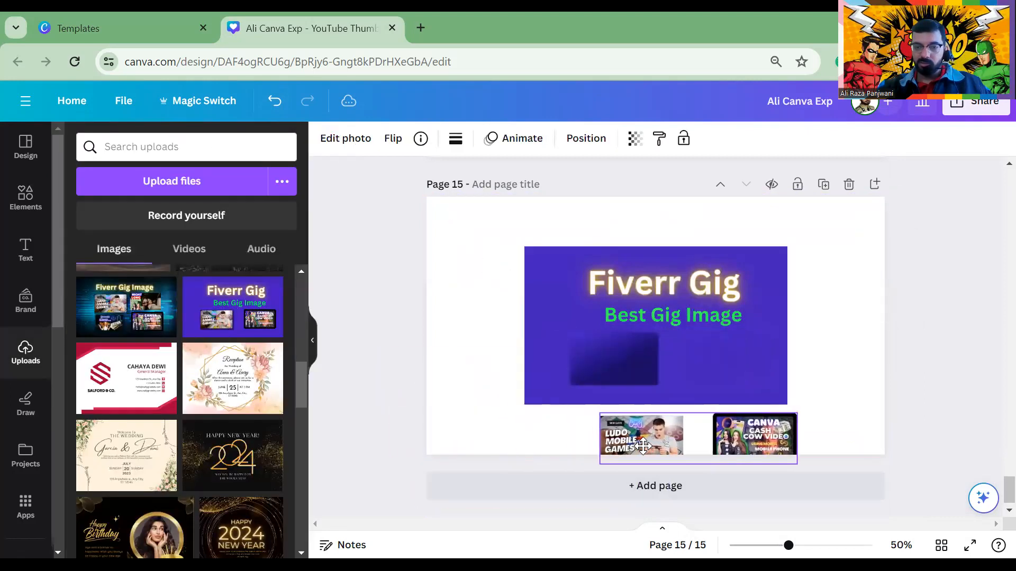
click(573, 293)
drag(573, 293, 592, 280)
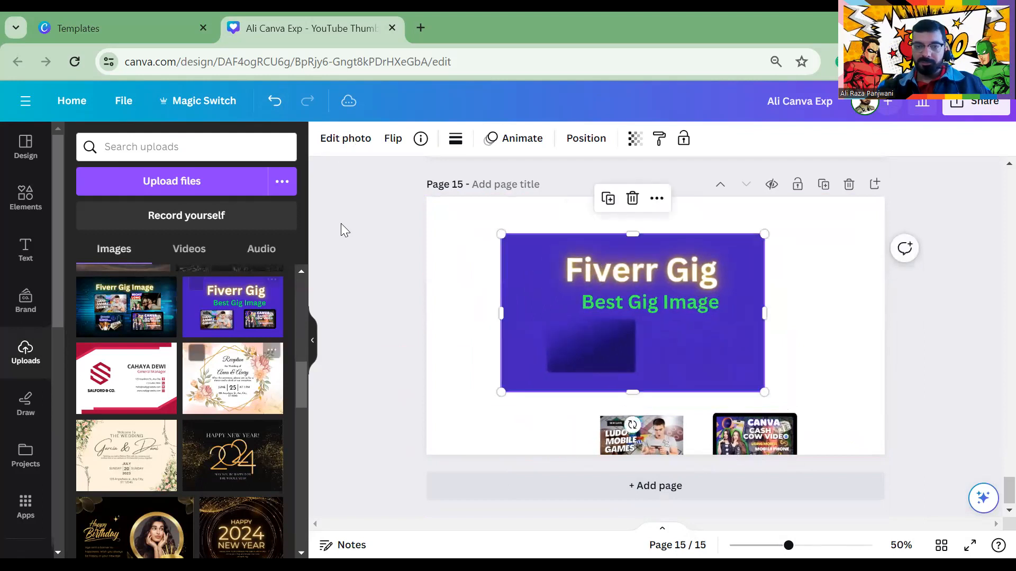
click(343, 148)
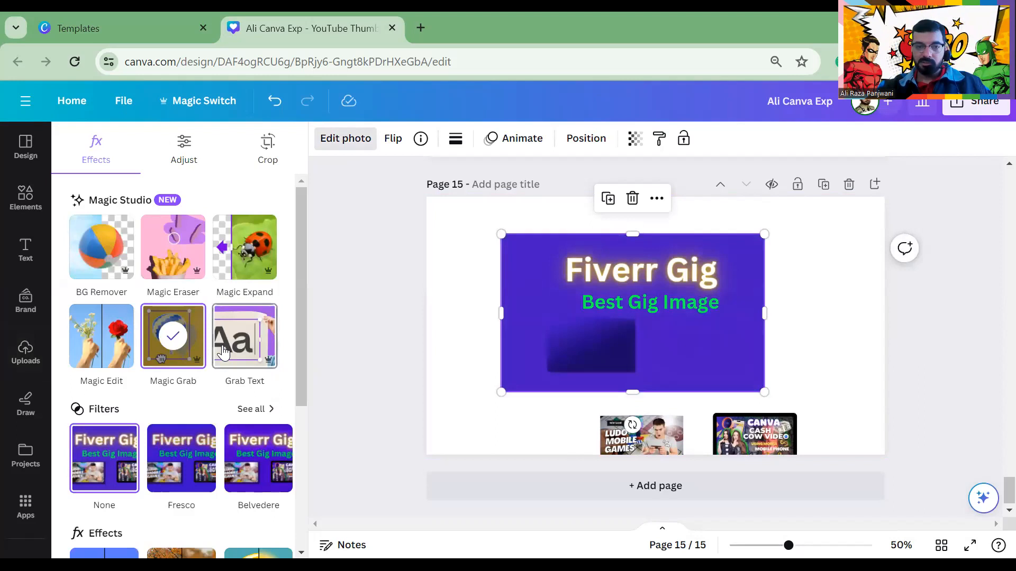
click(678, 434)
drag(677, 434, 613, 362)
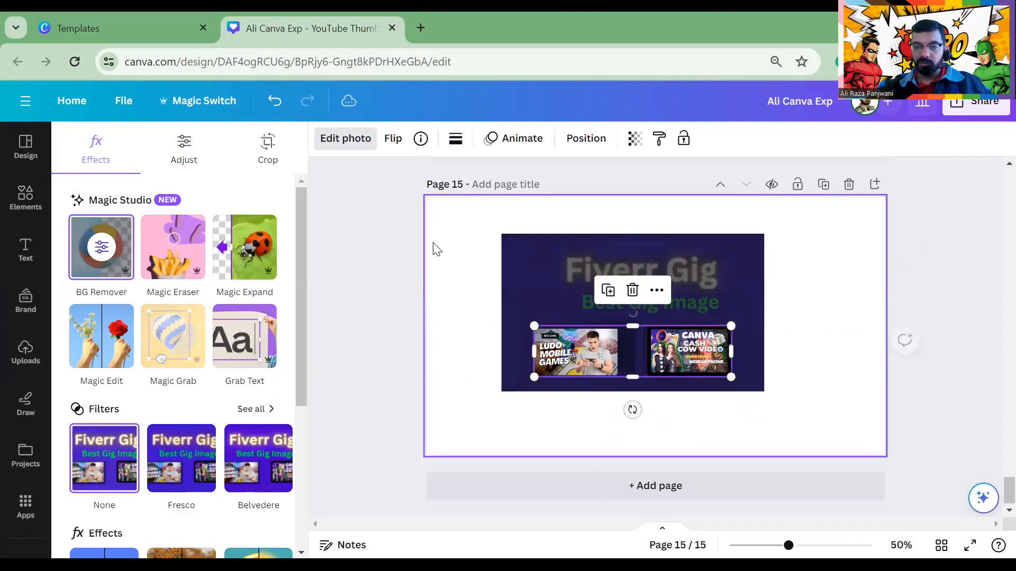
click(434, 248)
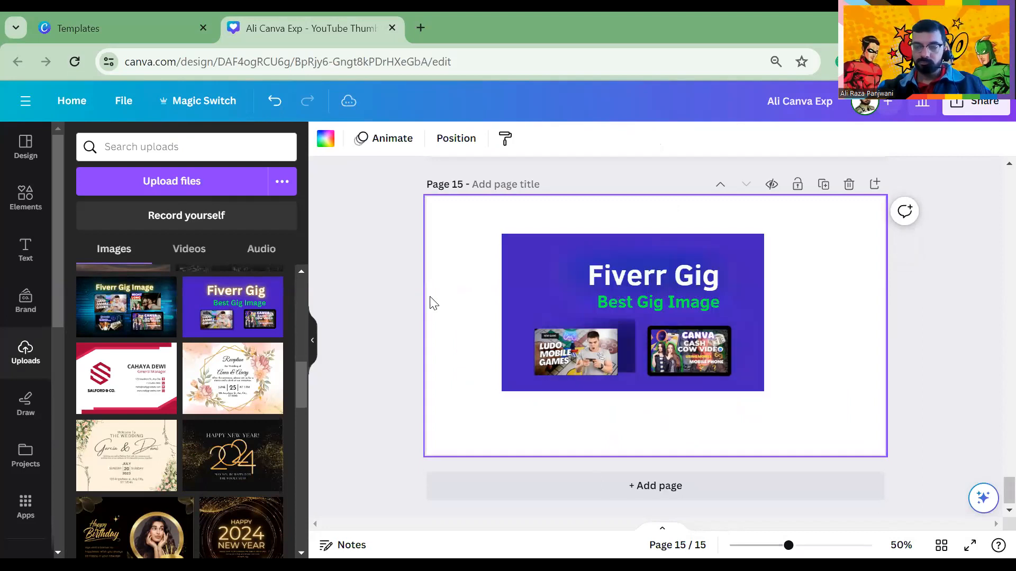
drag(628, 288, 603, 424)
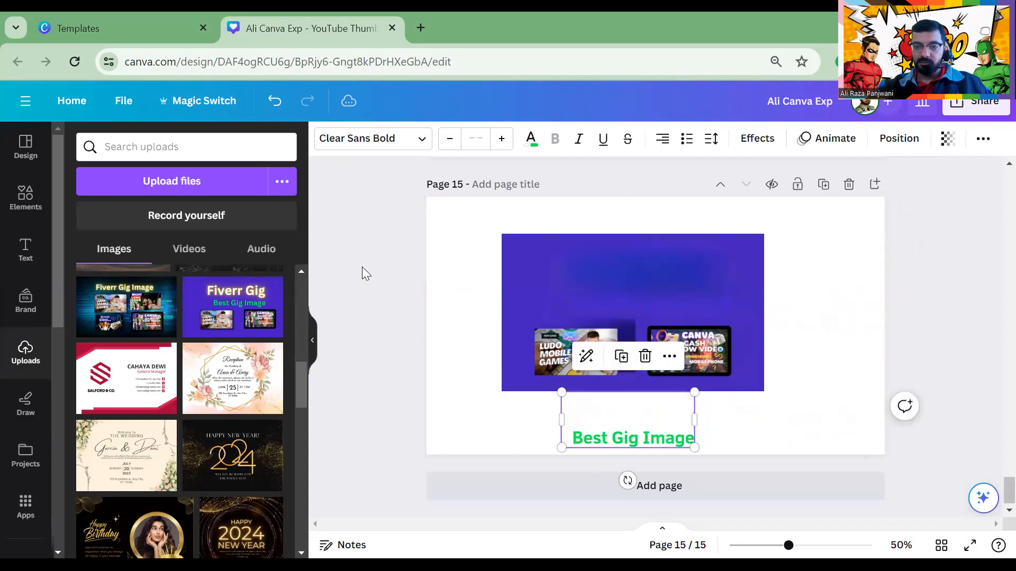
Make page 15's background black
click(442, 235)
click(325, 138)
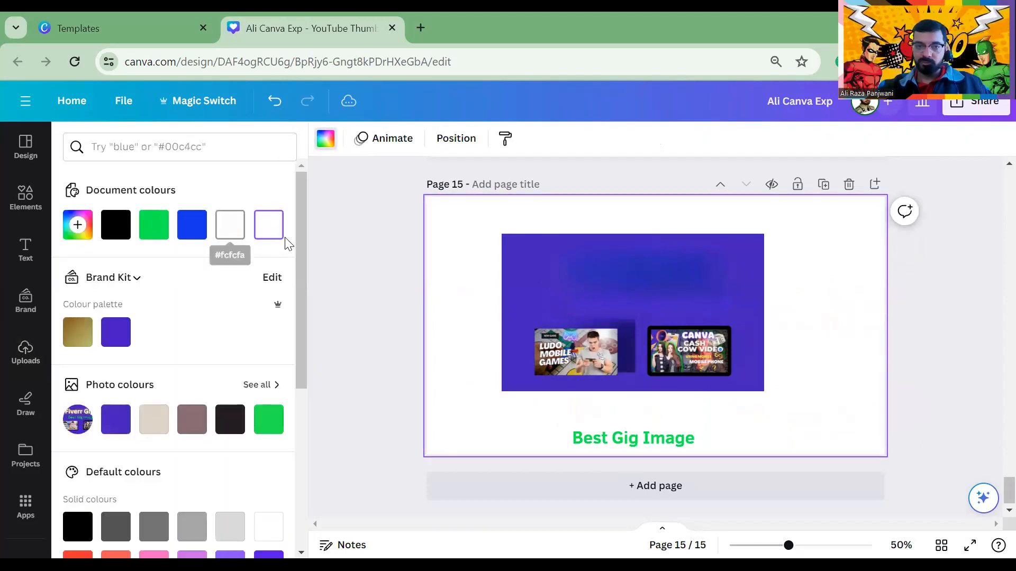
click(114, 225)
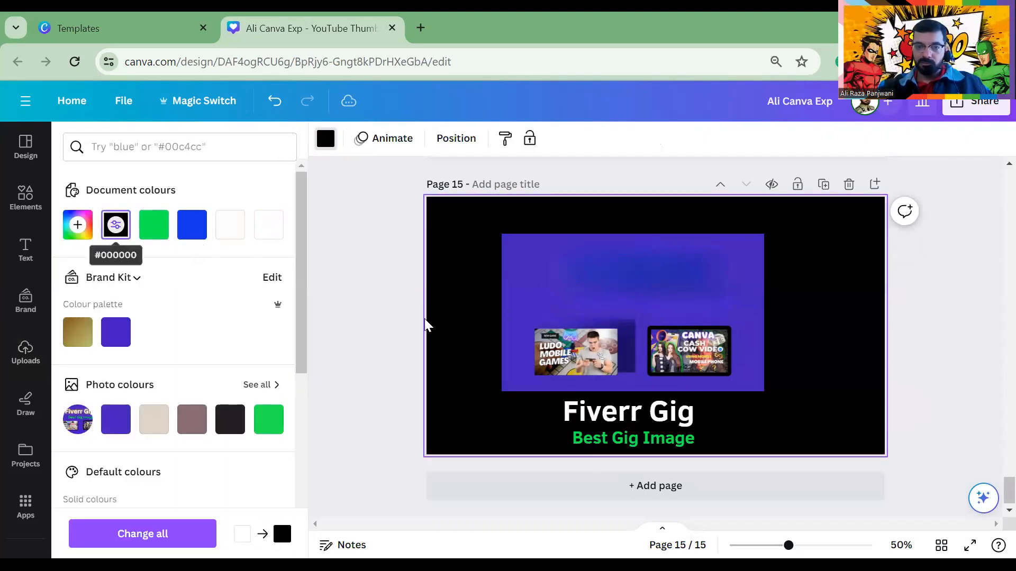
Move the purple box top-left, shift the title left, and place thumbnails beside it
drag(570, 346, 759, 425)
click(628, 332)
drag(638, 340, 545, 260)
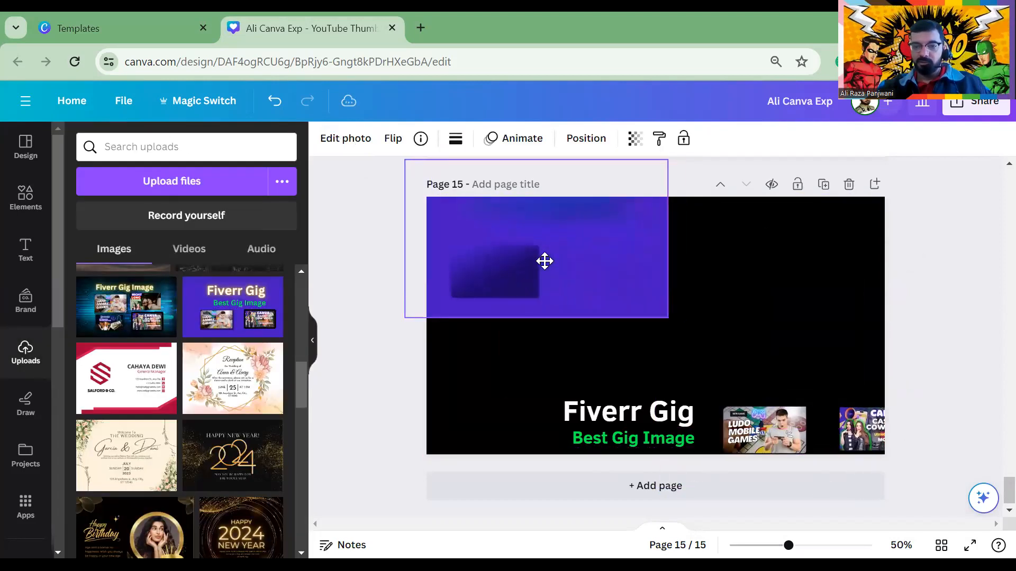
drag(614, 433, 551, 384)
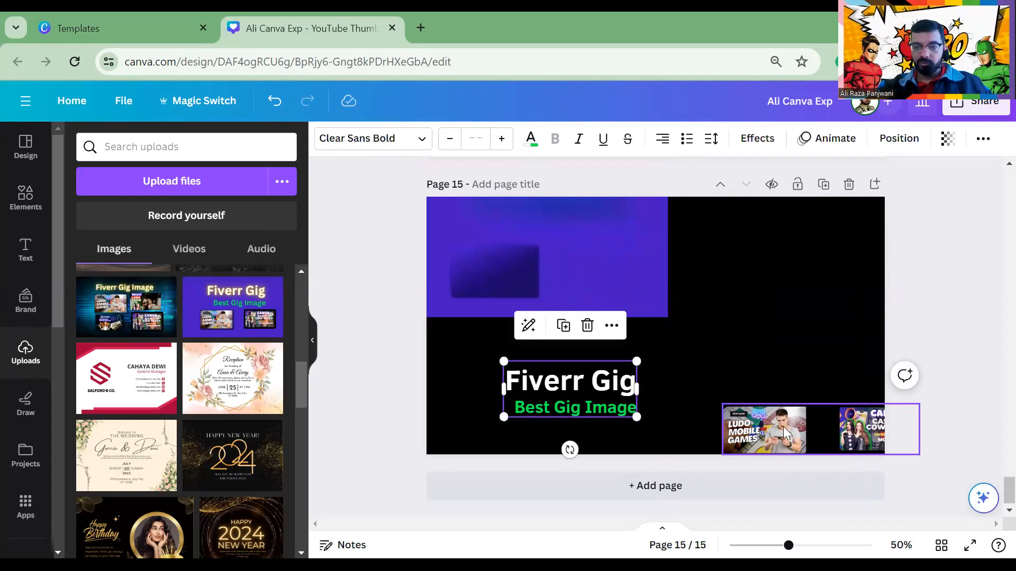
drag(786, 432, 730, 391)
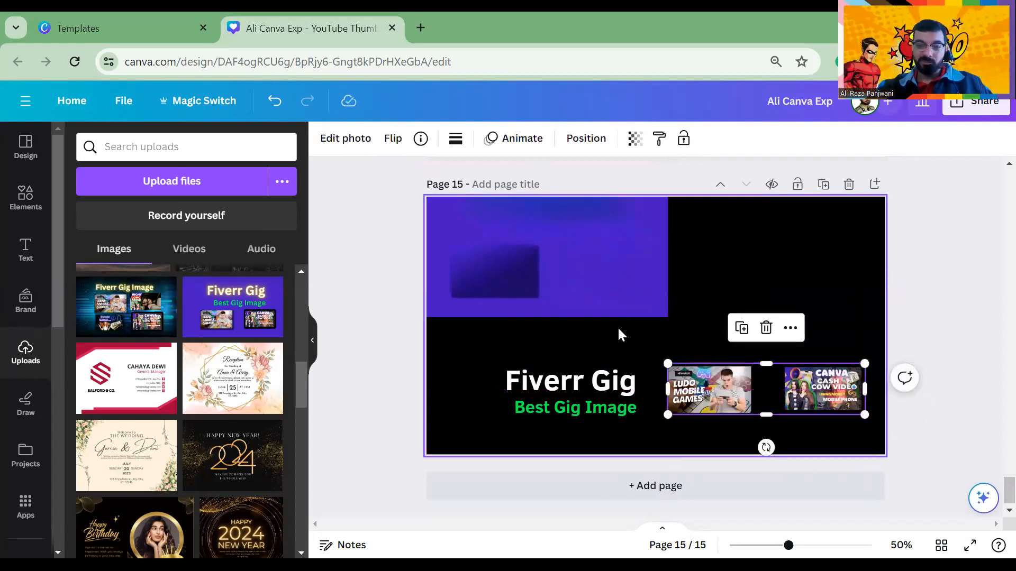
Add page 16 and place the blue 2024 image on it
click(614, 492)
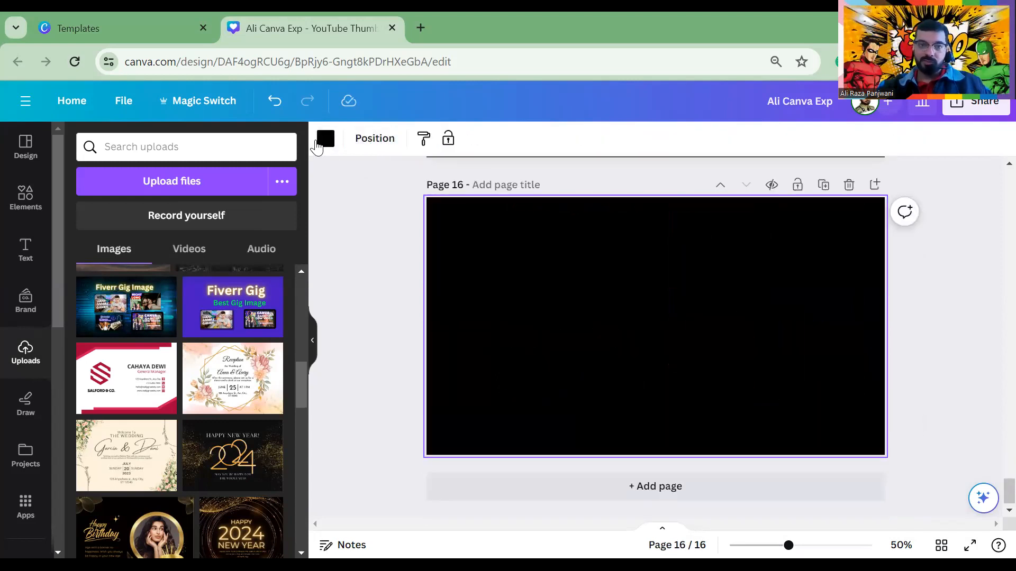
scroll(238, 311, down, 5)
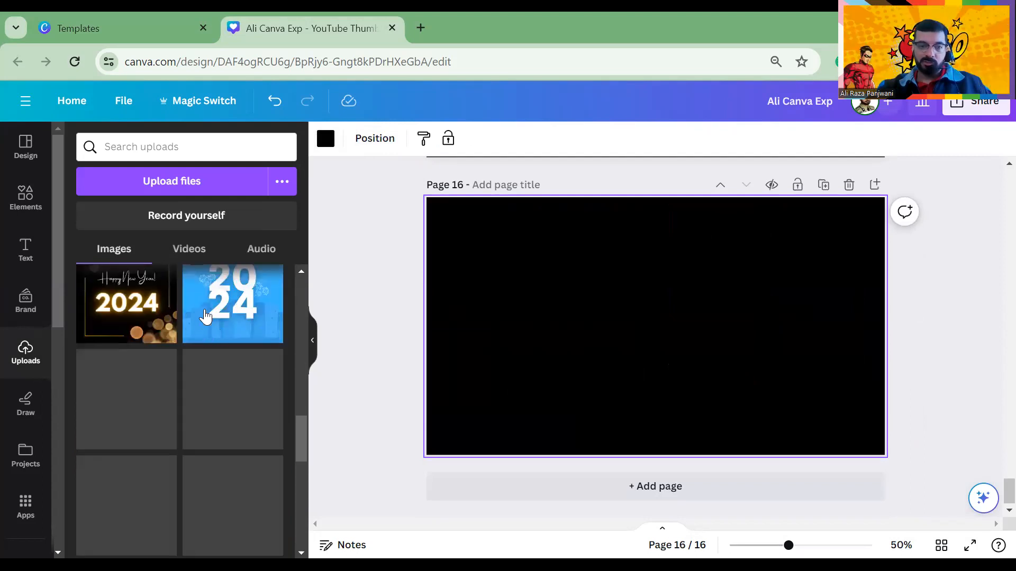
click(220, 308)
click(510, 302)
Erase the fireworks beside the 2024 numerals using Magic Eraser
click(636, 296)
click(345, 139)
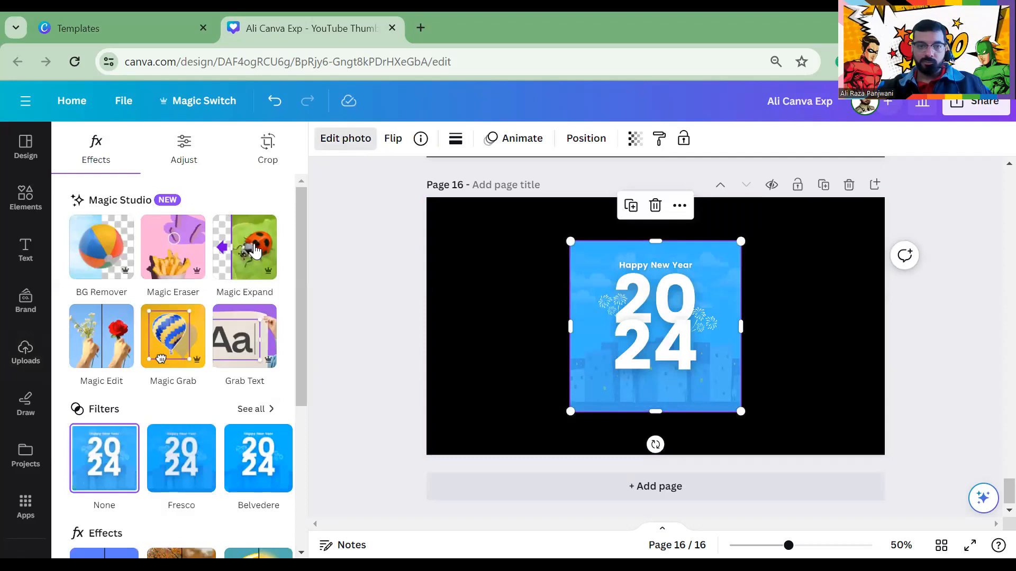
click(174, 254)
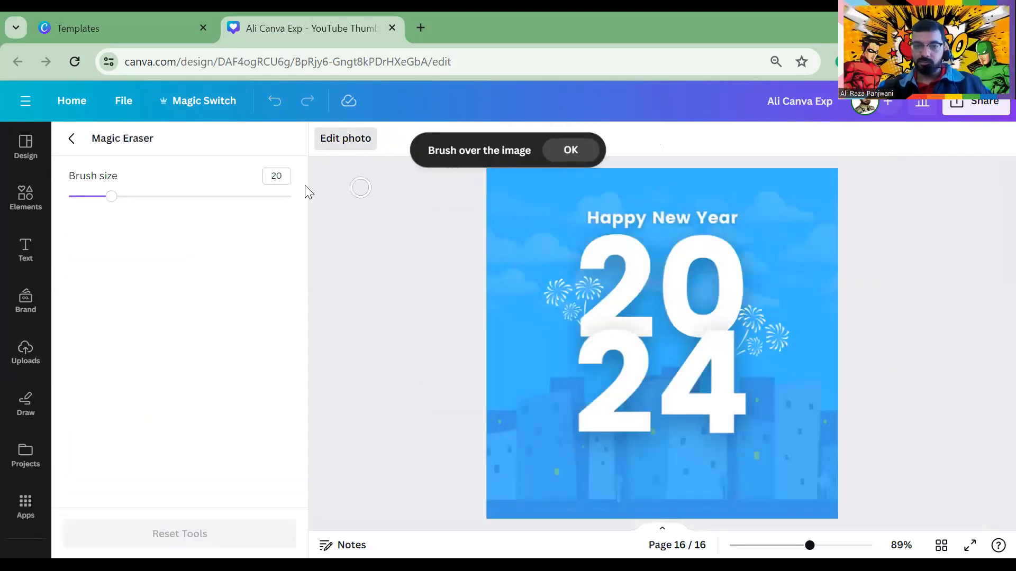
mouse_move(479, 181)
mouse_down()
mouse_move(567, 197)
mouse_move(672, 200)
mouse_move(481, 192)
mouse_move(780, 299)
mouse_move(637, 297)
mouse_move(763, 430)
mouse_move(961, 478)
mouse_move(813, 489)
mouse_move(838, 512)
mouse_up()
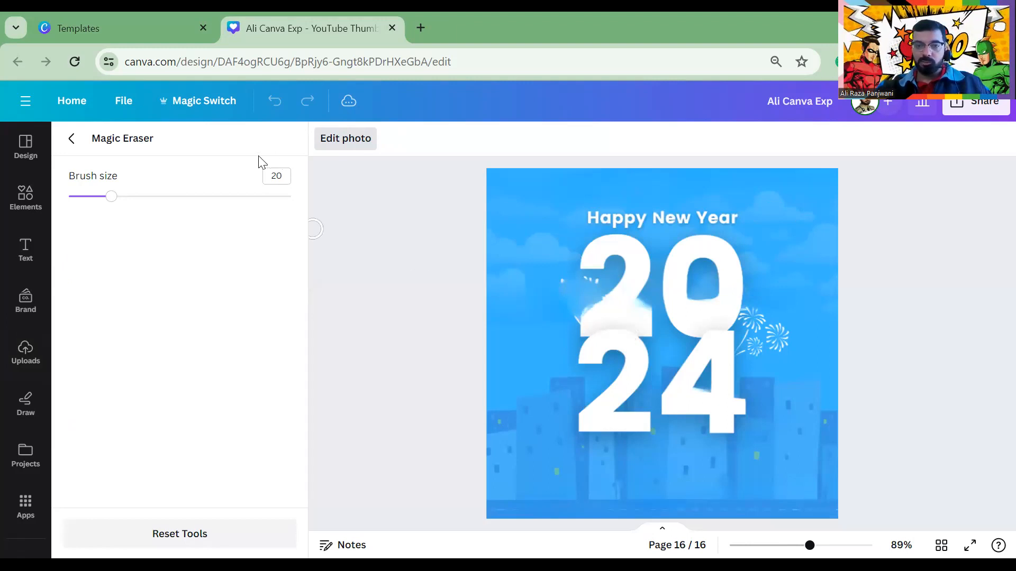
Add page 17 and place the New Year fireworks image on it
click(79, 151)
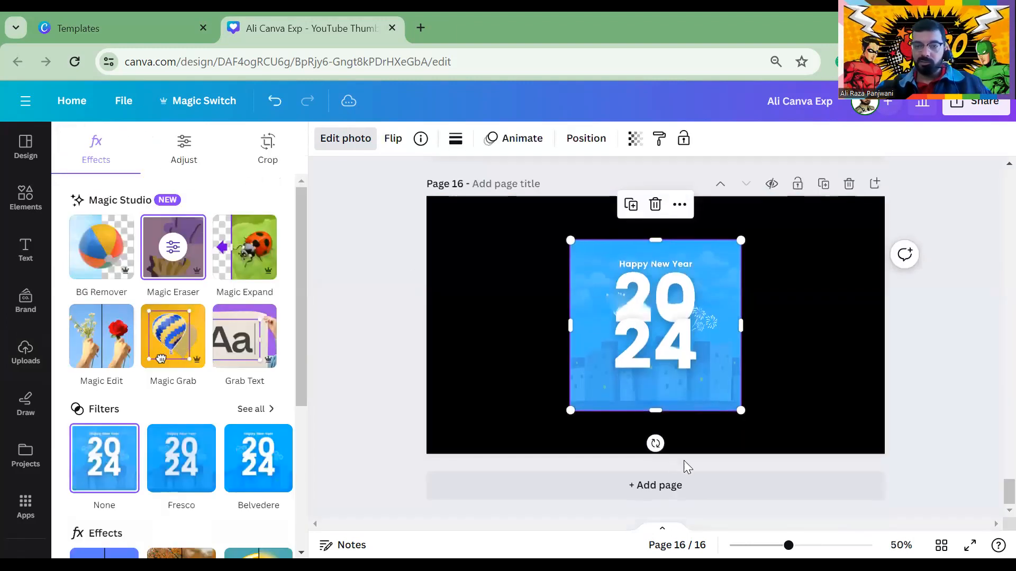
click(716, 489)
click(232, 378)
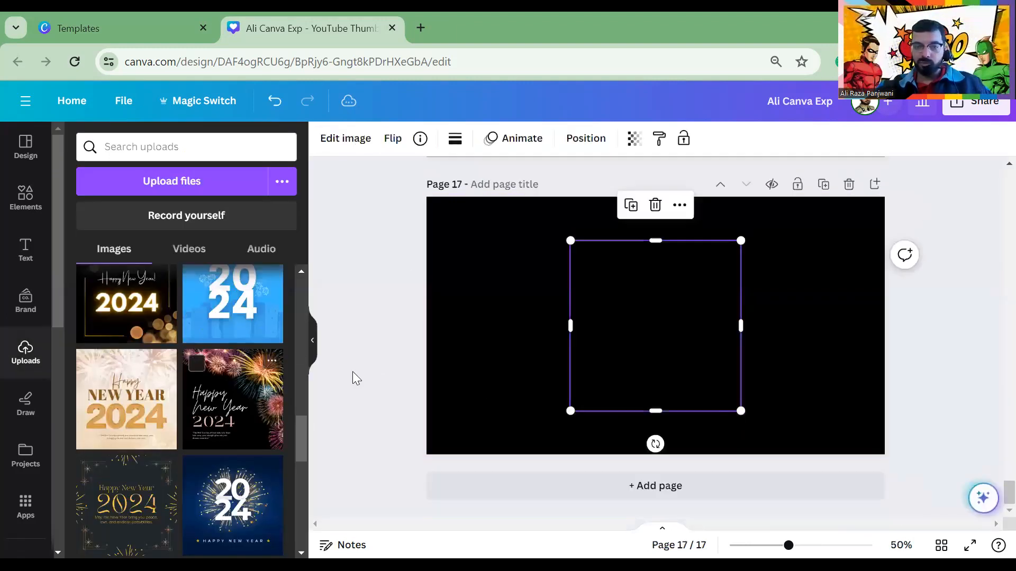
Magic Erase the 2024 numerals and leftover marks below 'New' and 'Year' on page 17
click(357, 153)
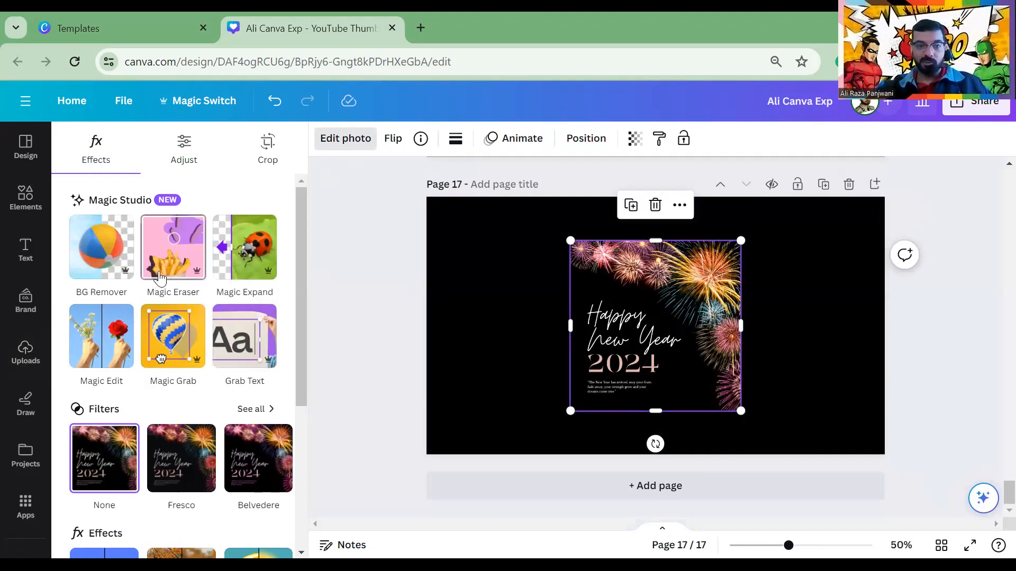
click(174, 250)
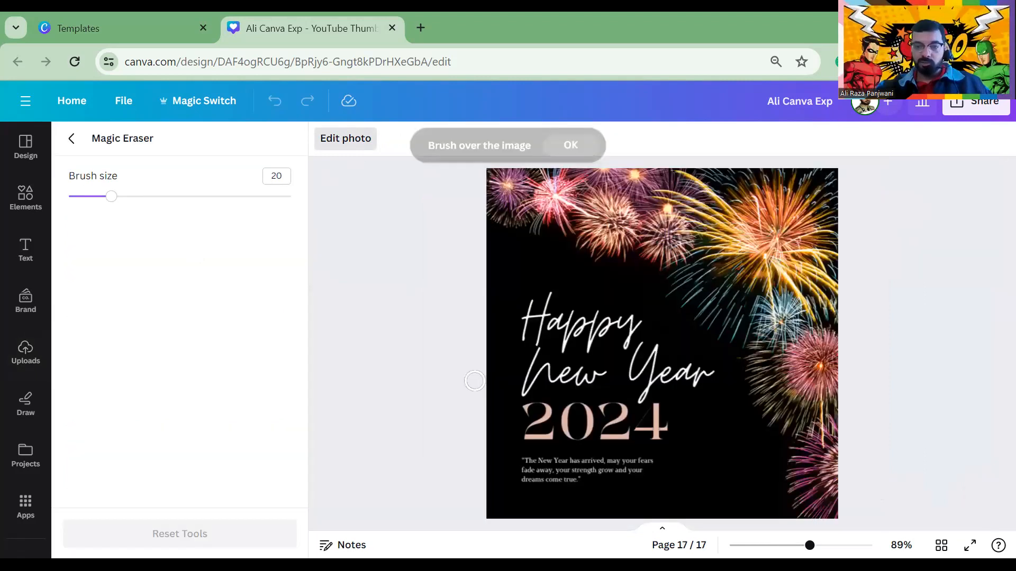
mouse_move(502, 406)
mouse_down()
mouse_move(597, 425)
mouse_move(657, 416)
mouse_move(660, 406)
mouse_move(672, 435)
mouse_move(567, 424)
mouse_move(568, 412)
mouse_move(614, 399)
mouse_up()
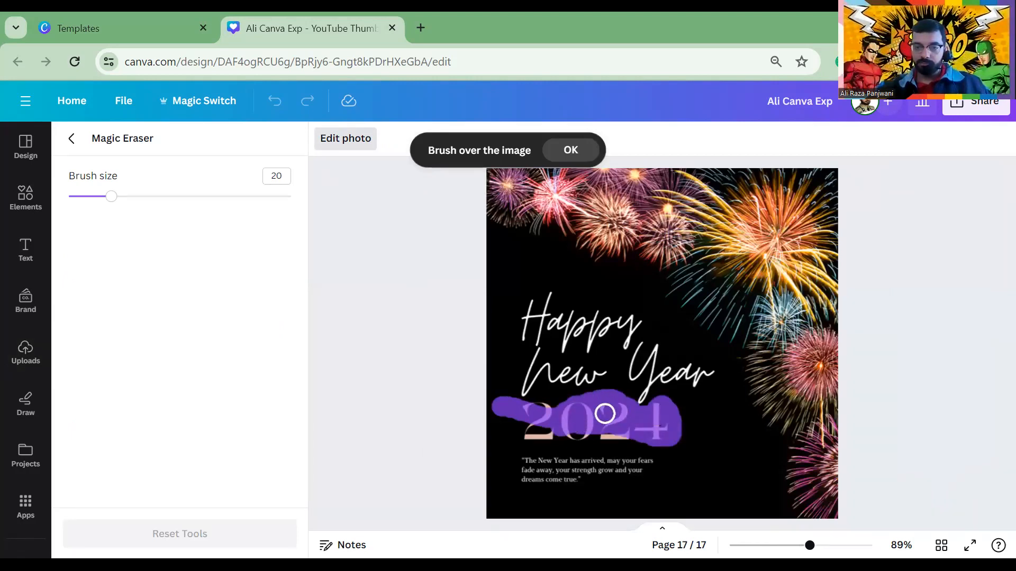
mouse_move(616, 436)
mouse_down()
mouse_move(524, 435)
mouse_move(548, 408)
mouse_move(534, 402)
mouse_move(511, 430)
mouse_move(650, 449)
mouse_move(507, 455)
mouse_move(597, 479)
mouse_move(542, 466)
mouse_move(618, 464)
mouse_move(569, 455)
mouse_move(590, 462)
mouse_move(521, 480)
mouse_up()
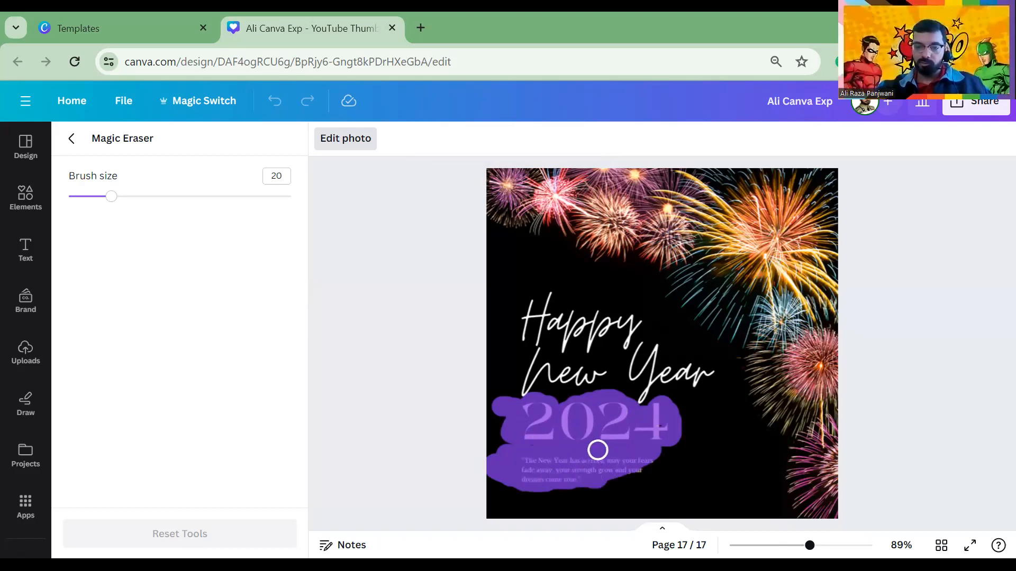
mouse_move(620, 463)
mouse_down()
mouse_move(676, 472)
mouse_move(713, 447)
mouse_up()
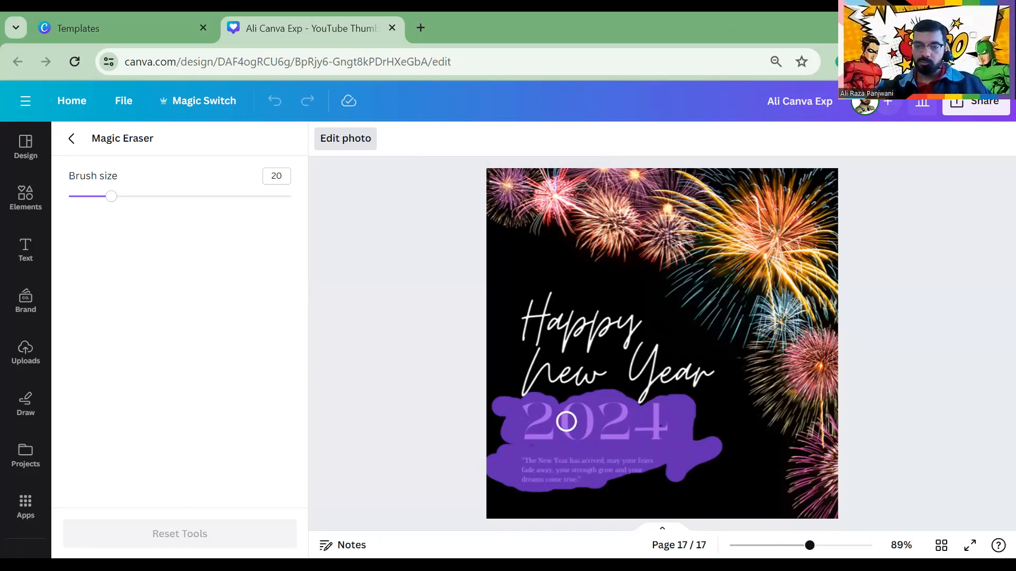
drag(614, 469, 656, 437)
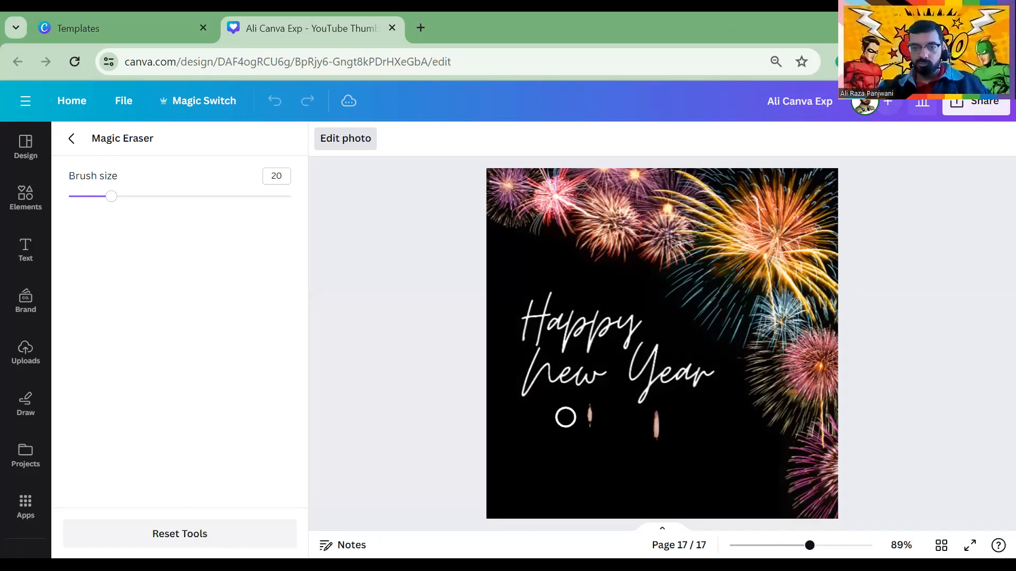
drag(656, 422, 650, 448)
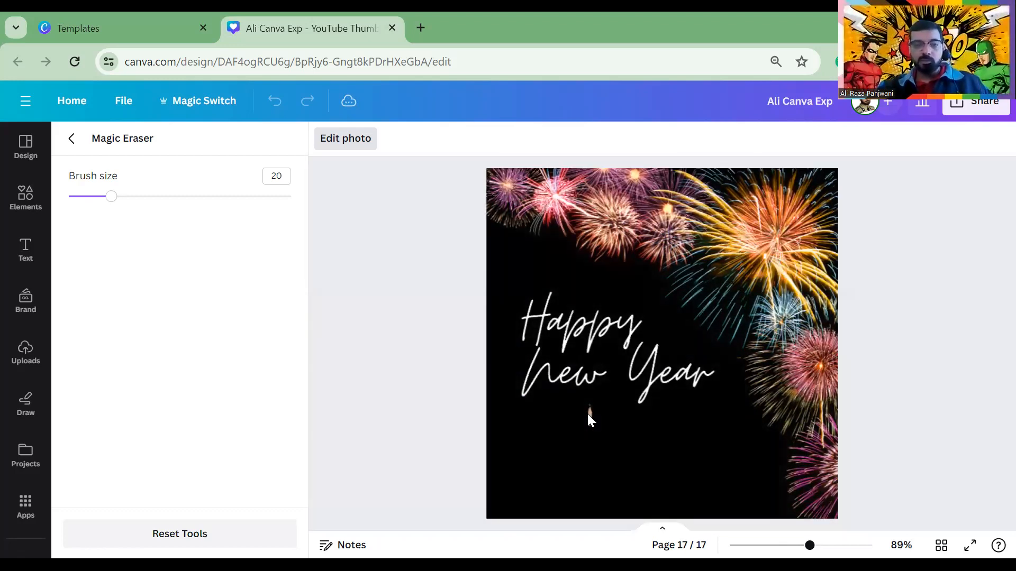
mouse_move(587, 414)
mouse_down()
mouse_move(588, 403)
mouse_move(586, 447)
mouse_up()
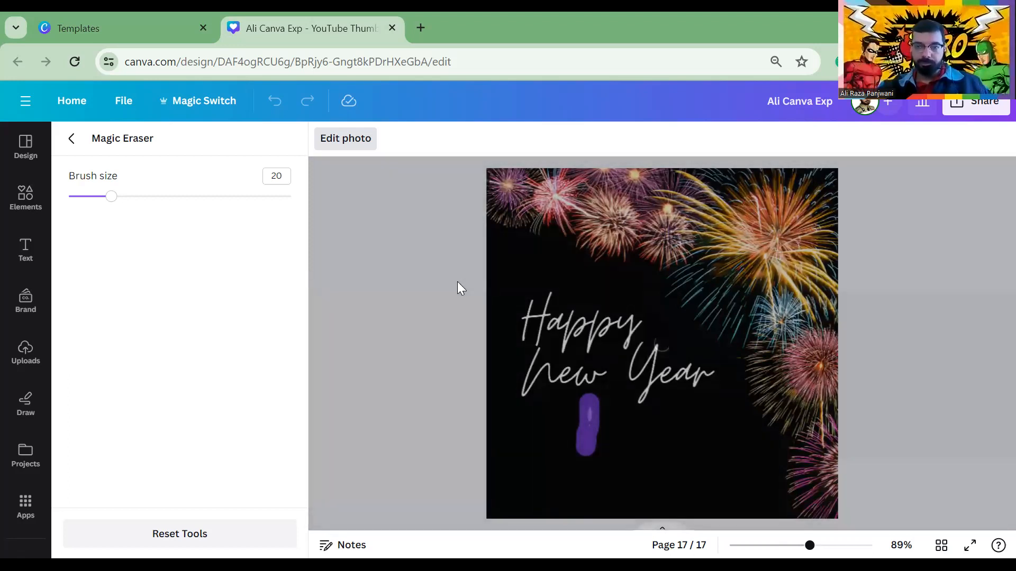
scroll(634, 375, down, 5)
scroll(634, 375, up, 10)
scroll(639, 383, down, 5)
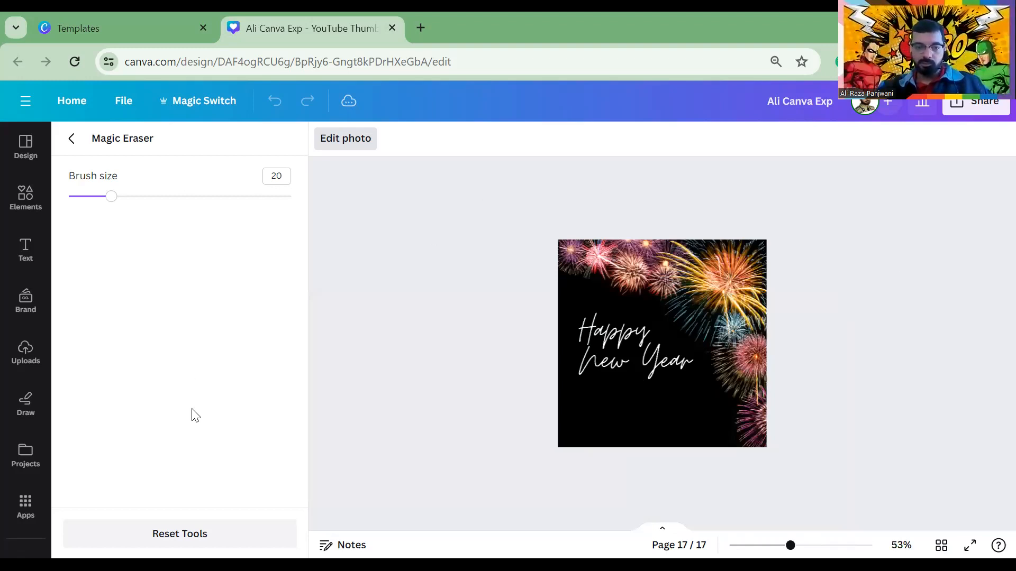
click(71, 138)
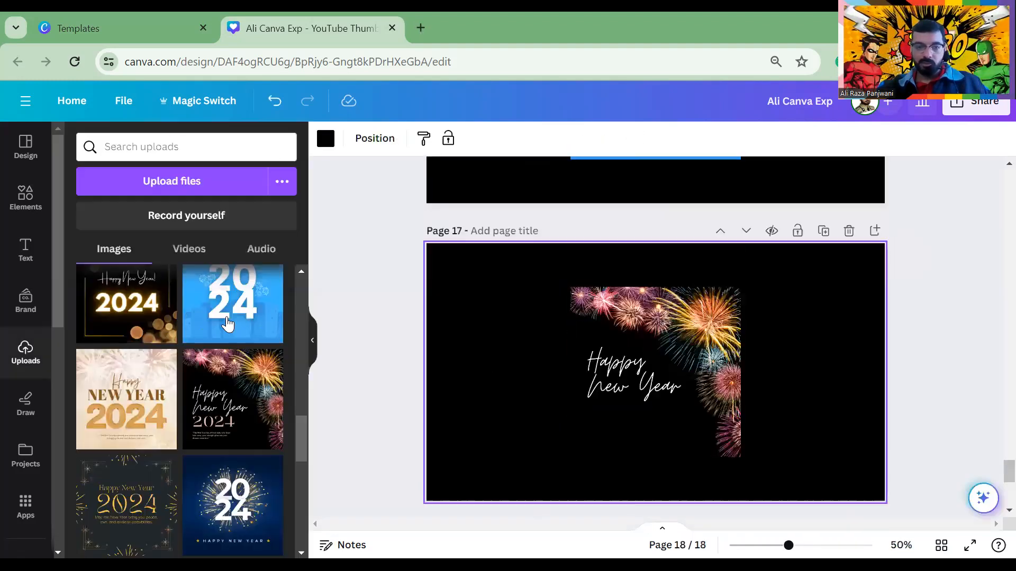
scroll(236, 353, down, 5)
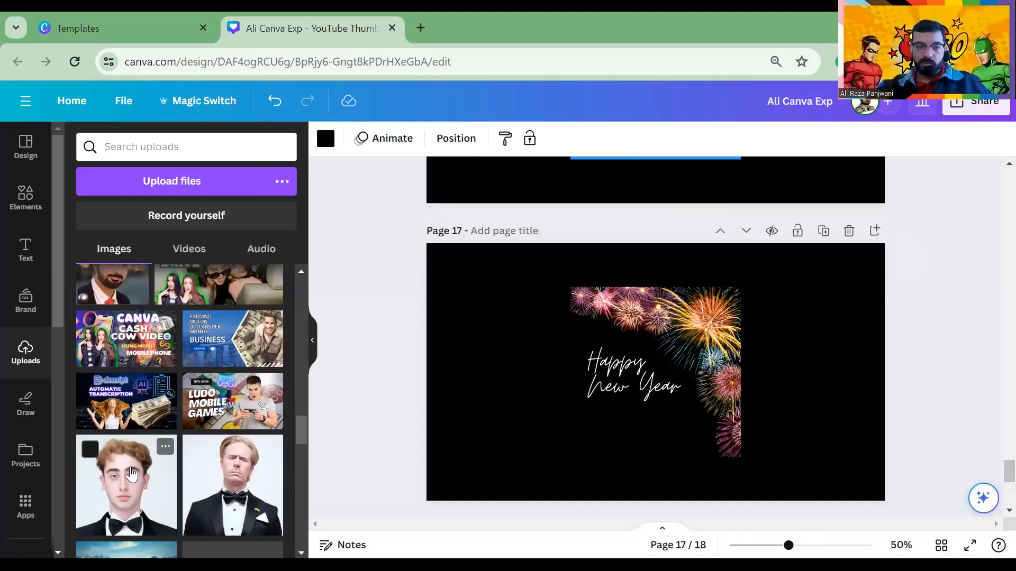
Add the young man's tuxedo portrait to page 18 and remove its background
click(139, 447)
scroll(669, 372, down, 5)
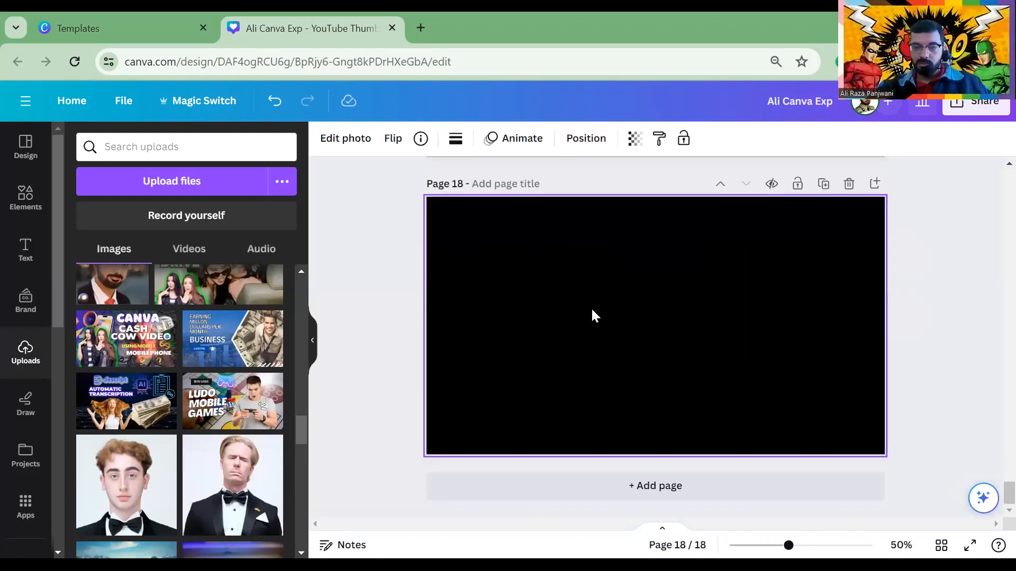
click(122, 487)
click(451, 269)
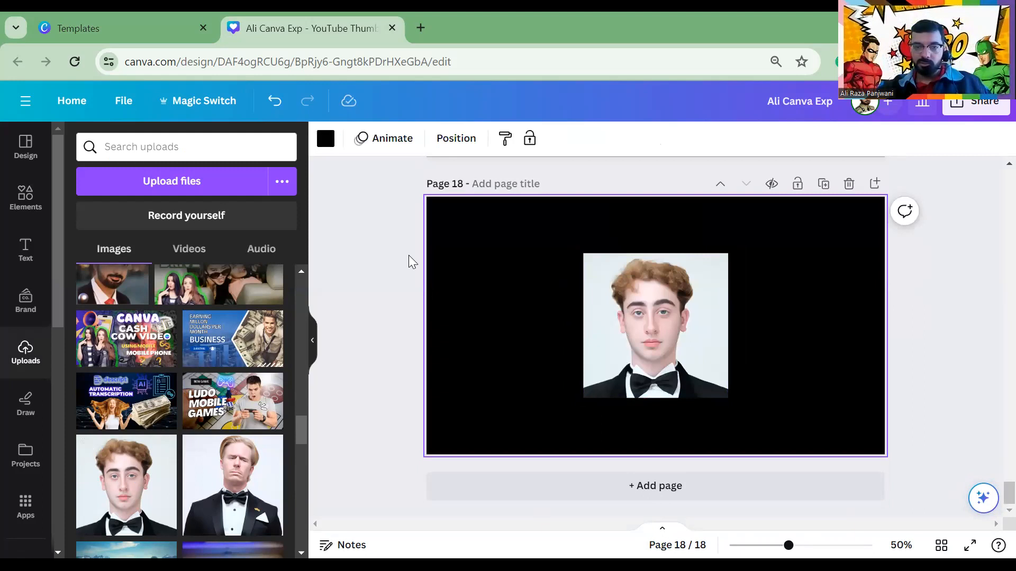
click(663, 316)
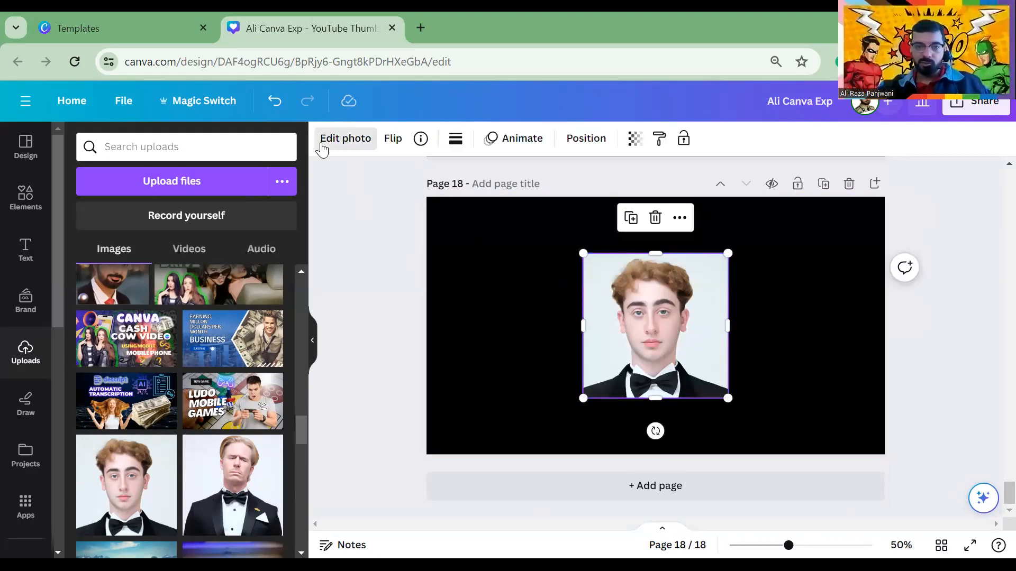
click(324, 140)
click(102, 271)
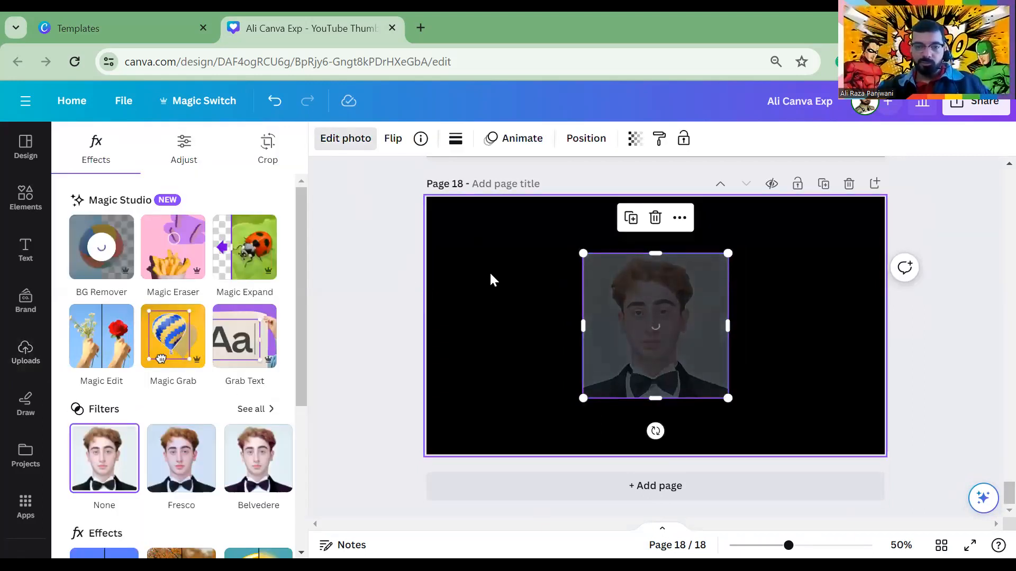
Give the portrait a Glow shadow coloured vivid blue
scroll(130, 407, down, 5)
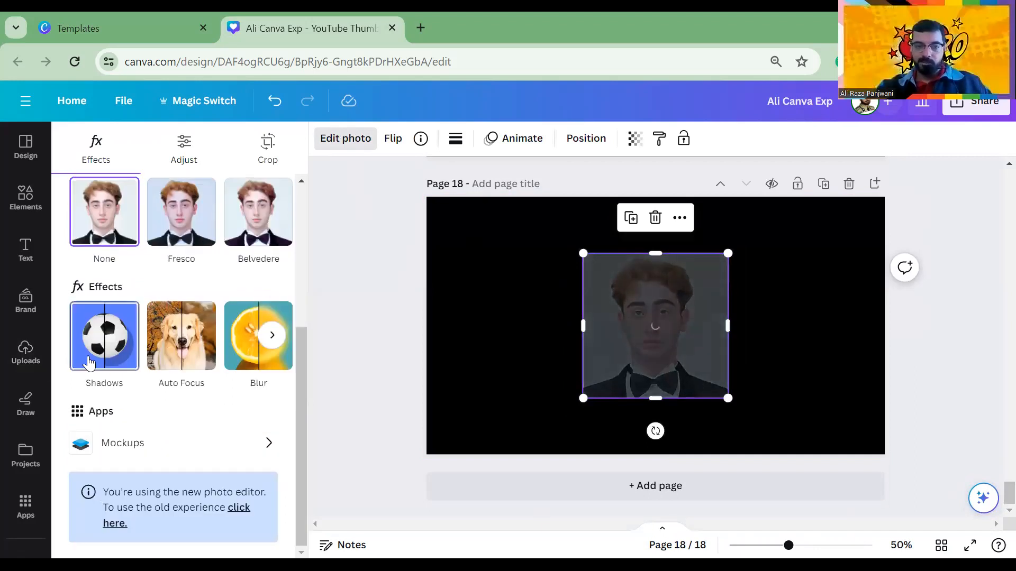
click(106, 368)
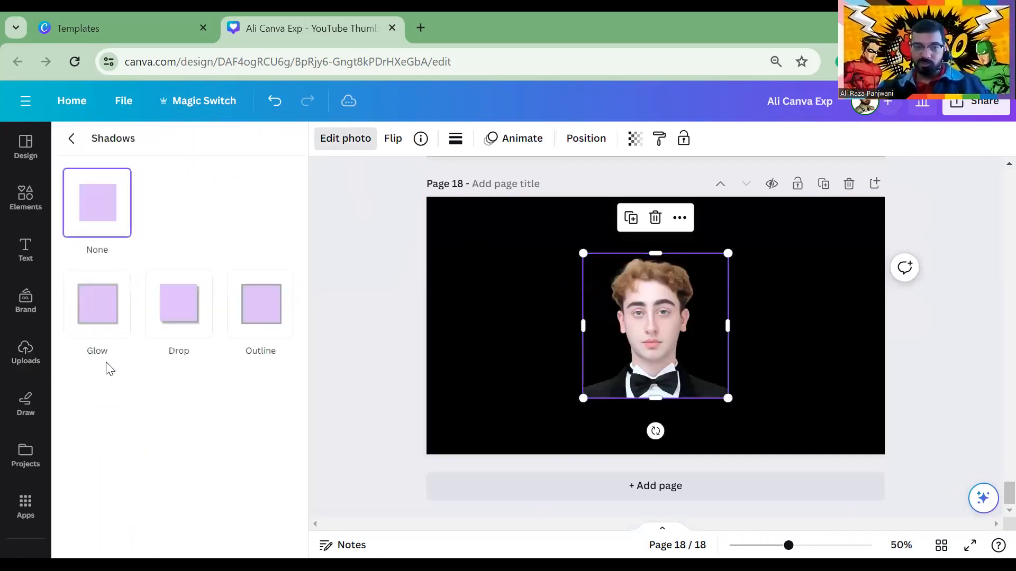
click(103, 314)
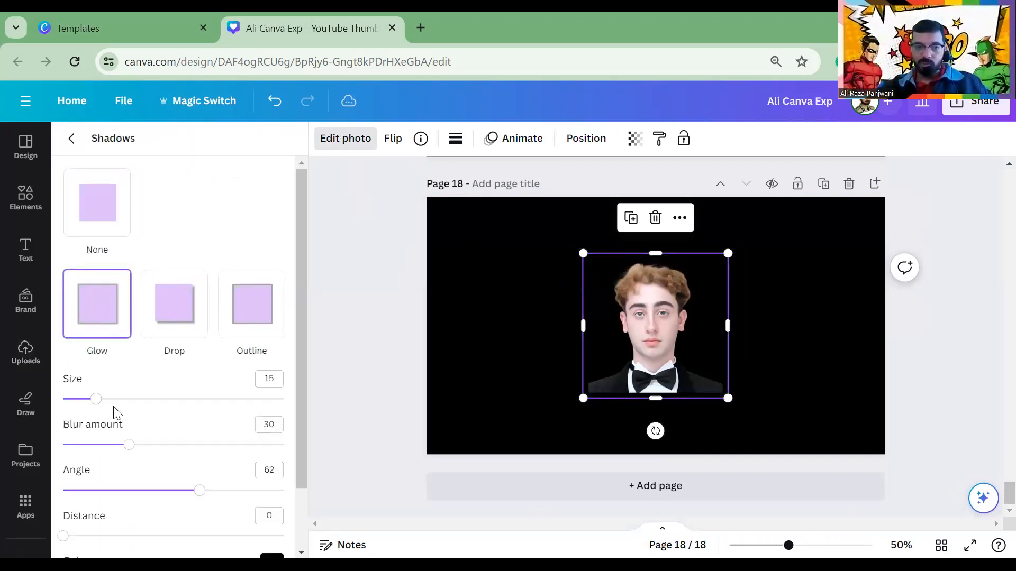
drag(122, 400, 233, 399)
scroll(199, 455, down, 2)
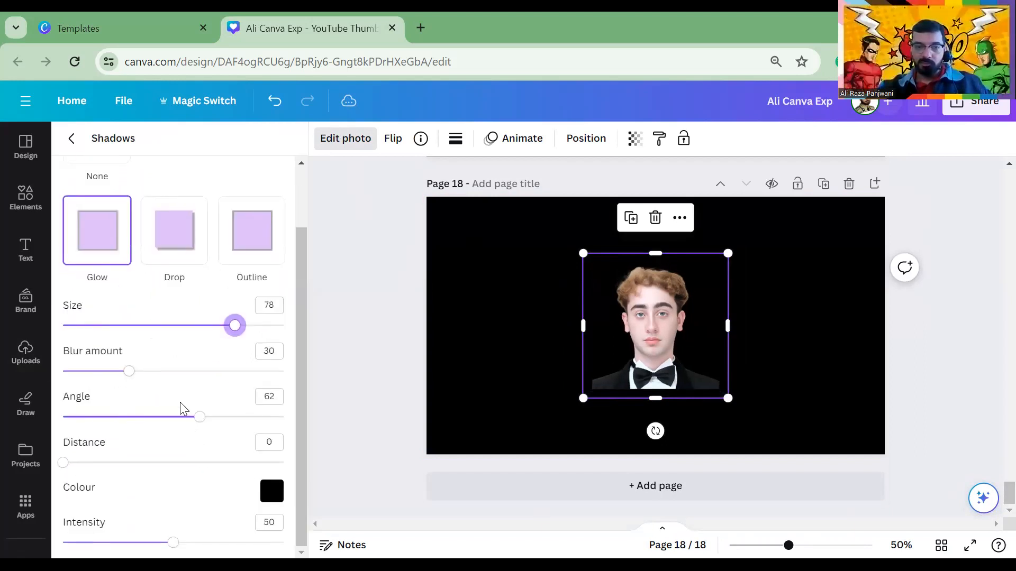
click(271, 491)
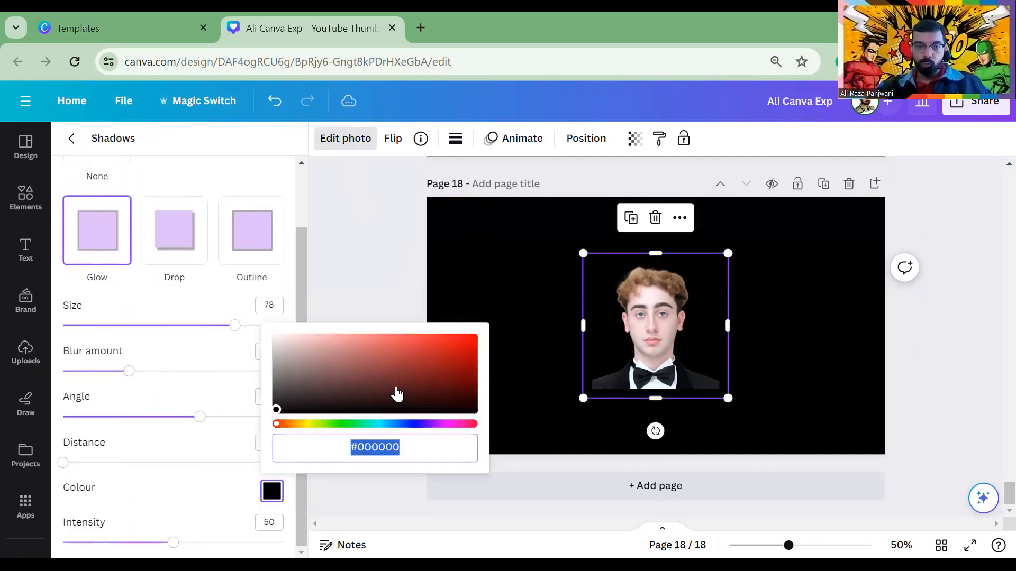
click(399, 362)
click(449, 346)
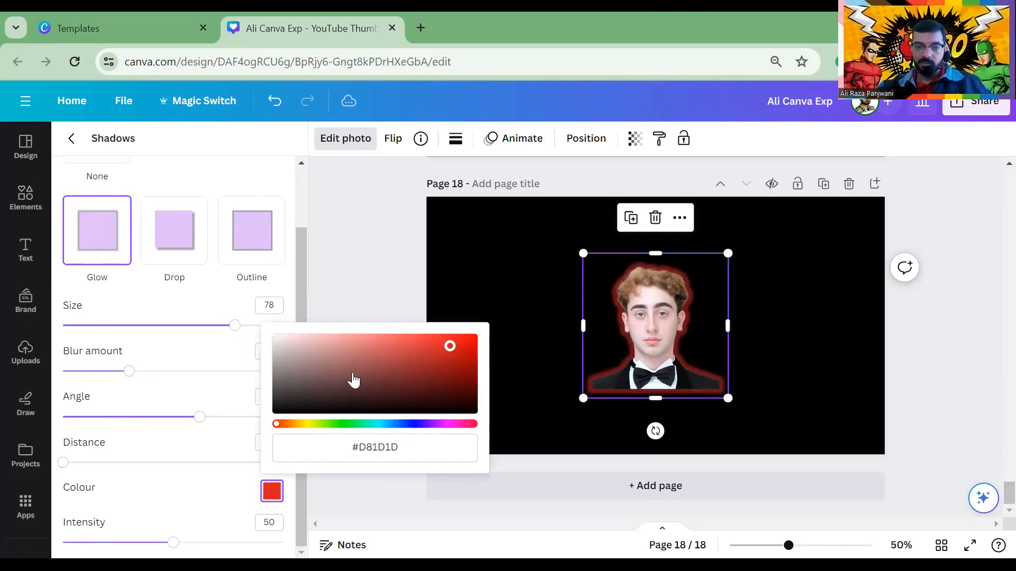
click(400, 424)
drag(392, 388, 506, 345)
Set the glow to blur 0, size 100, distance 40, intensity 100, then add page 19
drag(129, 371, 50, 390)
drag(235, 325, 284, 326)
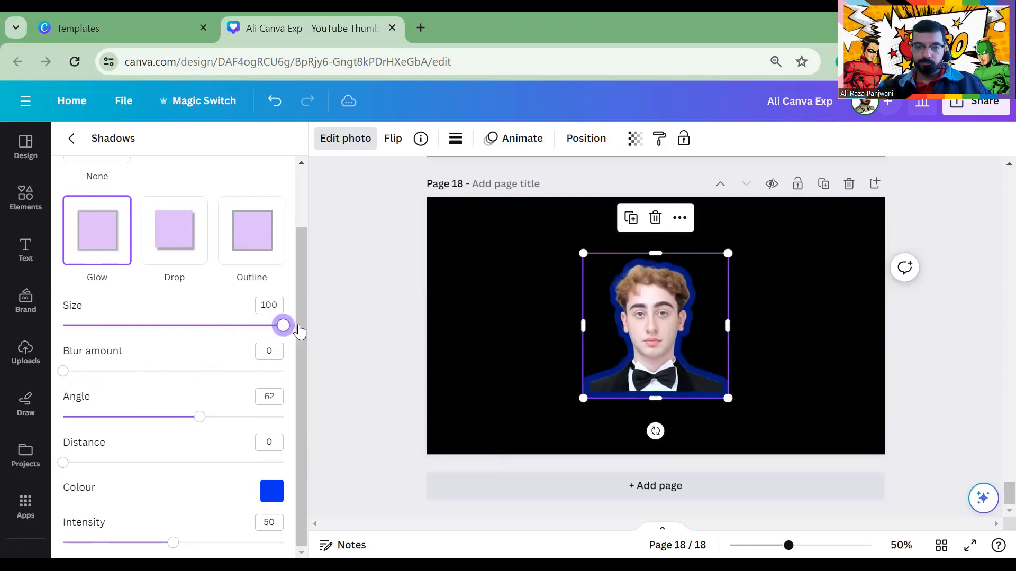
drag(69, 464, 249, 462)
drag(173, 544, 283, 543)
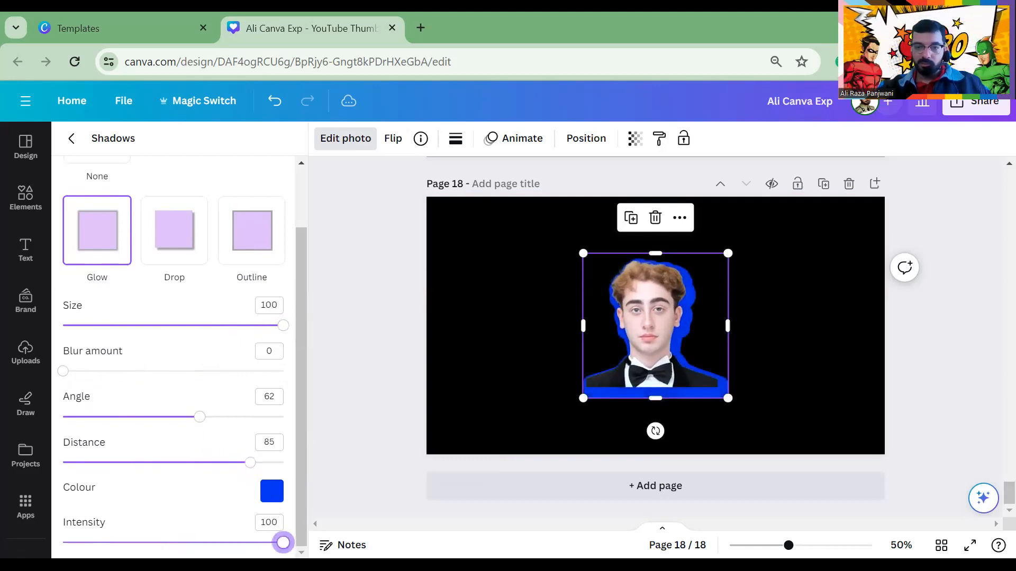
mouse_move(199, 417)
mouse_down()
mouse_move(113, 416)
mouse_move(180, 417)
mouse_up()
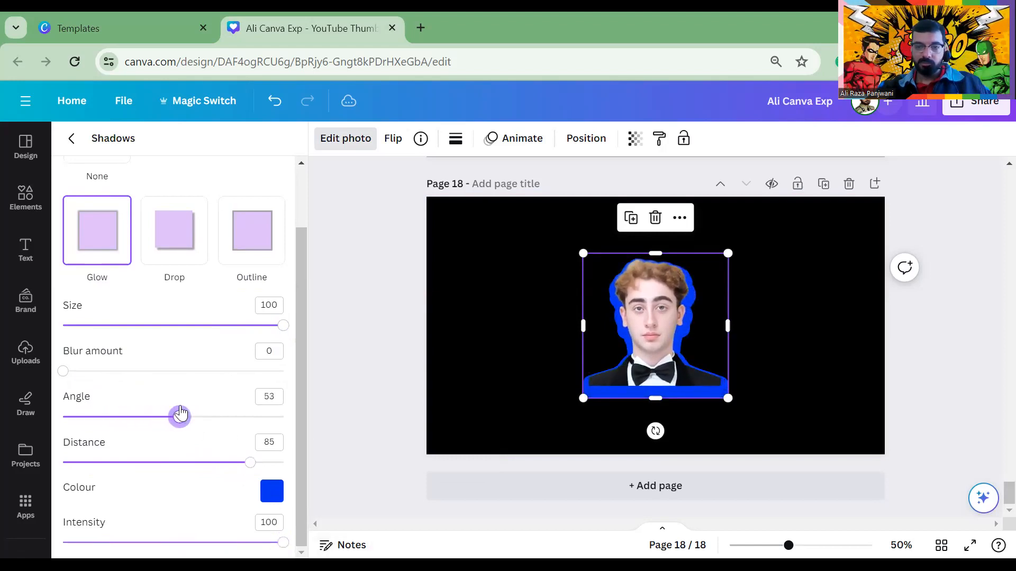
drag(249, 467, 151, 463)
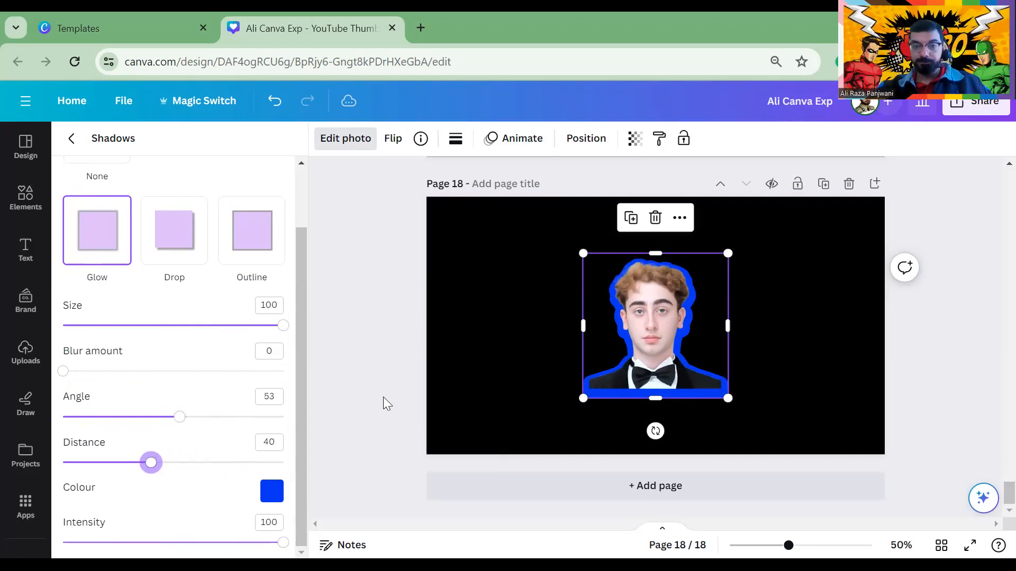
click(499, 332)
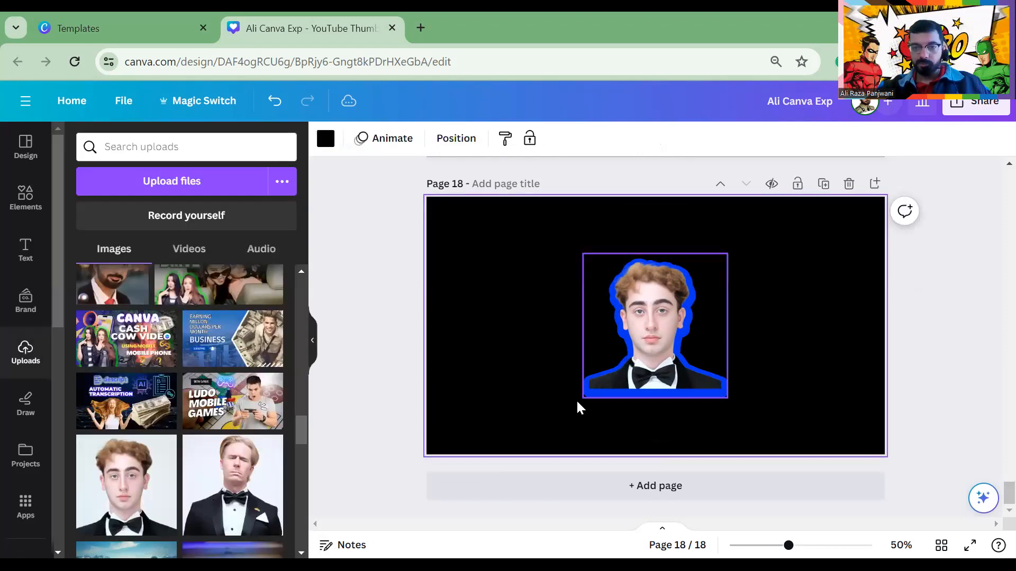
click(557, 484)
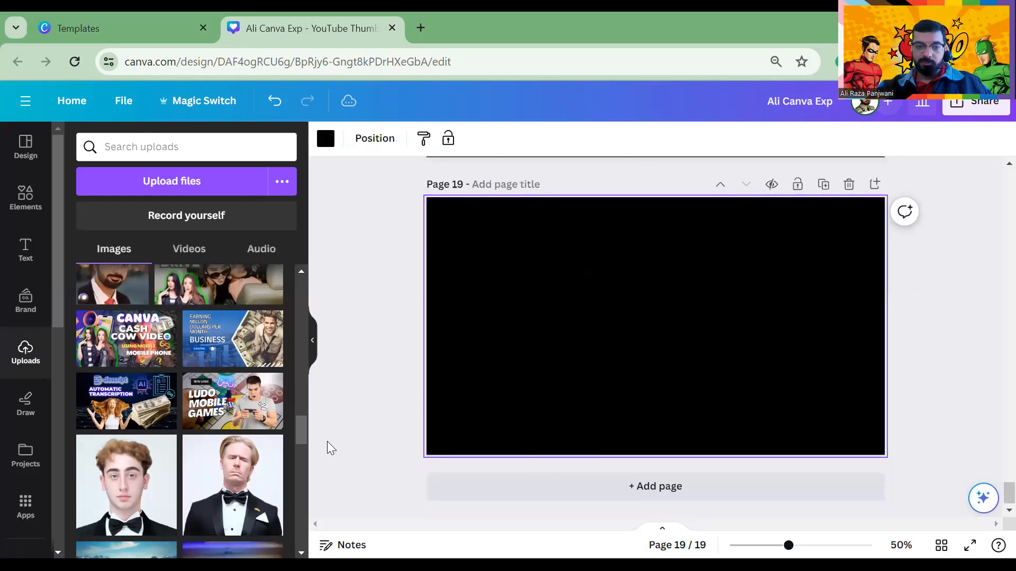
Put the Night Long Drive thumbnail on page 19 and the blond tuxedo man on new page 20
click(171, 302)
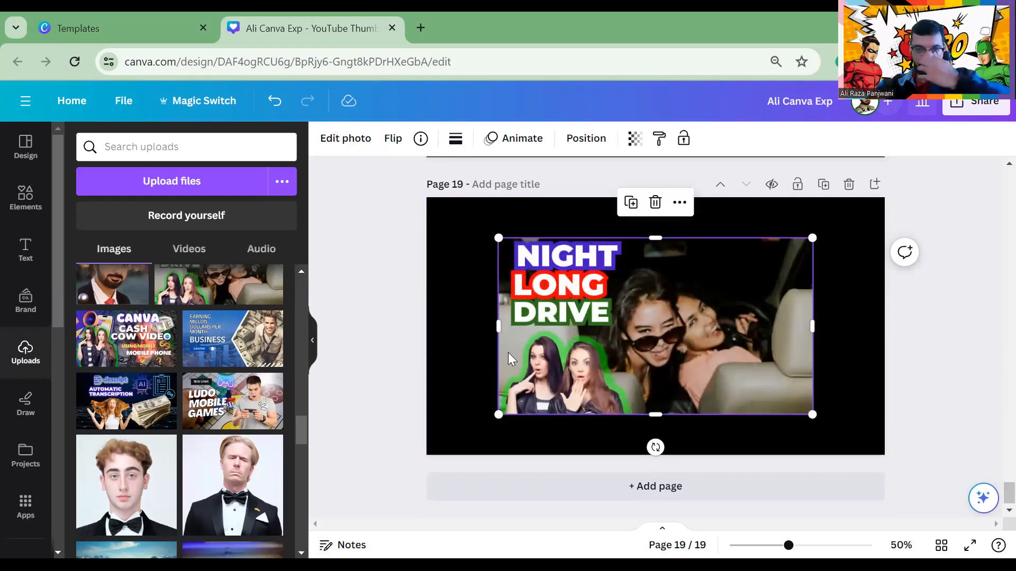
click(579, 492)
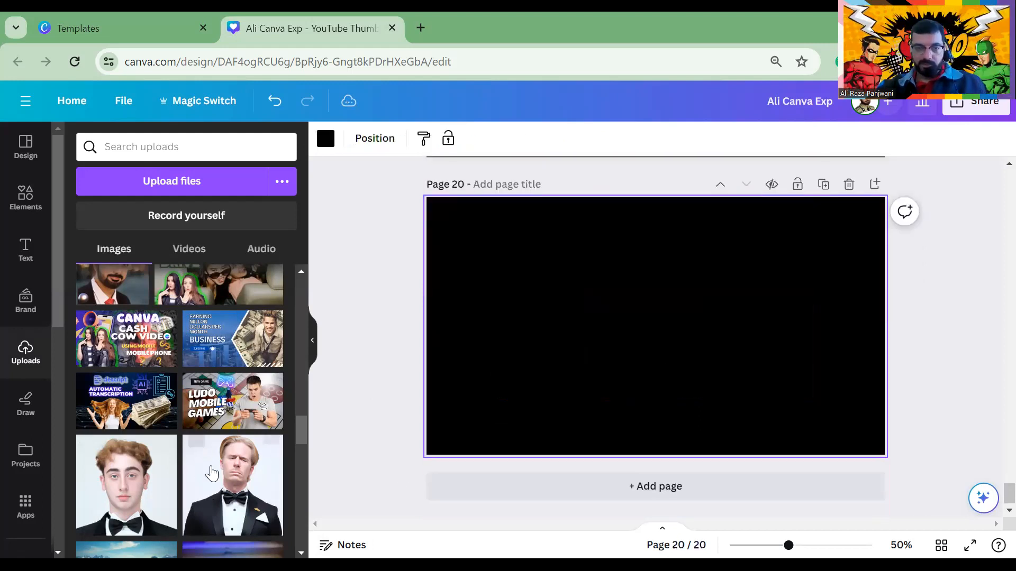
click(211, 470)
Remove the tuxedo man's white background with BG Remover
click(476, 319)
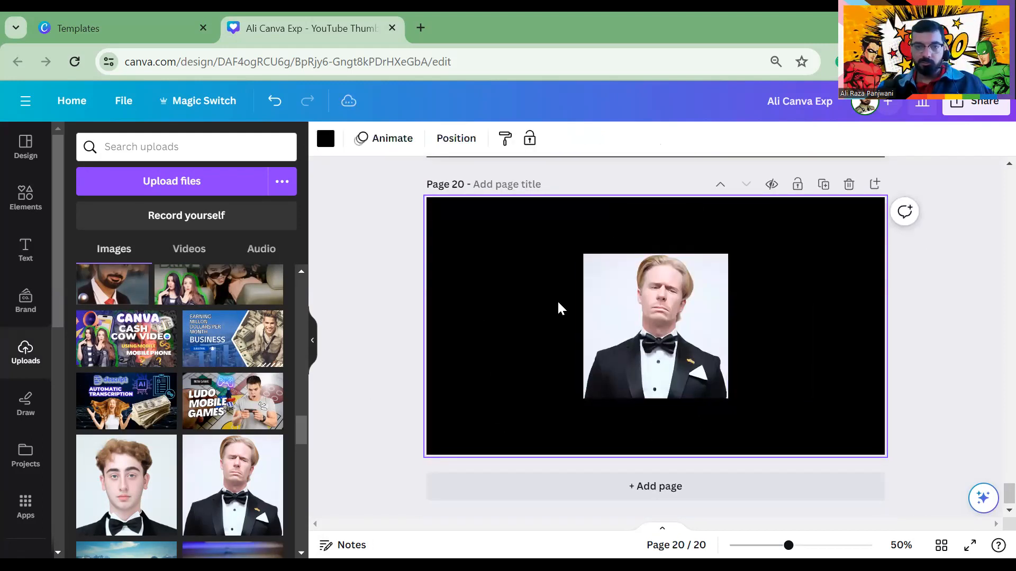
click(649, 347)
click(341, 138)
click(102, 246)
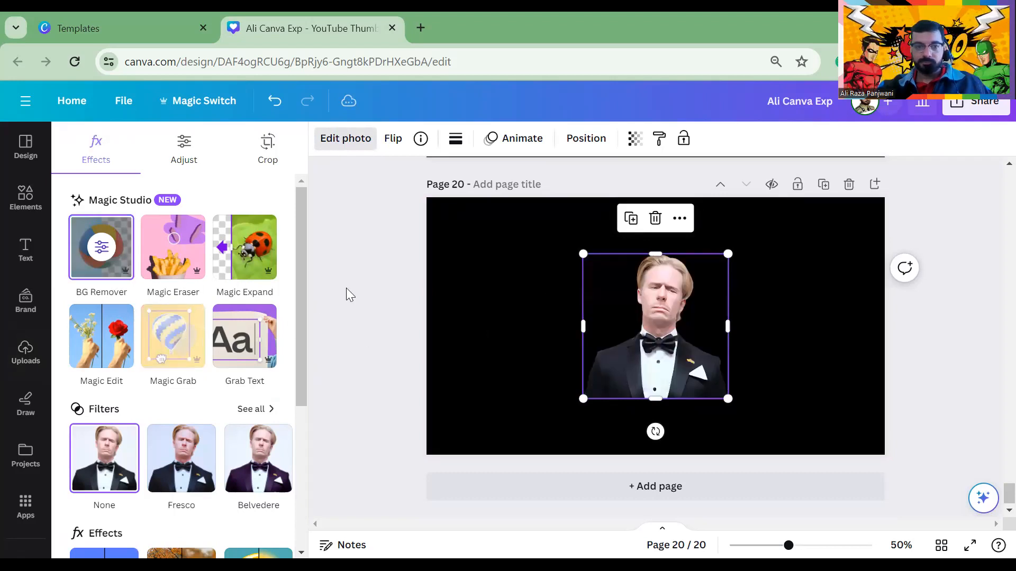
click(469, 276)
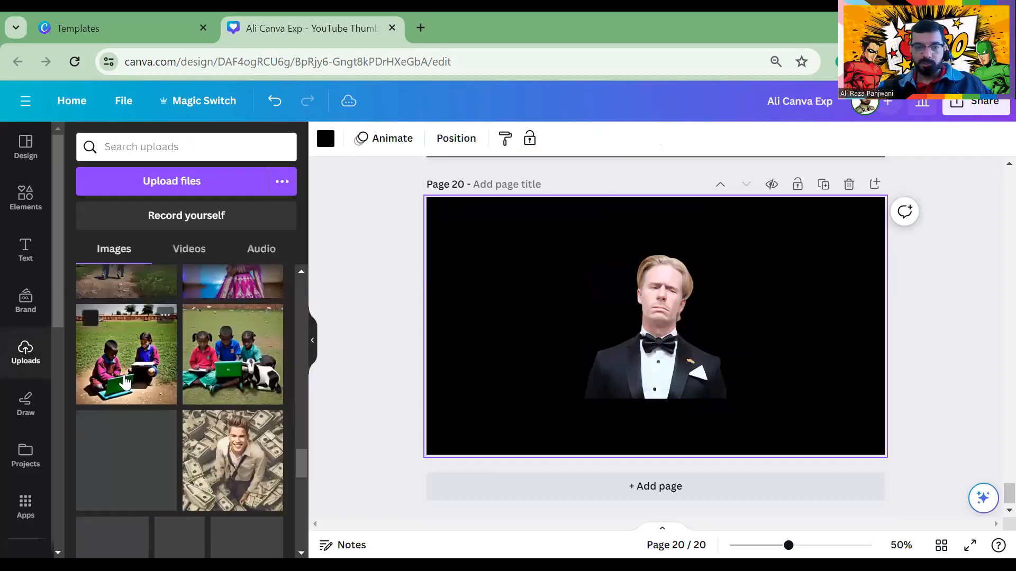
scroll(138, 344, up, 10)
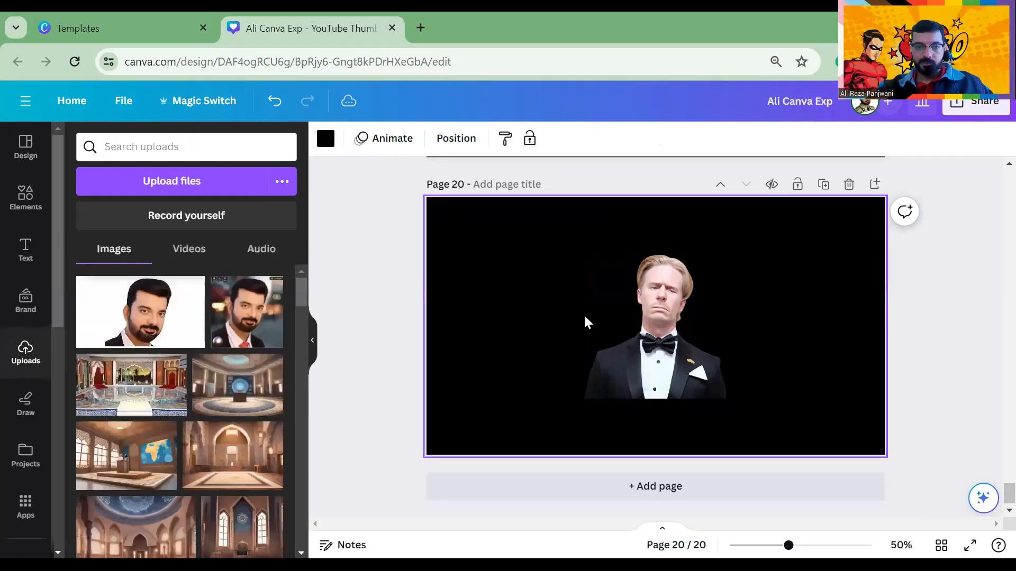
click(647, 299)
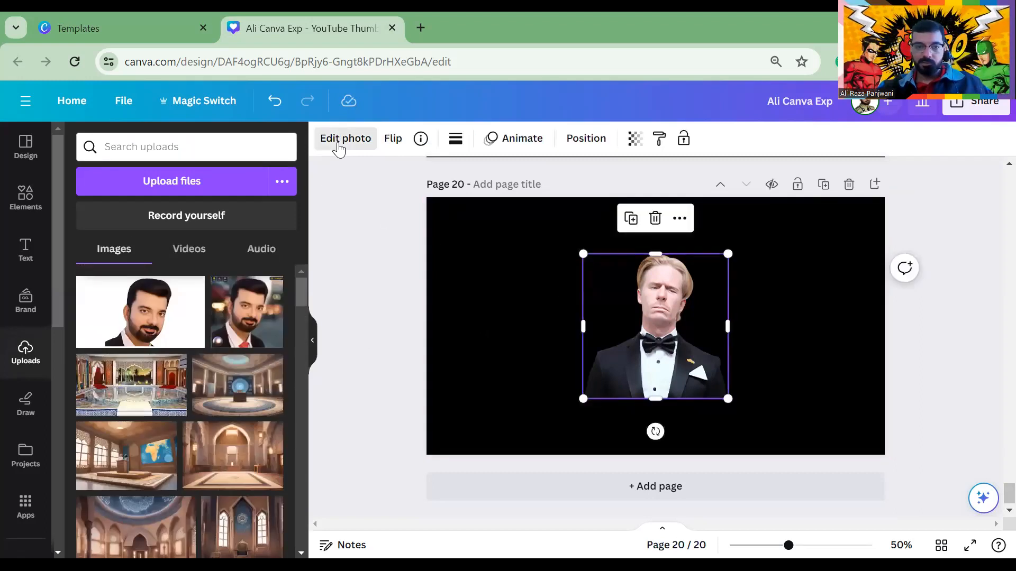
Give the tuxedo portrait a Glow shadow of size about 68 in a medium green
click(337, 141)
scroll(117, 417, down, 5)
click(109, 338)
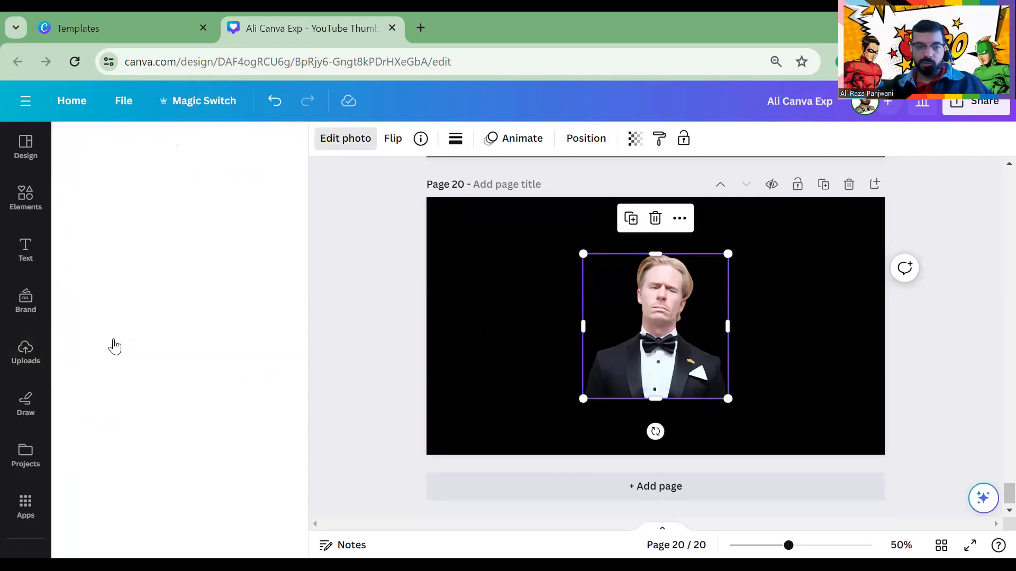
click(97, 307)
drag(106, 400, 213, 419)
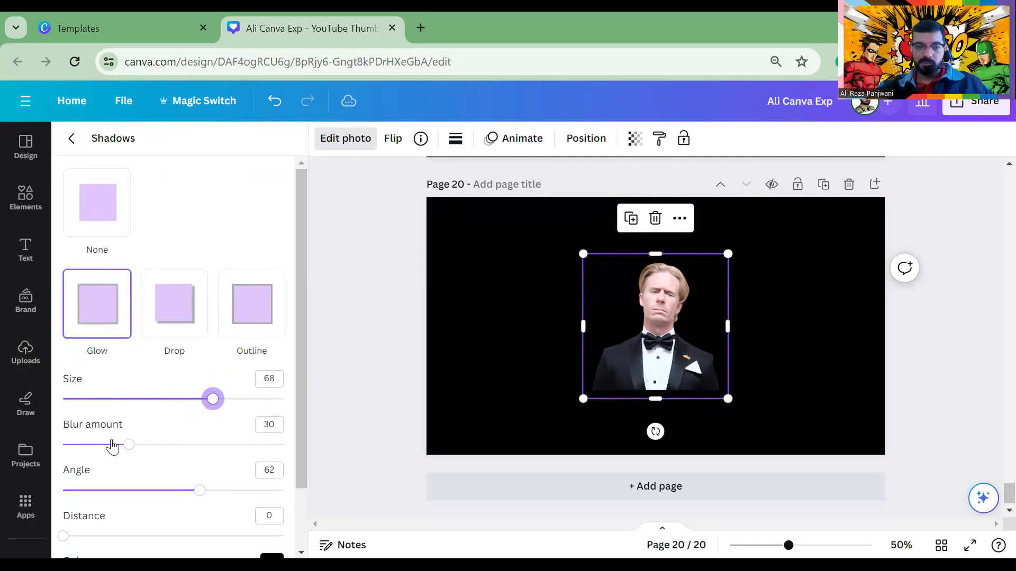
scroll(253, 456, down, 2)
click(271, 491)
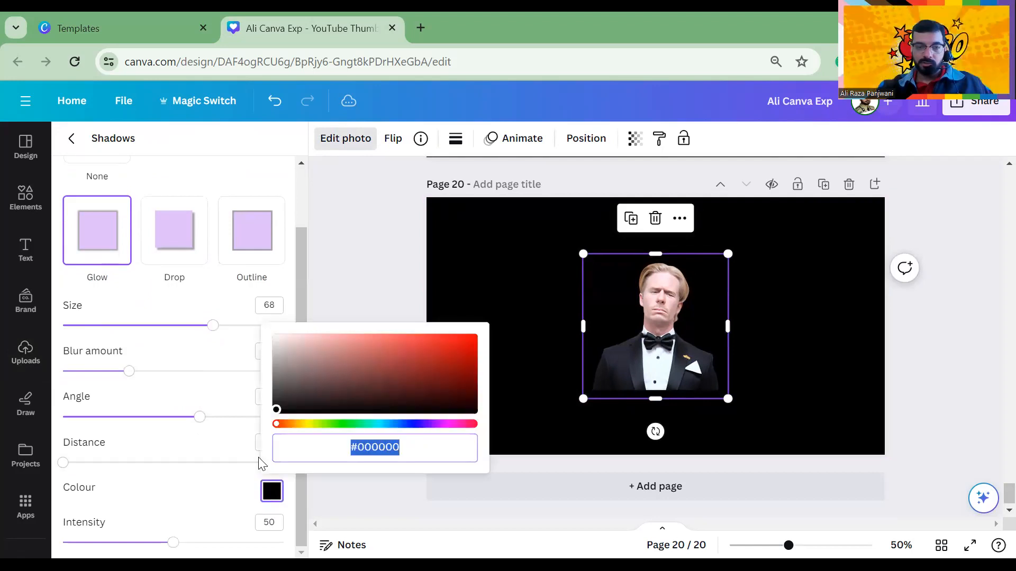
click(363, 424)
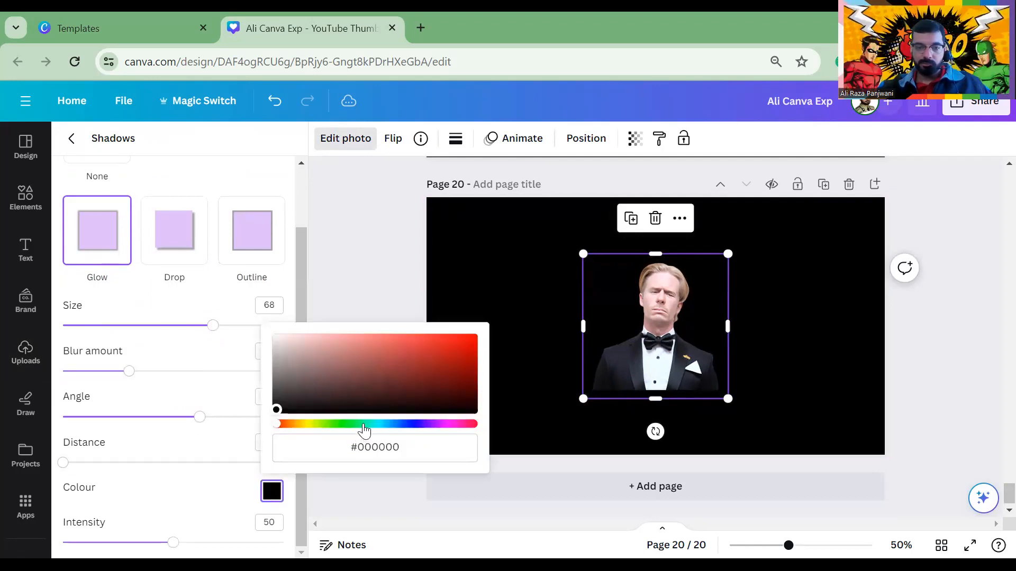
mouse_move(442, 351)
mouse_down()
mouse_move(466, 408)
mouse_move(379, 358)
mouse_move(347, 367)
mouse_move(417, 385)
mouse_move(393, 362)
mouse_move(437, 359)
mouse_up()
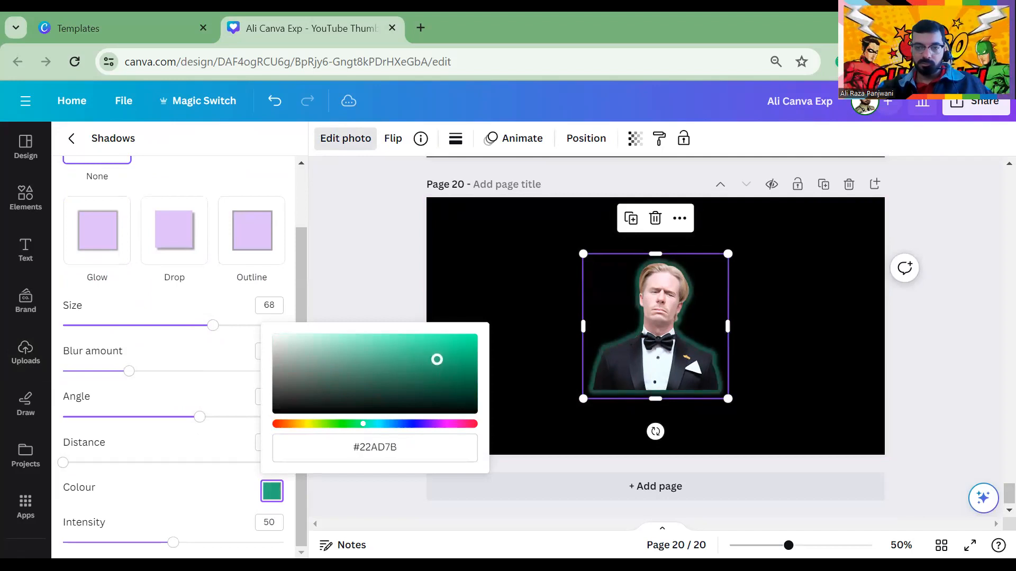
Set the glow's blur and intensity to 100, centred at distance 0
drag(120, 379, 312, 371)
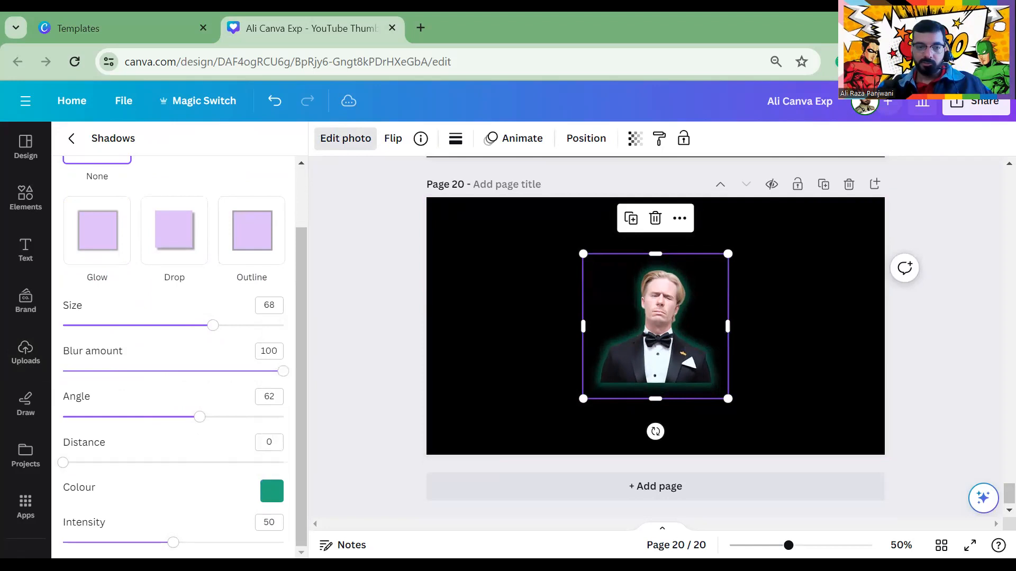
drag(174, 543, 230, 552)
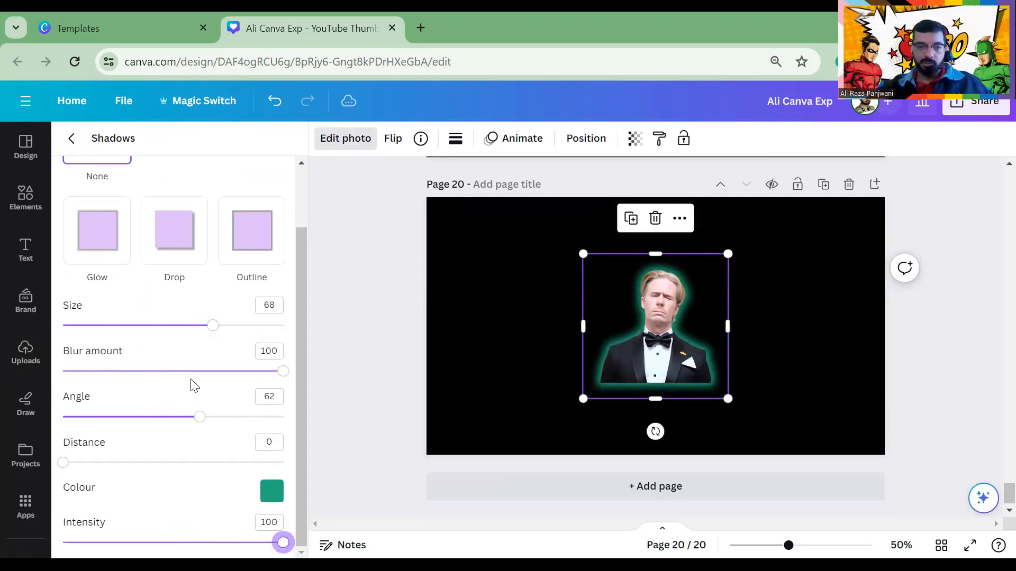
drag(180, 378, 411, 366)
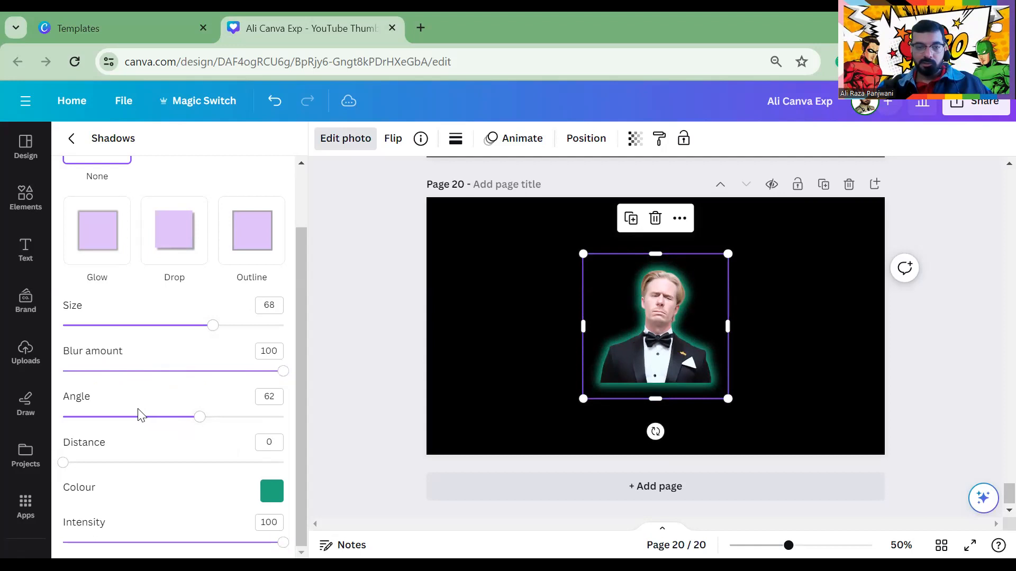
drag(74, 467, 48, 438)
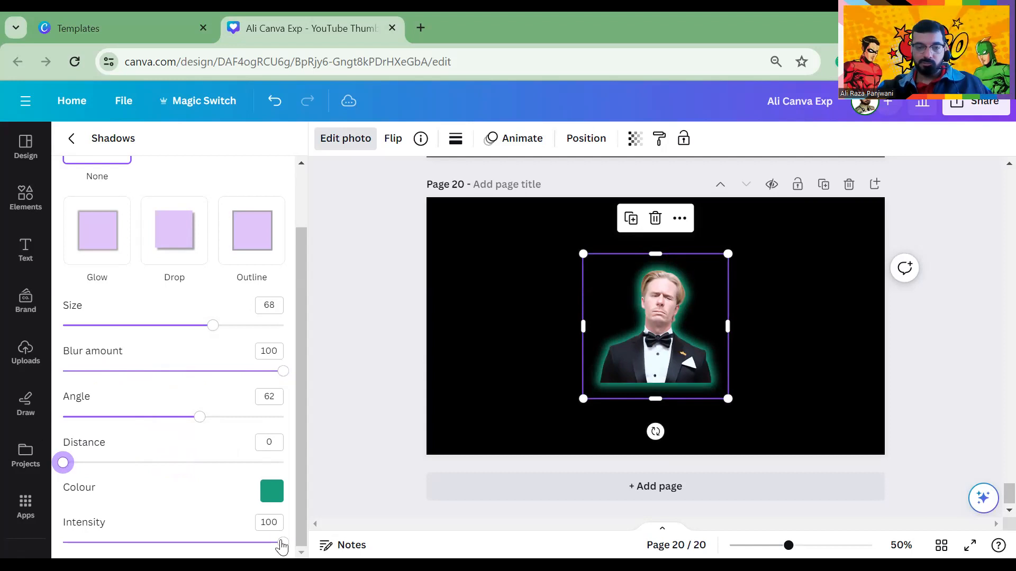
drag(282, 544, 408, 536)
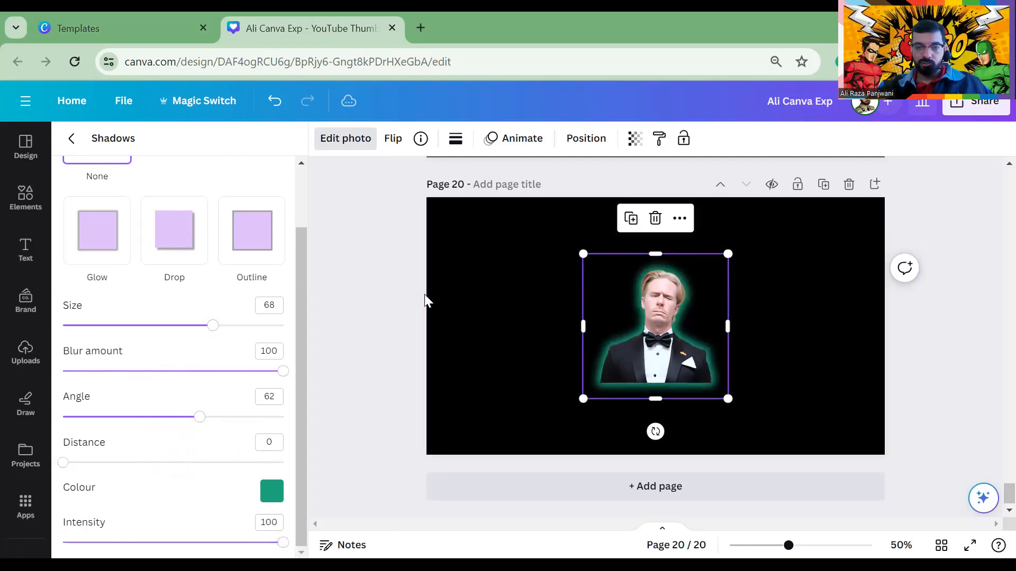
click(454, 324)
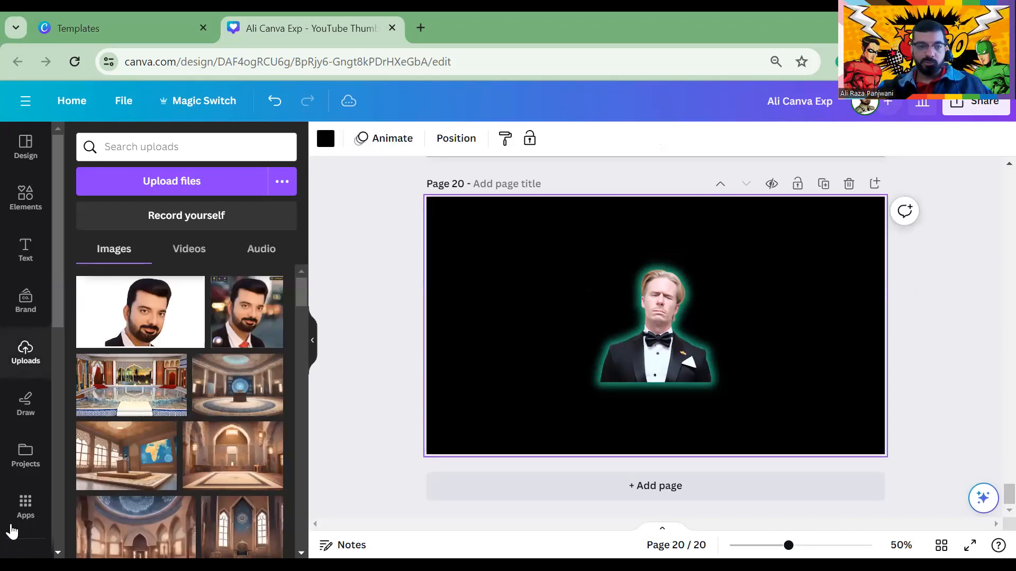
click(24, 505)
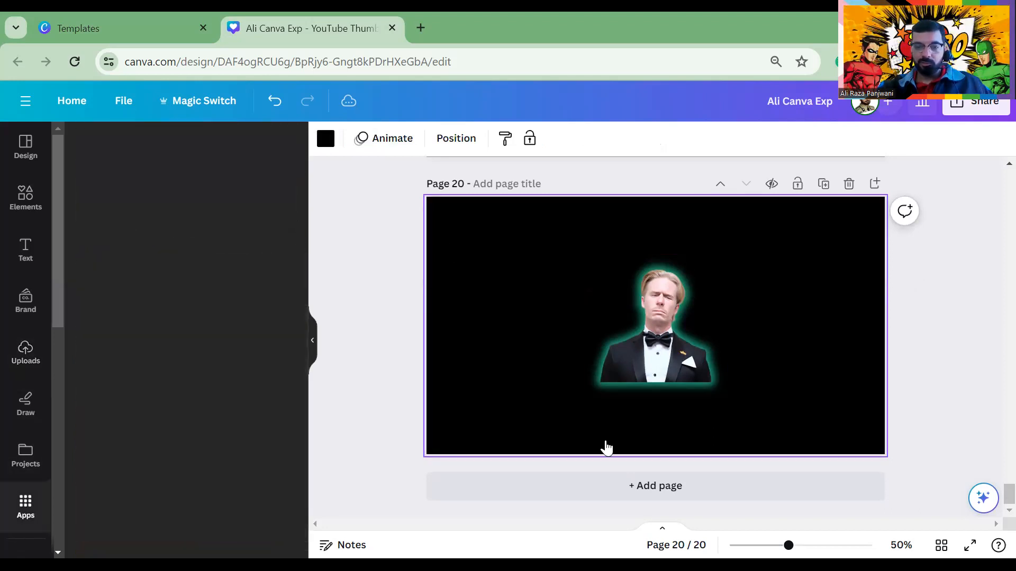
Add page 21, cartoonify the microphone speaker photo, and place it enlarged at the upper left
click(465, 487)
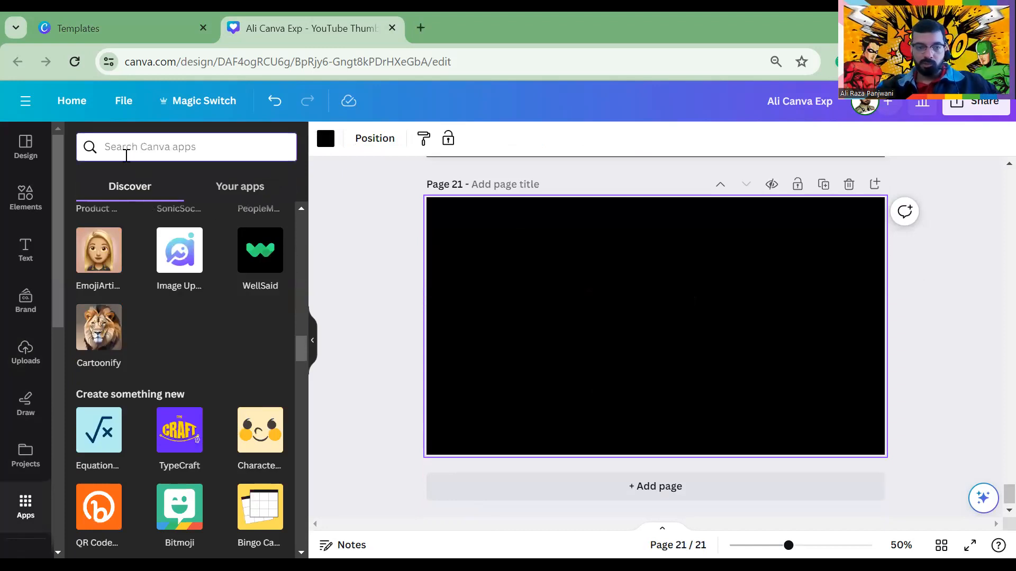
click(106, 354)
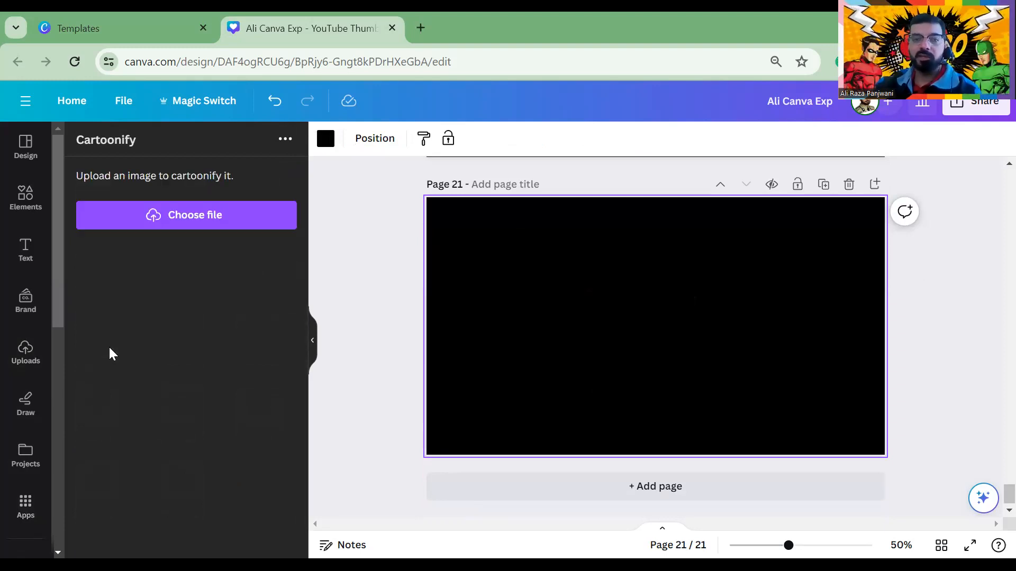
click(265, 212)
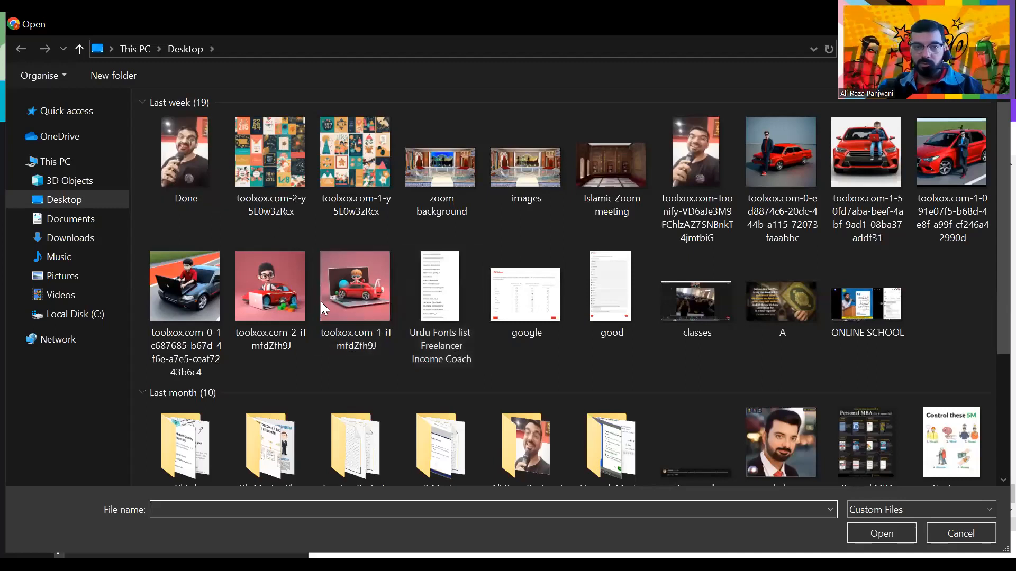
double_click(525, 452)
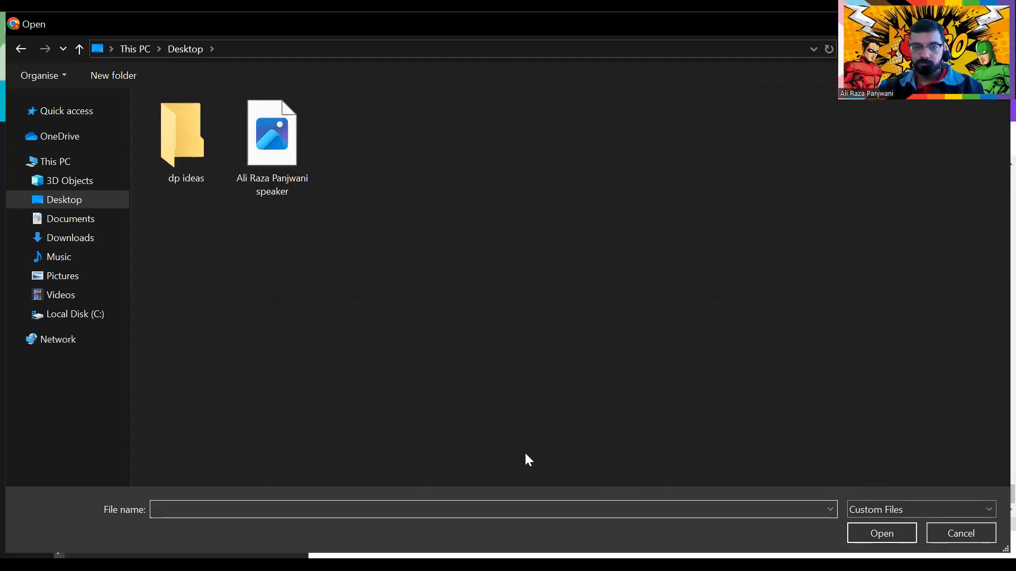
double_click(258, 150)
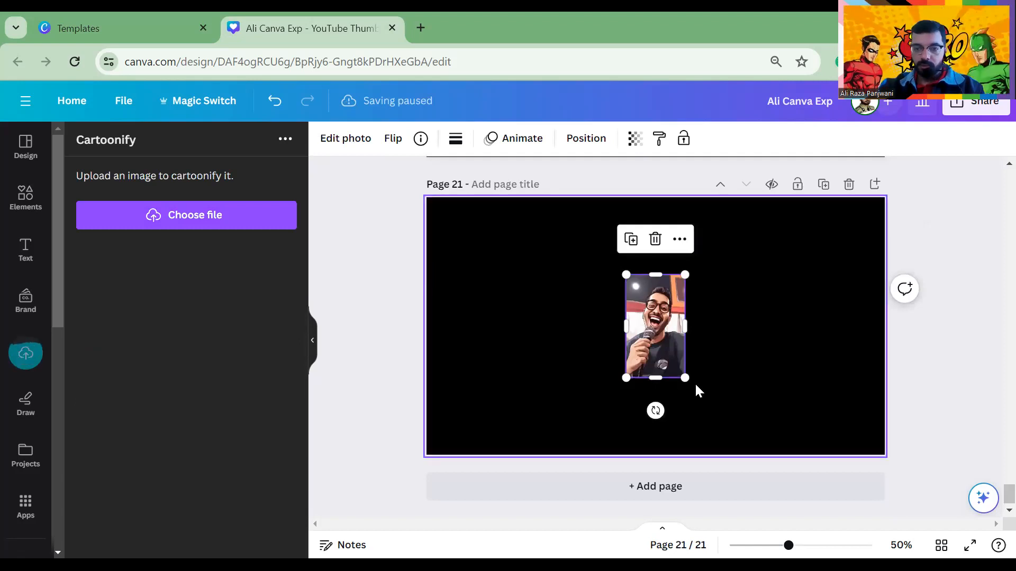
drag(685, 378, 796, 426)
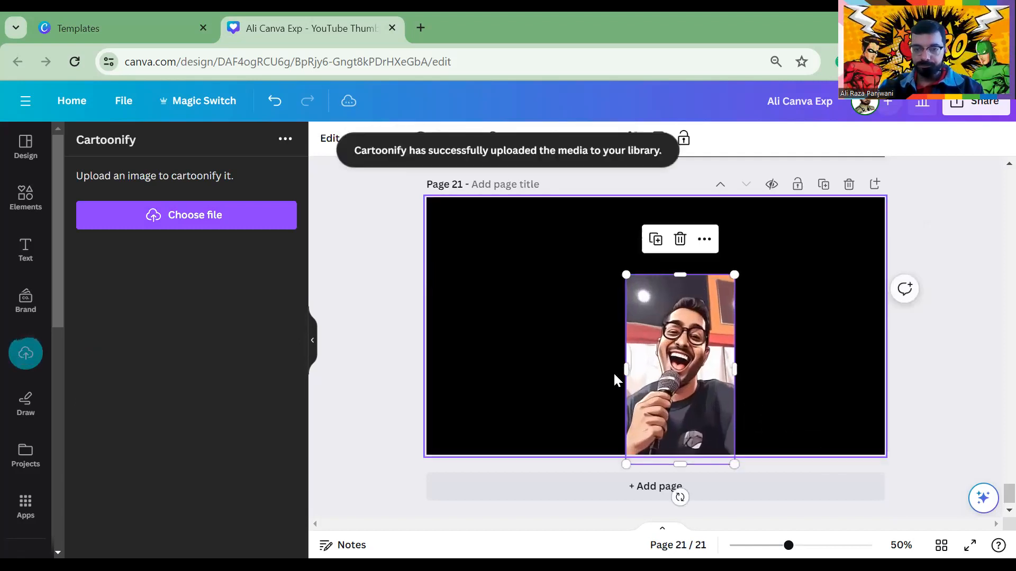
drag(666, 368, 499, 317)
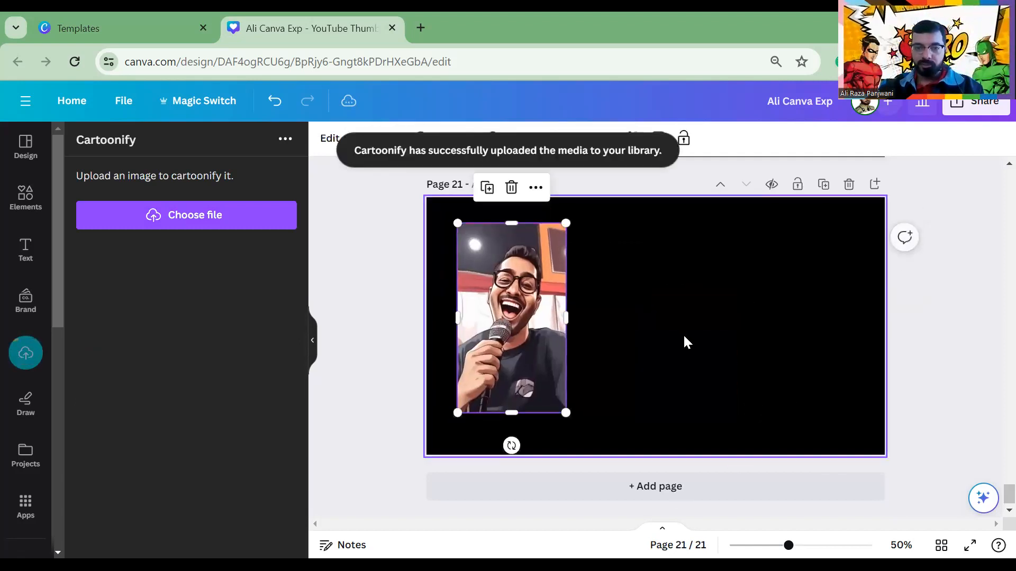
click(684, 343)
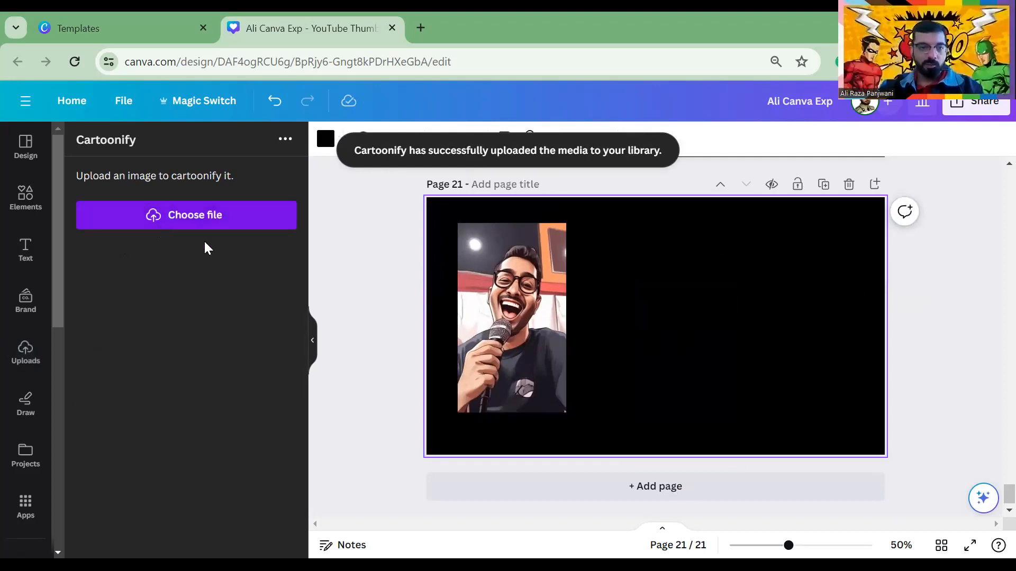
Cartoonify the bearded-man profile photo from Downloads, enlarge it beside the first, then add page 22
click(203, 222)
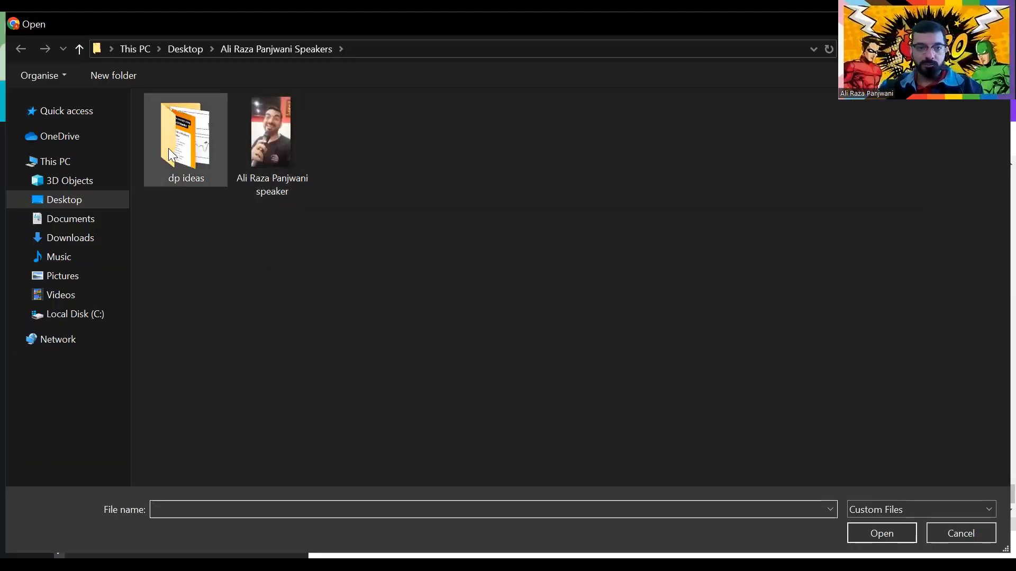
click(45, 210)
scroll(431, 284, down, 3)
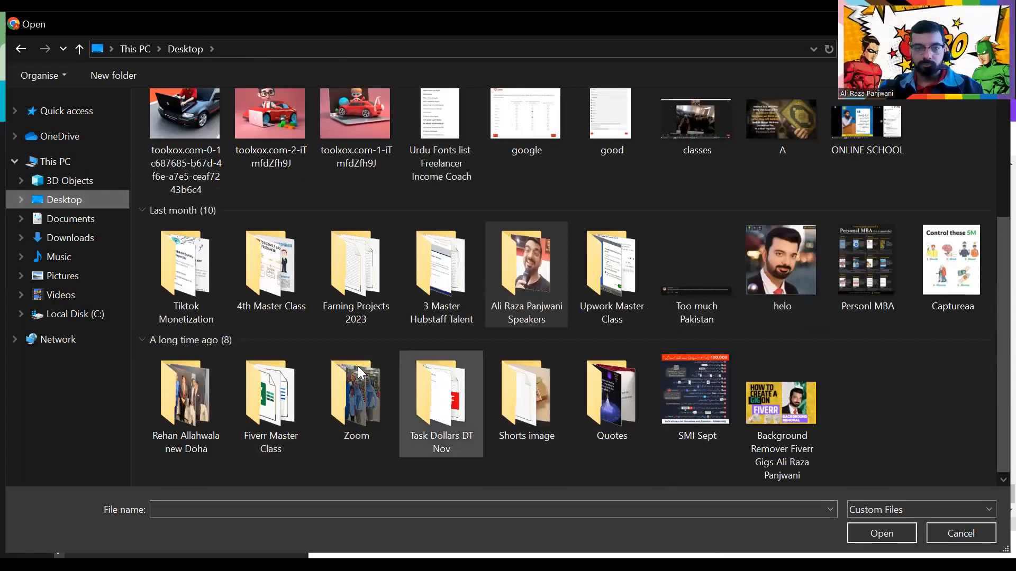
scroll(223, 333, up, 3)
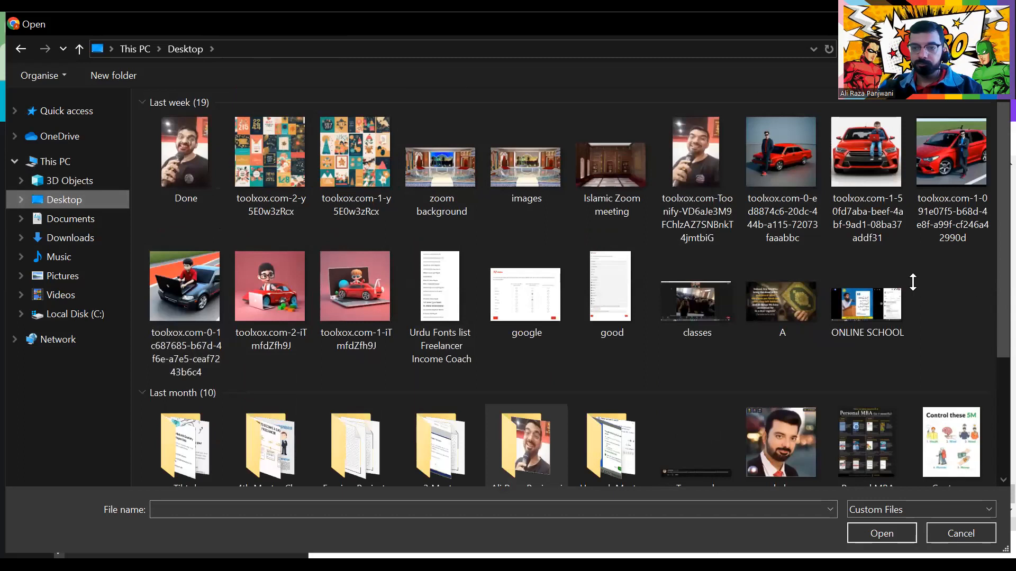
click(70, 238)
double_click(251, 312)
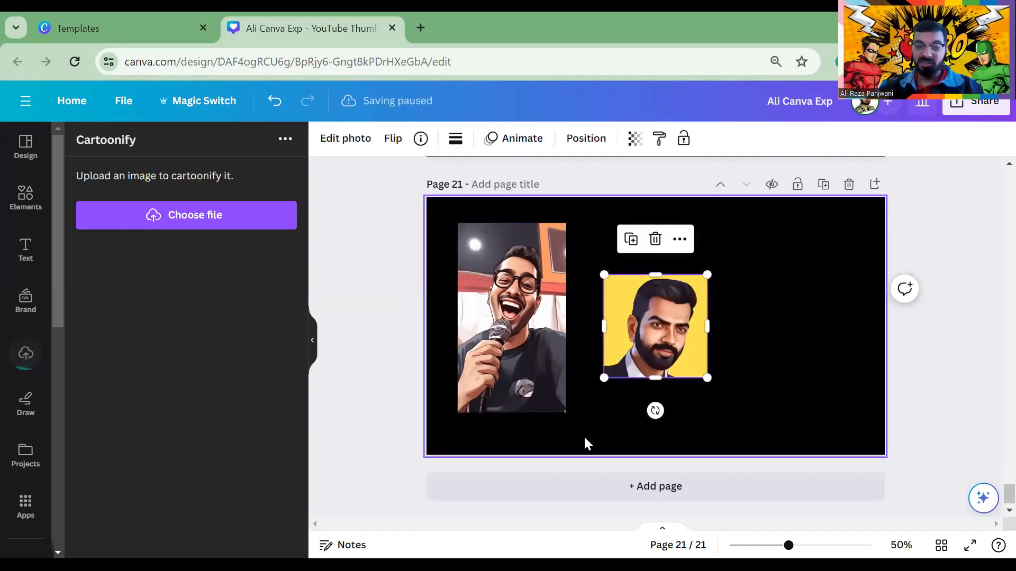
drag(713, 335, 815, 437)
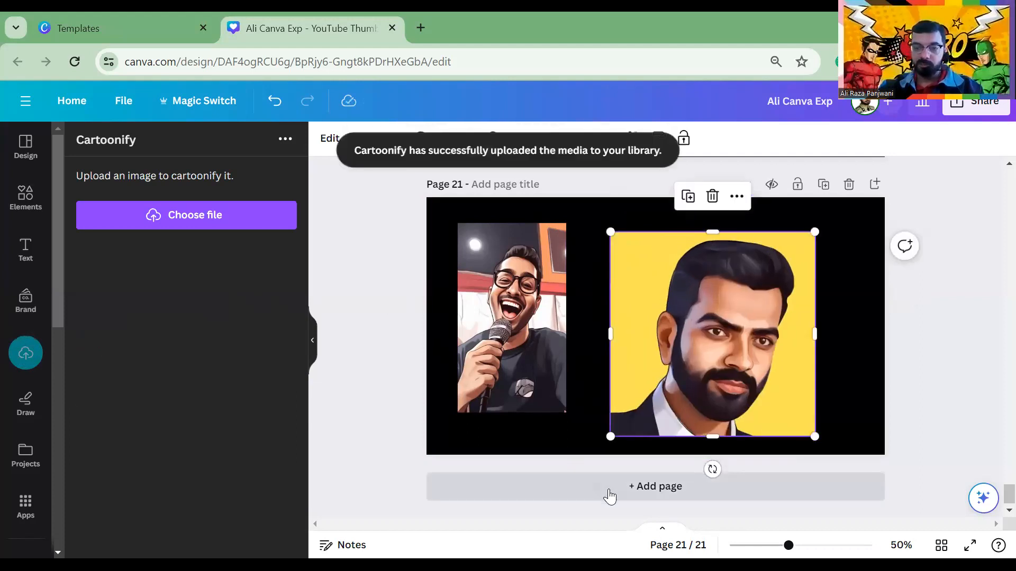
click(603, 487)
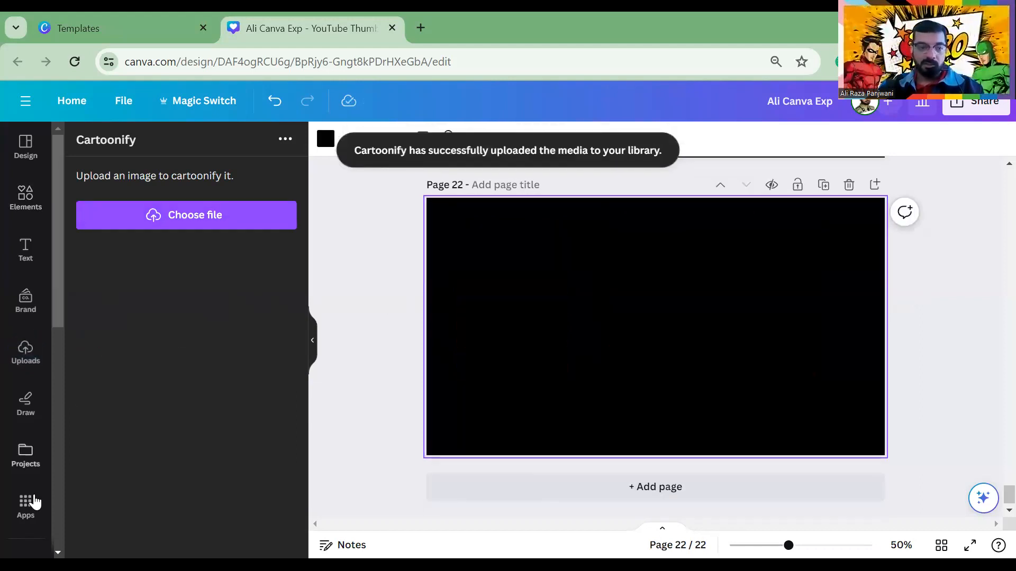
Search the apps for 'gic' and open Magic Media
click(21, 510)
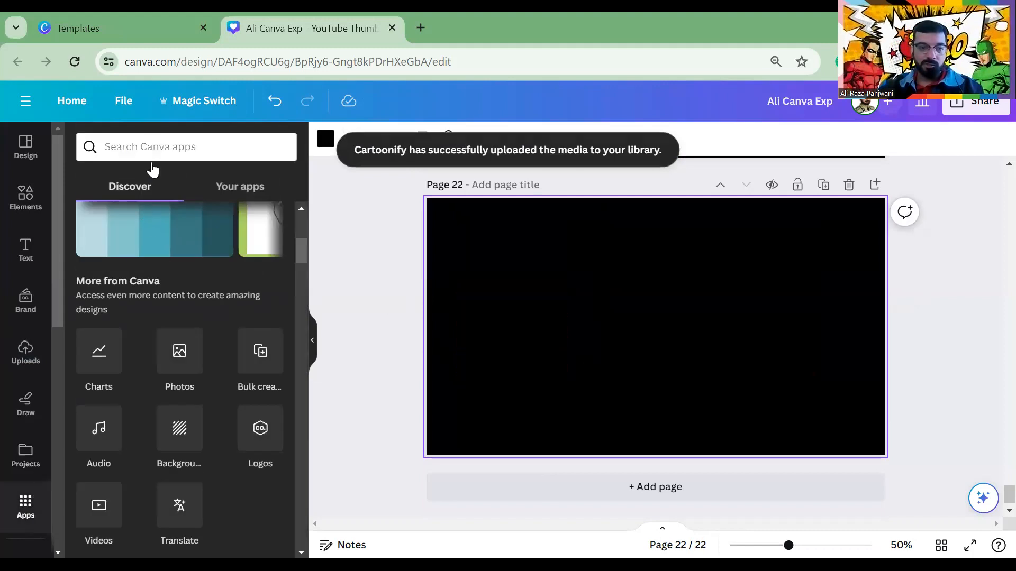
click(152, 146)
text(gic)
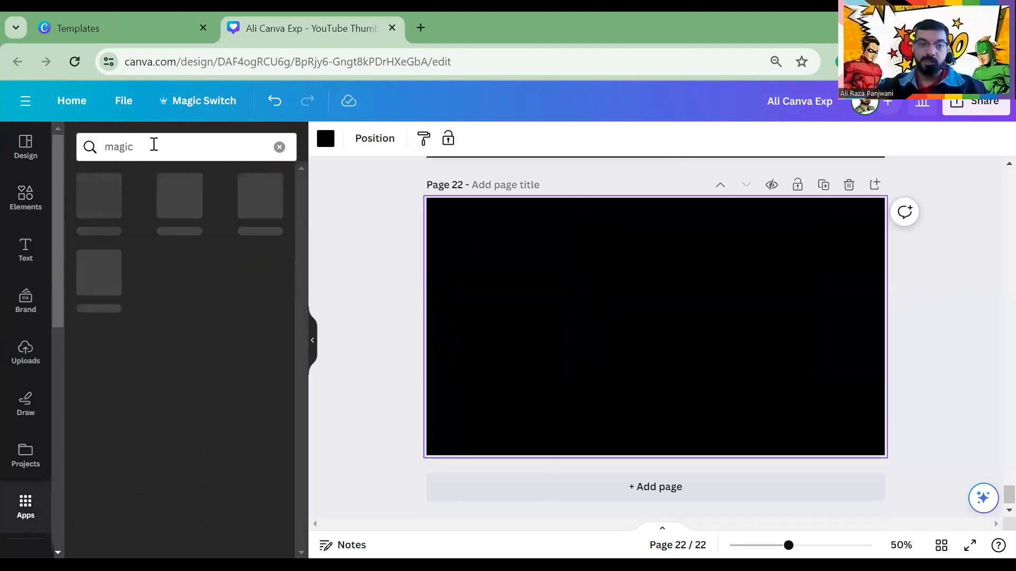
click(109, 202)
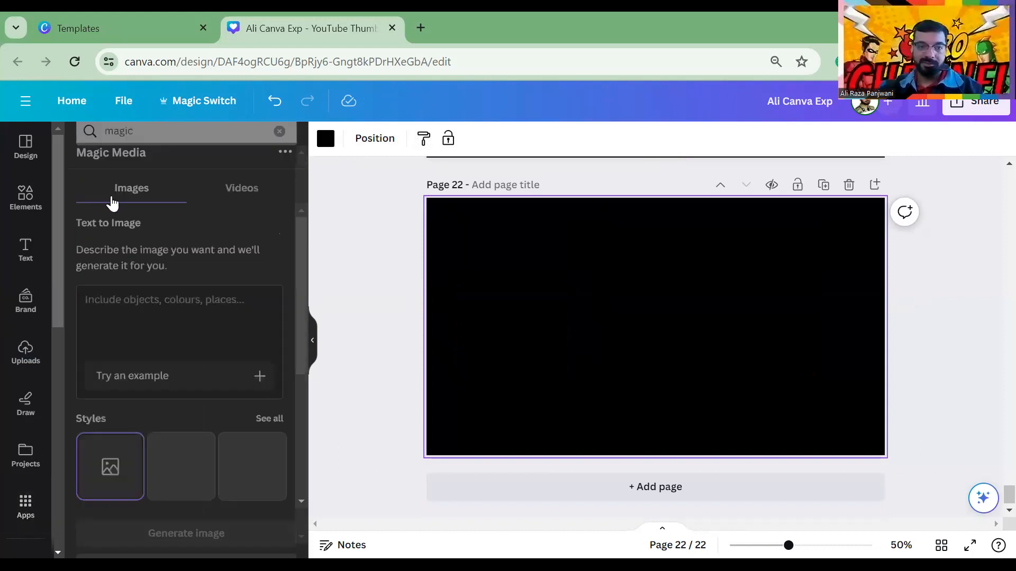
Write a prompt for a 3D 'facebook' logo with a young boy's name in neon blue wall art
click(139, 292)
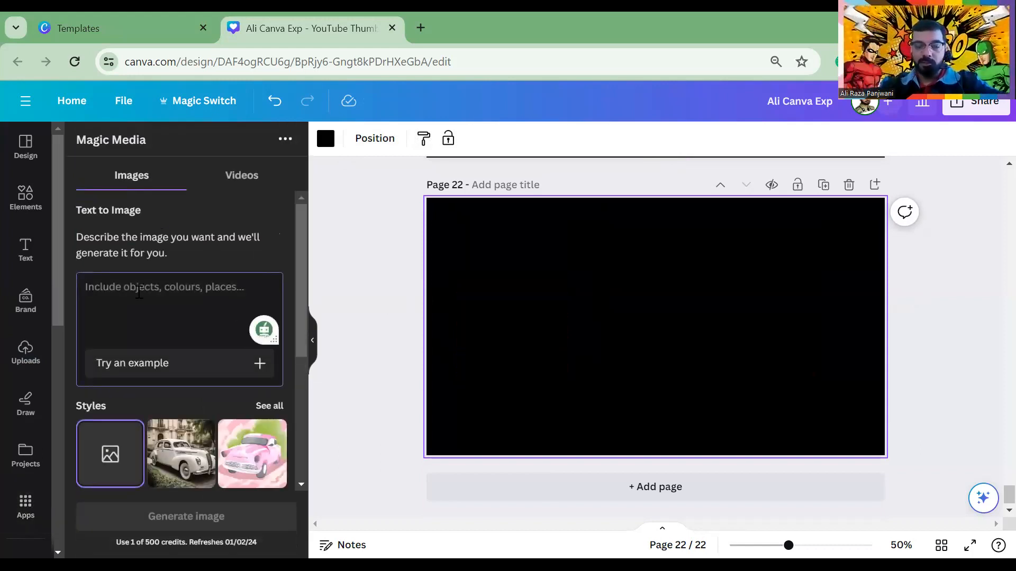
text(3d)
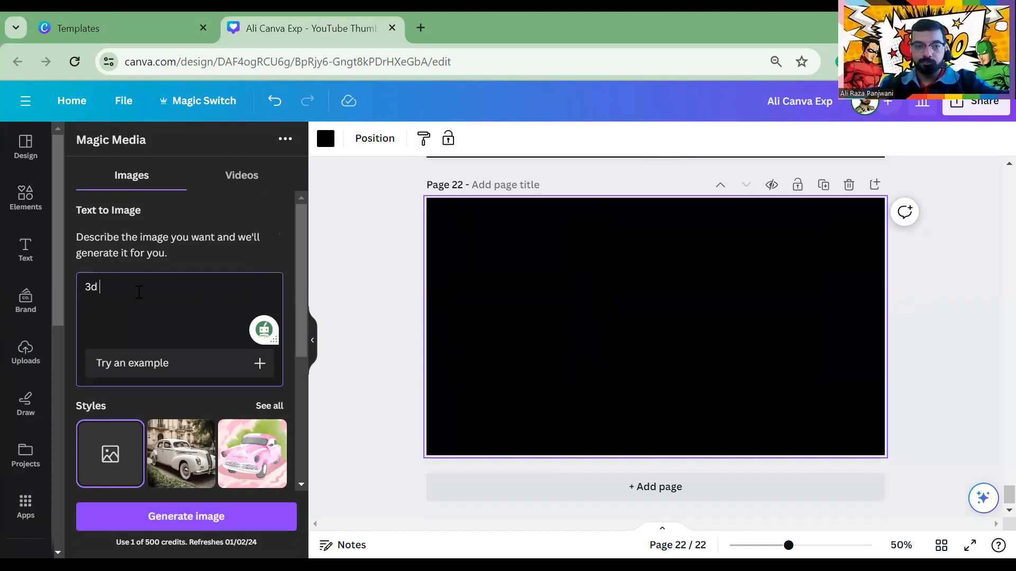
text( faceboo)
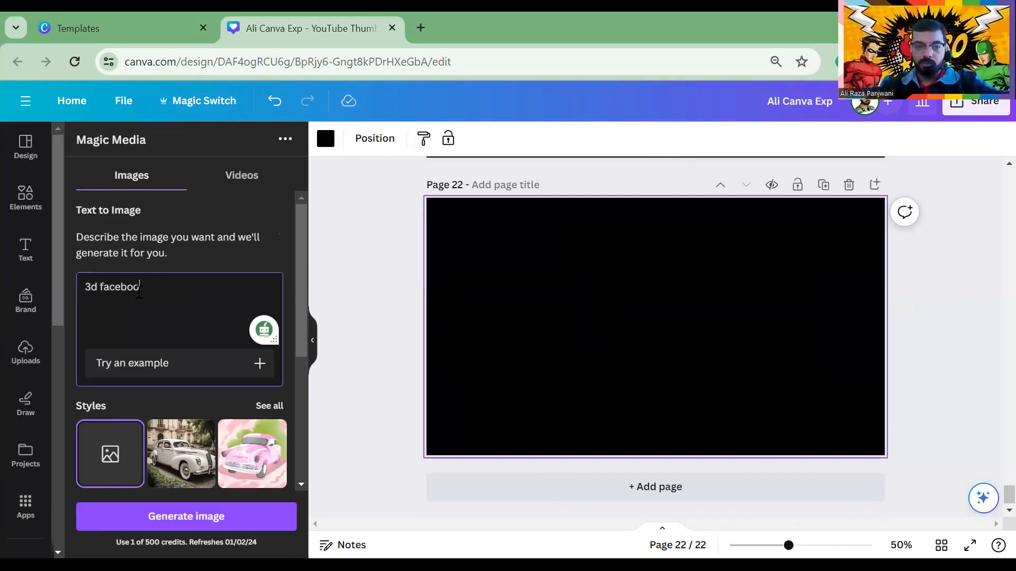
text(k logo with)
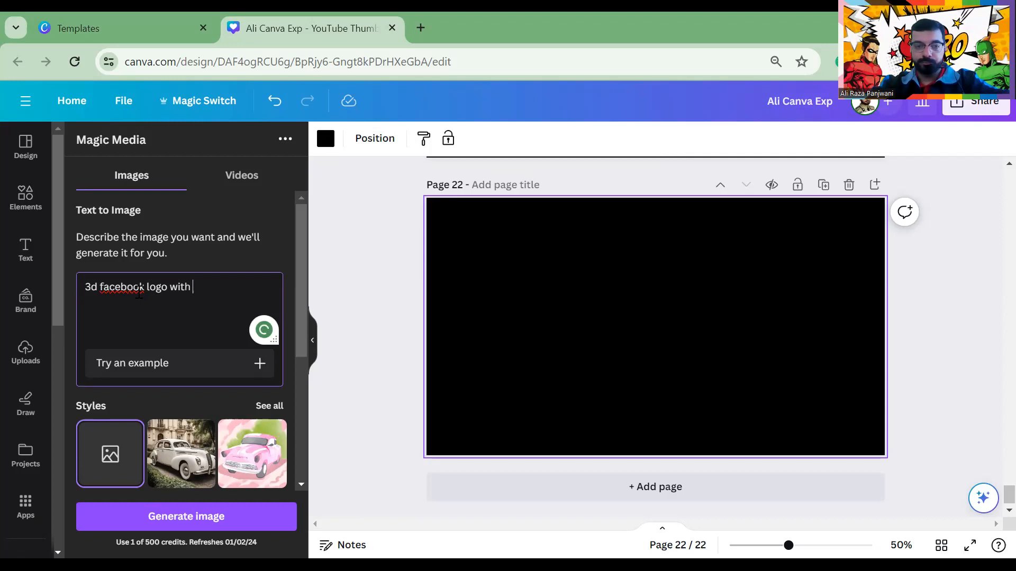
text( younda)
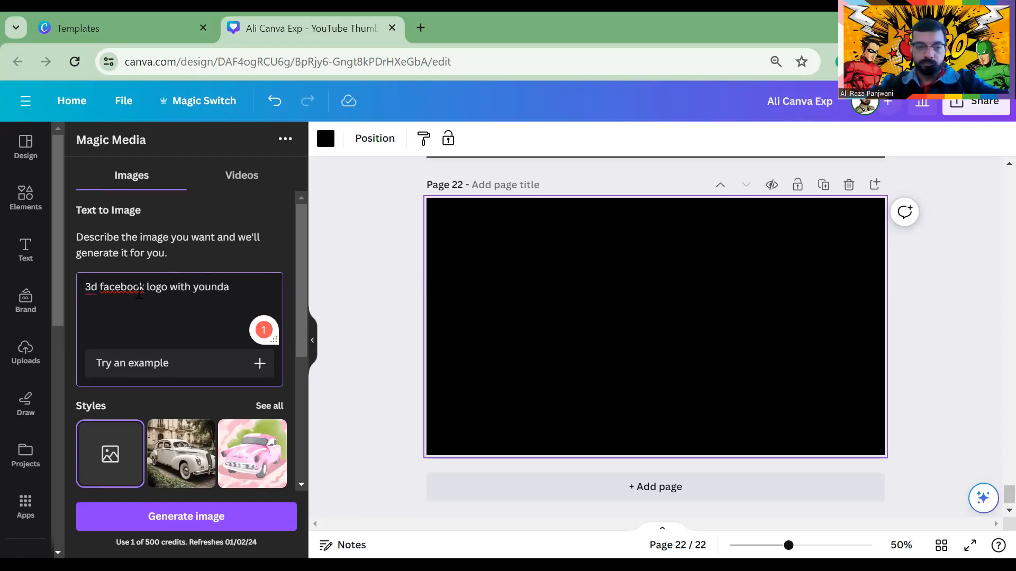
key(BackSpace)
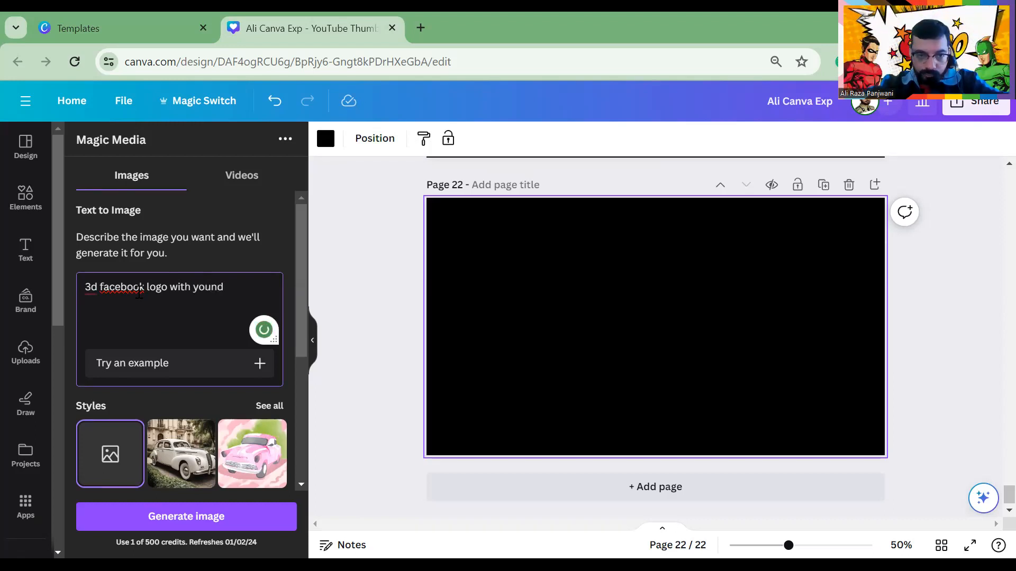
key(BackSpace)
text(g boy Nam)
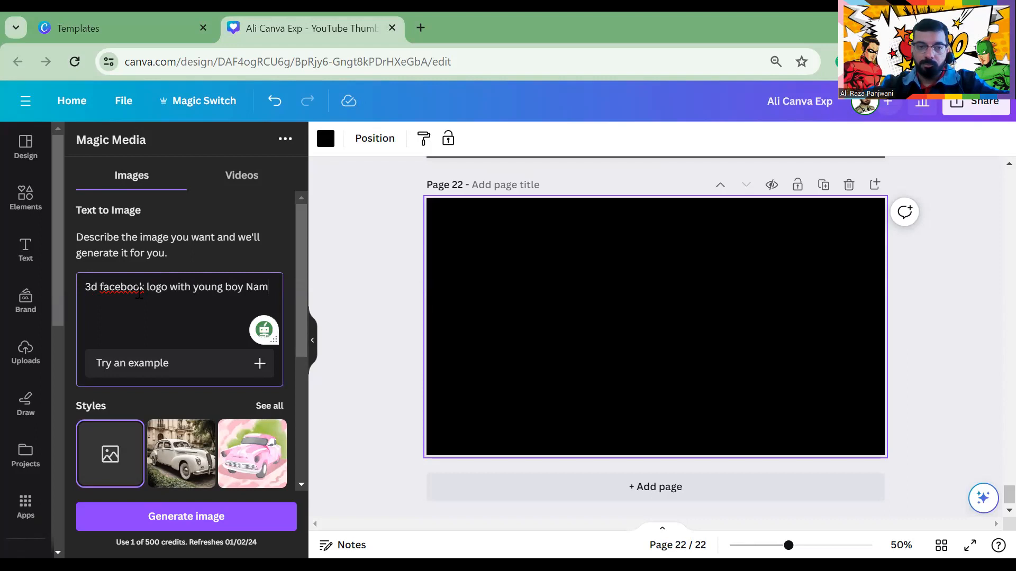
text(e ")
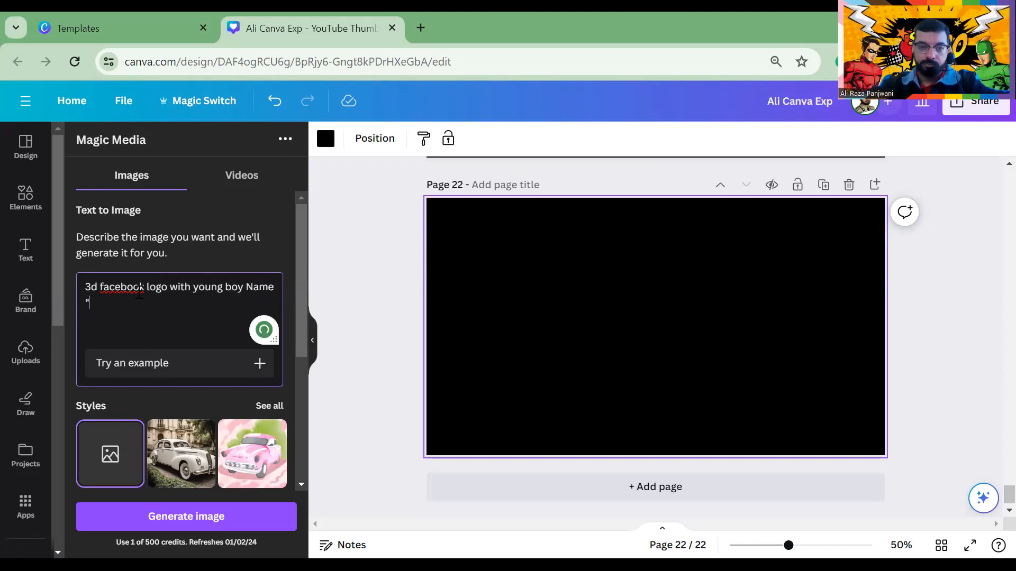
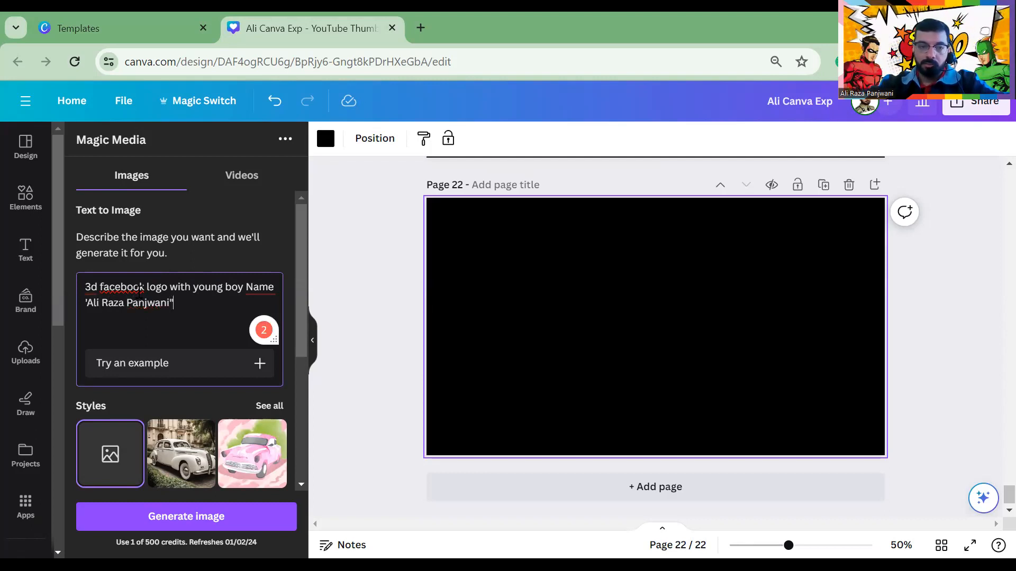
text( neo color blue o)
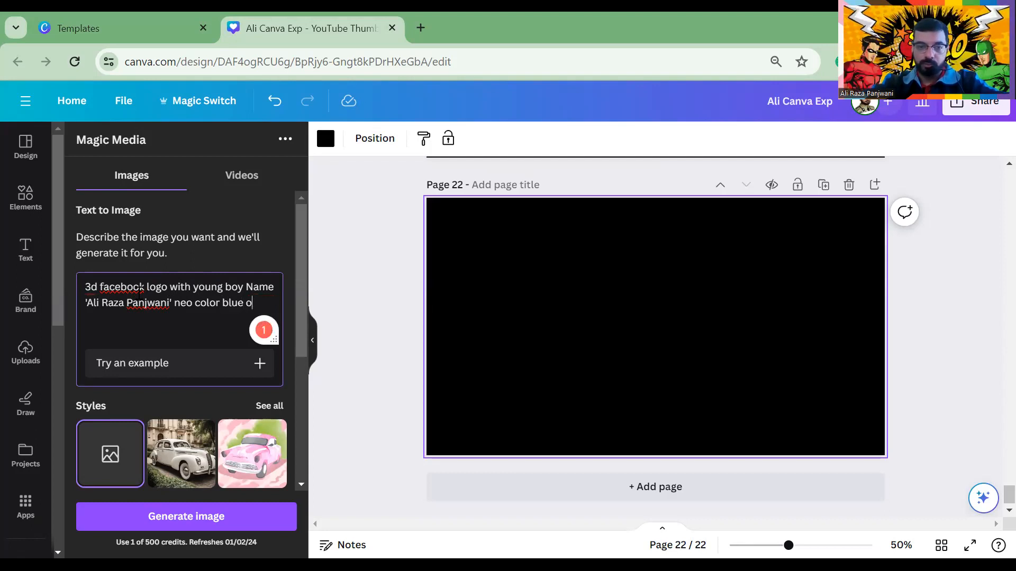
text(n wall )
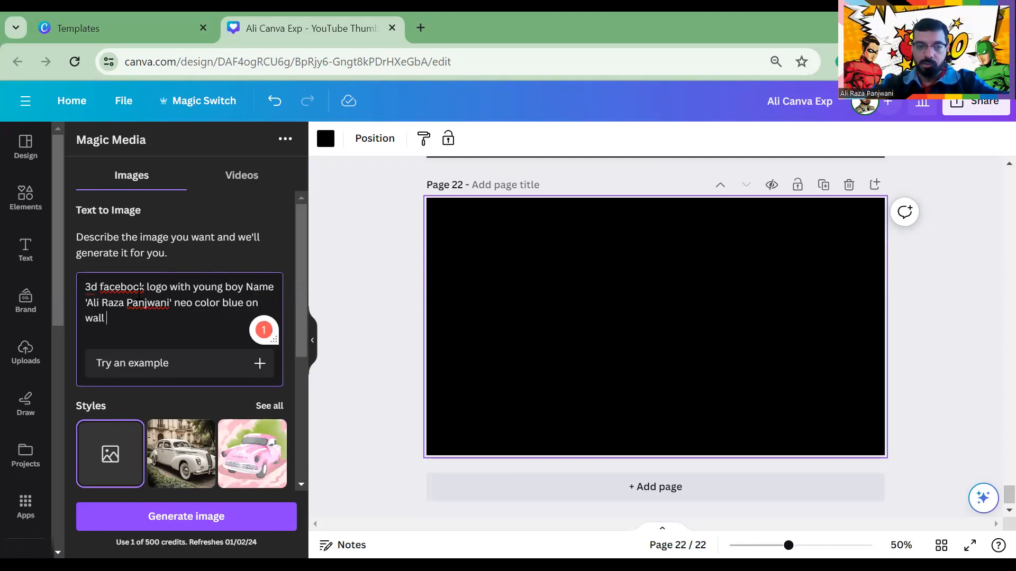
text(art)
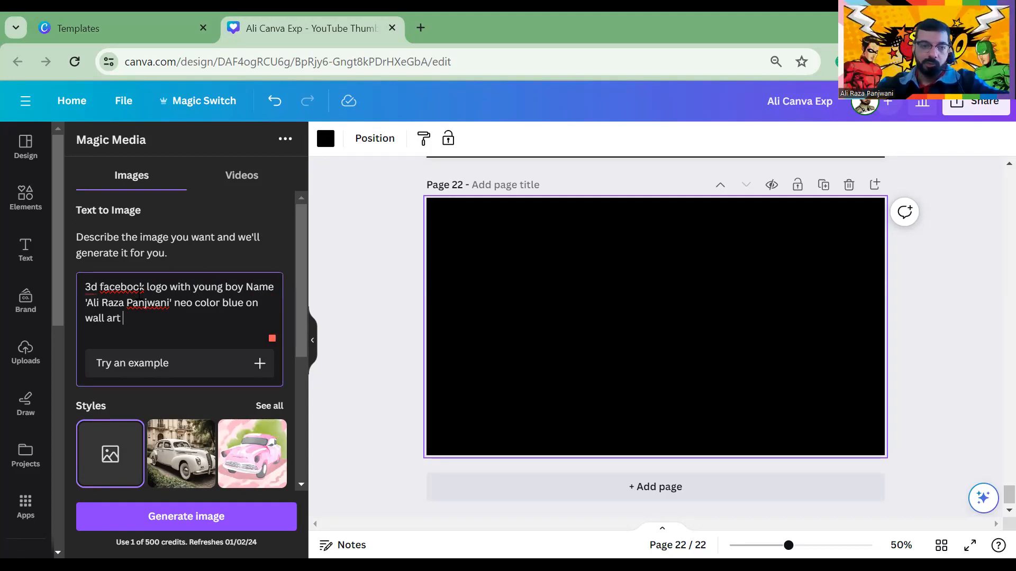
click(143, 290)
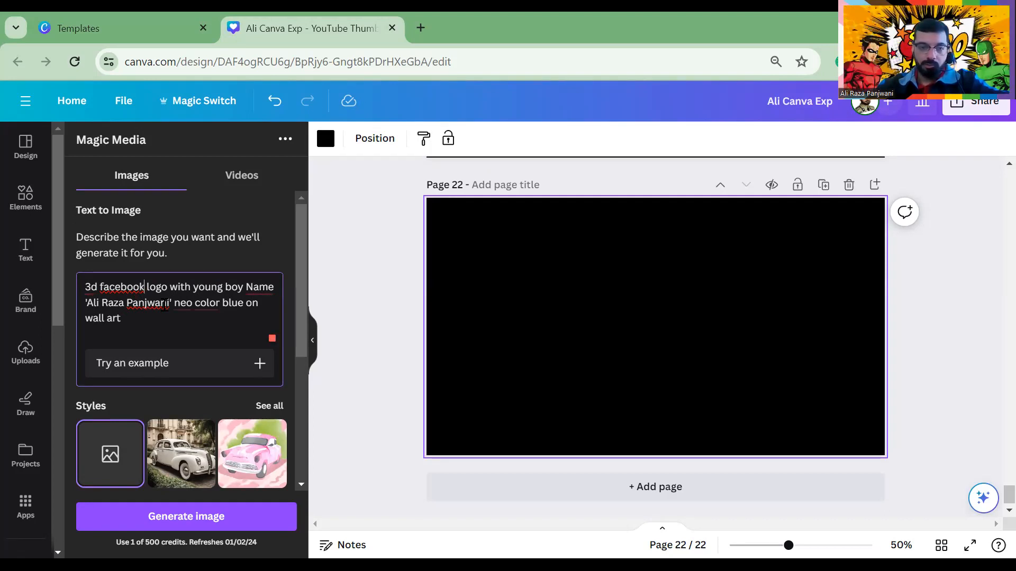
text(')
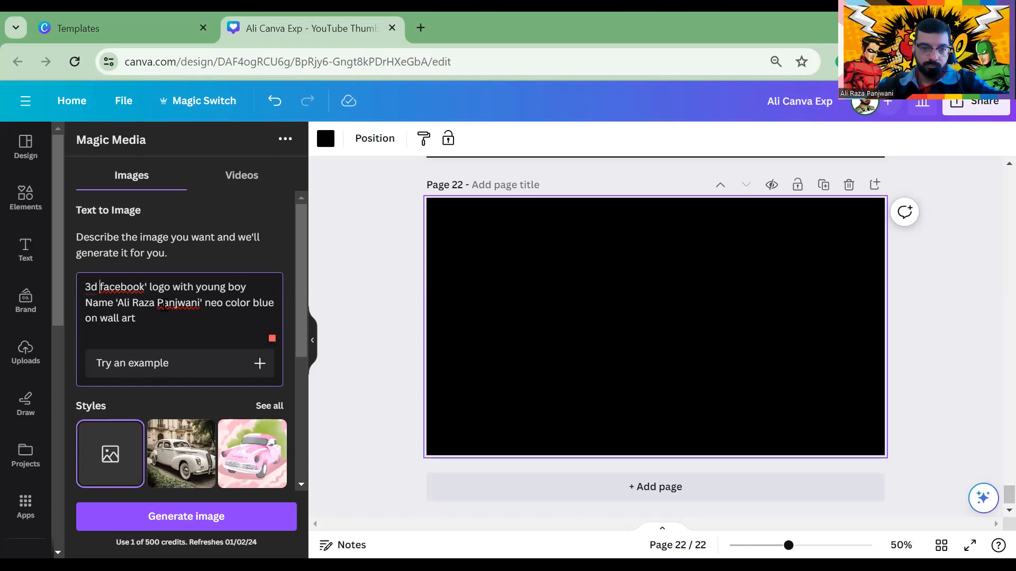
text(')
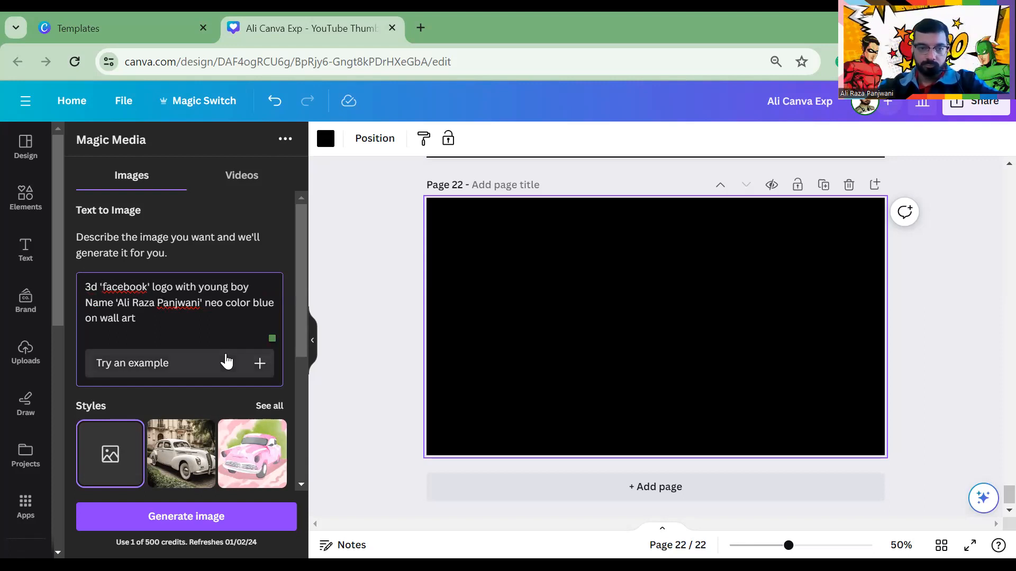
Choose the Dreamy style and generate images from the prompt
scroll(179, 393, down, 4)
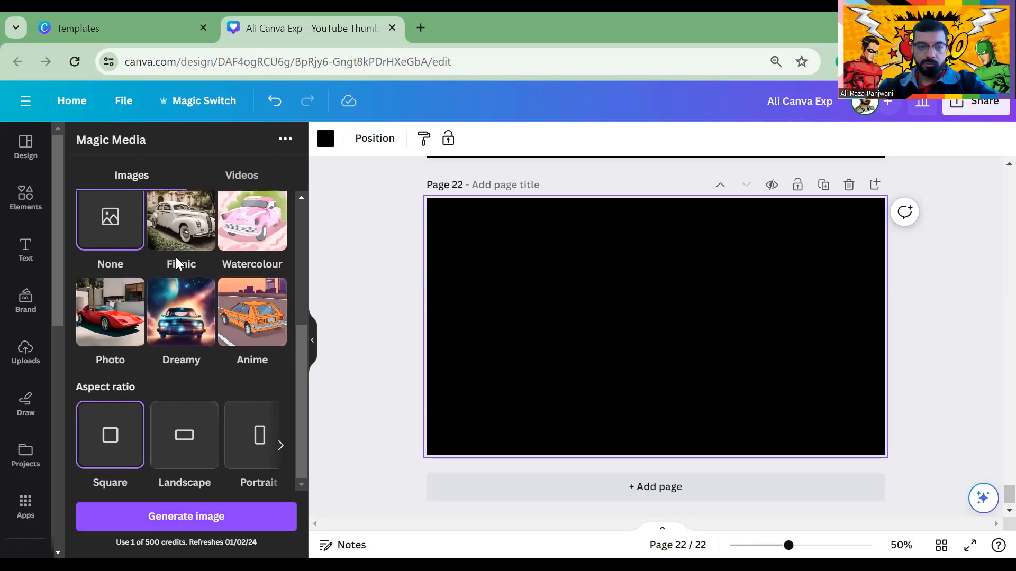
click(178, 303)
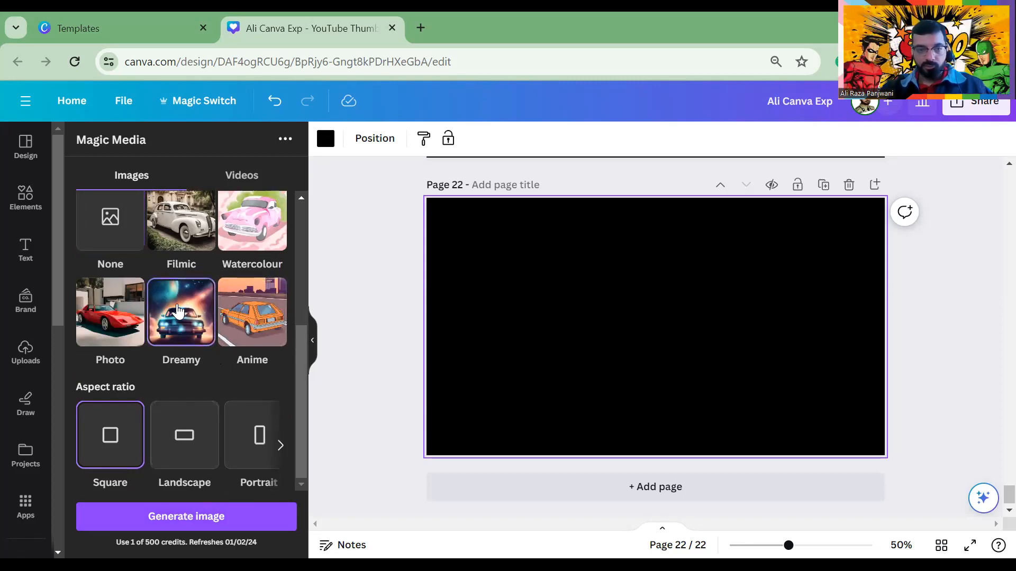
scroll(179, 318, up, 4)
scroll(180, 320, down, 4)
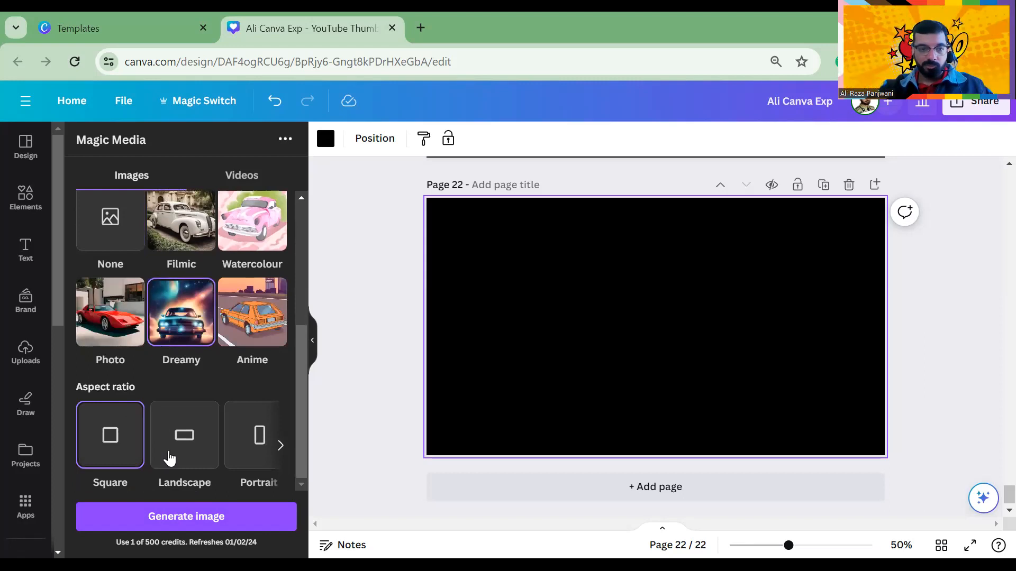
click(200, 517)
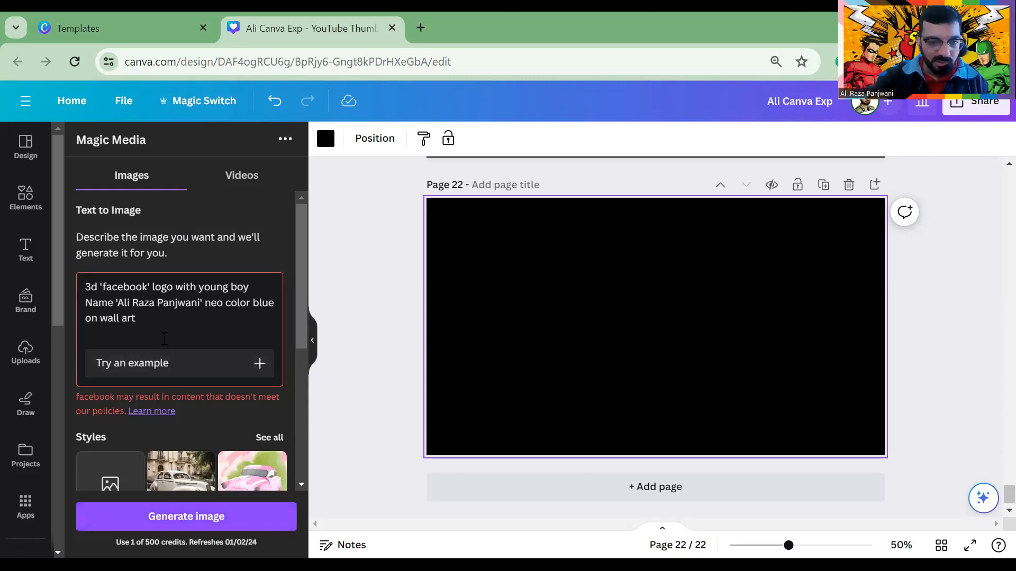
Replace 'facebook logo' in the prompt with 'Character of animated'
double_click(149, 291)
click(100, 287)
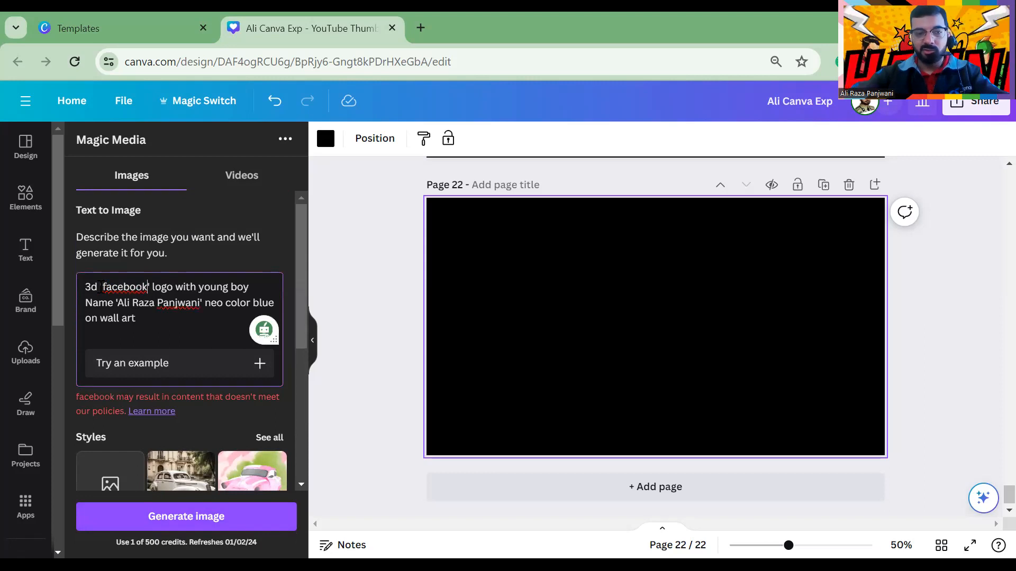
key(BackSpace)
key(BackSpace)
key(BackSpace)
key(BackSpace)
key(BackSpace)
key(BackSpace)
key(BackSpace)
key(BackSpace)
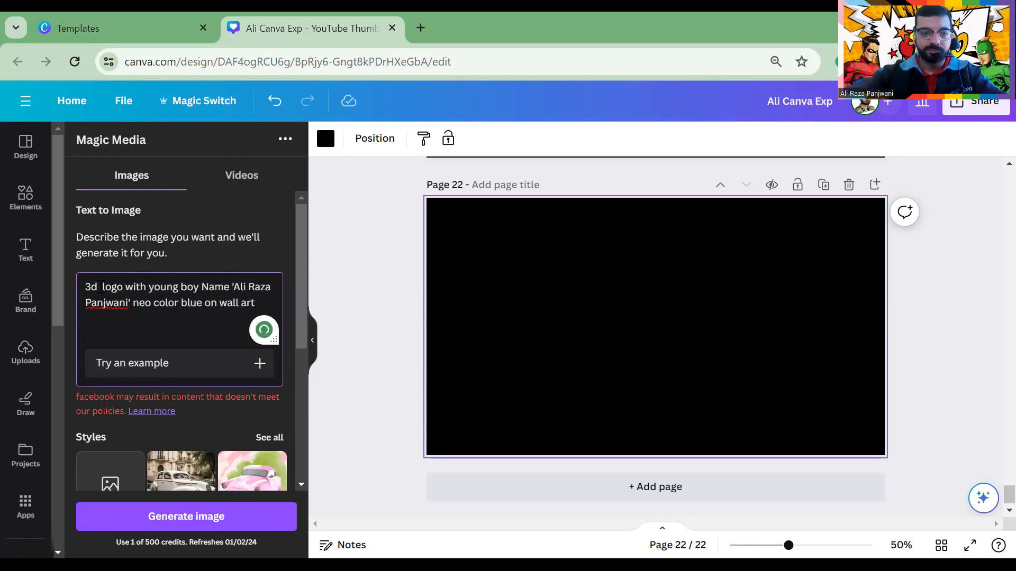
key(BackSpace)
key(BackSpace)
key(BackSpace)
key(BackSpace)
key(BackSpace)
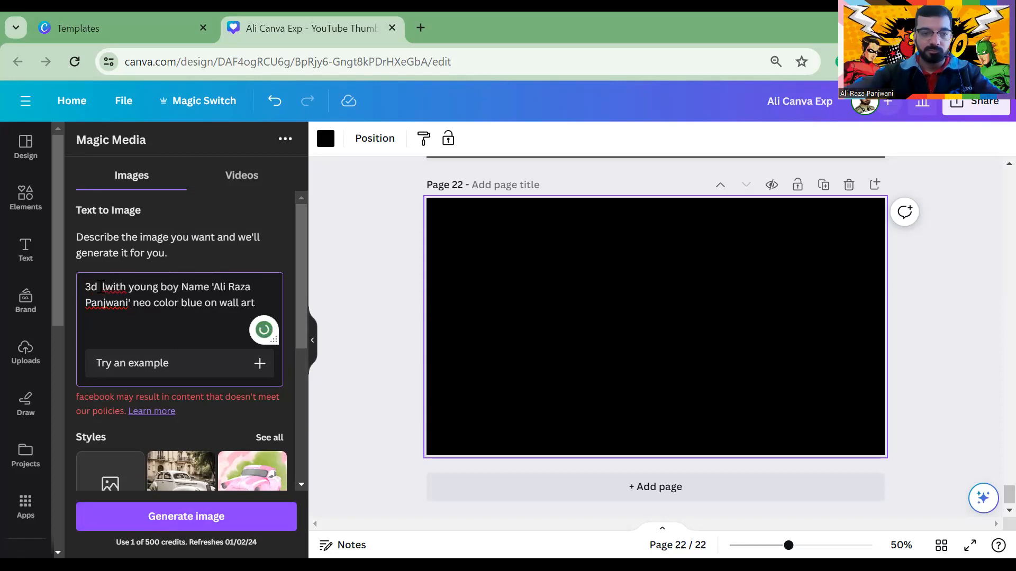
text(Charact)
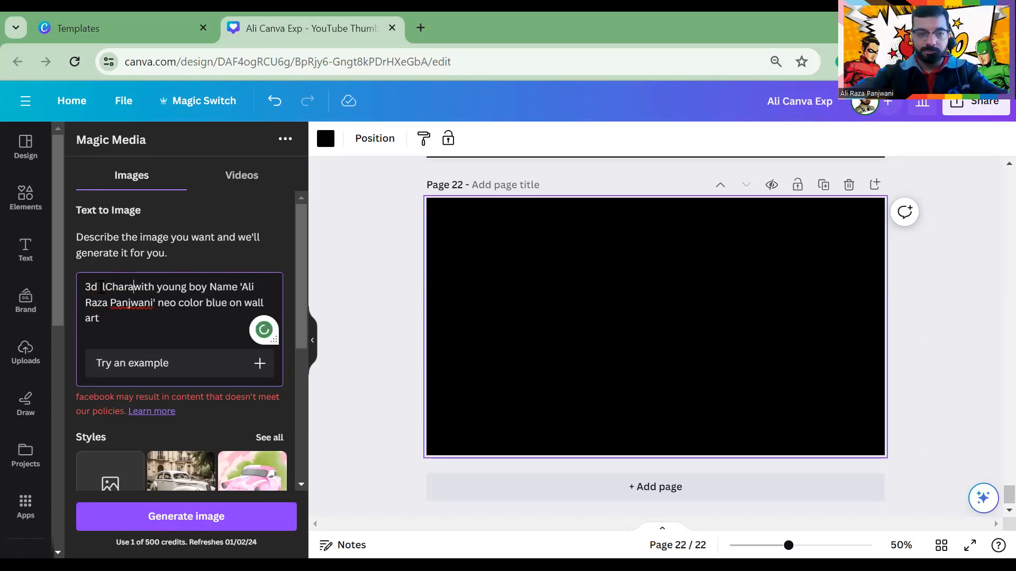
text(er of am)
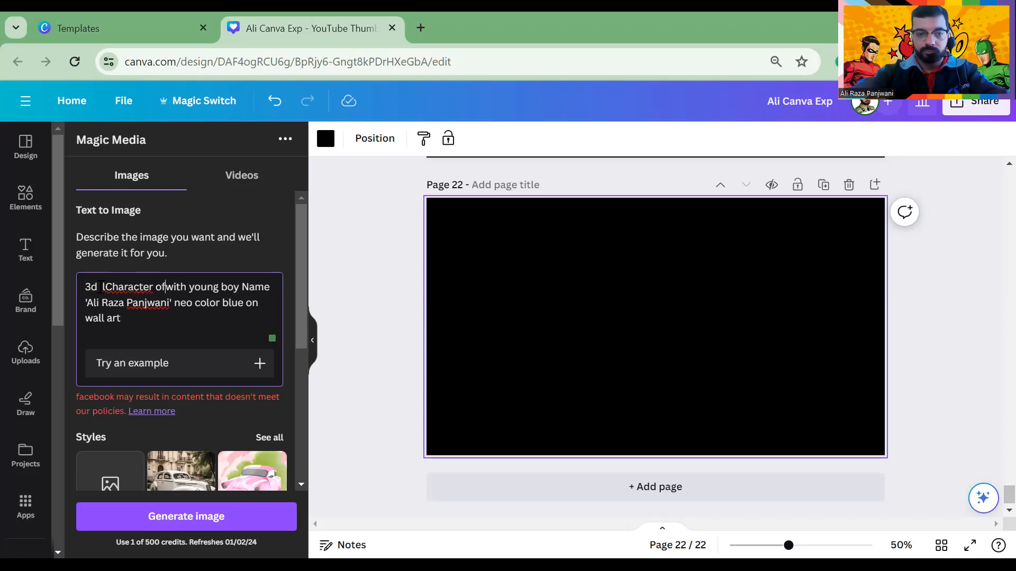
text(imted)
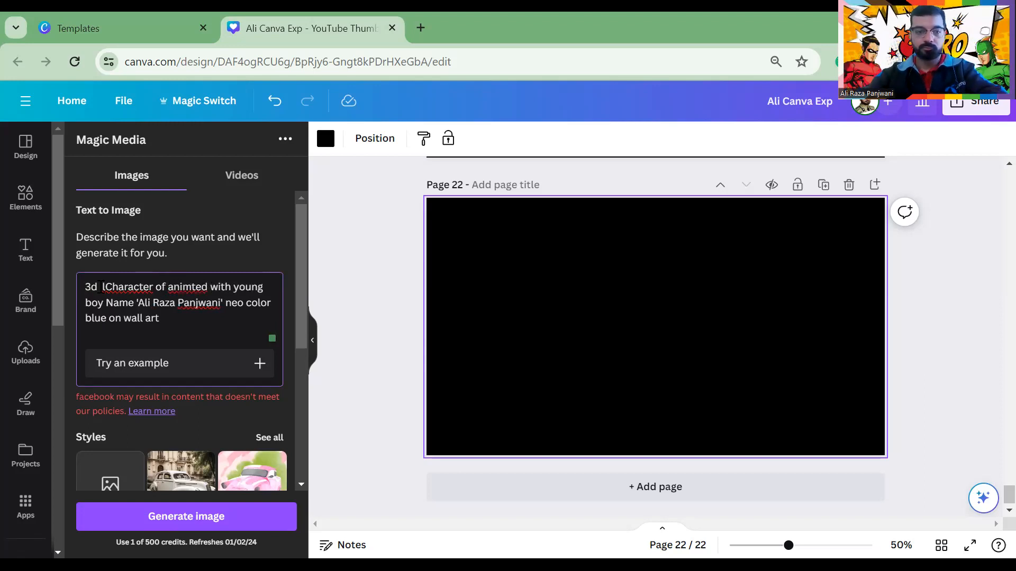
Generate the animated-boy images and place the boy-with-blue-lion result at page 22's top left
click(187, 524)
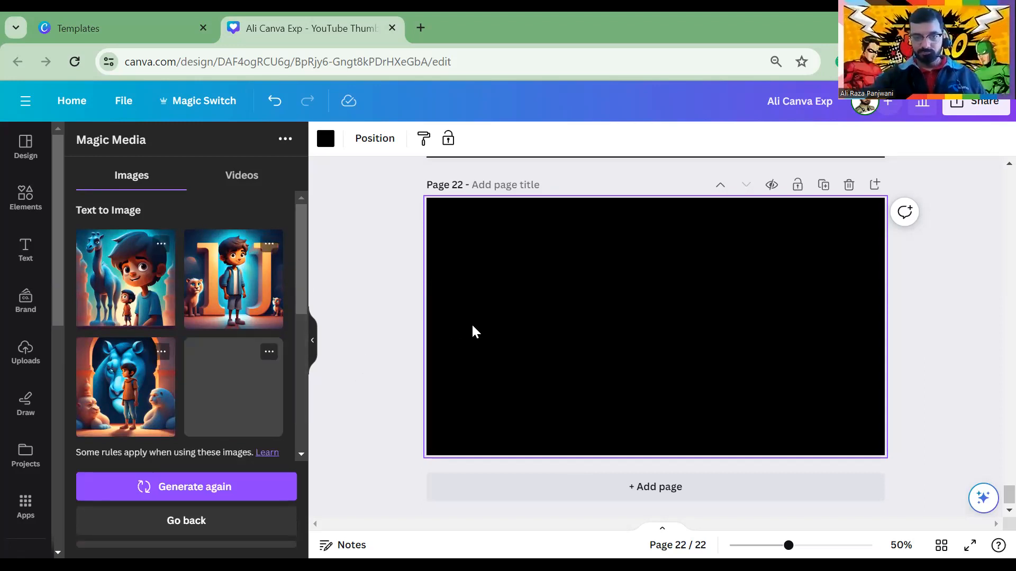
click(272, 391)
drag(598, 339, 472, 311)
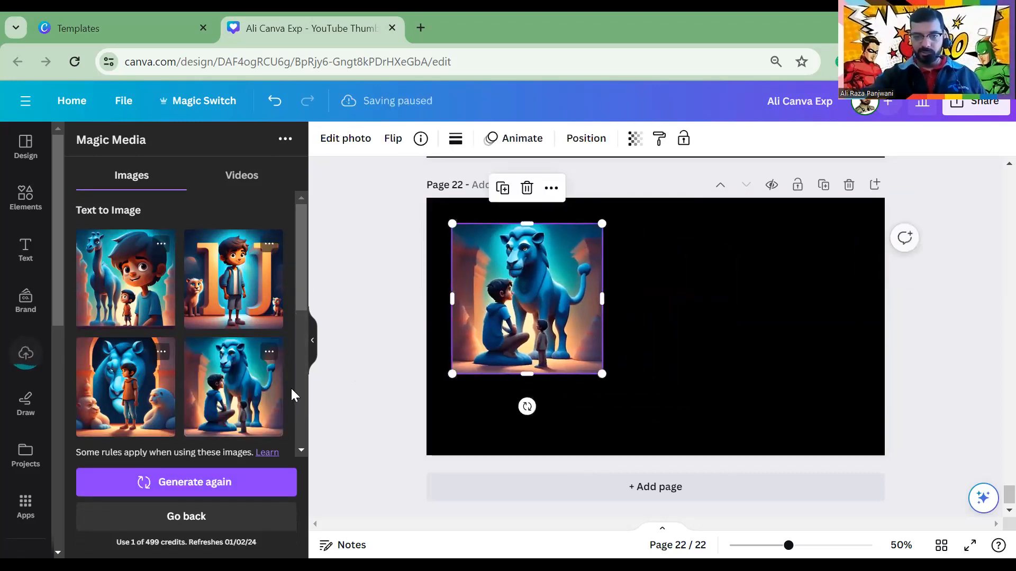
click(197, 516)
Write a new prompt for a neon blue light sign showing a person's name on a street wall
click(142, 304)
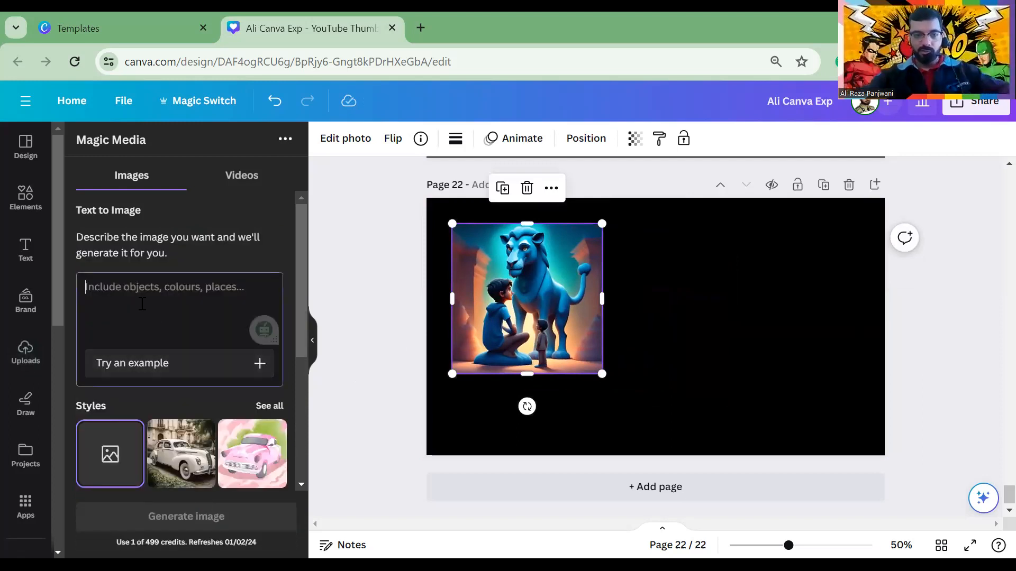
text(Name)
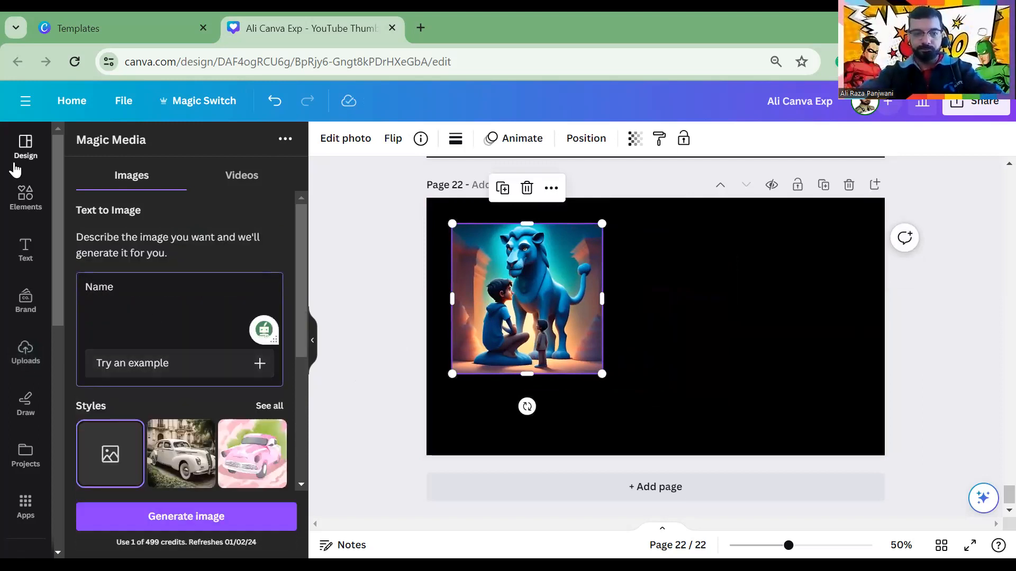
key(BackSpace)
key(BackSpace)
key(BackSpace)
key(BackSpace)
text(write neo)
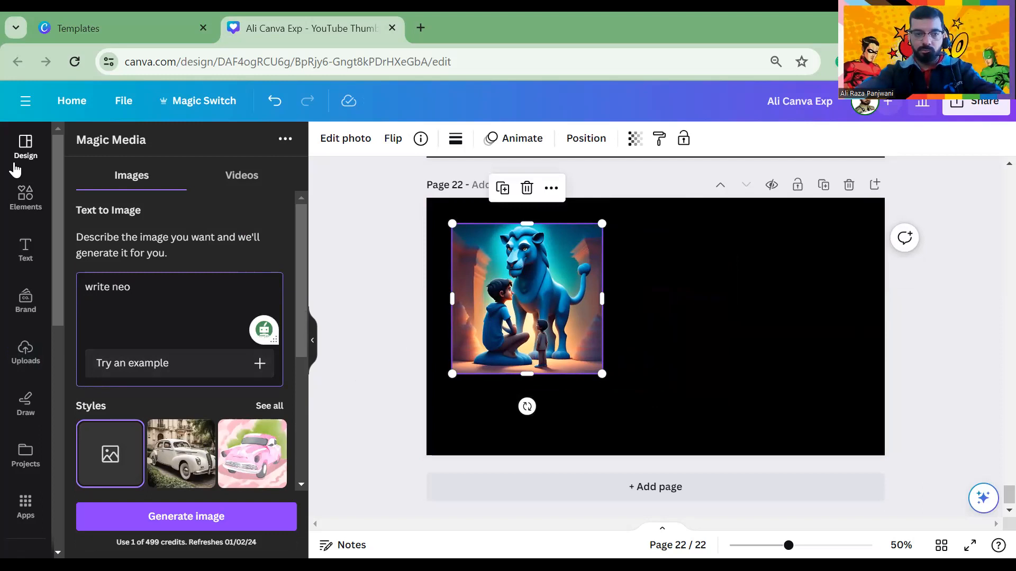
text(m)
key(BackSpace)
text(n blue )
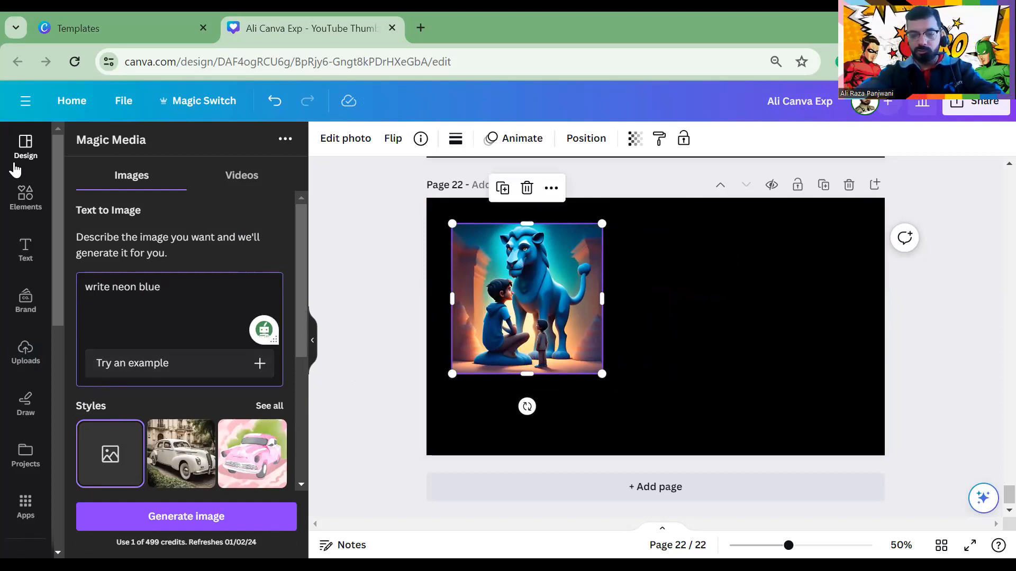
text(color li)
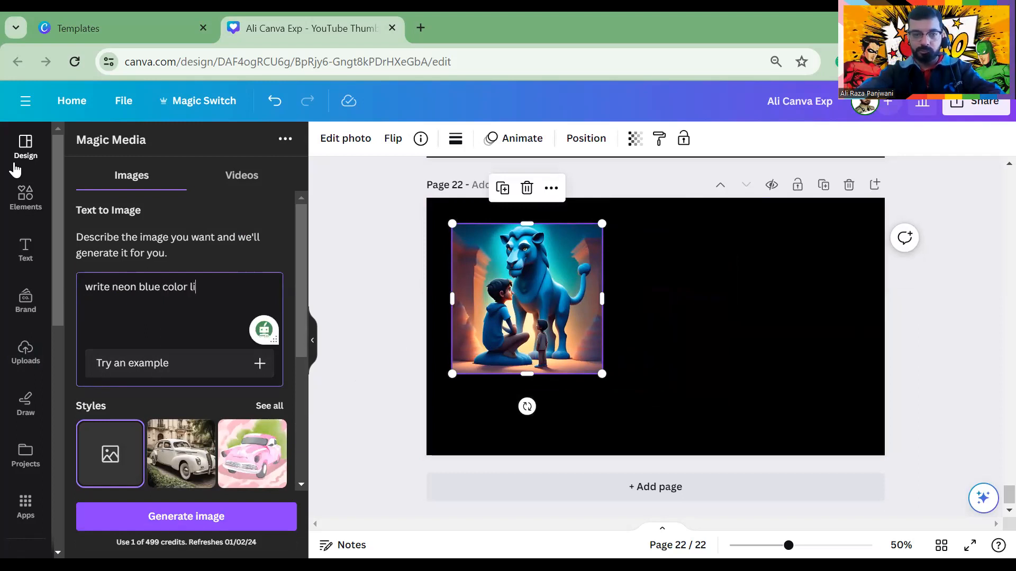
text(ght nam)
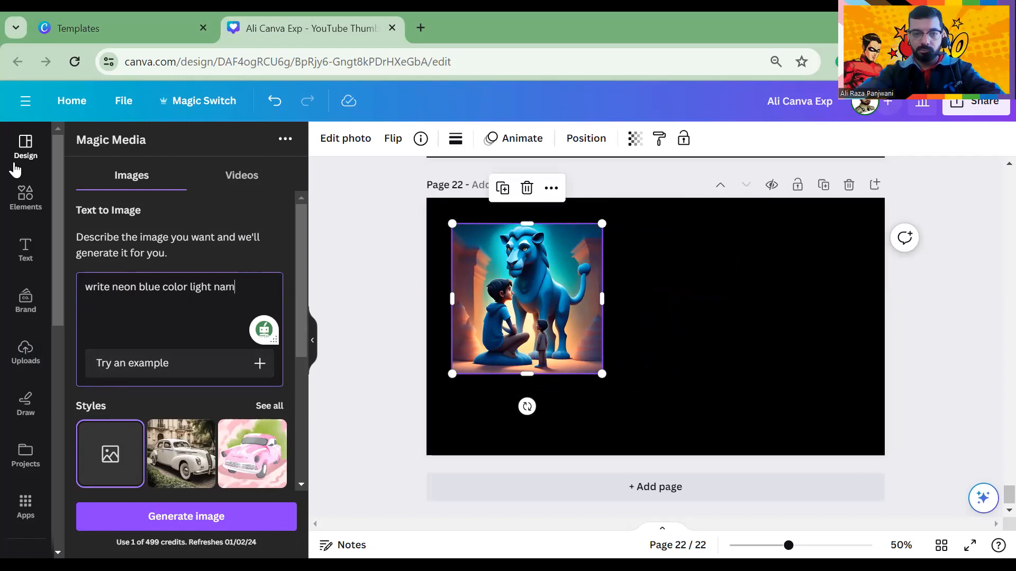
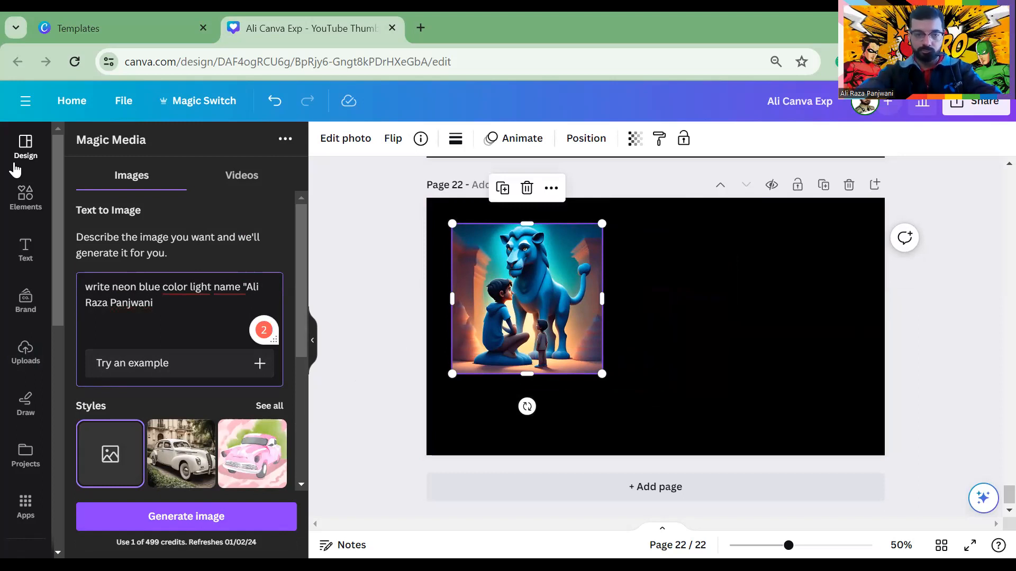
text(" on )
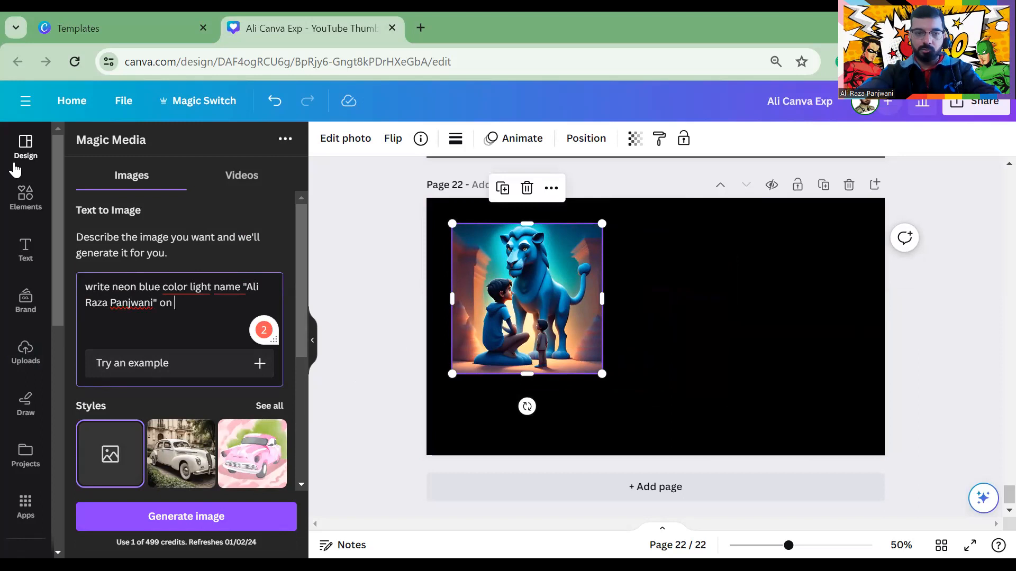
text(wall)
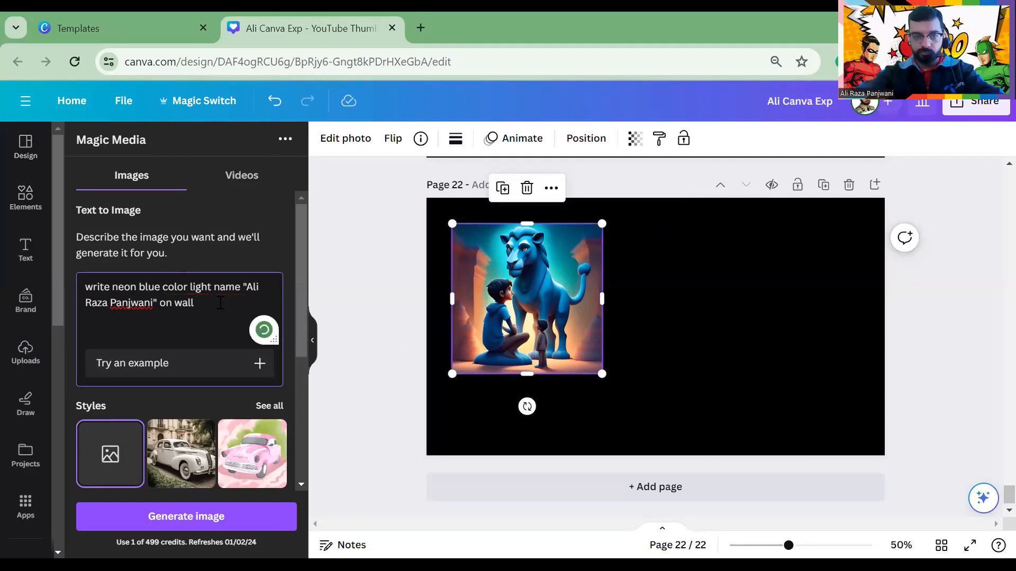
text(street)
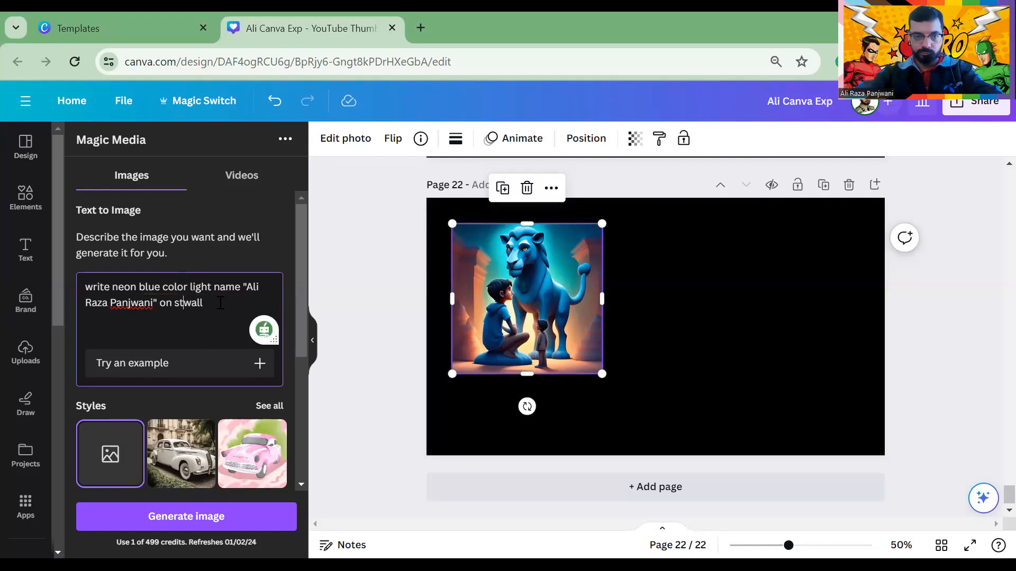
Generate the sign images, add page 23, and place the blue street sign right, grey sign top centre
click(215, 514)
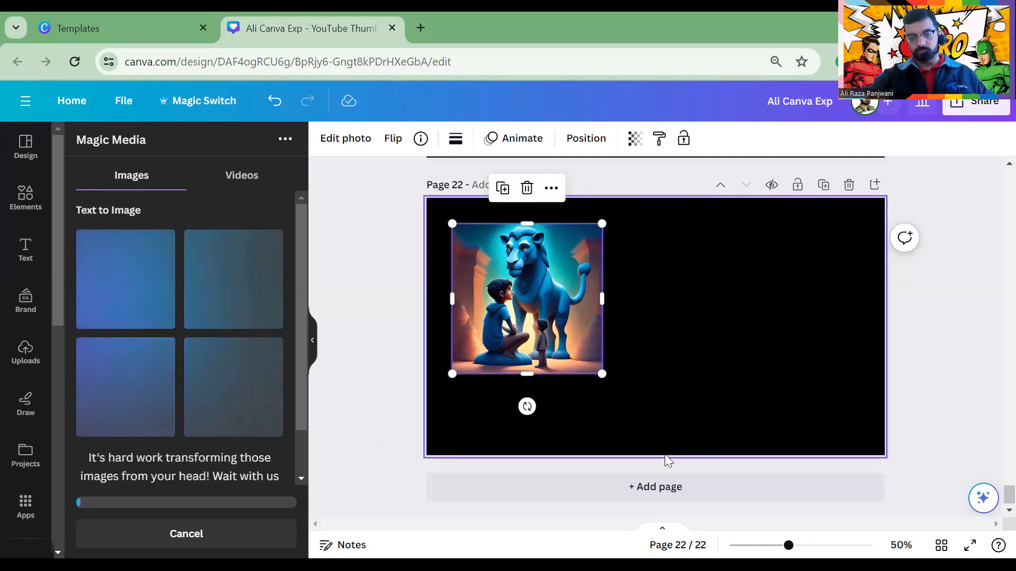
click(652, 487)
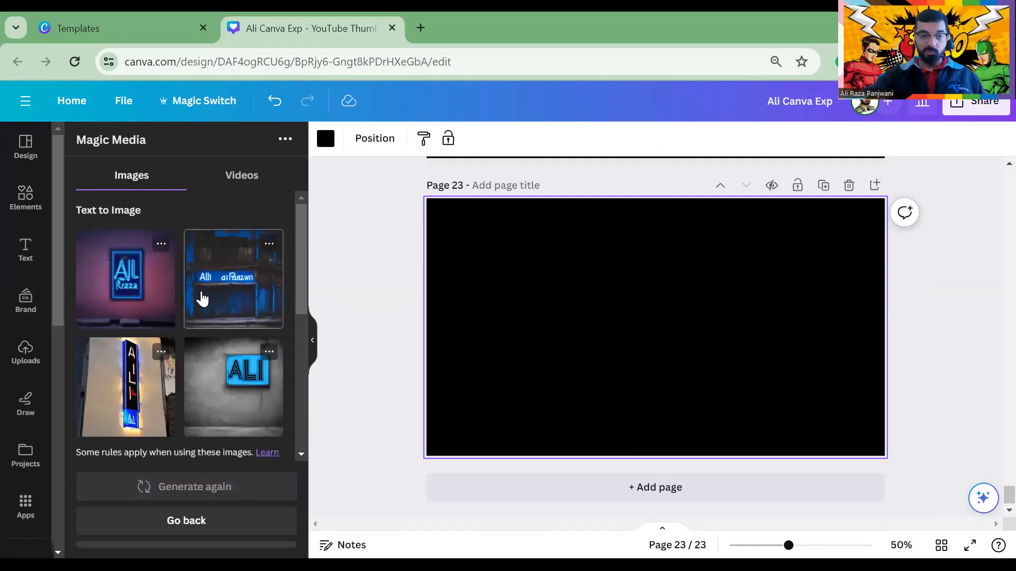
click(228, 302)
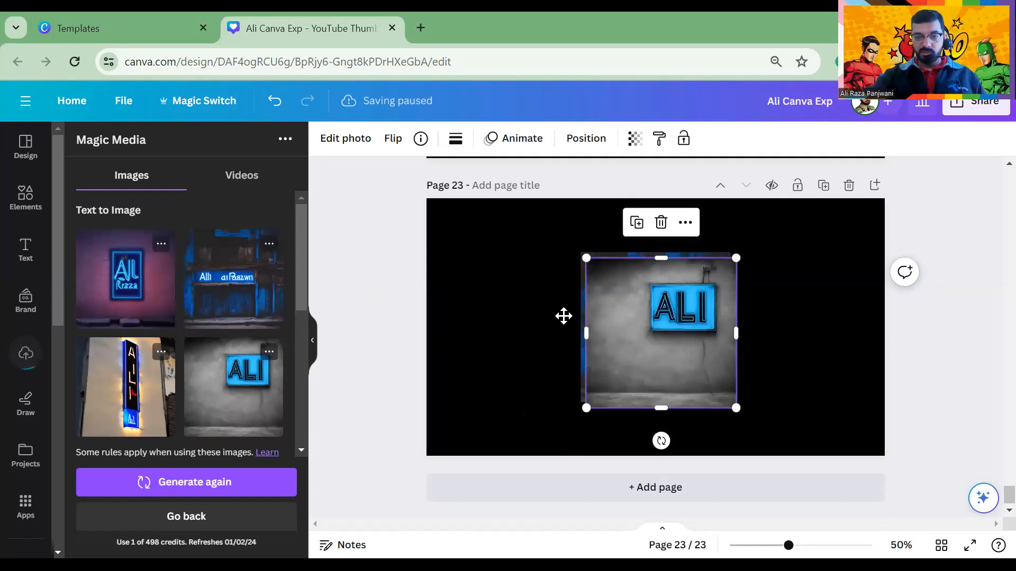
drag(562, 315, 494, 299)
drag(728, 288, 894, 231)
click(598, 312)
drag(618, 288, 707, 253)
Add the vertical sign lower right and the pink neon sign on the left of page 23
click(135, 418)
drag(673, 380, 762, 408)
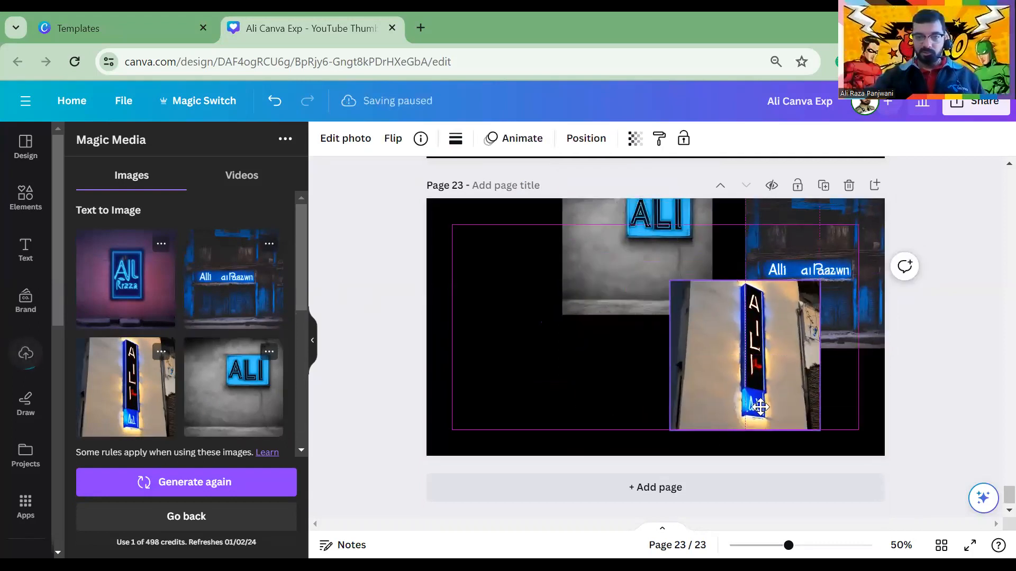
click(149, 291)
drag(691, 374, 545, 365)
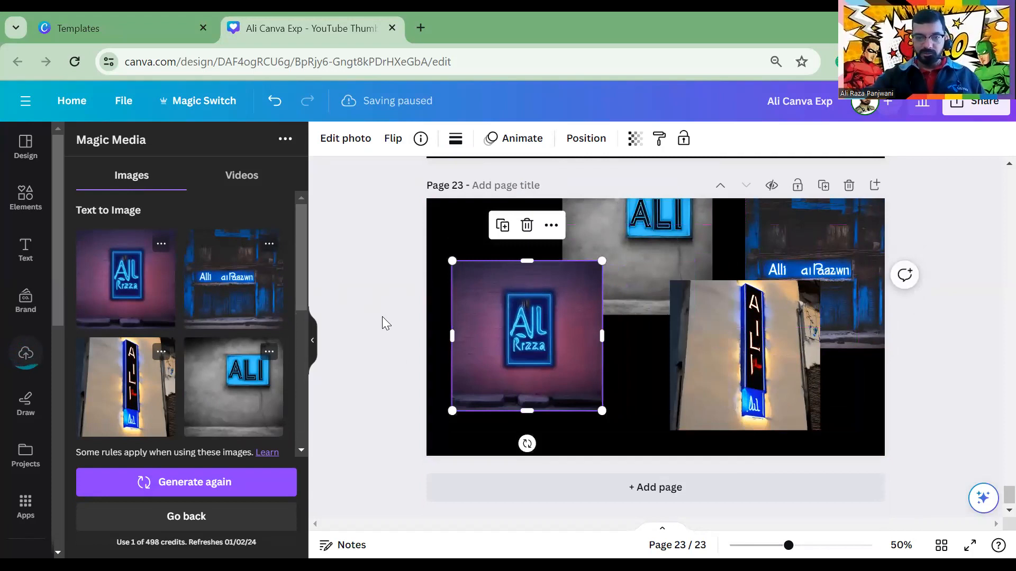
click(386, 294)
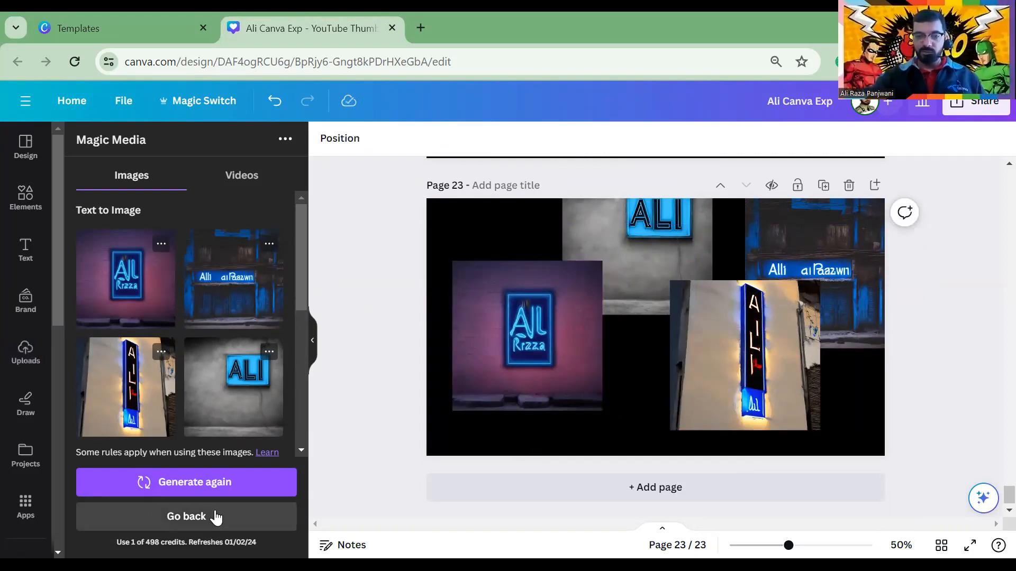
click(214, 516)
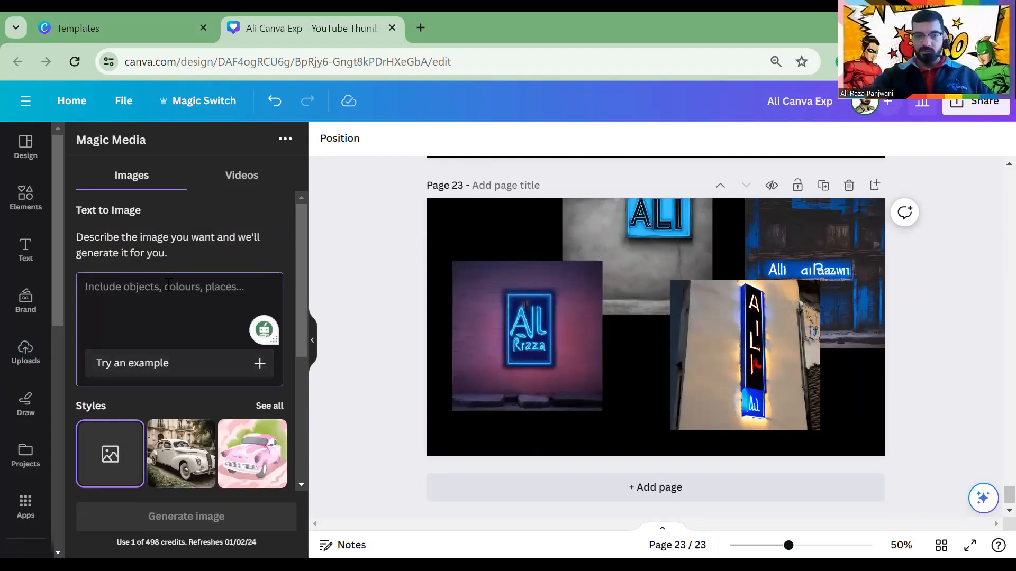
Generate new images from the prompt 'write Al' and add blank page 24
text(write )
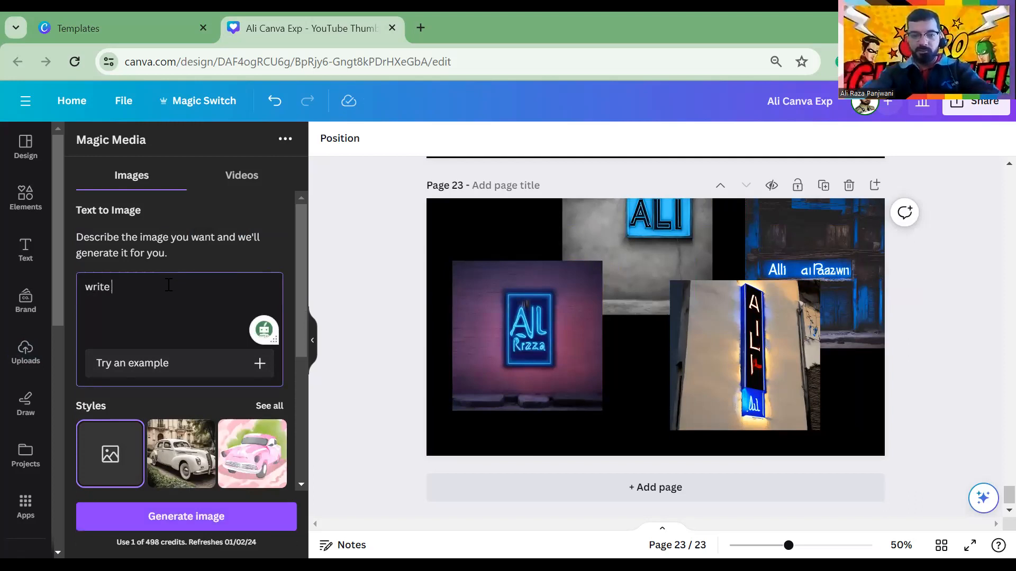
text(Ali on udu)
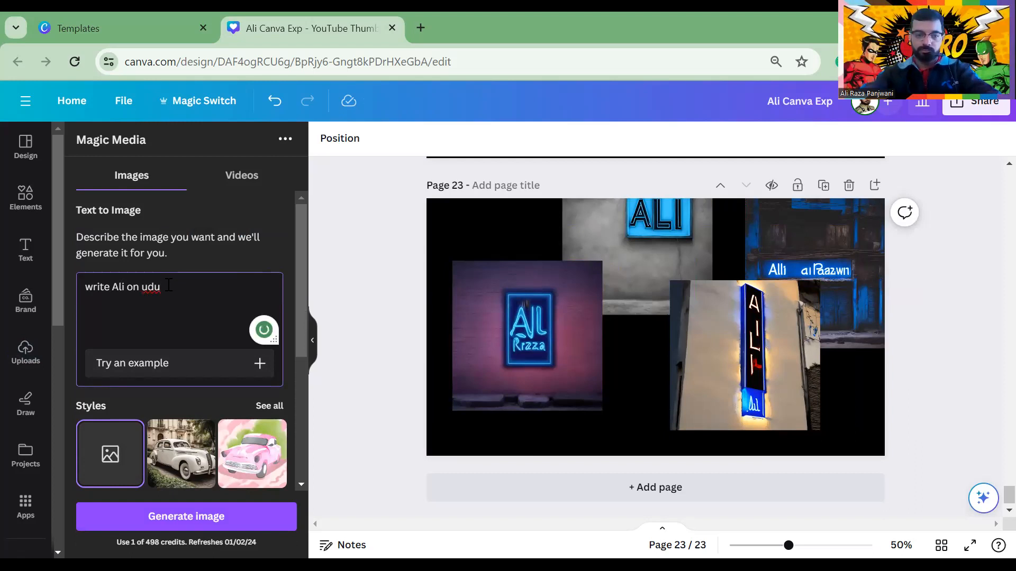
click(211, 515)
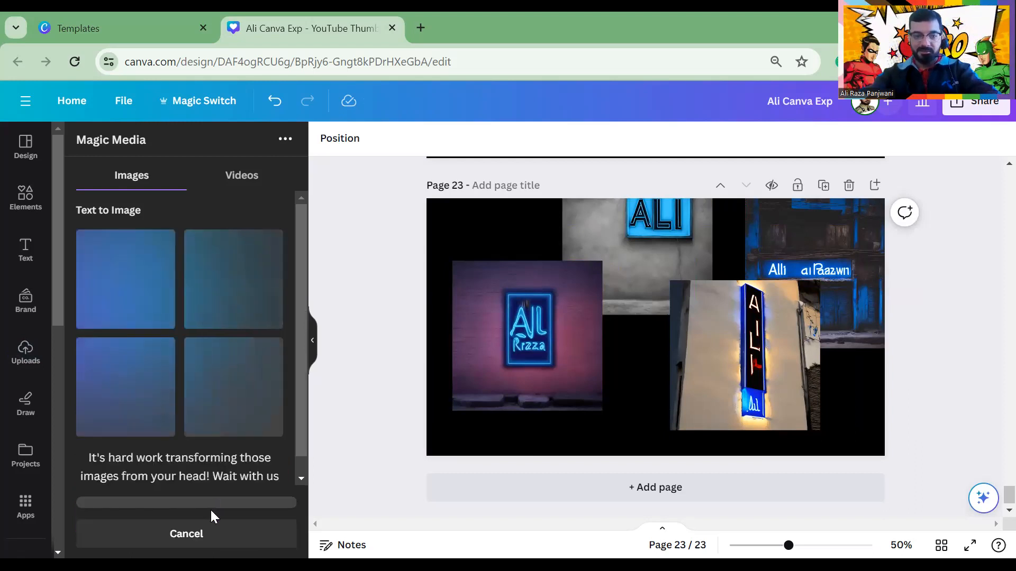
click(536, 475)
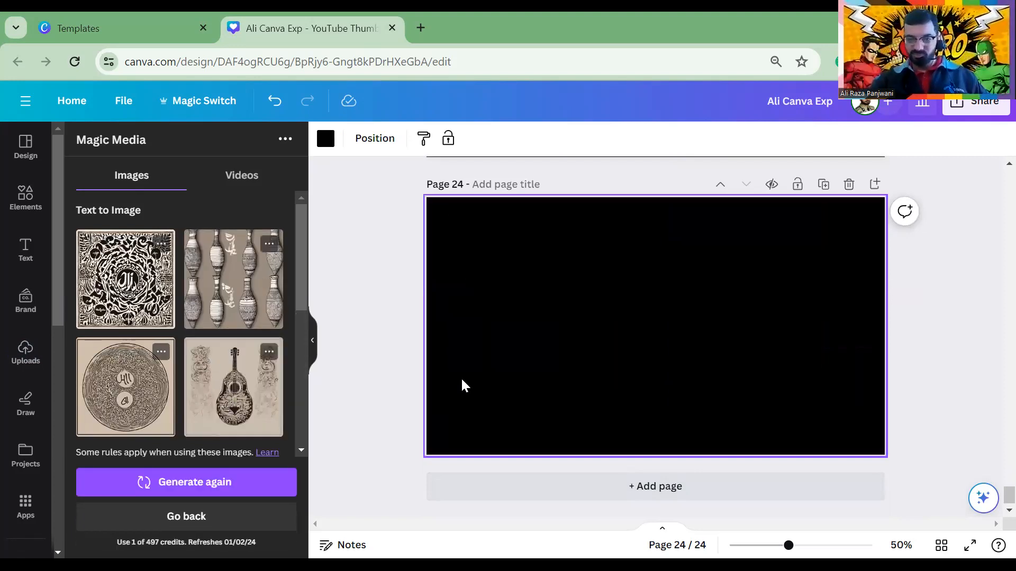
Add pages 25–27 holding a generated image, the calligraphy and the vase, then blank page 28
click(547, 495)
click(116, 345)
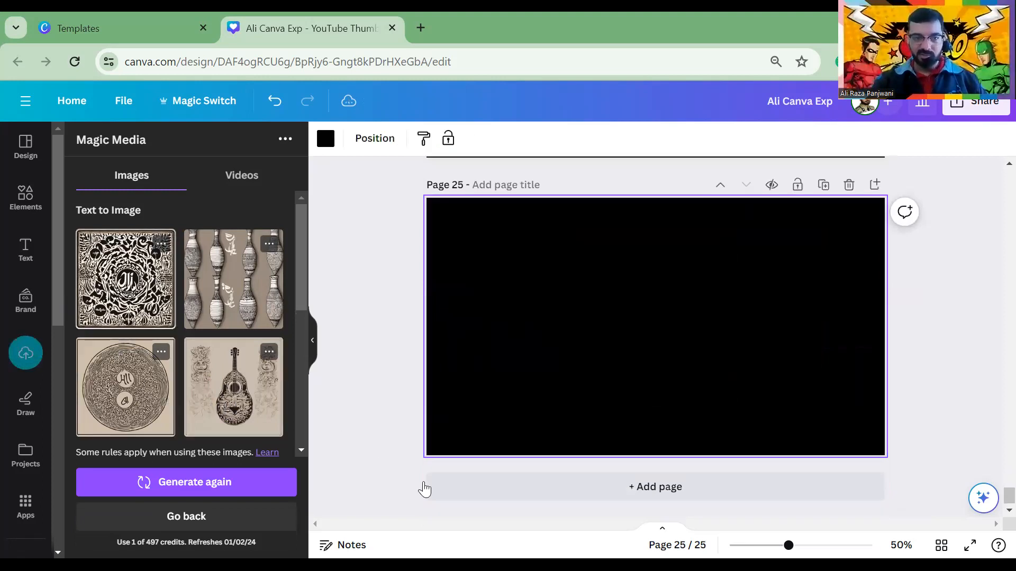
click(478, 478)
click(153, 297)
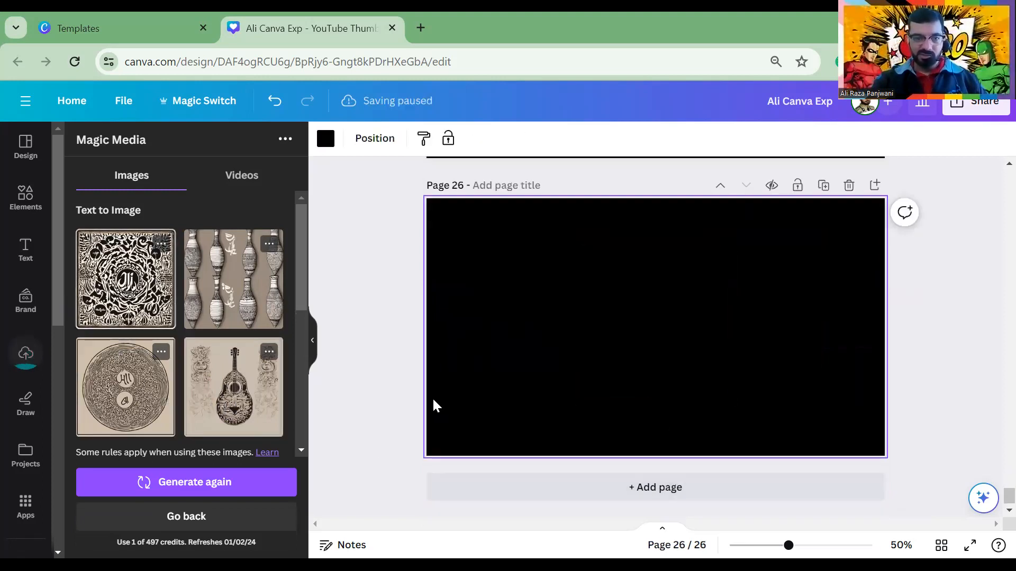
click(472, 492)
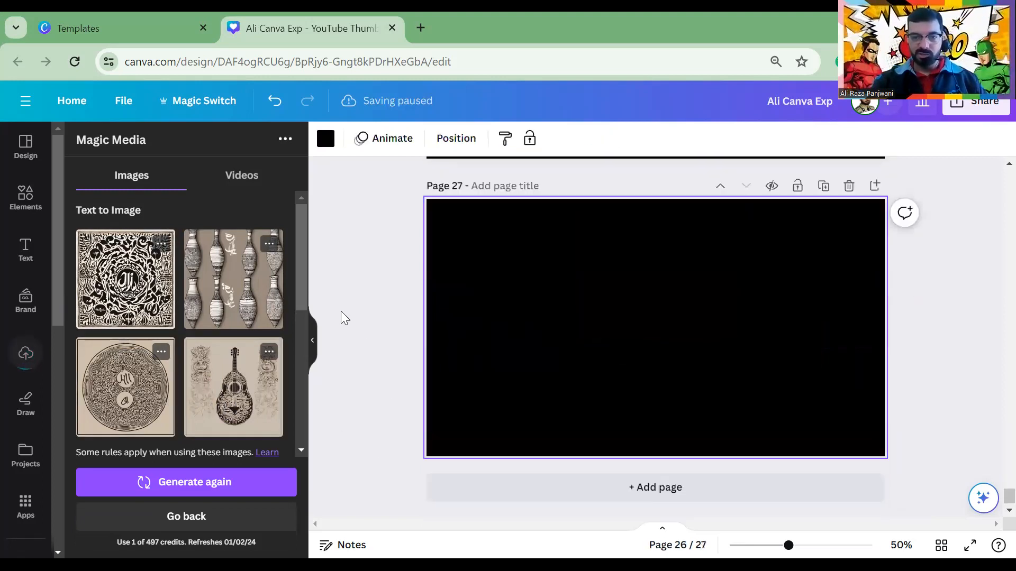
click(281, 299)
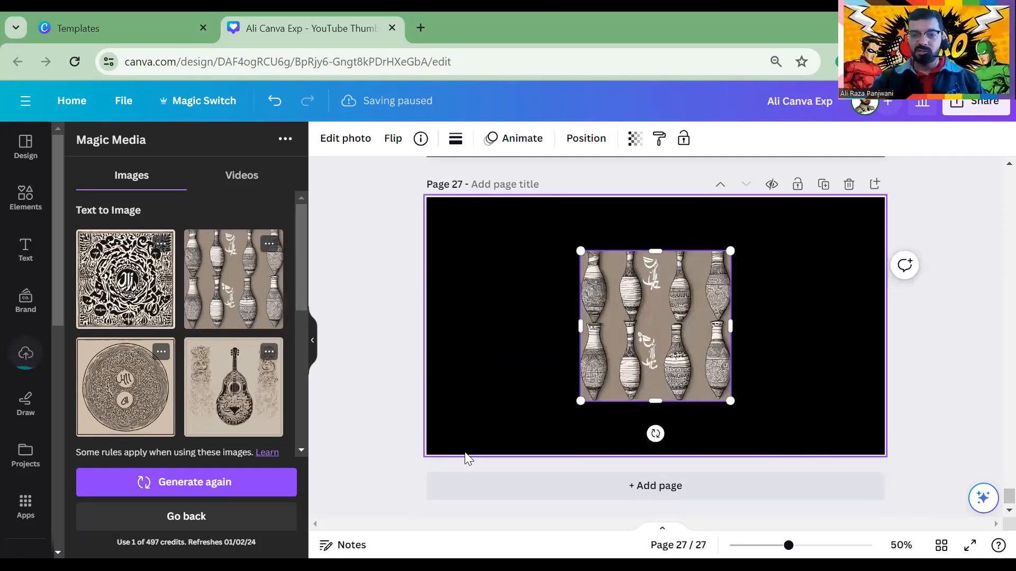
click(469, 498)
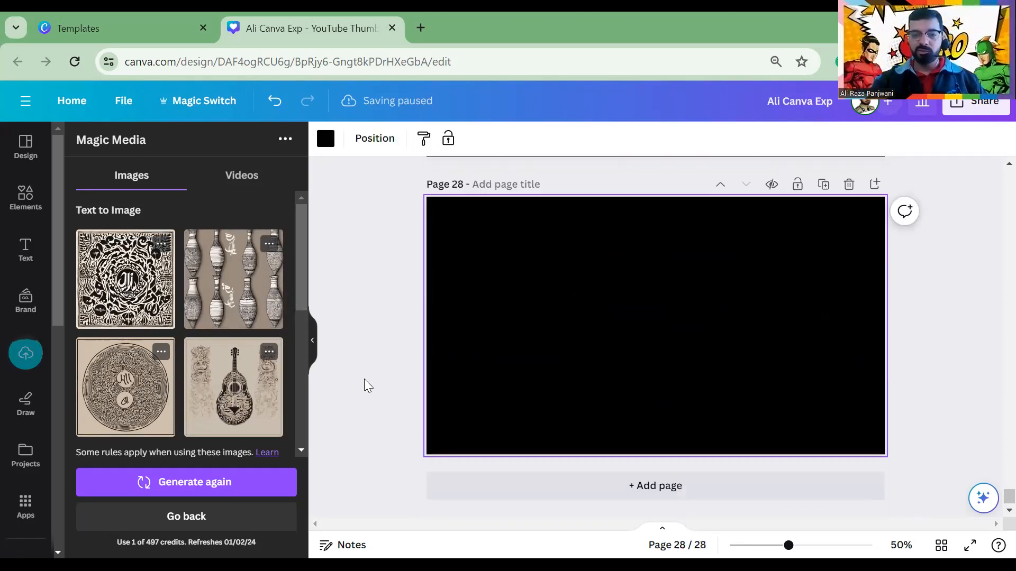
Start a fresh image prompt with the Watercolour style selected
click(183, 524)
scroll(136, 344, down, 4)
click(173, 336)
scroll(173, 347, up, 4)
scroll(173, 349, down, 4)
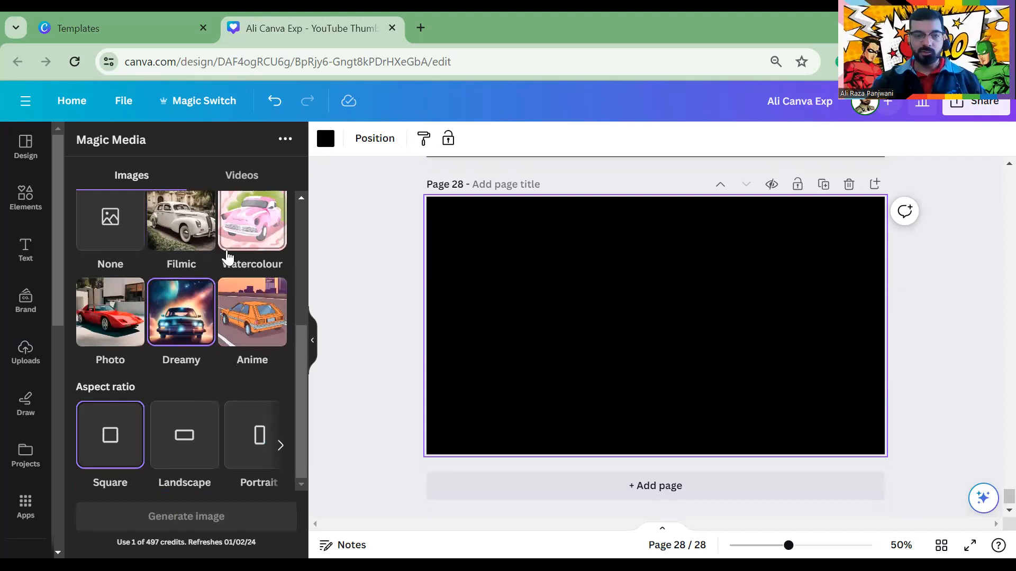
click(235, 233)
scroll(243, 244, up, 4)
scroll(242, 245, up, 1)
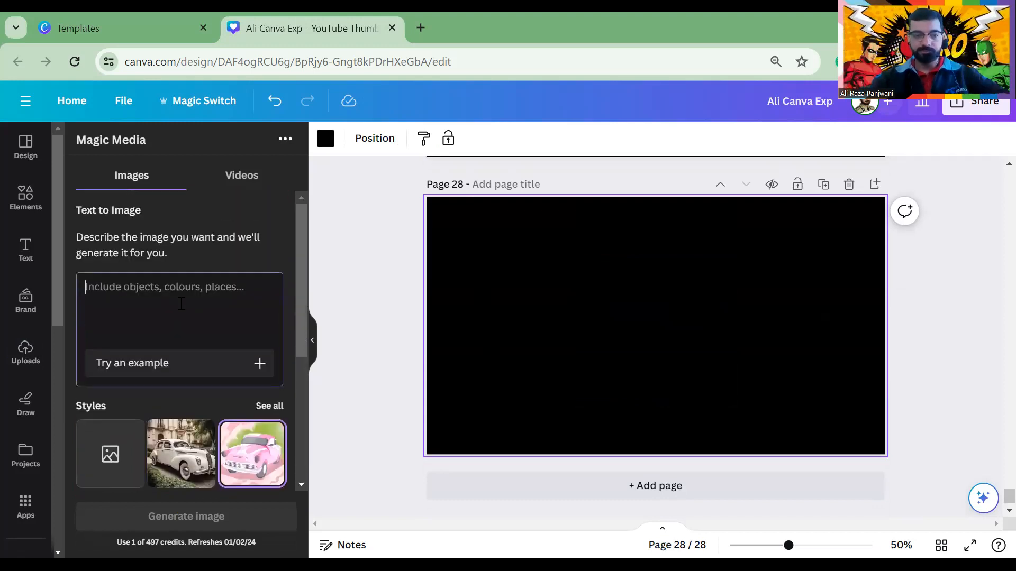
Generate watercolour Text to Image results for the prompt 'girl with flying car'
text(girl with flying car)
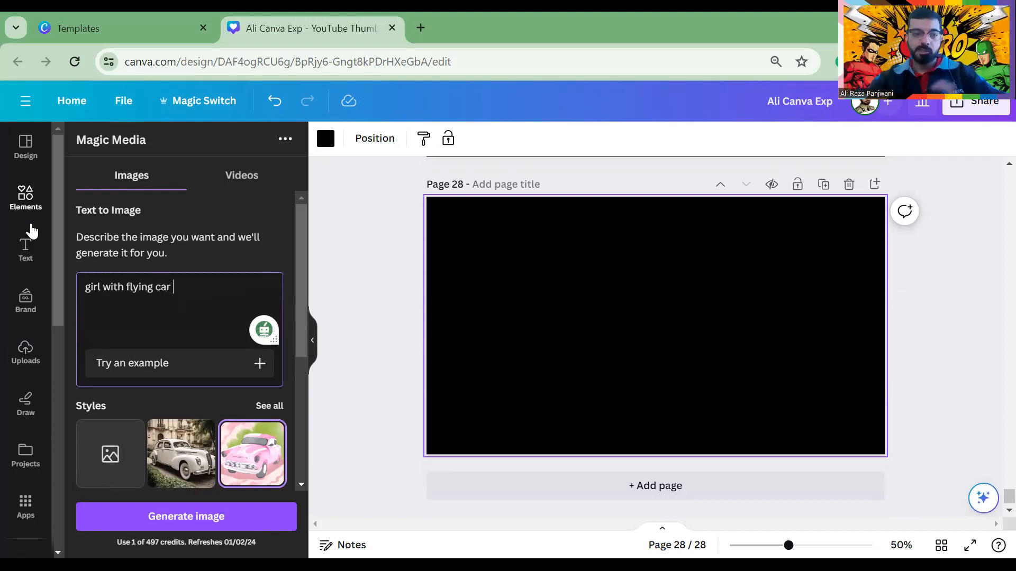
scroll(32, 230, down, 5)
click(166, 516)
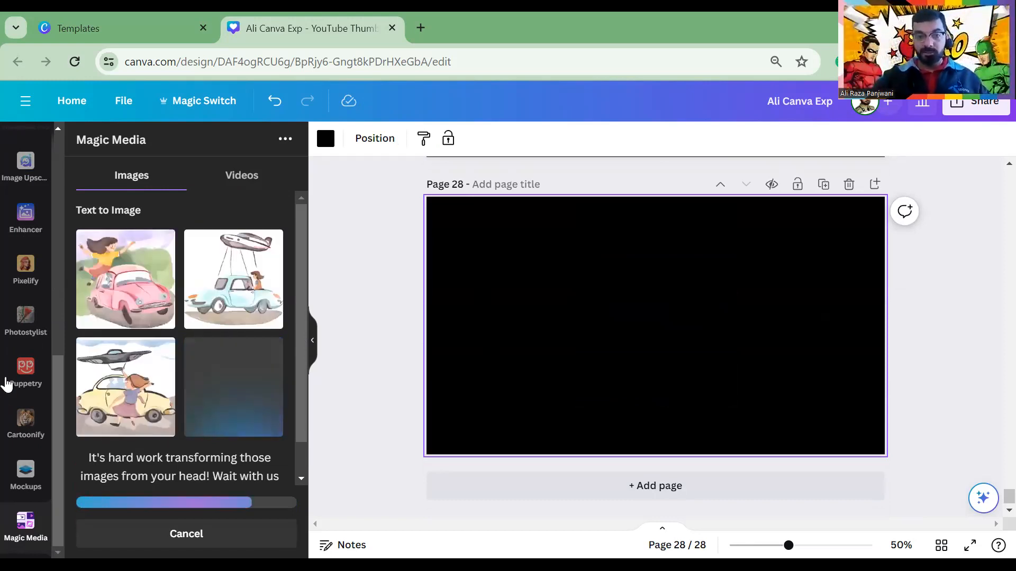
Place the yellow-car, blue-car and pink-car images side by side along page 28's top
click(190, 388)
drag(693, 339, 541, 280)
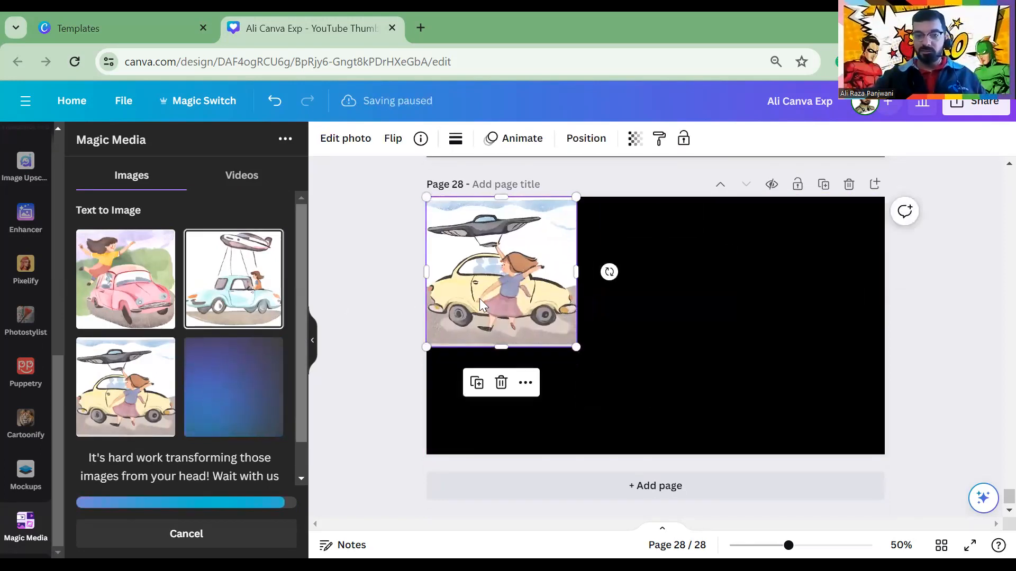
drag(621, 318, 613, 264)
click(133, 298)
drag(677, 327, 827, 290)
click(383, 329)
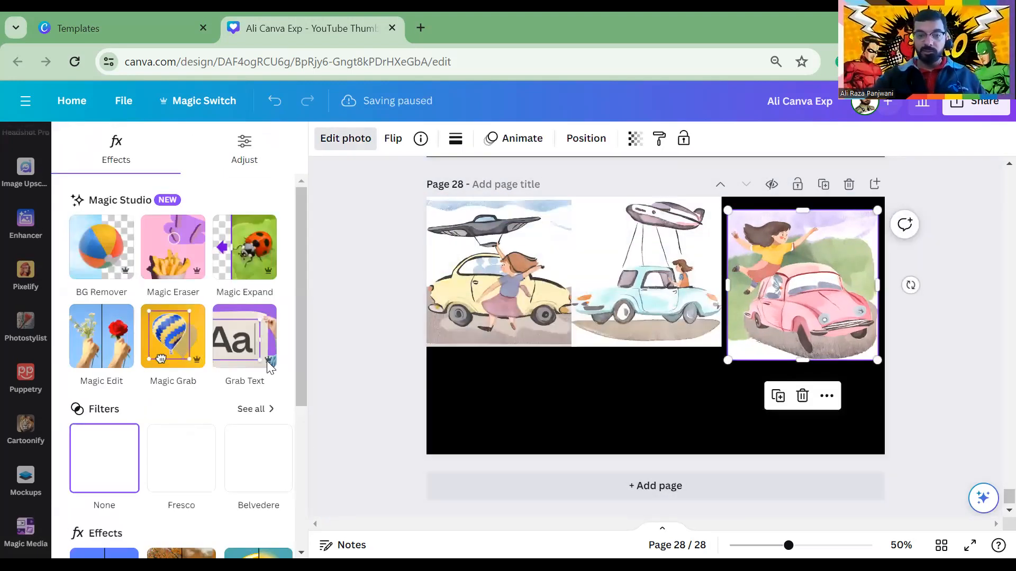
click(490, 390)
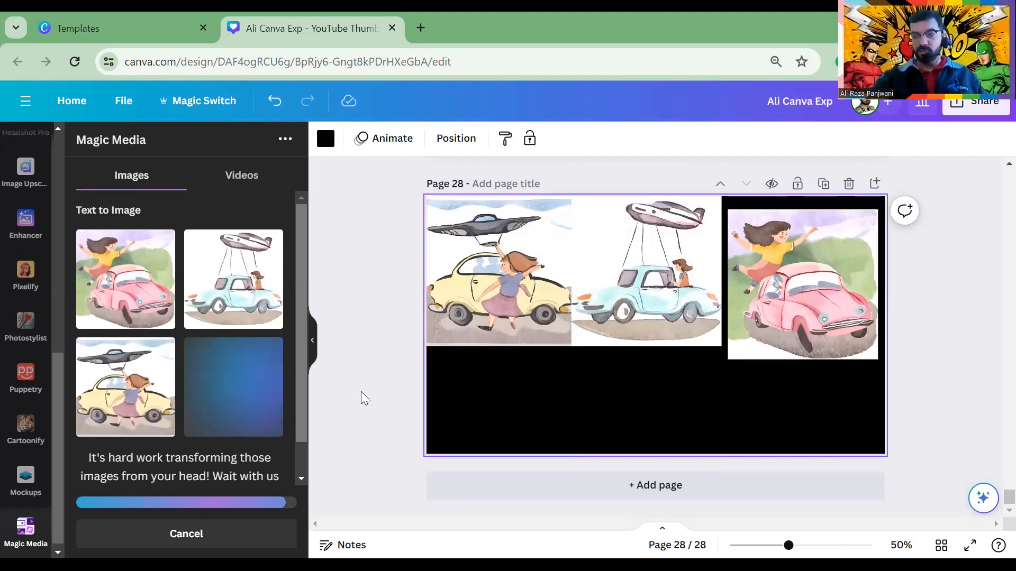
Add page 29 with the fourth flying-car image as its background, reframed upward
click(571, 481)
click(260, 400)
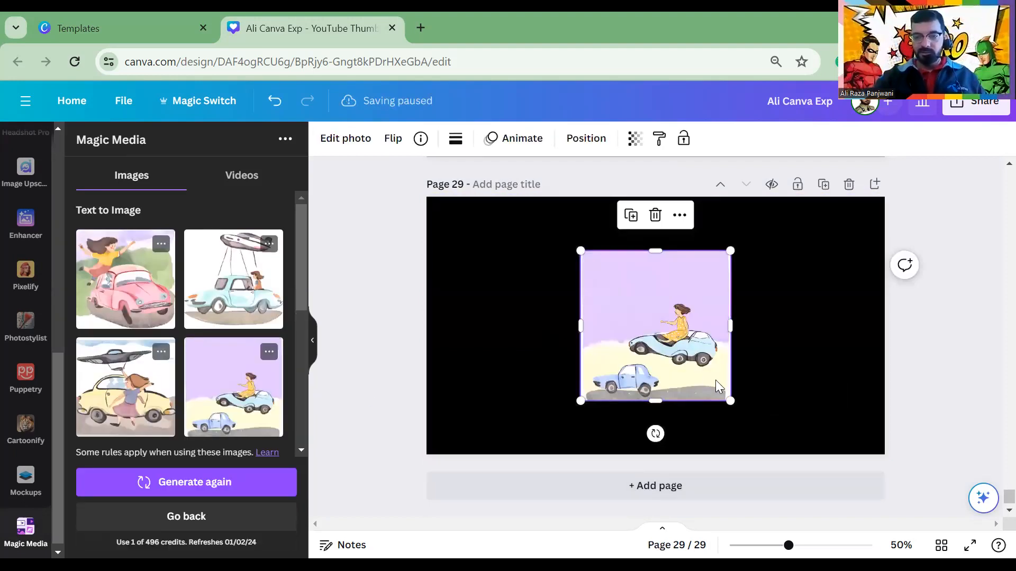
right_click(670, 310)
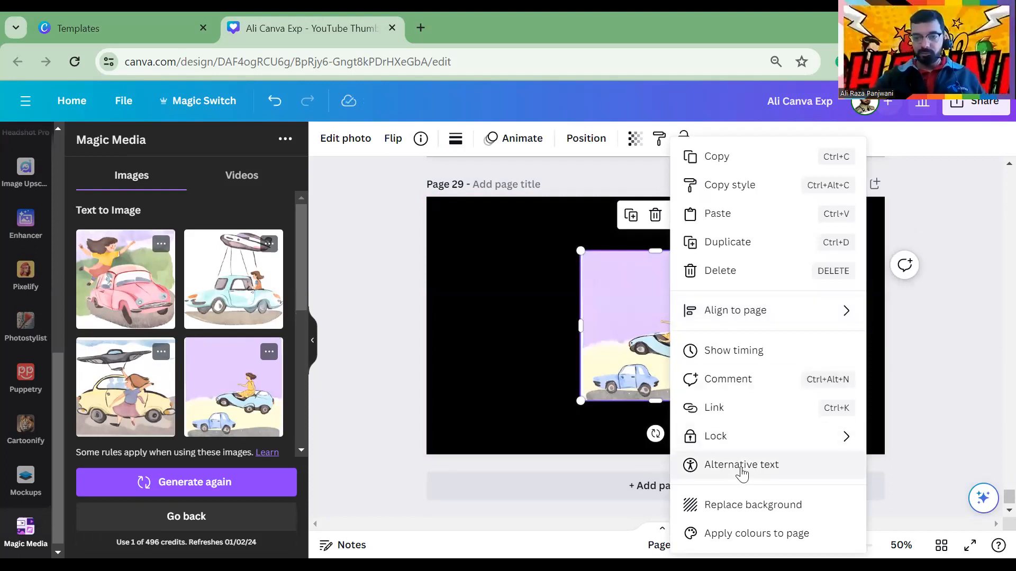
click(798, 502)
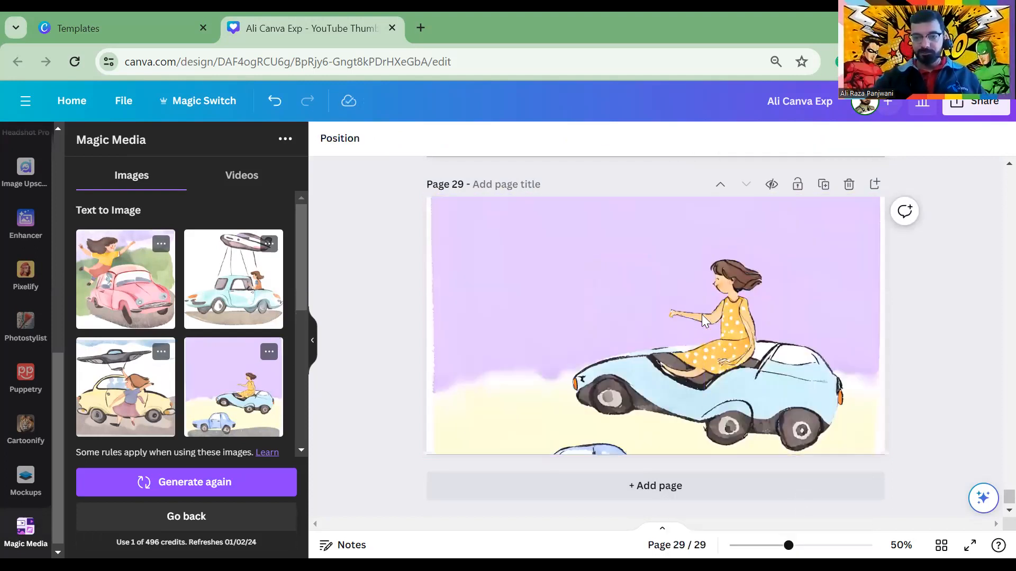
double_click(636, 391)
drag(656, 394, 617, 333)
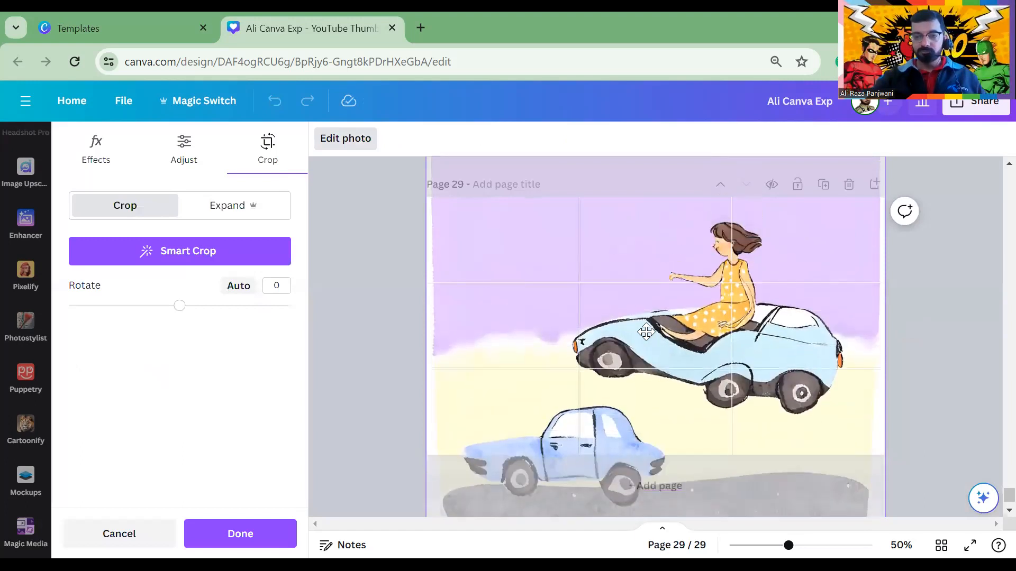
click(402, 297)
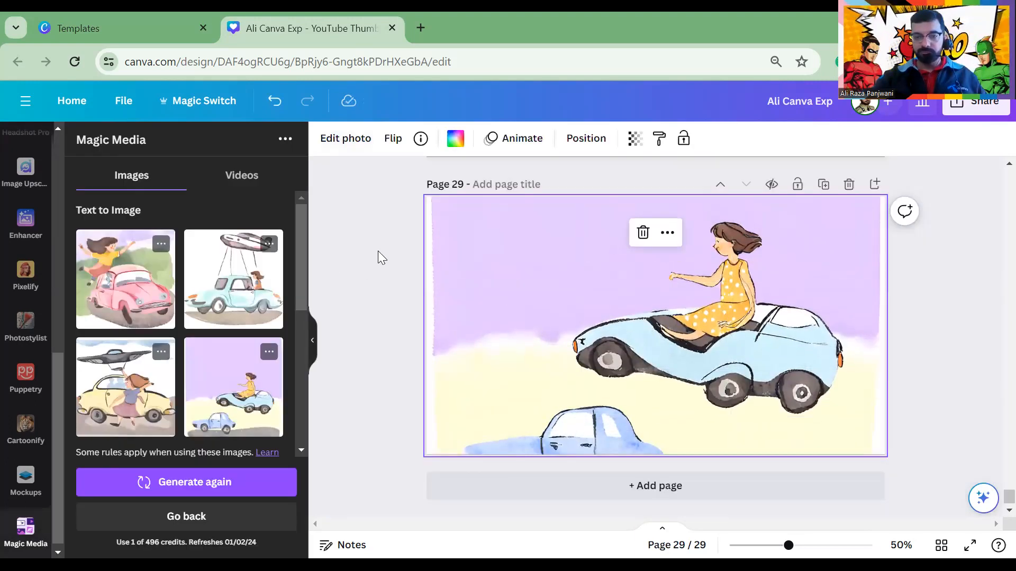
Detach the flying-car image from page 29's background so it becomes a separate image
right_click(573, 344)
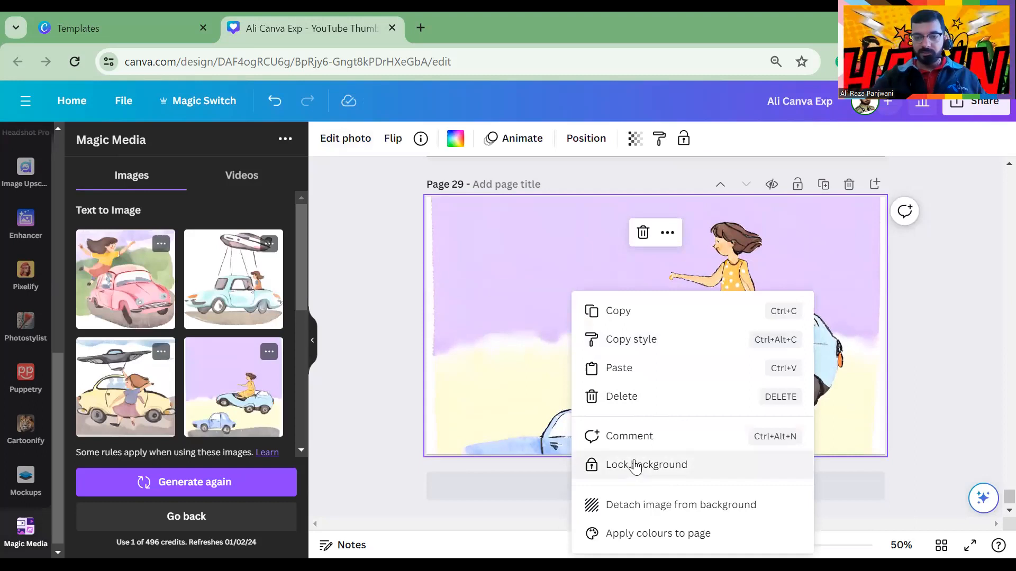
click(725, 338)
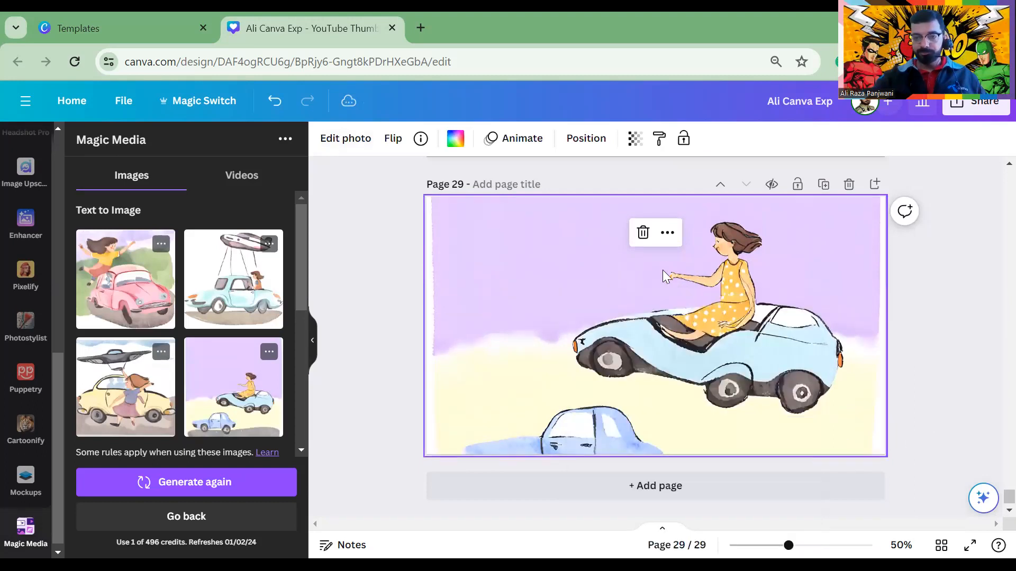
click(667, 232)
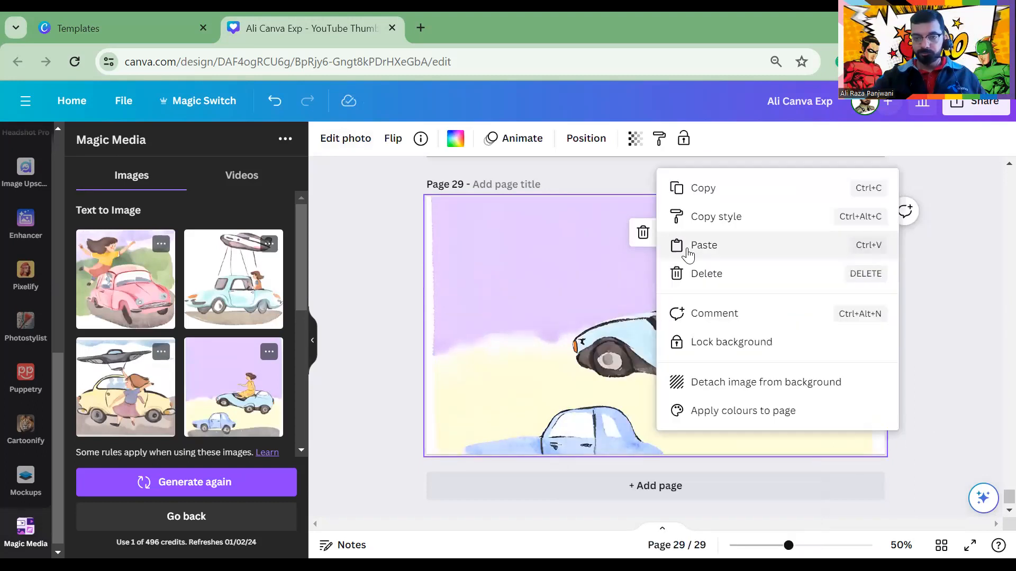
click(733, 382)
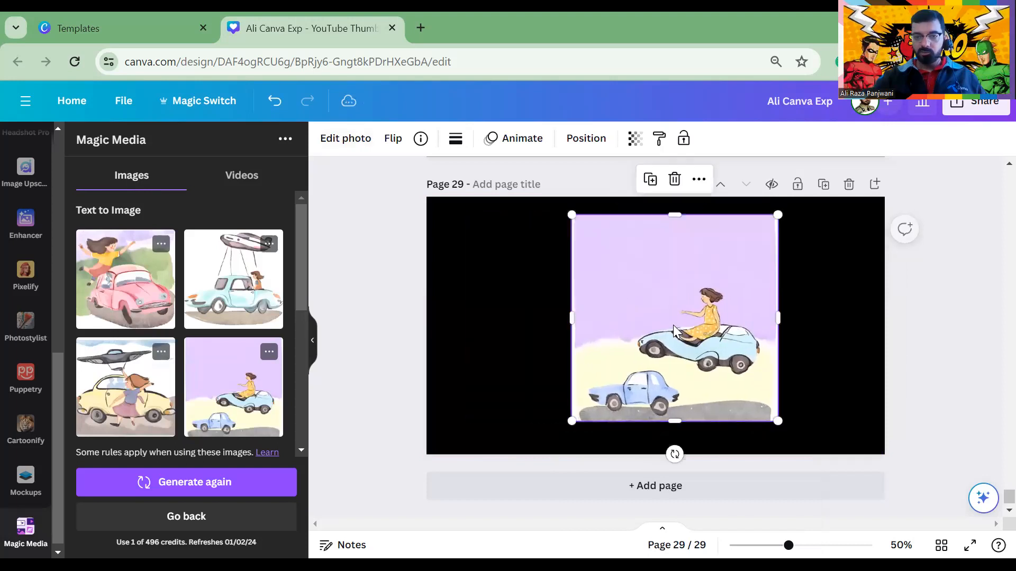
Expand the flying-car image to the whole page with Magic Expand
click(352, 140)
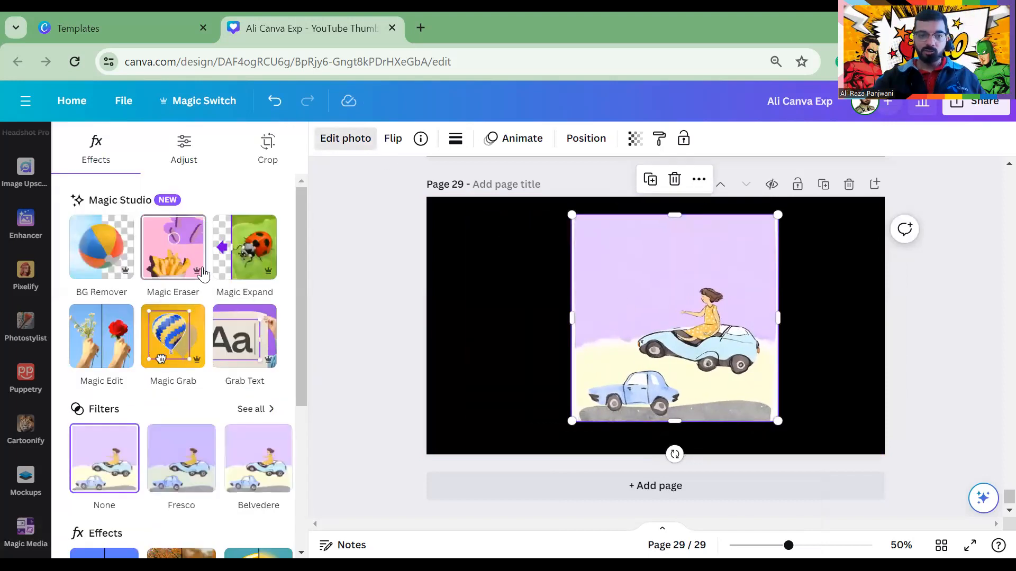
click(244, 247)
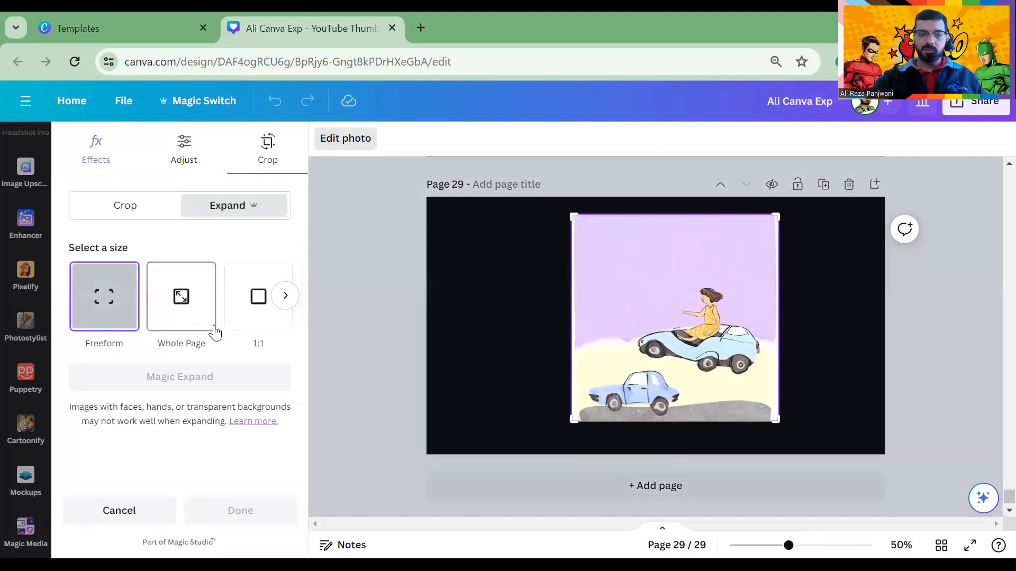
click(190, 297)
click(194, 388)
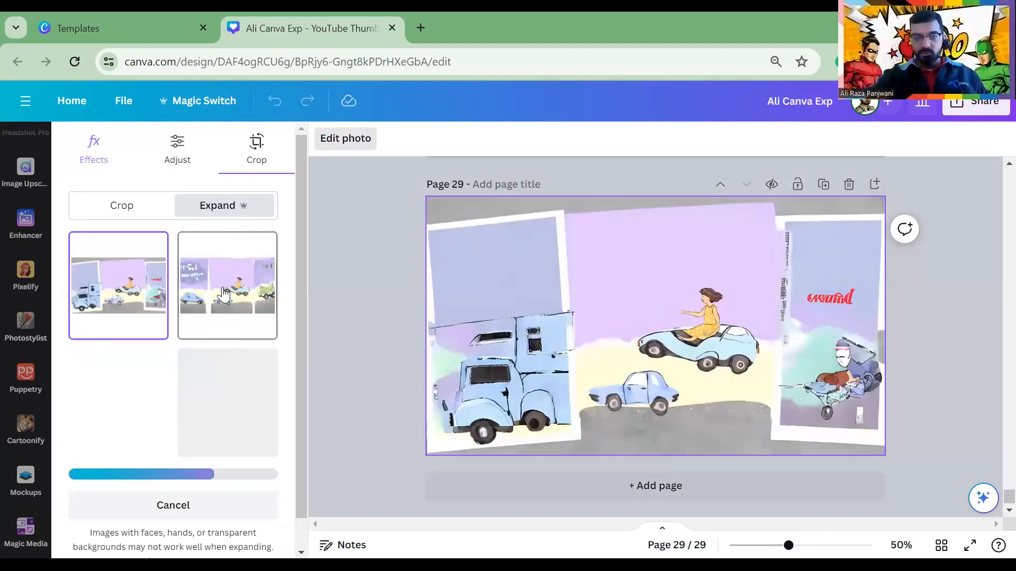
Compare the four expanded variants and keep the blue-sided one
click(119, 407)
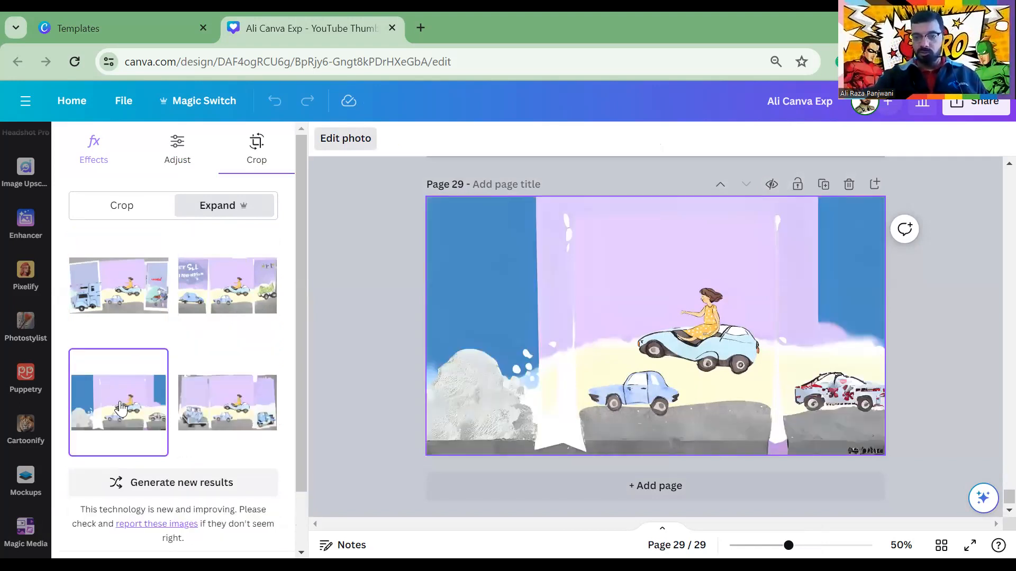
click(203, 408)
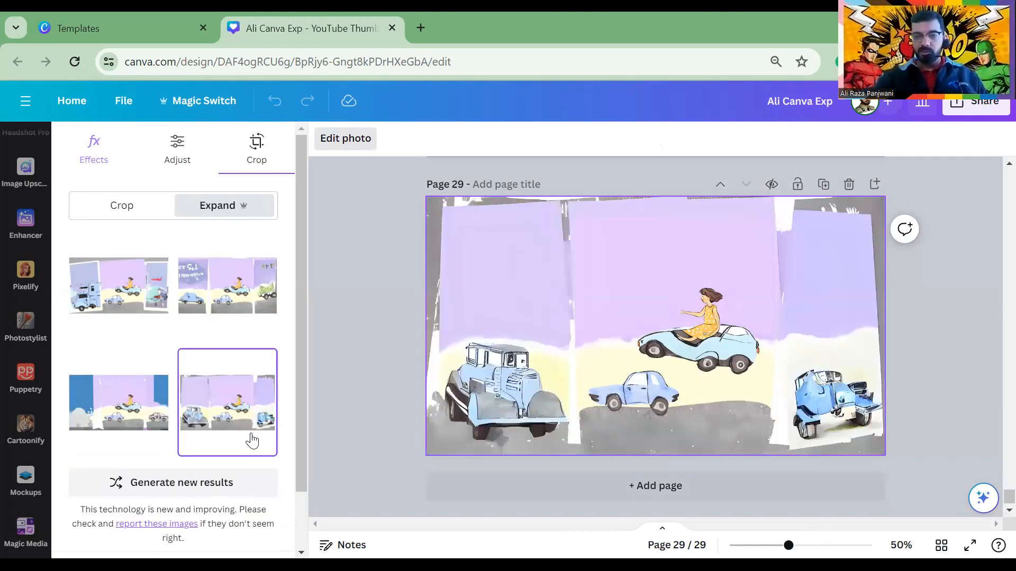
click(239, 294)
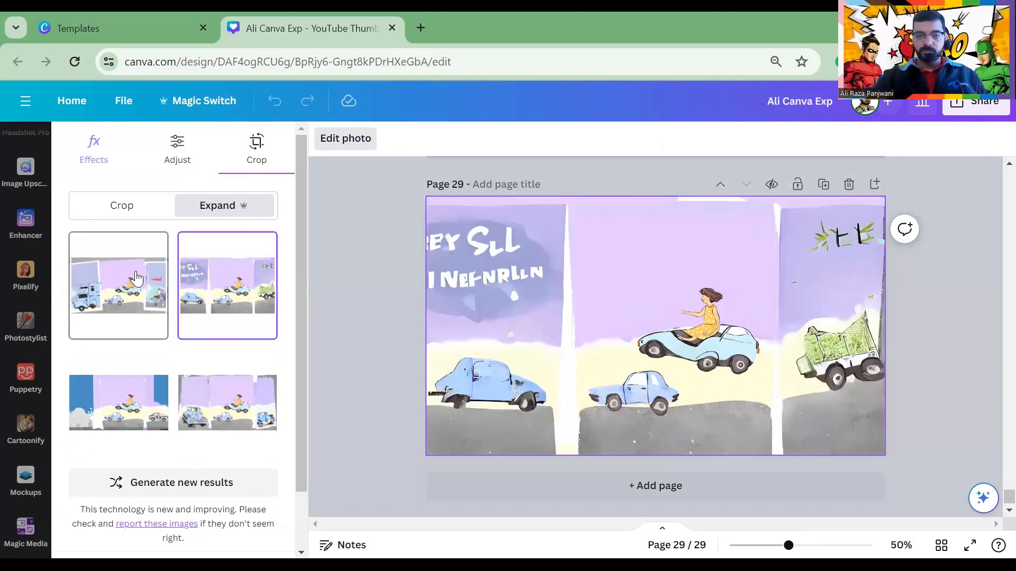
click(136, 277)
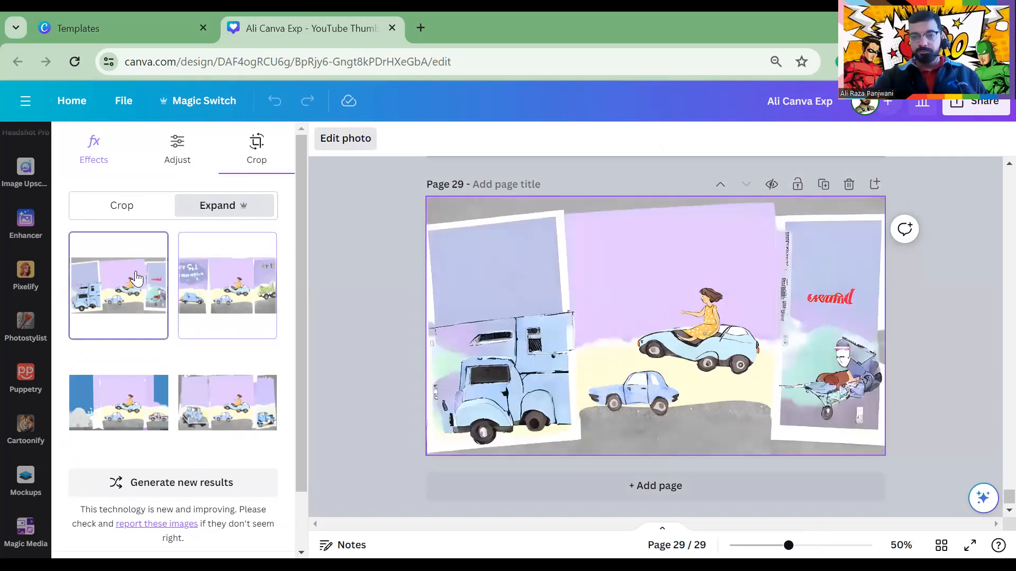
click(211, 367)
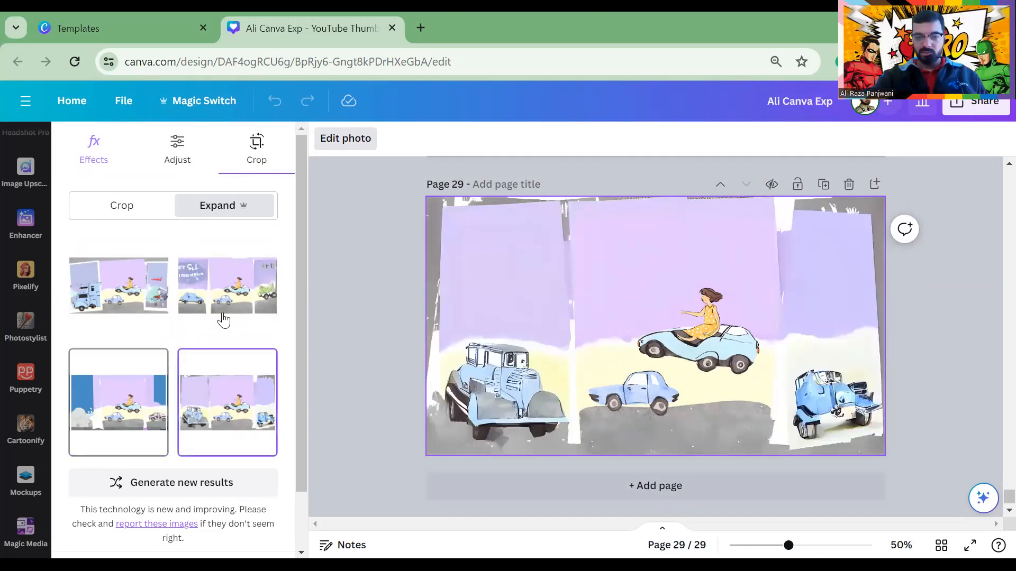
key(ctrl+z)
click(236, 305)
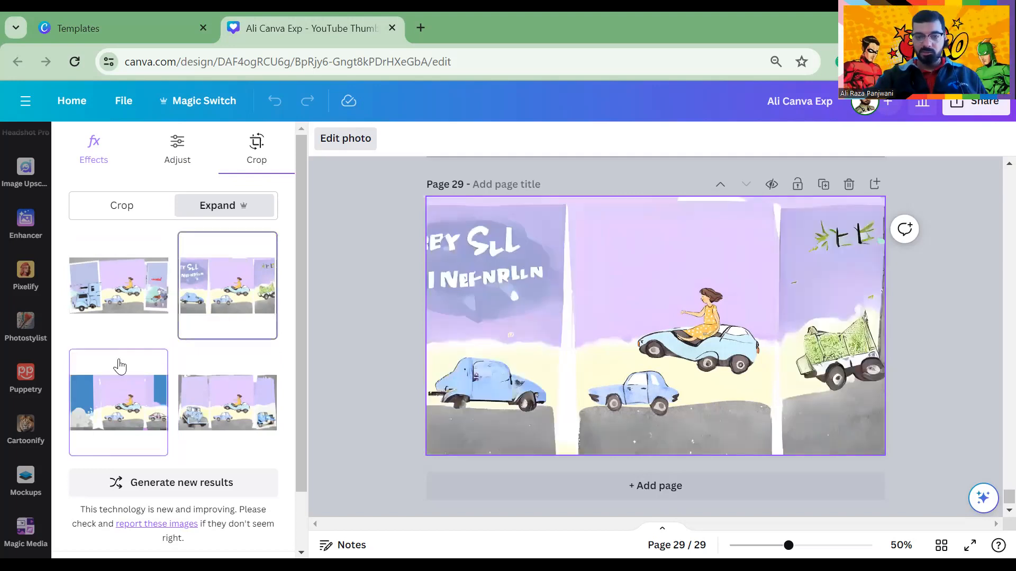
click(132, 373)
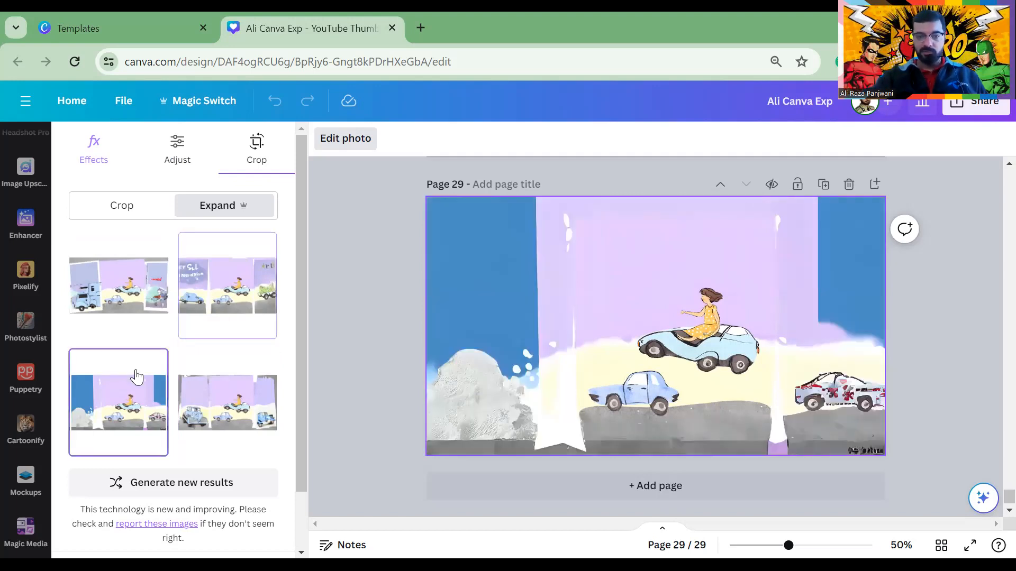
click(440, 362)
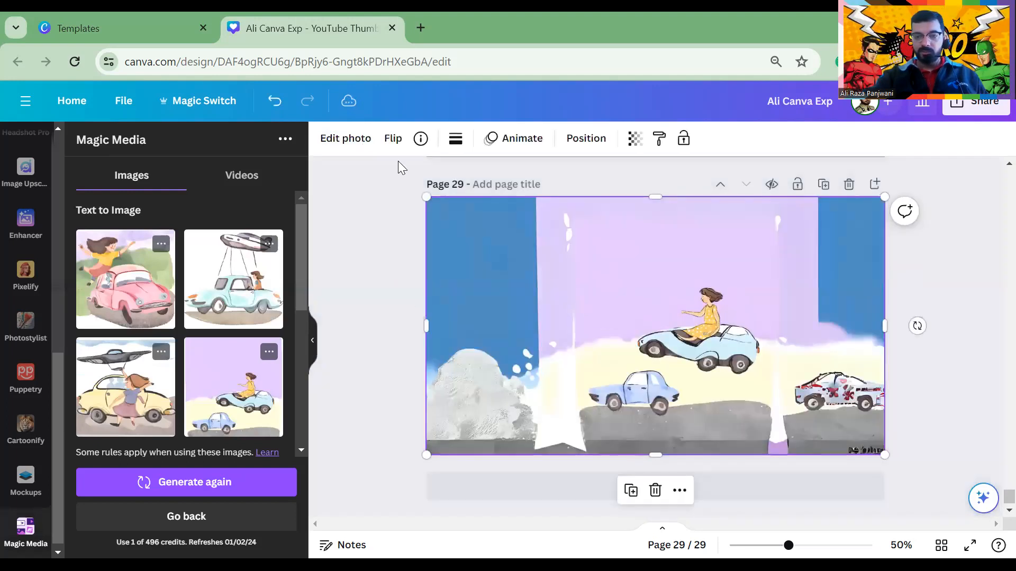
click(347, 140)
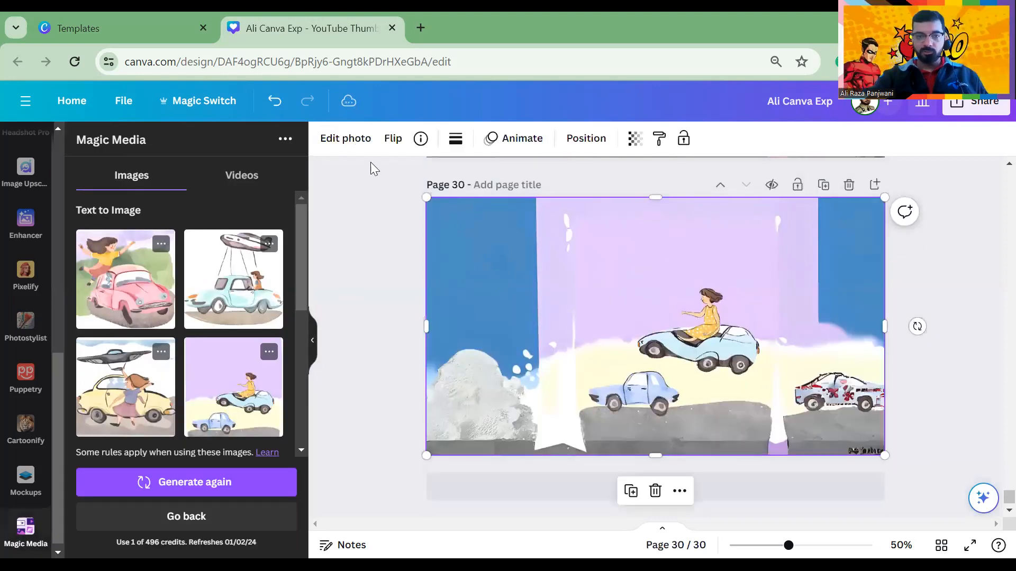
Remove the sky with BG Remover and fit the cutout along page 30's bottom edge
click(347, 139)
click(92, 250)
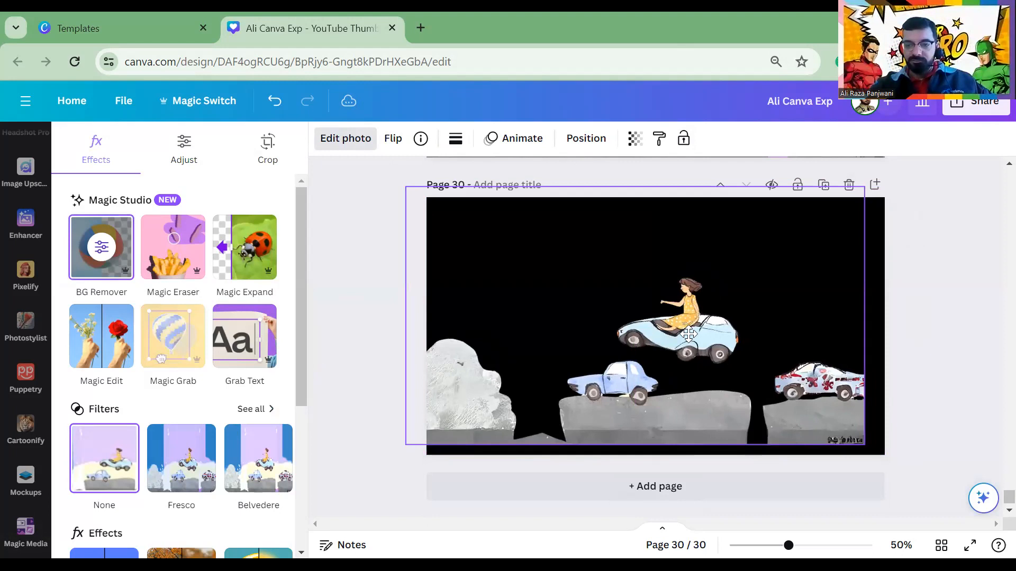
drag(672, 351, 666, 343)
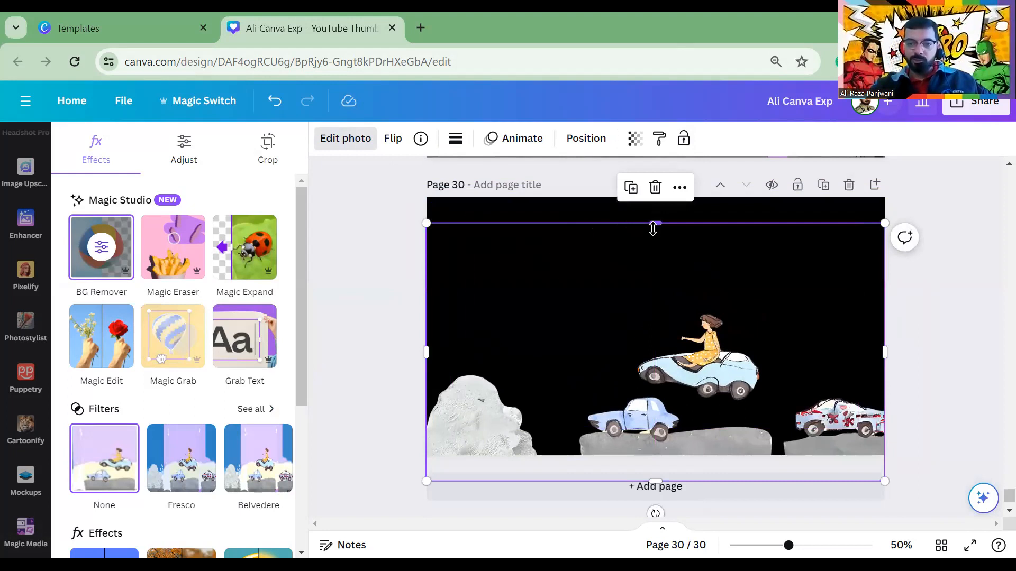
drag(663, 281, 665, 311)
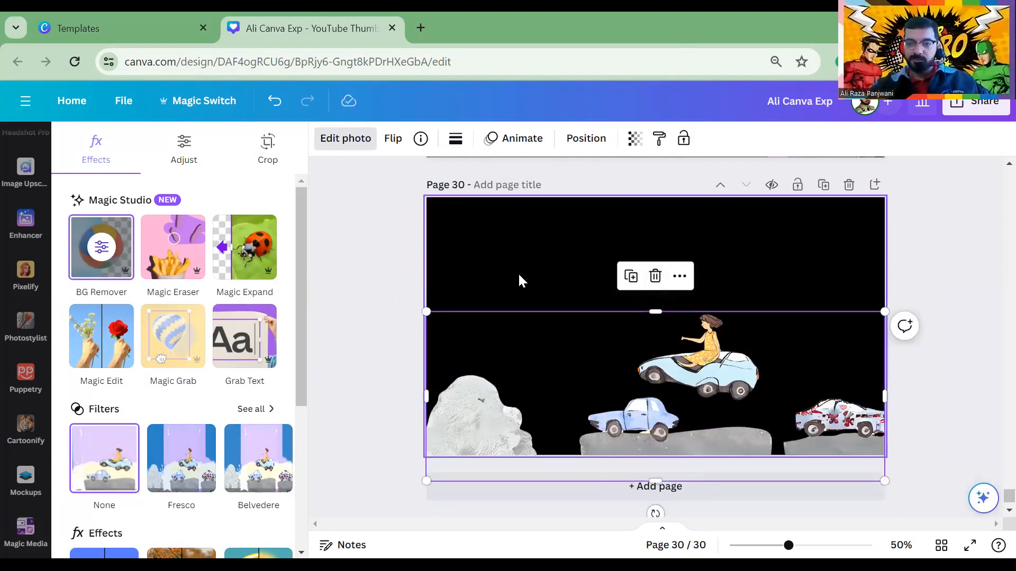
click(518, 272)
drag(620, 384, 620, 359)
click(502, 260)
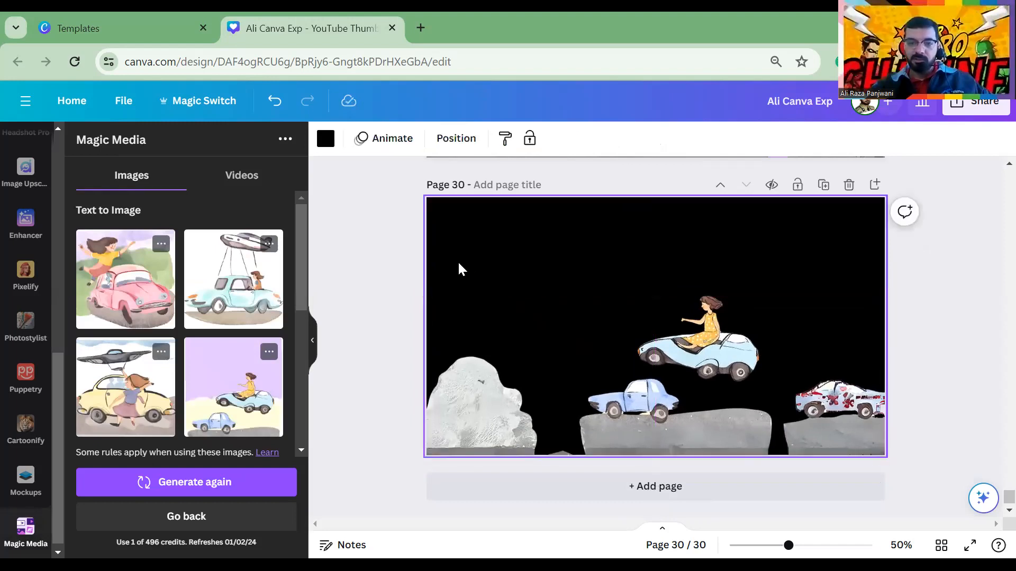
scroll(37, 193, up, 5)
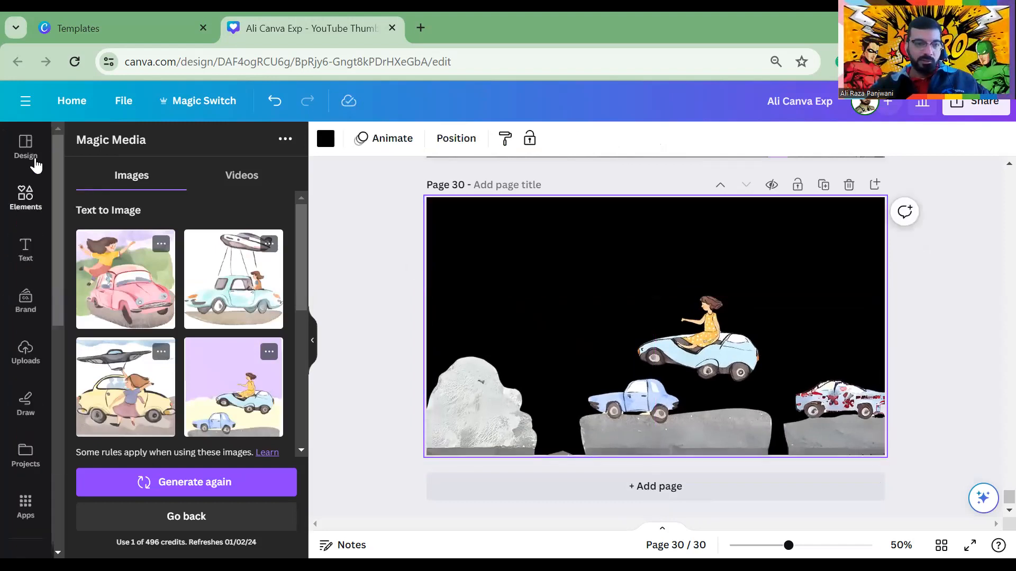
Search Elements for 'space' photos, replacing the old 'park' search
click(27, 200)
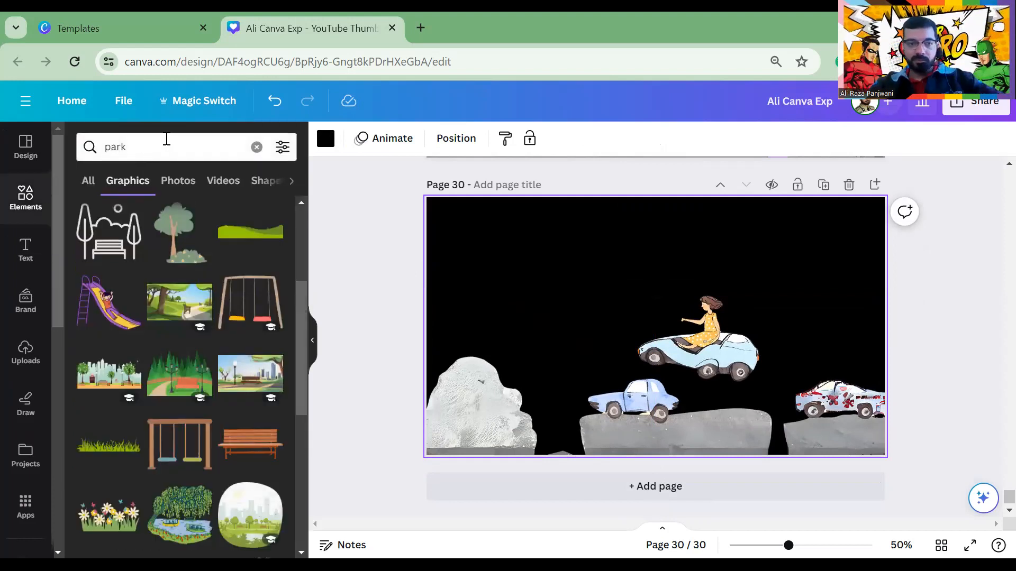
drag(166, 143, 59, 144)
drag(157, 150, 79, 146)
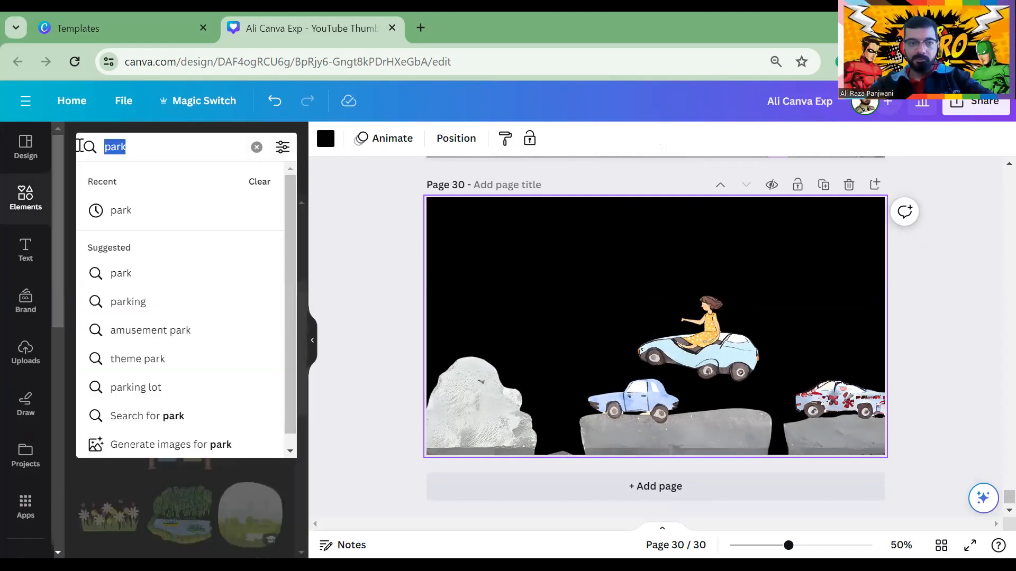
text(spac)
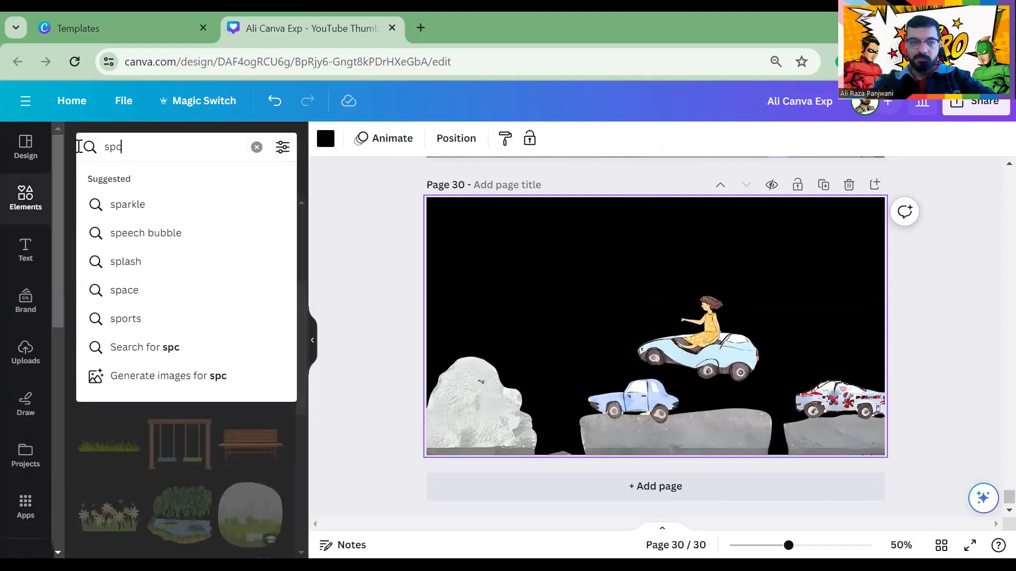
text(e)
key(Return)
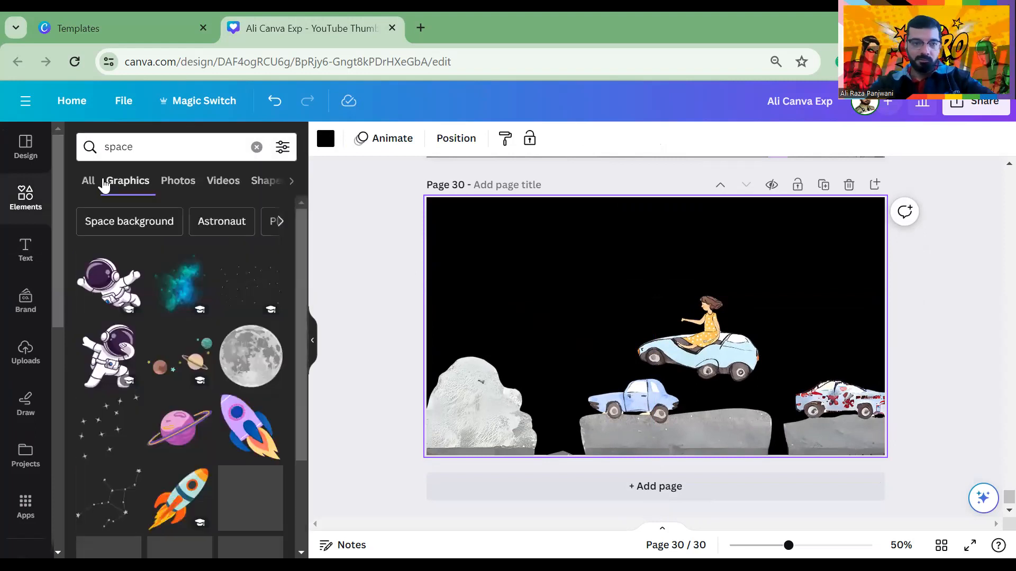
click(216, 182)
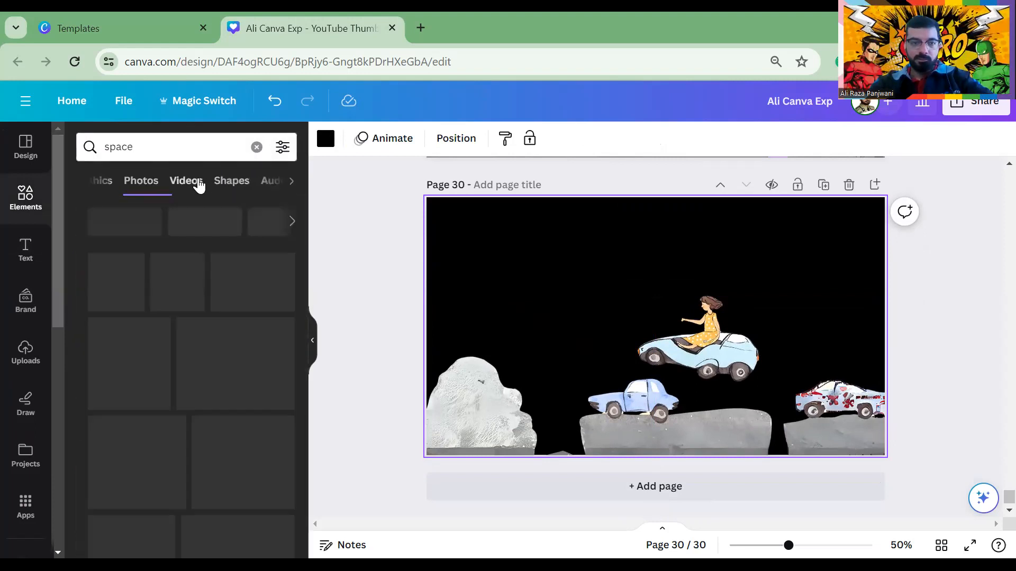
click(141, 181)
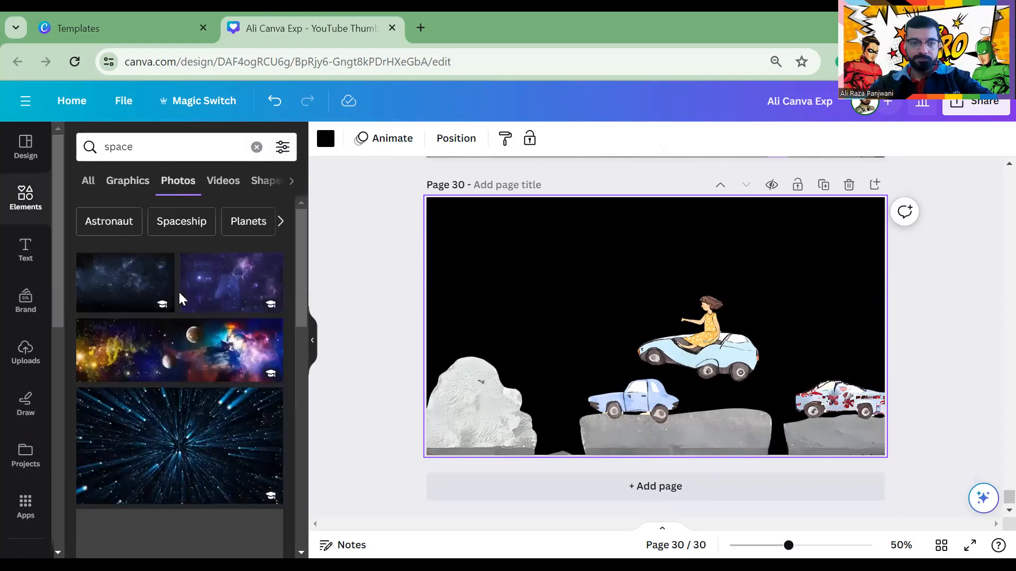
Add the colourful space photo and set it as page 30's background
click(400, 285)
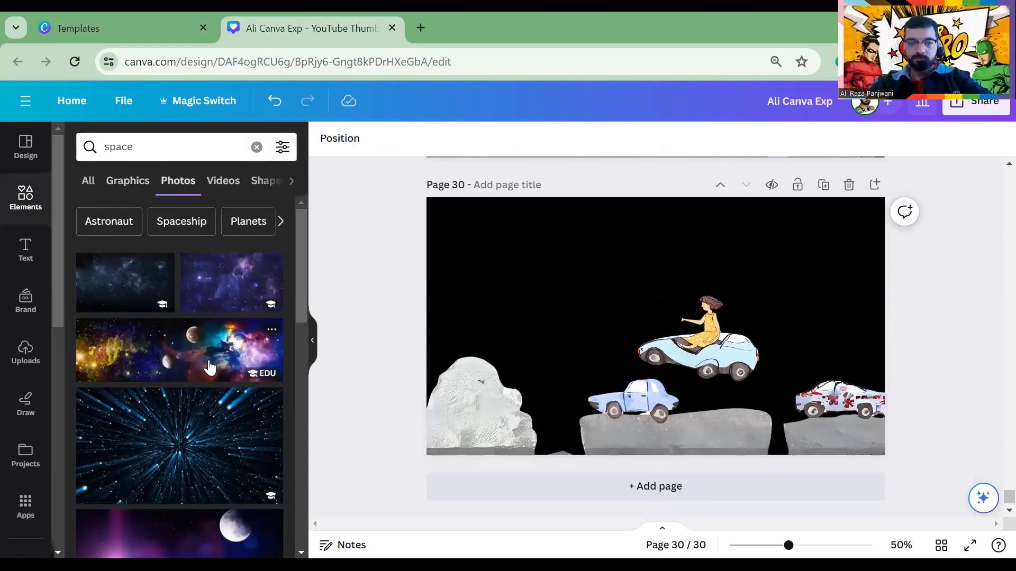
click(209, 366)
right_click(535, 320)
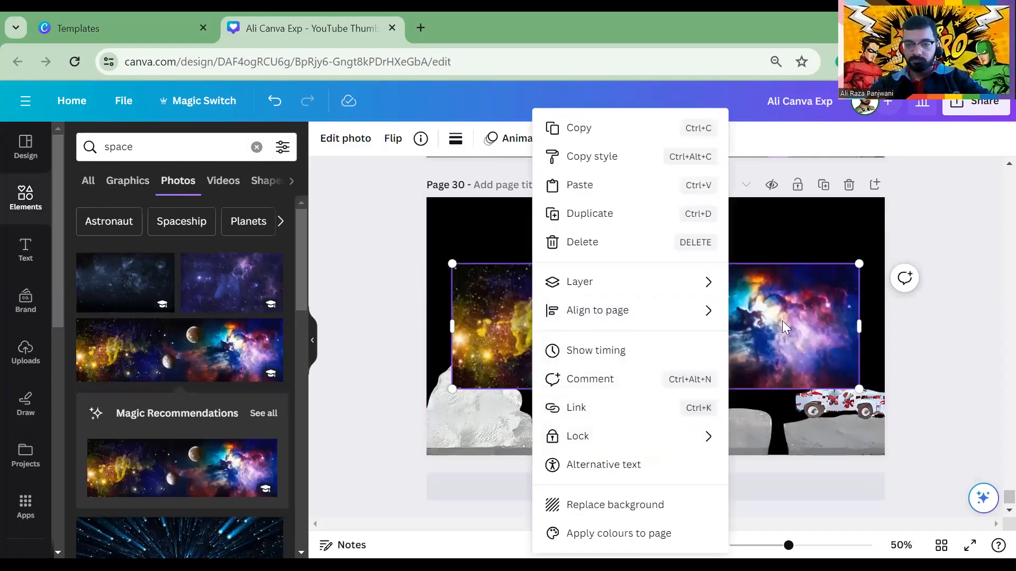
click(619, 506)
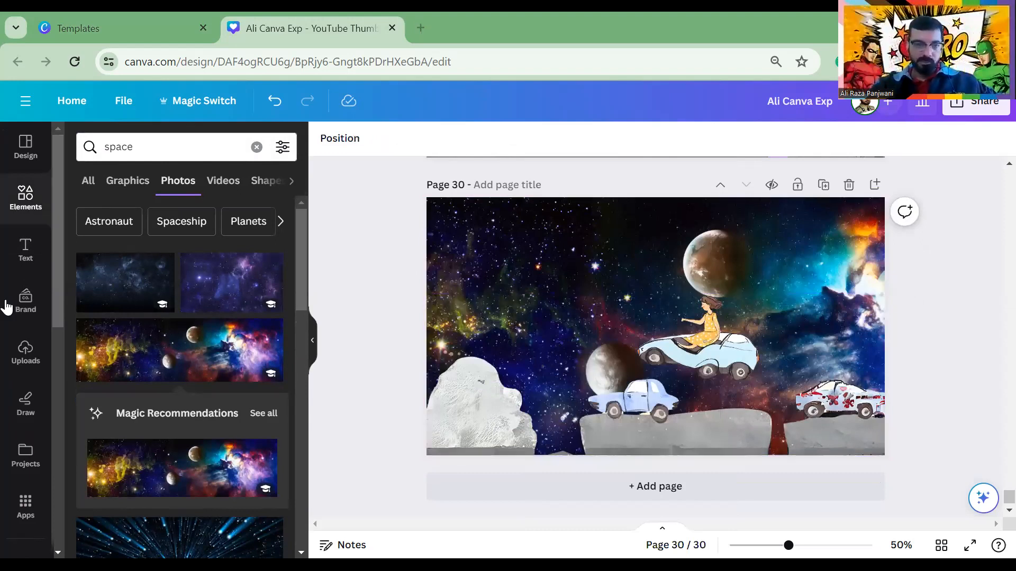
Add a heading at page 30's top-left with white text and an Outline effect
click(24, 249)
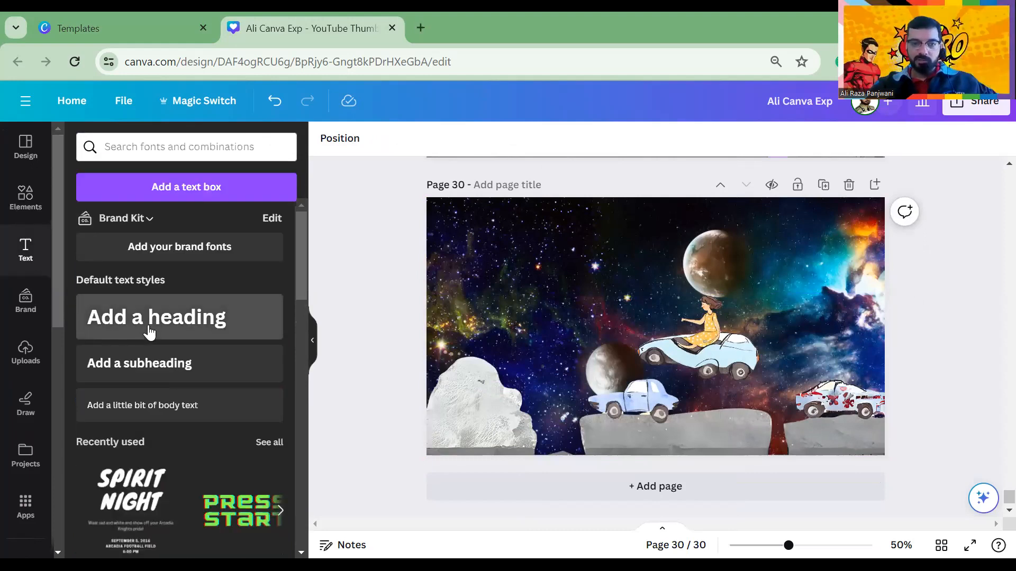
click(150, 330)
click(555, 284)
drag(614, 332, 484, 236)
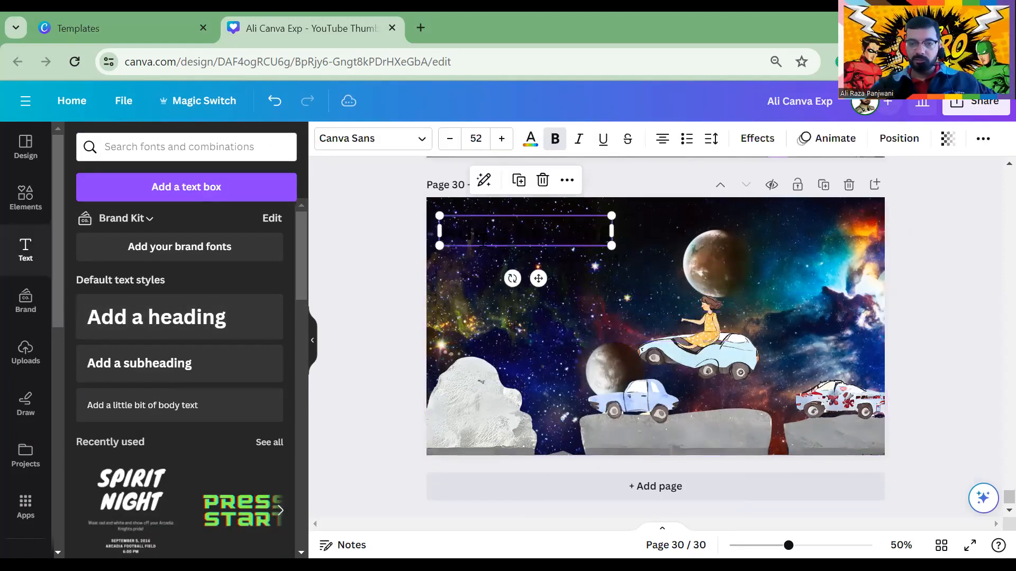
click(506, 238)
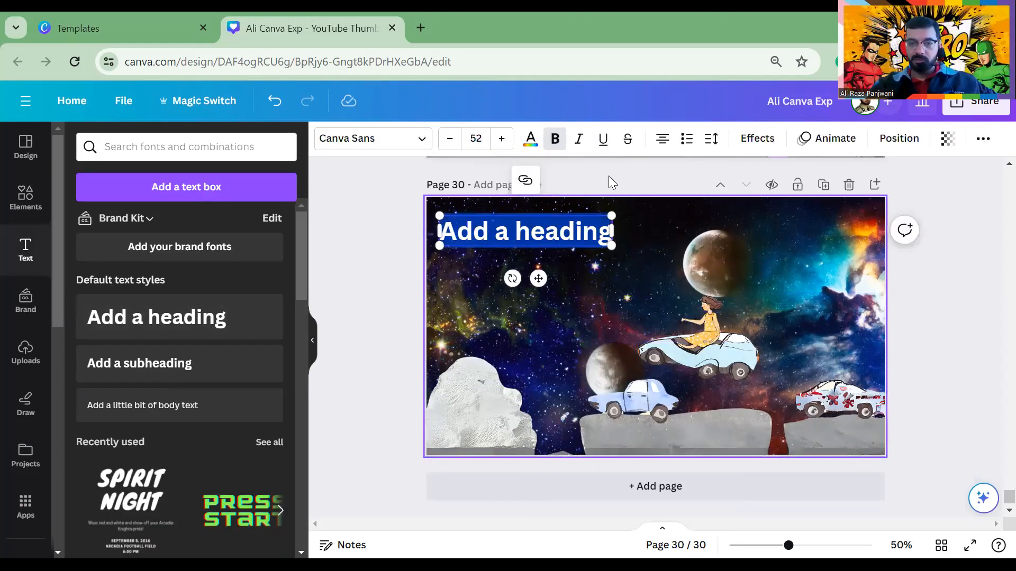
click(531, 139)
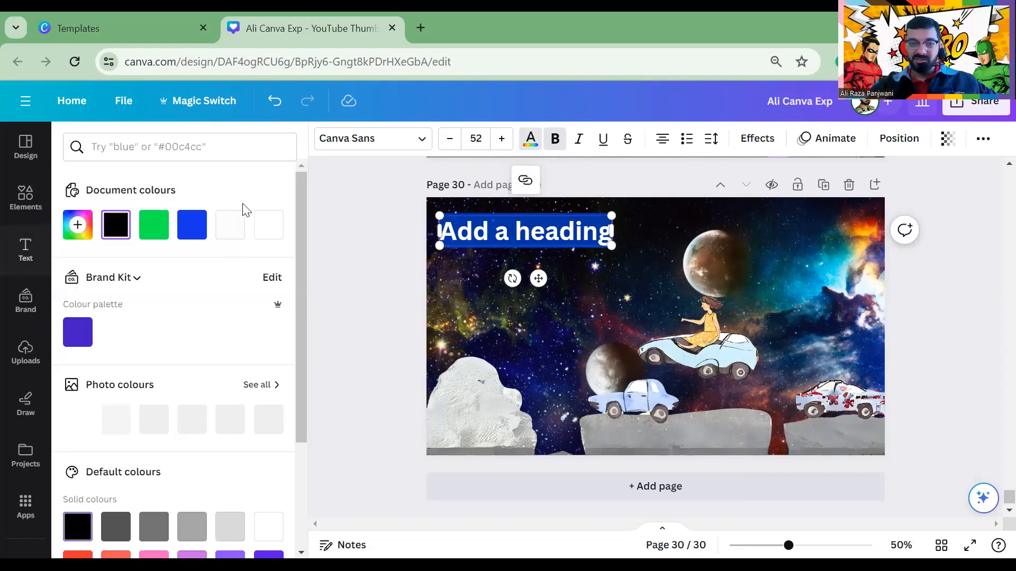
click(267, 227)
click(757, 138)
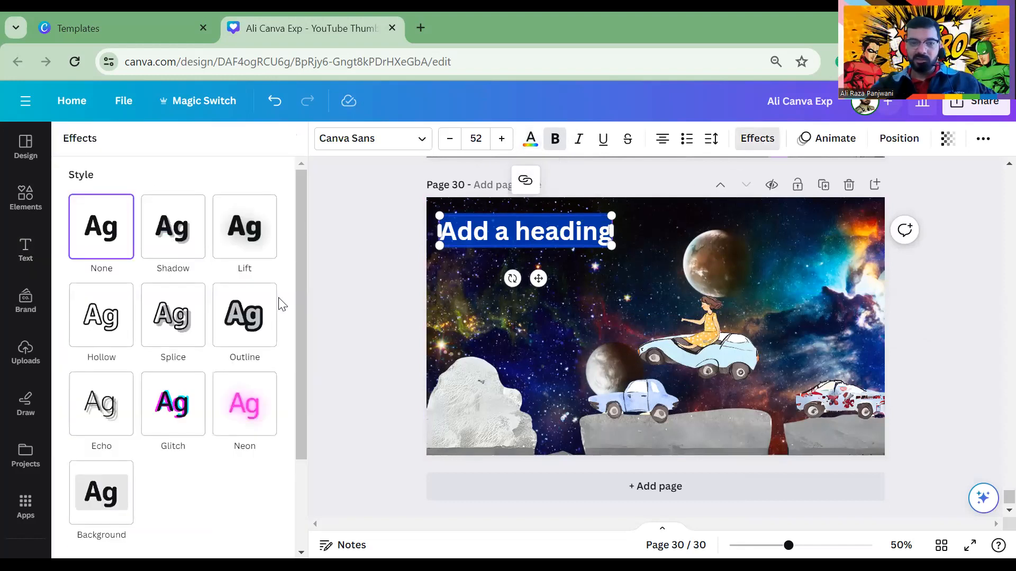
click(259, 307)
click(368, 219)
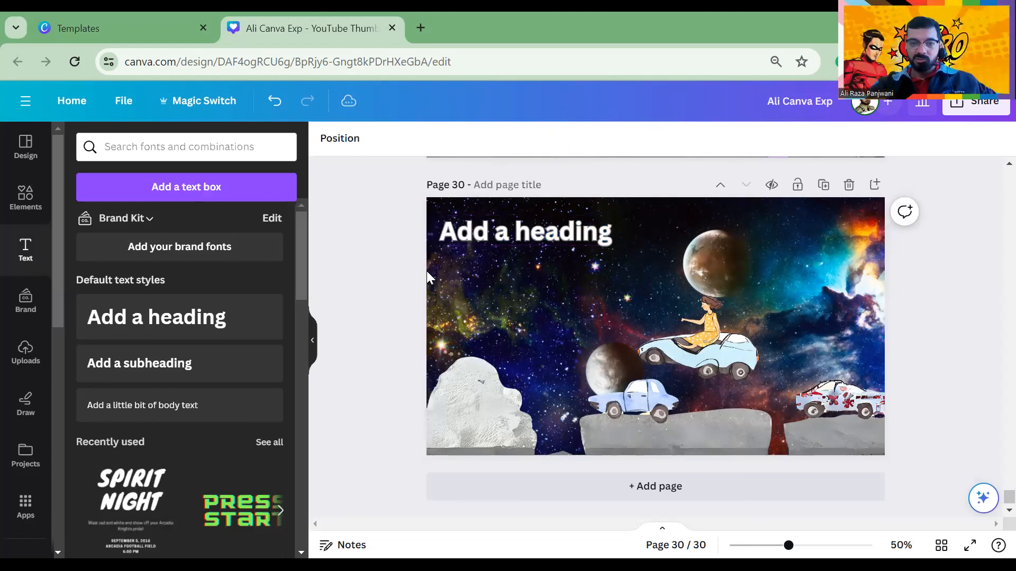
Change the heading to 'Girl with Flying Car' and widen it onto one line
double_click(503, 239)
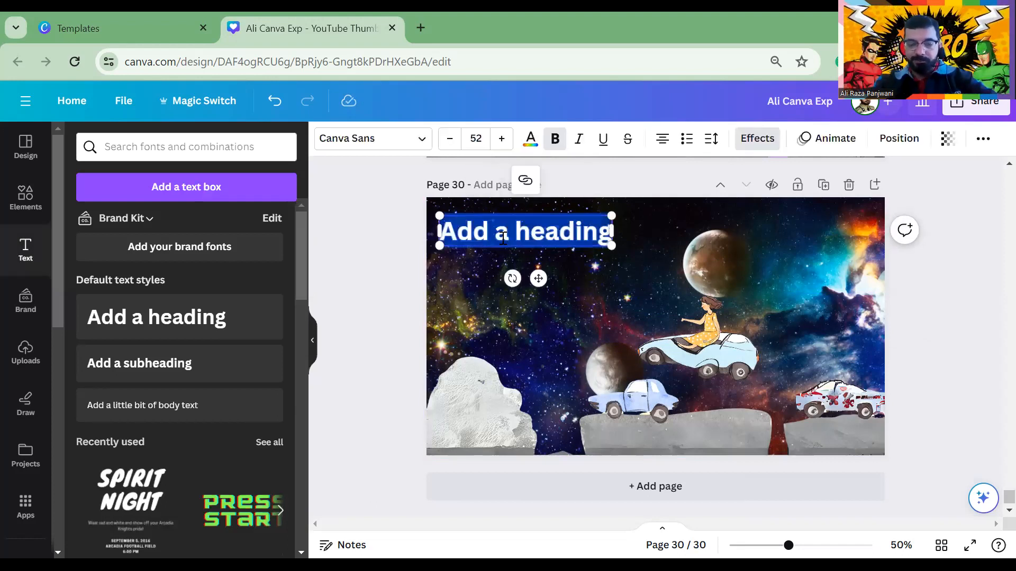
text(Gr)
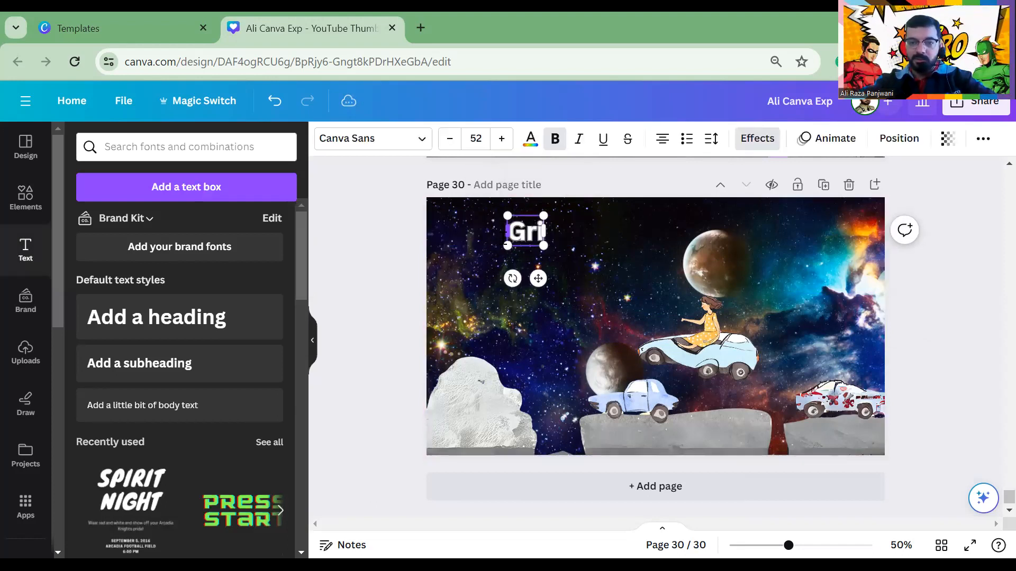
key(BackSpace)
text(it)
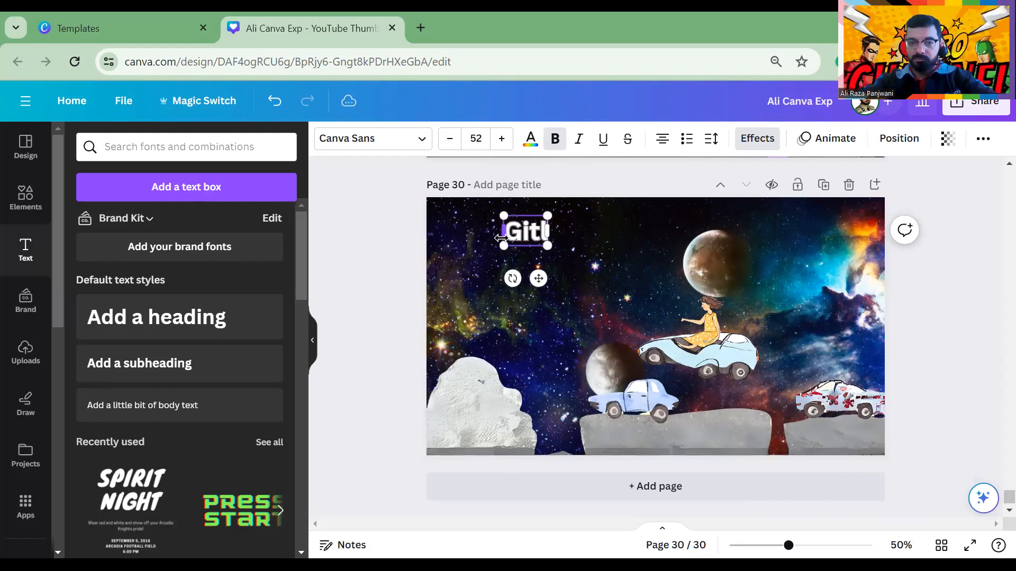
key(BackSpace)
text(rl)
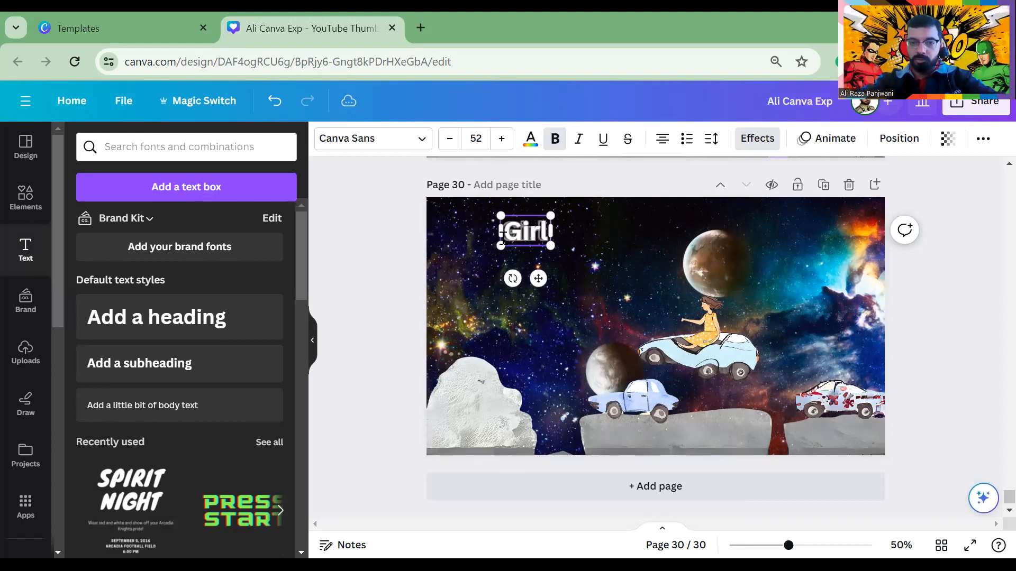
text( with F)
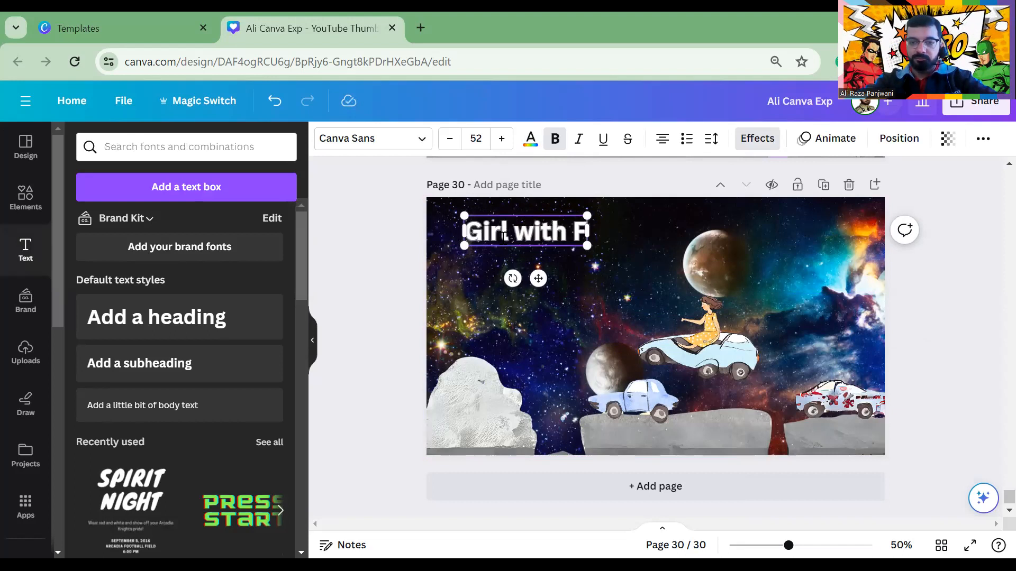
text(lying Car)
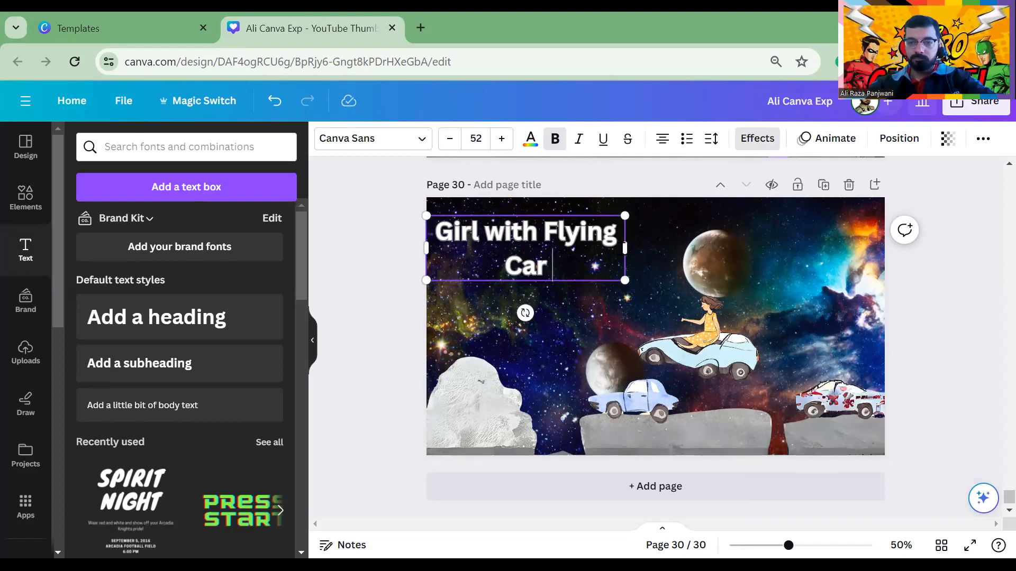
drag(627, 248, 682, 232)
click(534, 324)
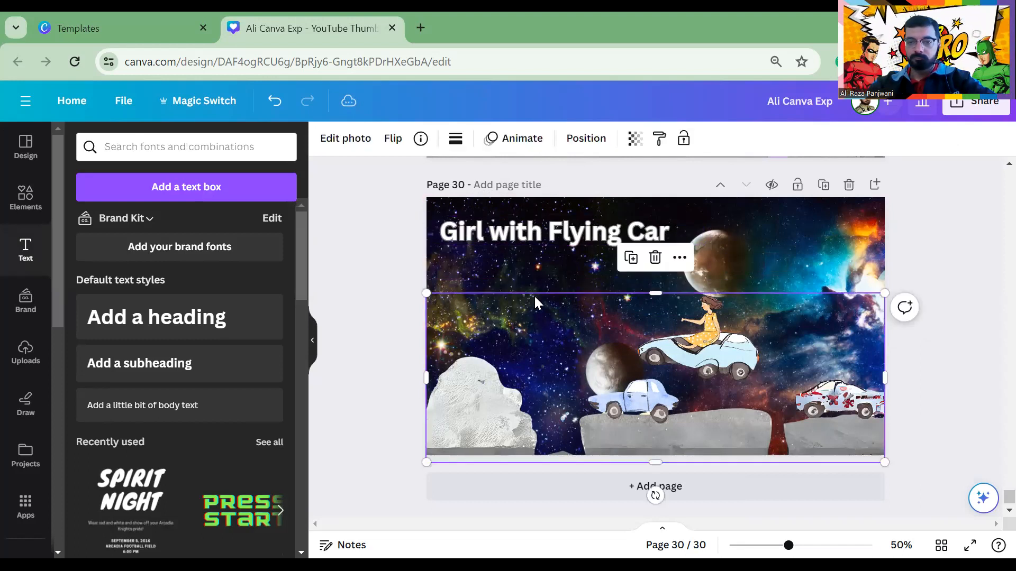
Change the title's outline colour to blue, trying green first
click(529, 240)
click(746, 139)
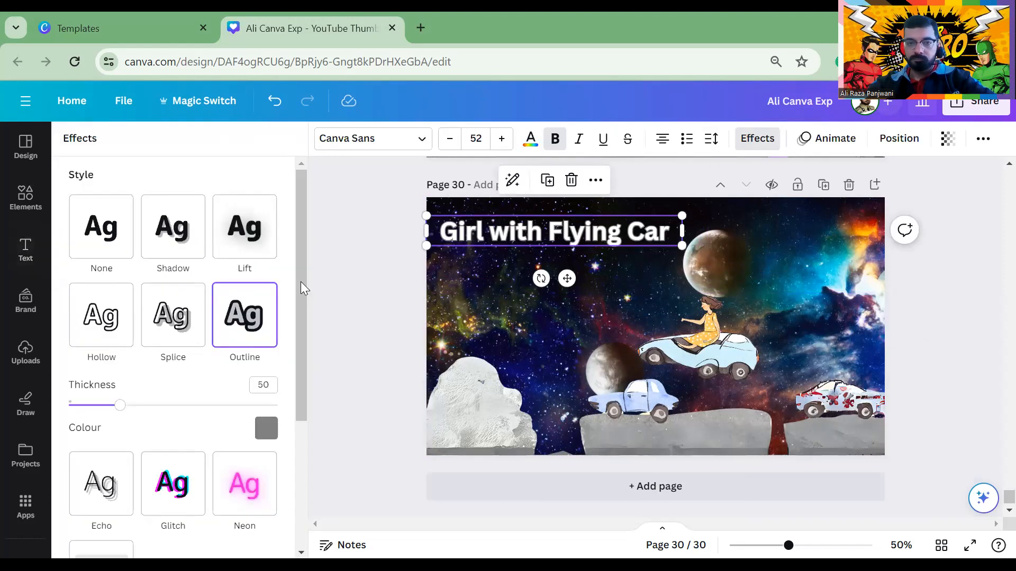
click(267, 429)
click(150, 278)
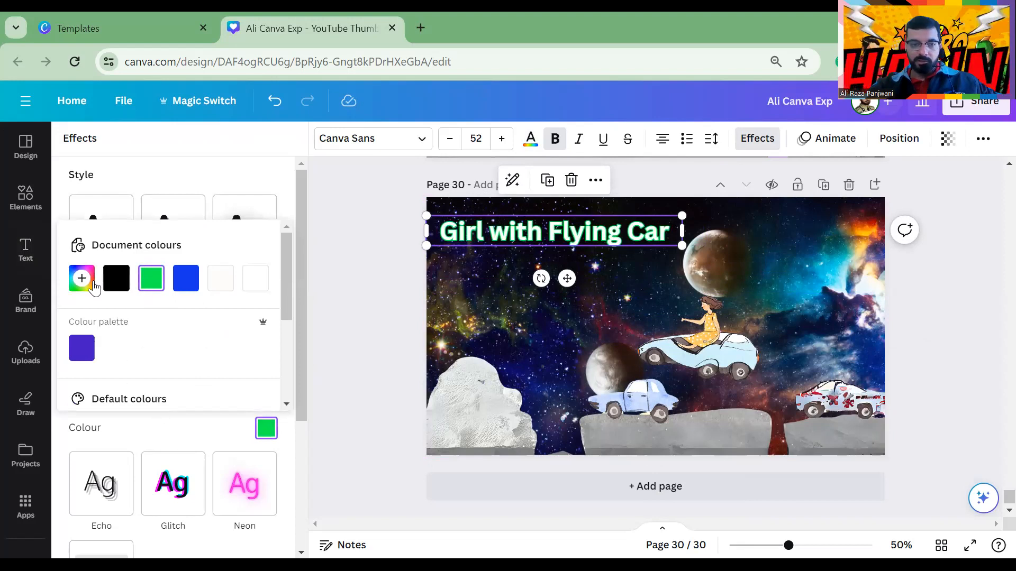
click(94, 287)
drag(150, 340, 295, 324)
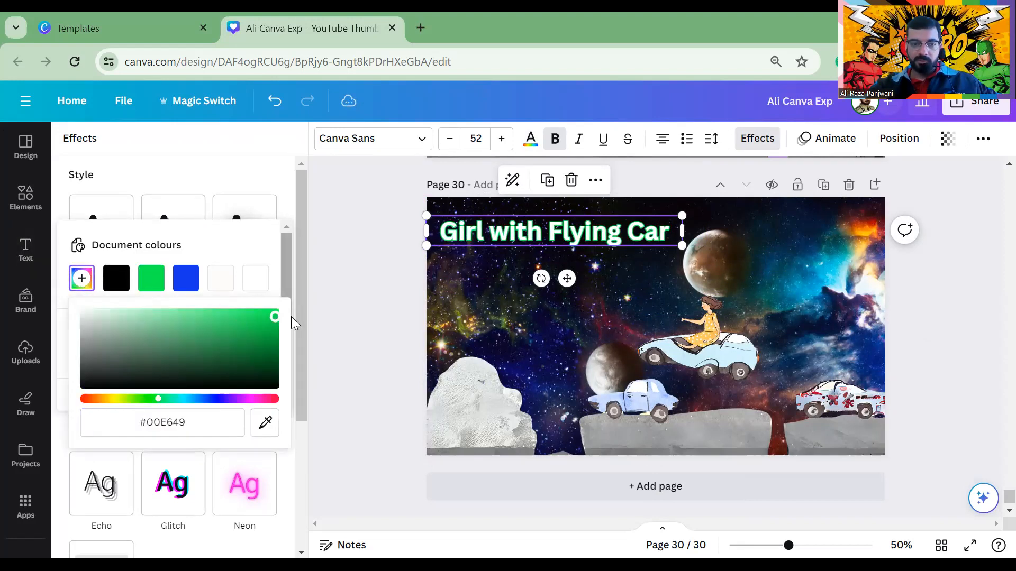
click(291, 317)
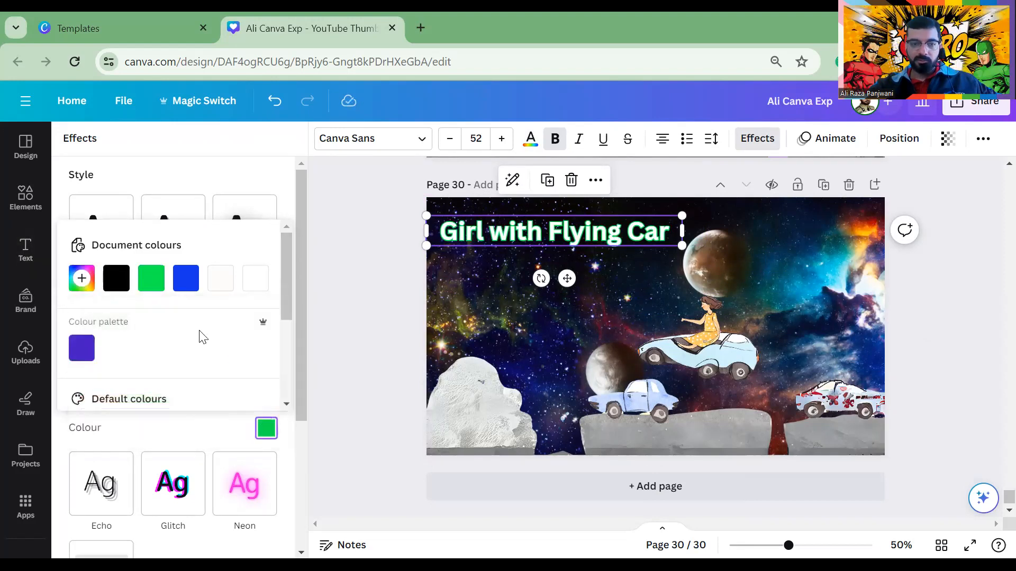
click(178, 285)
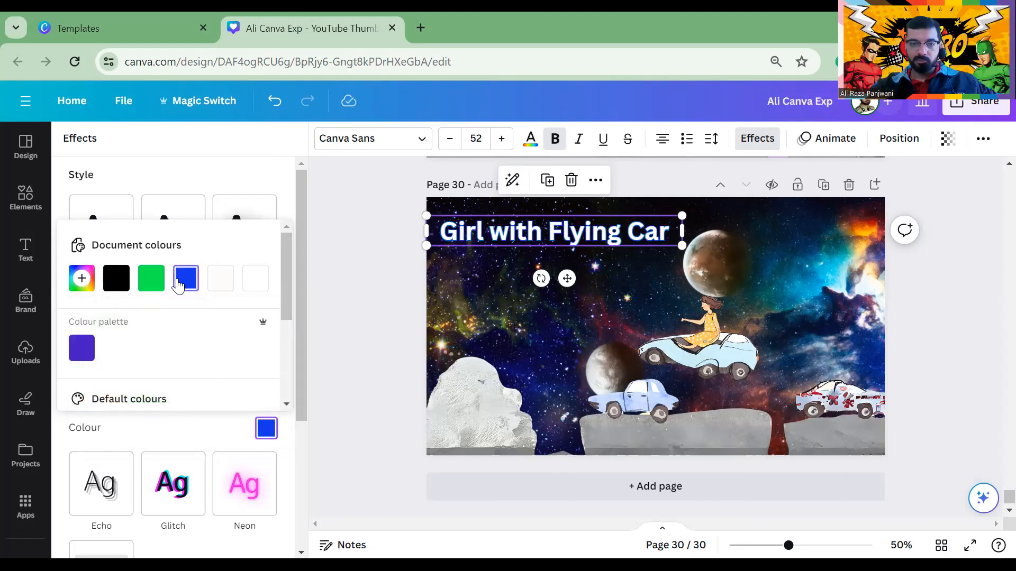
scroll(159, 397, down, 3)
scroll(166, 376, up, 3)
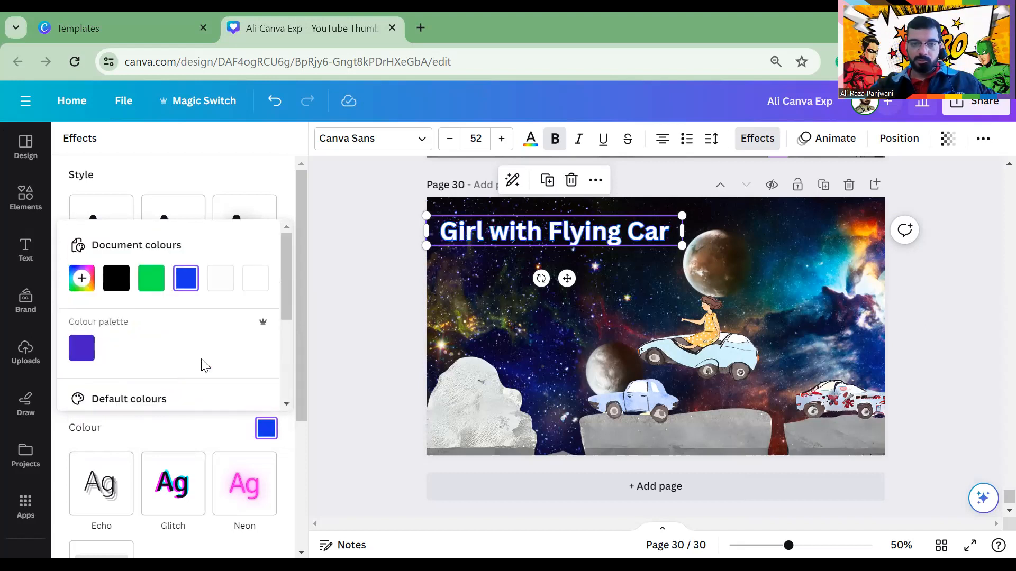
click(362, 288)
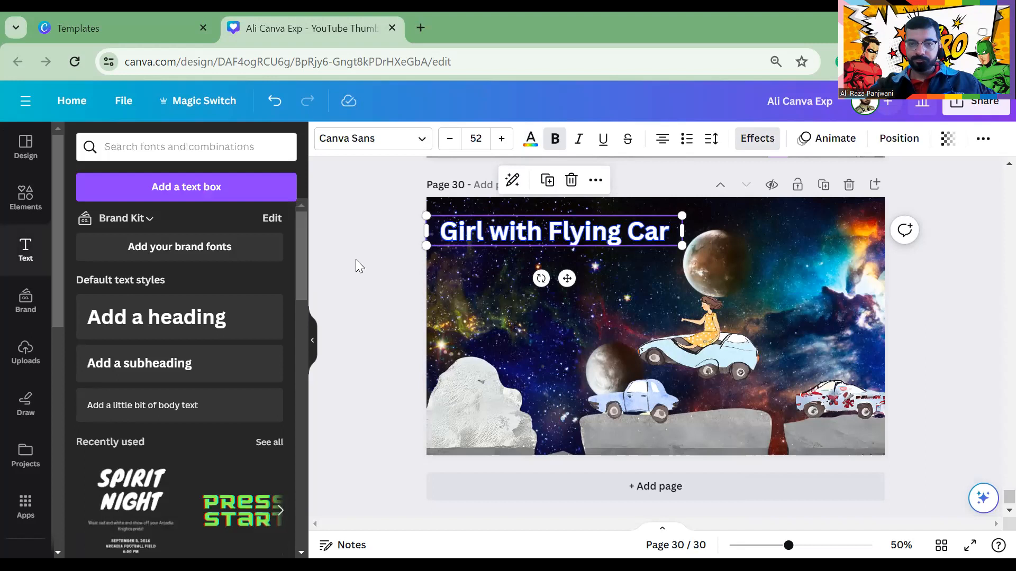
click(460, 281)
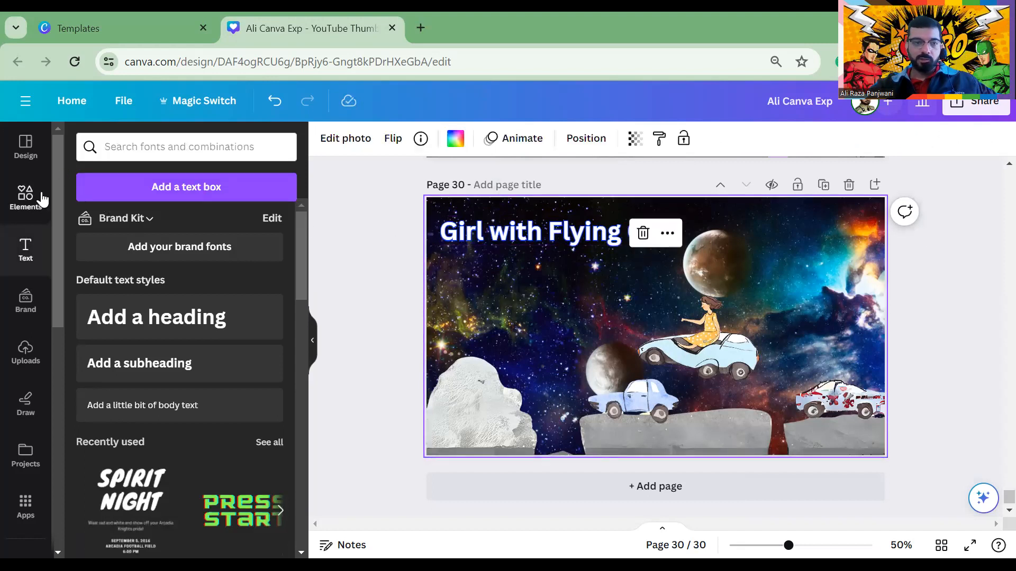
Search Elements for 'share'
click(41, 199)
click(118, 147)
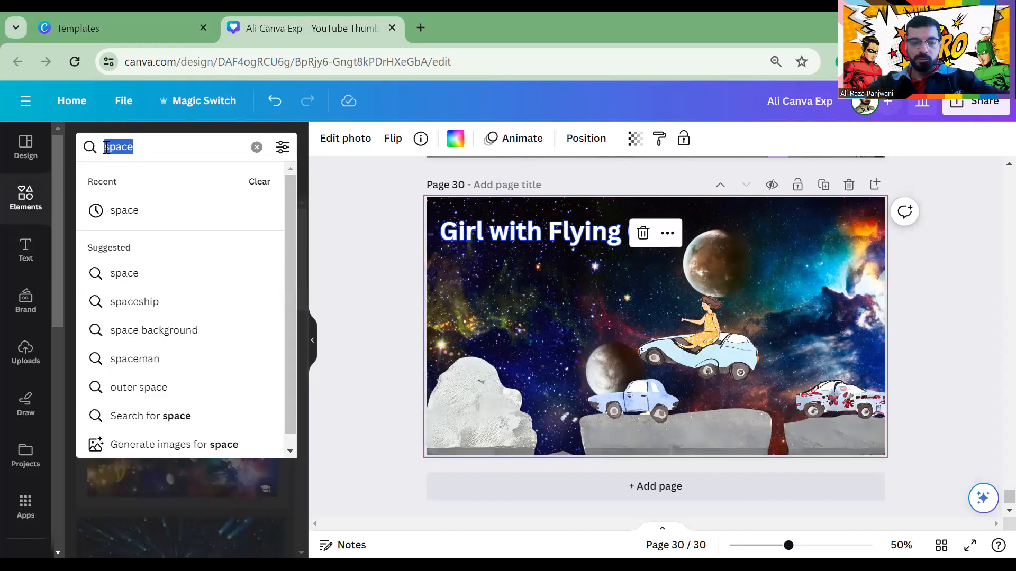
text(share)
key(Return)
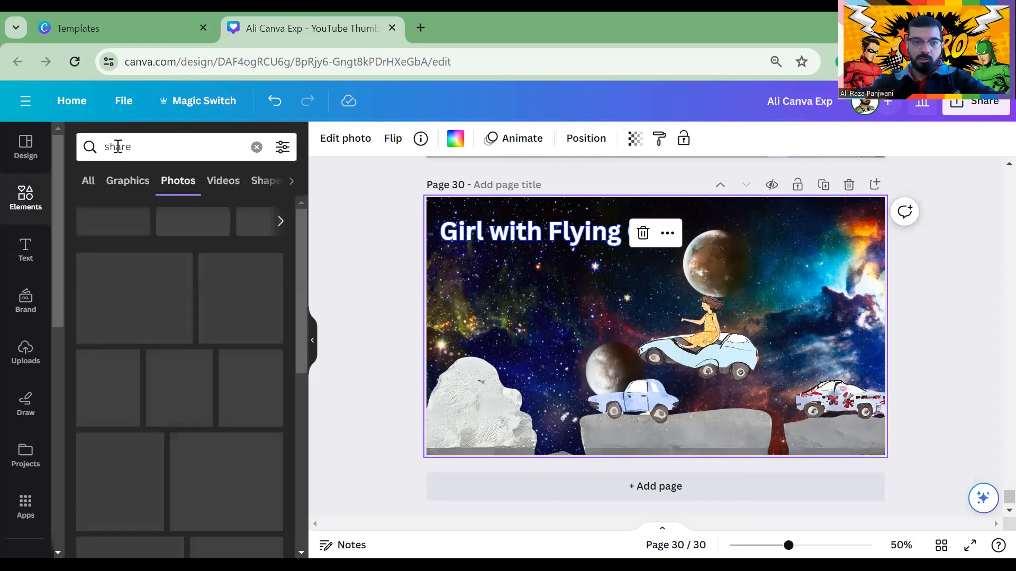
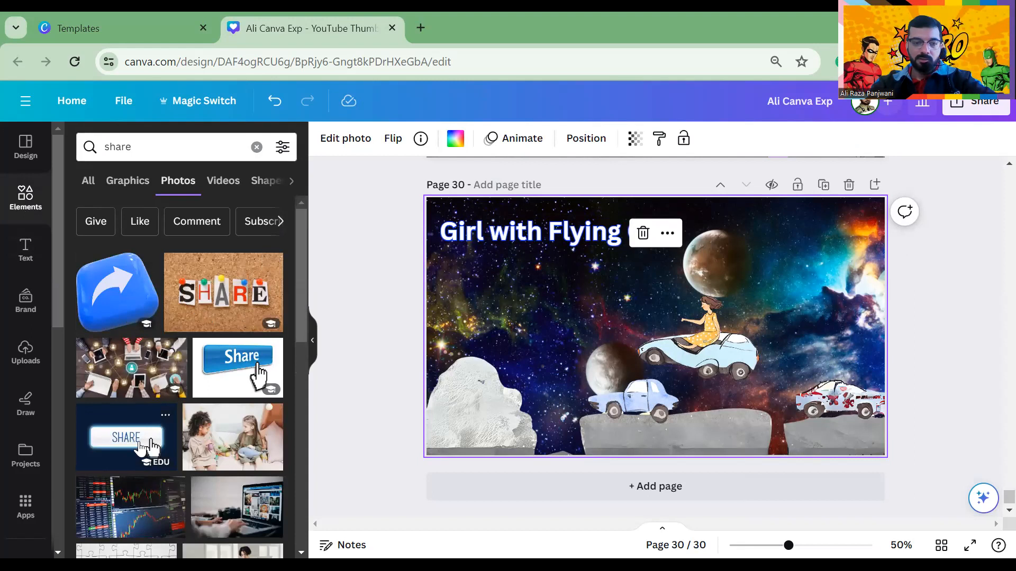
Search photos for 'subc' and add the blue share-arrow image to page 30
click(136, 150)
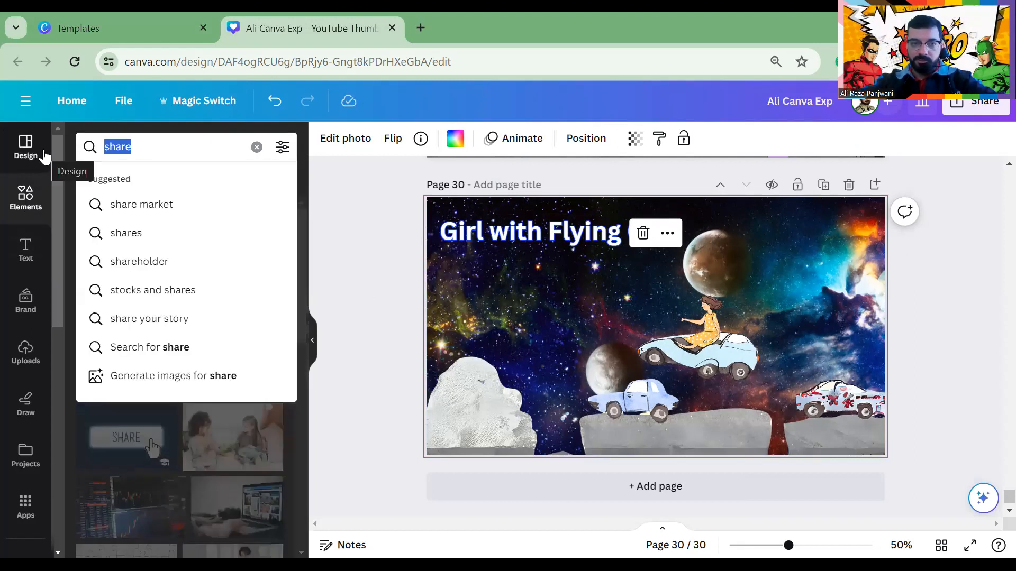
text(subc)
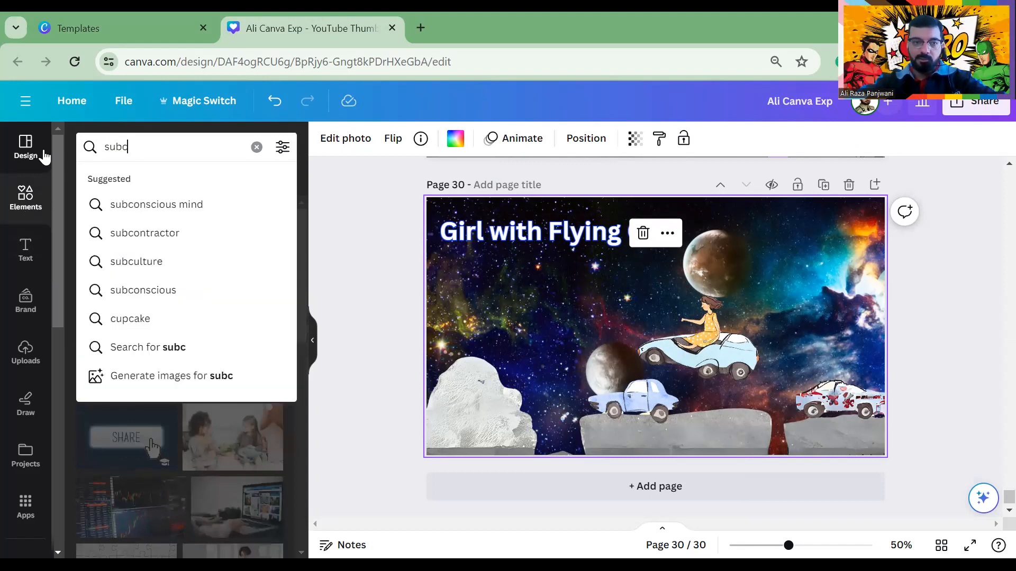
click(156, 307)
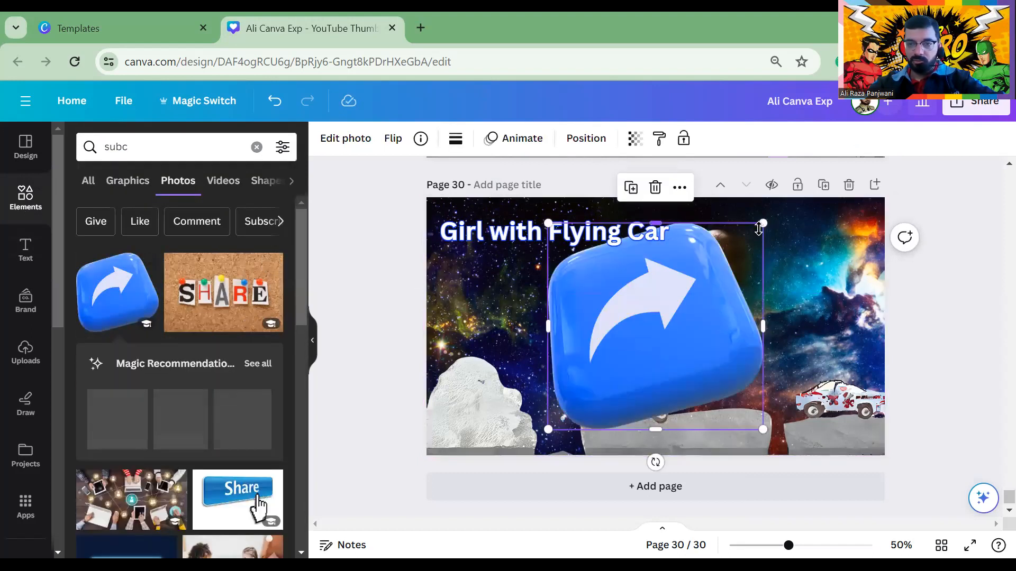
Shrink the share-arrow and move it to the page's left edge, below the title
drag(763, 224, 693, 347)
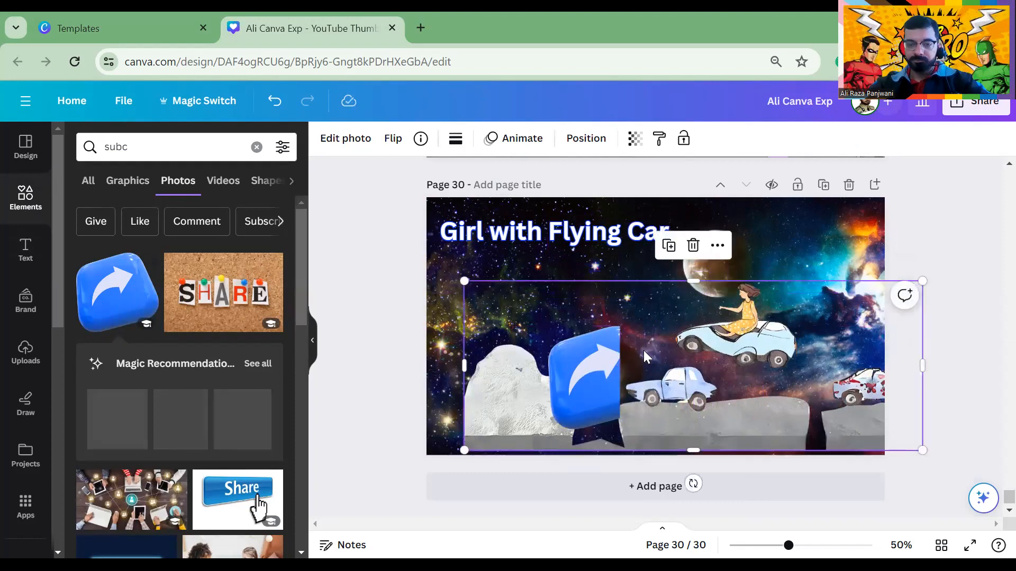
key(ctrl+z)
click(603, 370)
drag(619, 377, 667, 378)
key(ctrl+z)
key(ctrl+z)
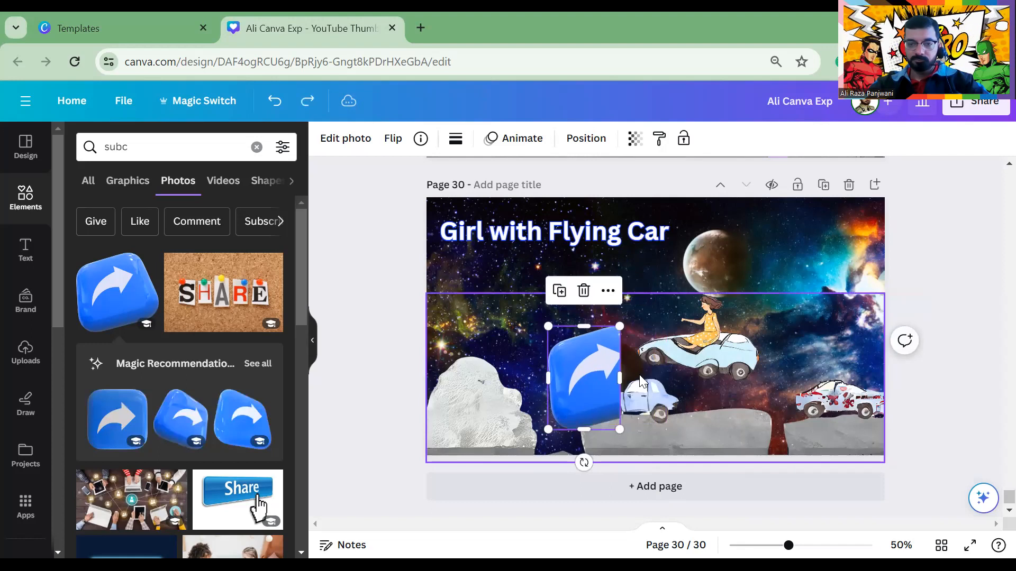
drag(601, 382, 478, 417)
drag(534, 366, 461, 310)
click(396, 264)
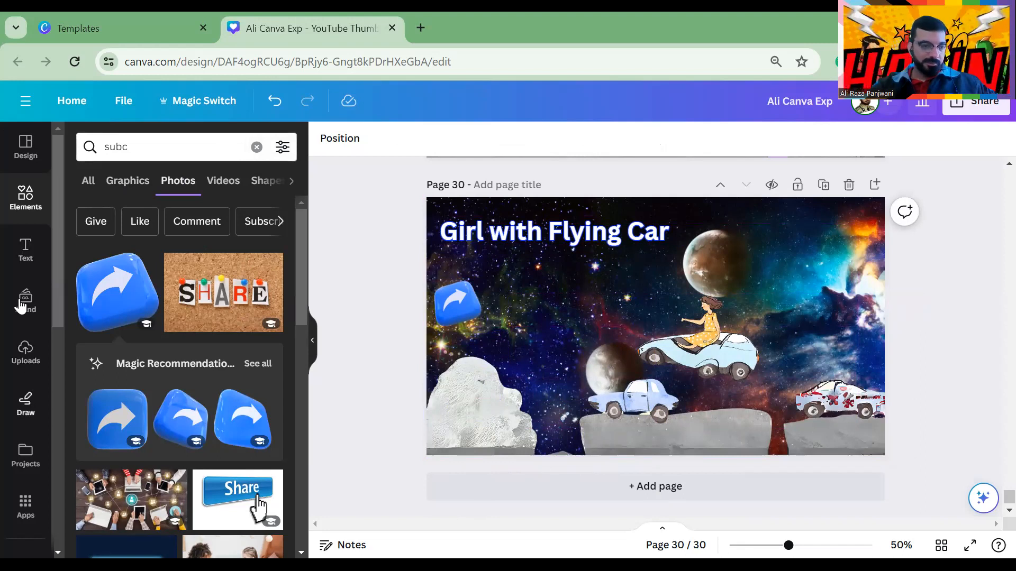
Duplicate the Girl with Flying Car title and move the copy below the original
click(26, 250)
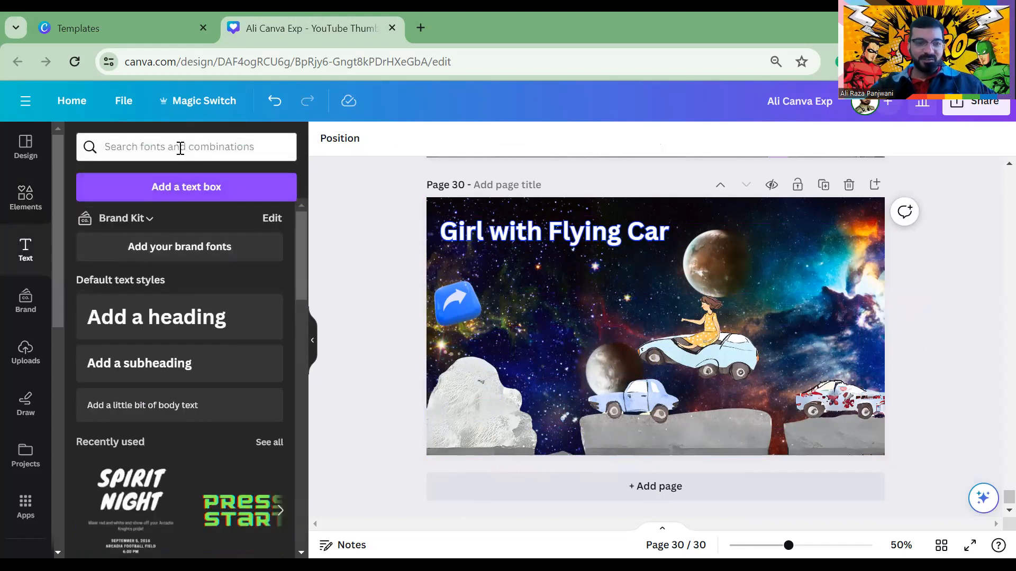
text(Canva)
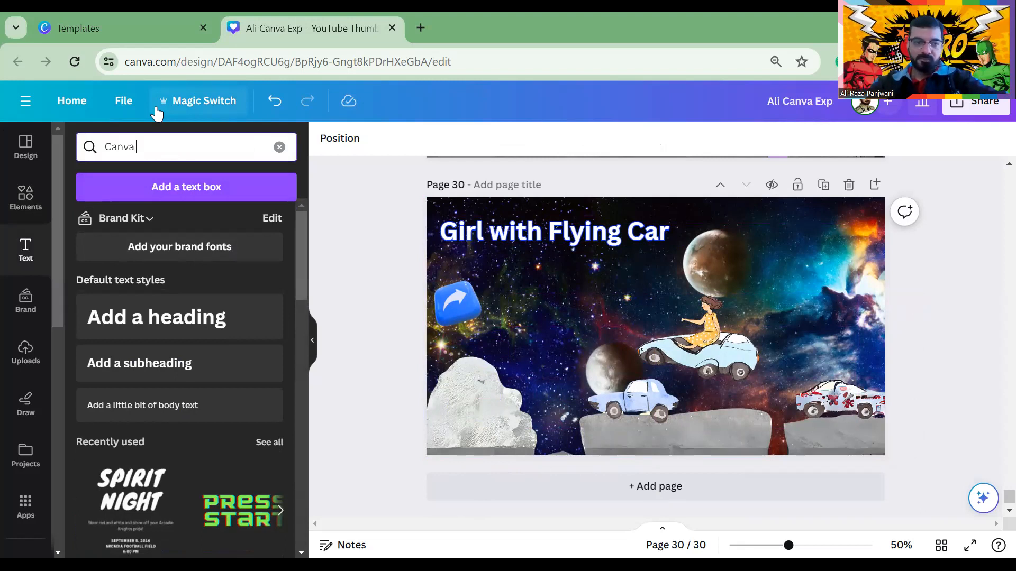
click(18, 199)
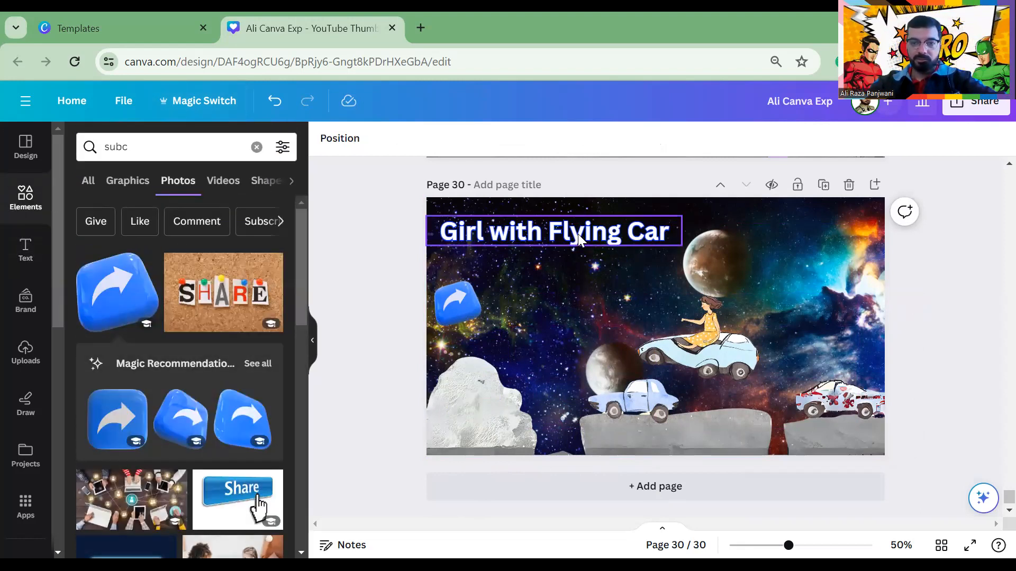
click(581, 239)
click(547, 181)
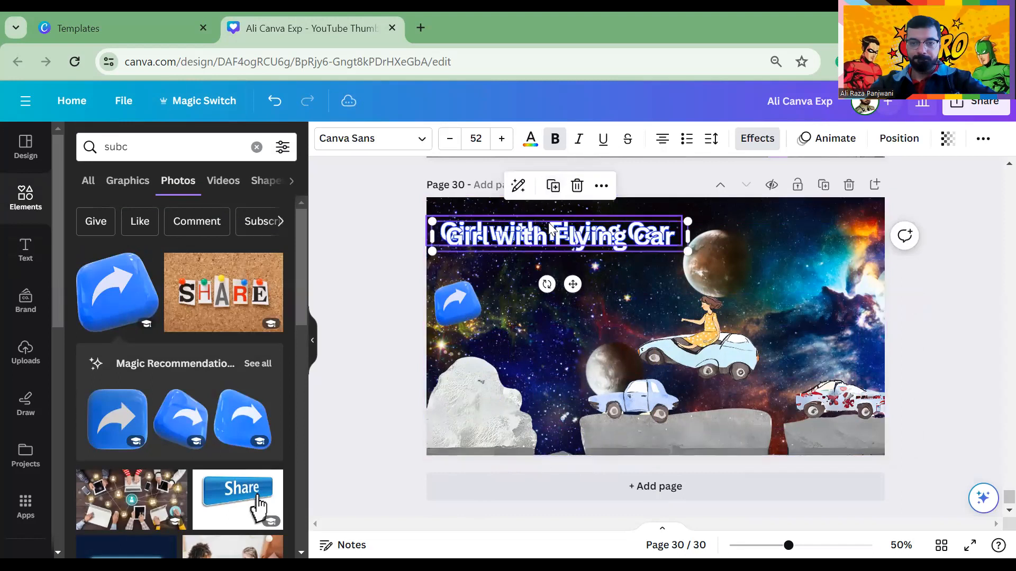
drag(537, 235, 561, 279)
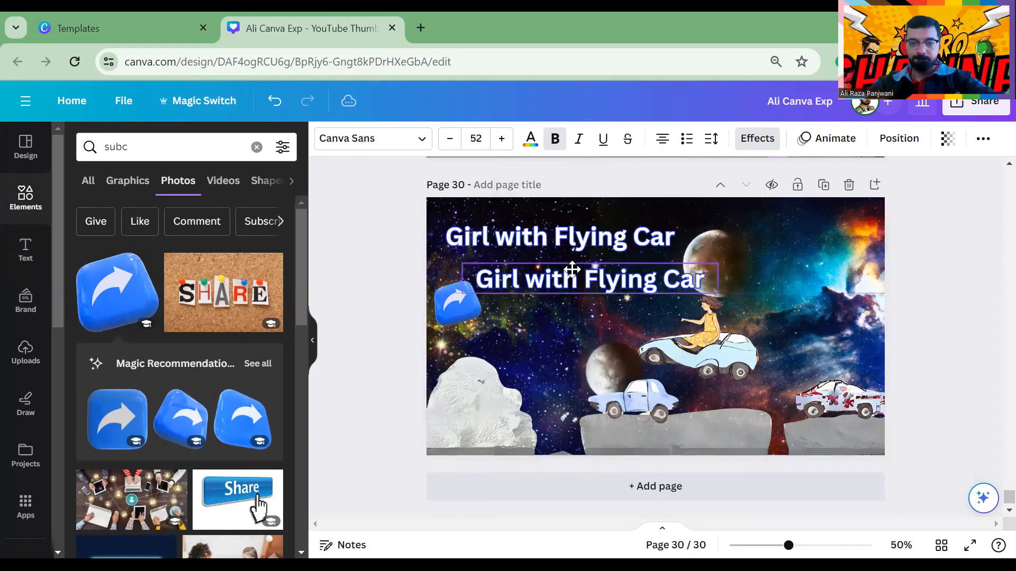
Retype the duplicated text as 'Canva Magic Tools'
triple_click(543, 288)
text(Cav)
key(BackSpace)
text(nva Ma)
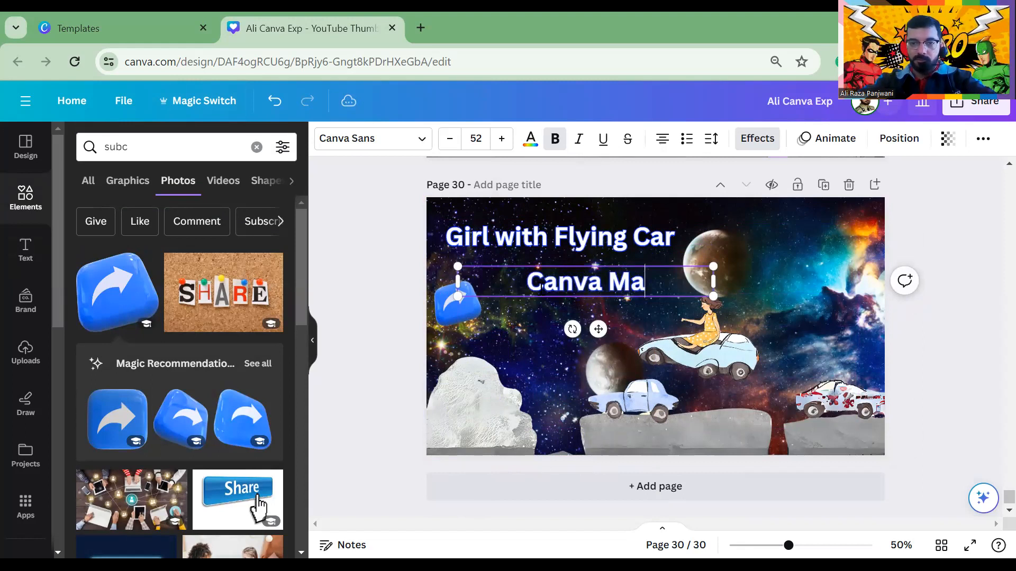
text(gic Tools)
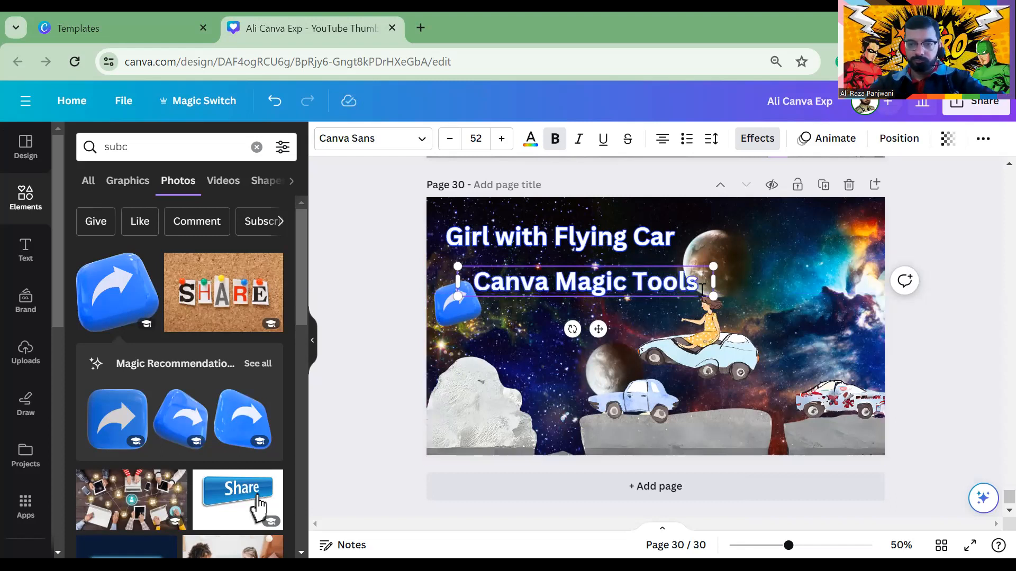
Narrow the Canva Magic Tools box to three lines, enlarge it to 75.7 and reposition it
drag(714, 283, 593, 300)
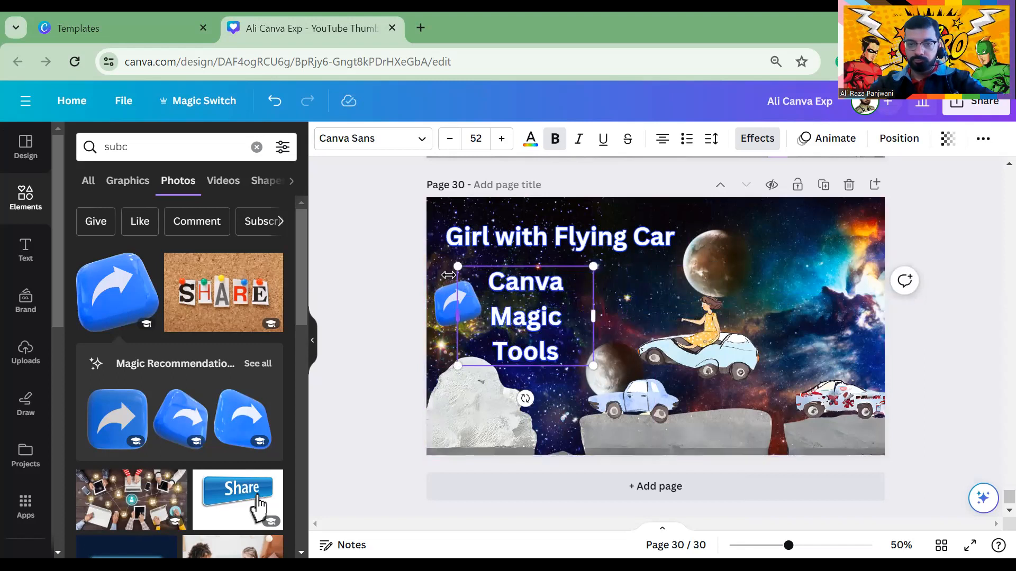
drag(445, 259, 424, 244)
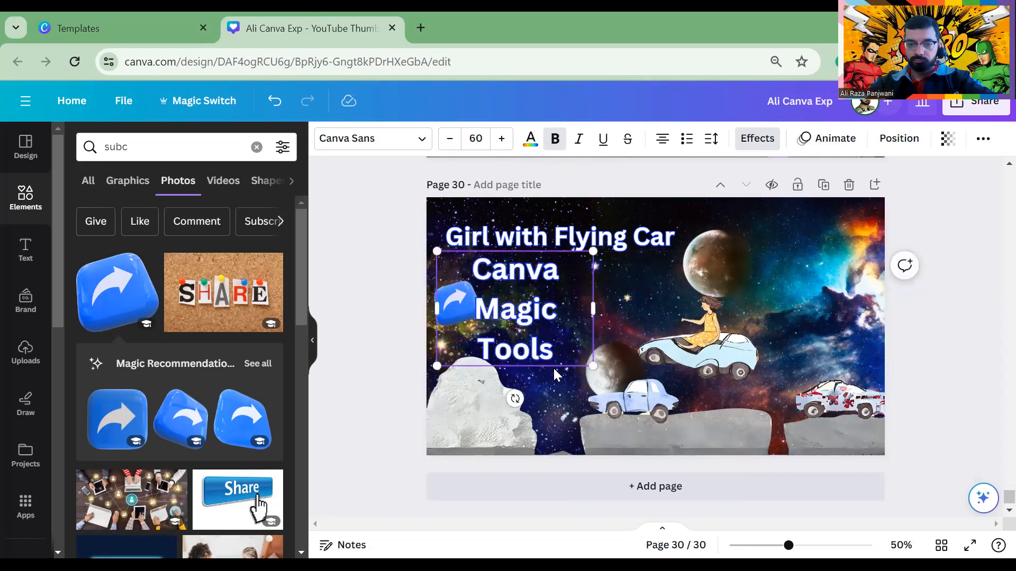
drag(593, 365, 634, 395)
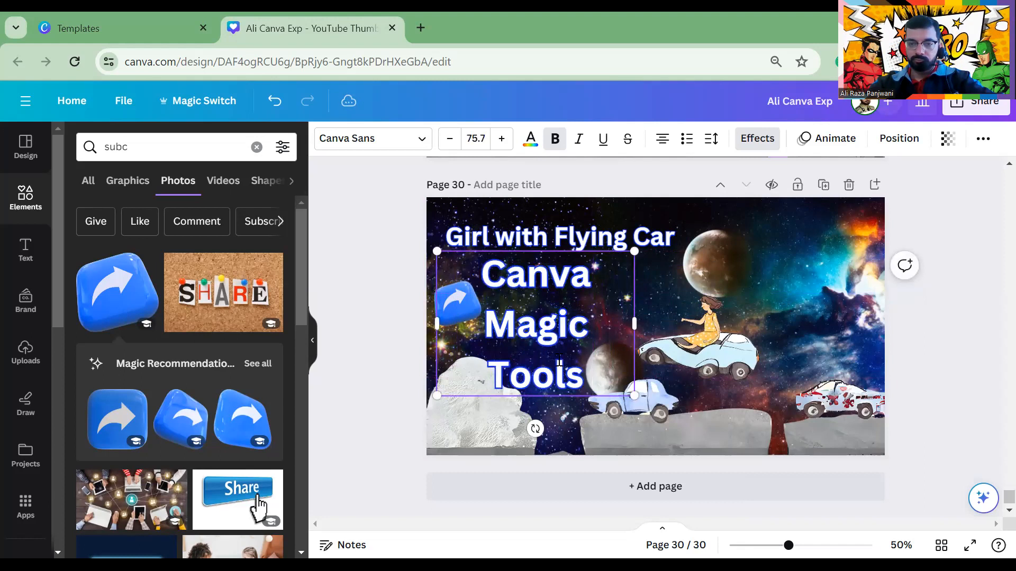
click(349, 258)
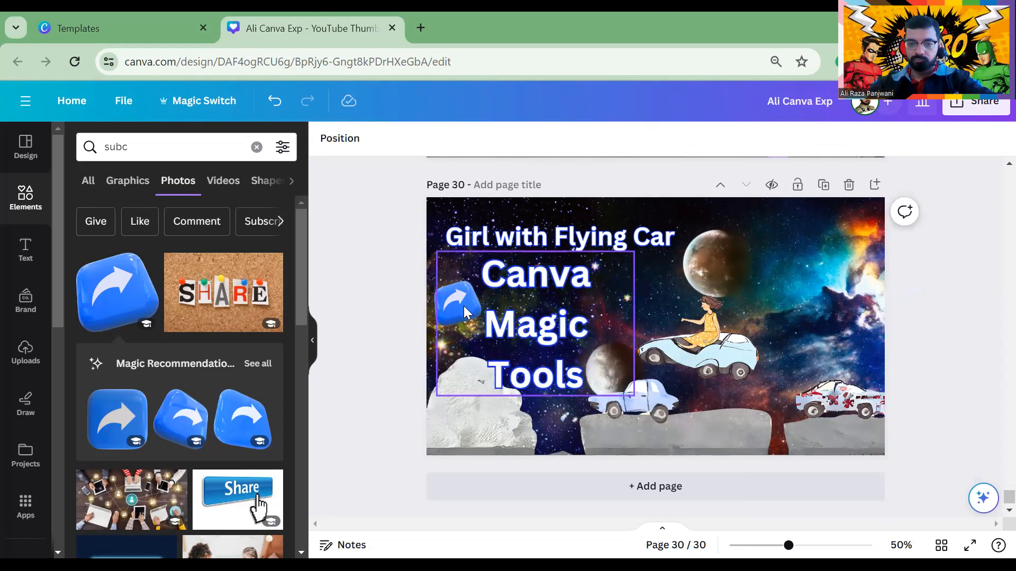
drag(531, 323, 563, 313)
Delete the blue share-arrow graphic
click(445, 308)
key(Delete)
click(372, 260)
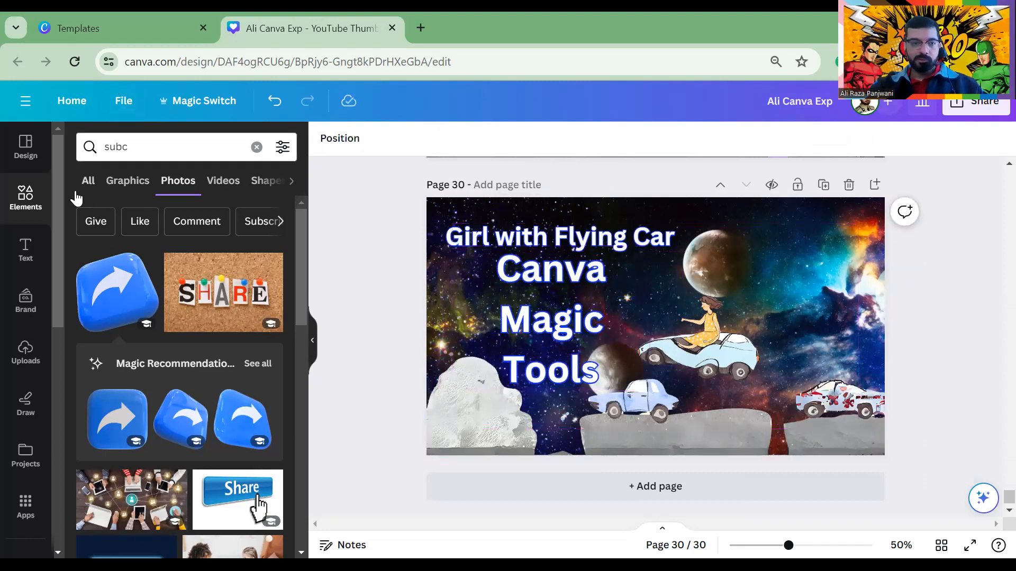
key(c)
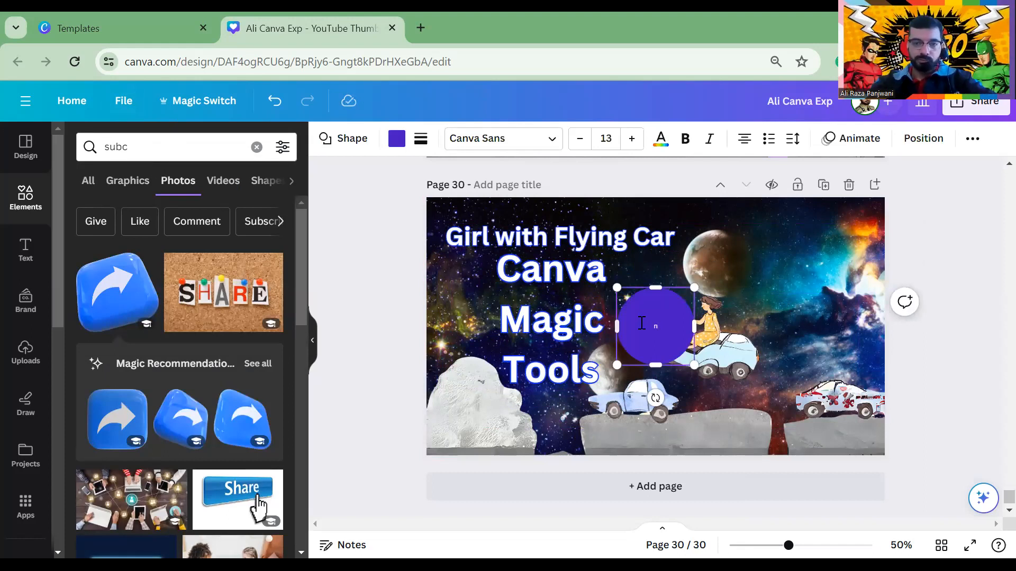
key(Delete)
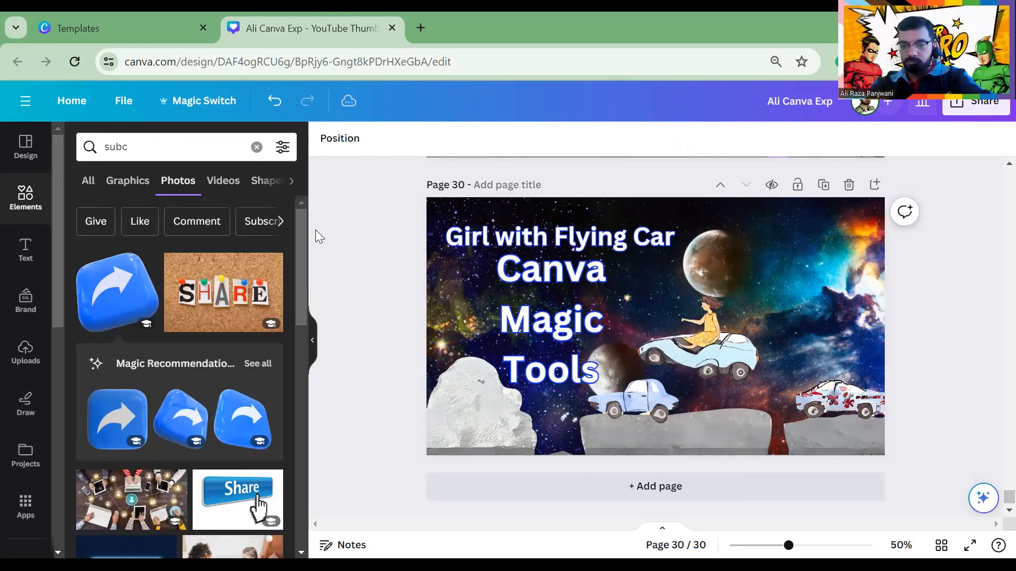
click(189, 152)
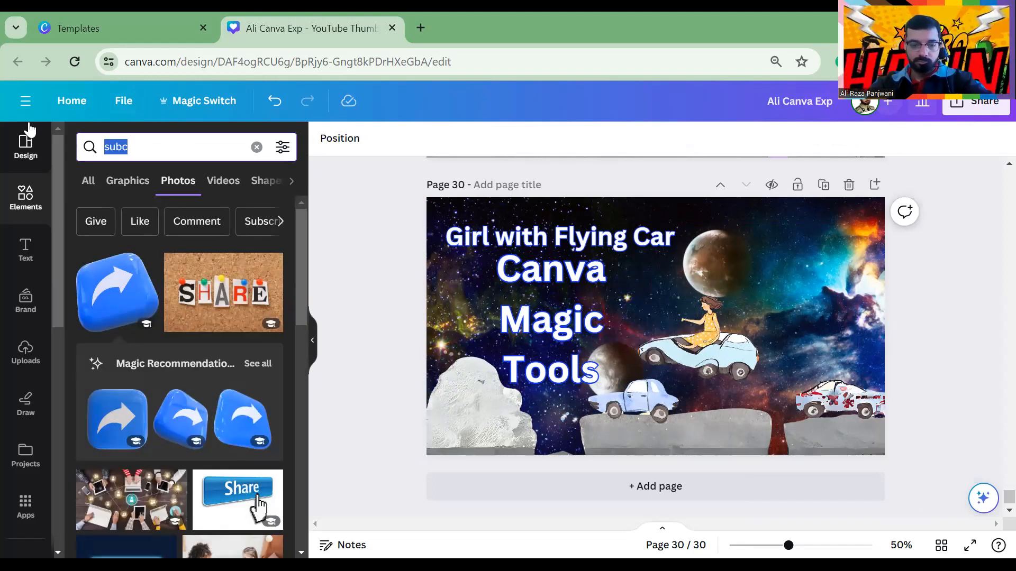
Search Elements for 'canva' and add the round Canva logo photo to page 30
text(canva)
key(Return)
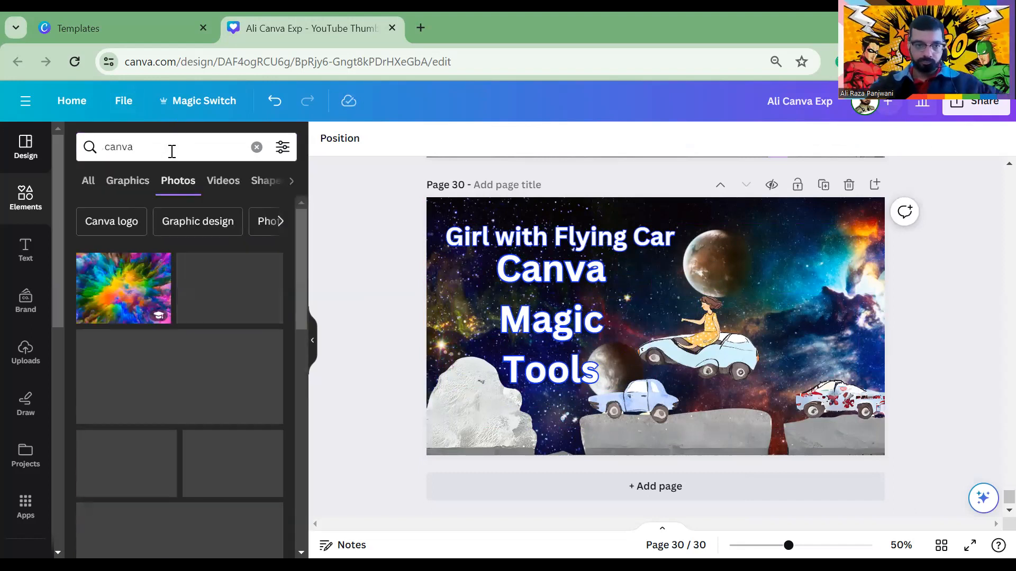
click(222, 181)
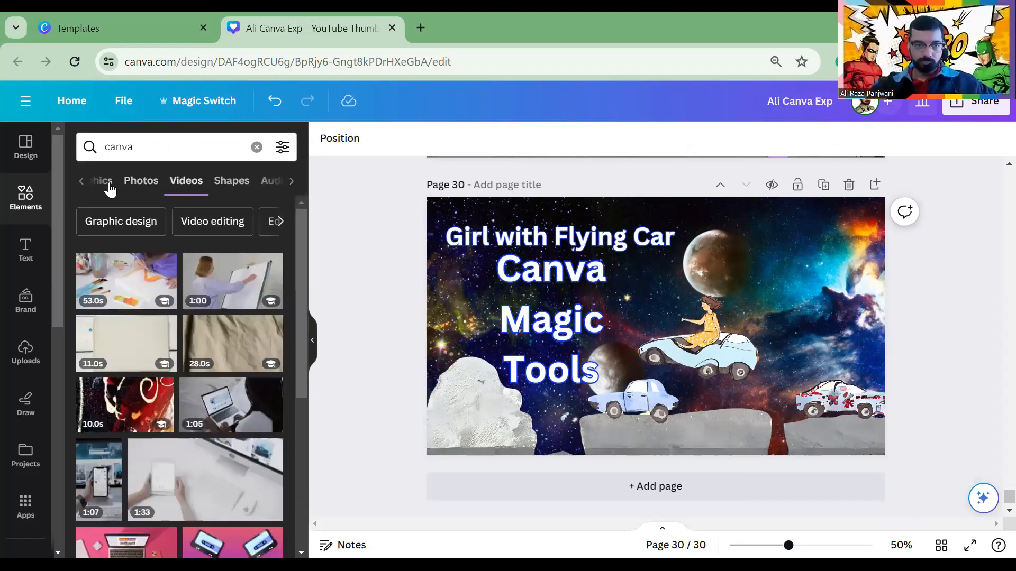
click(110, 186)
click(182, 185)
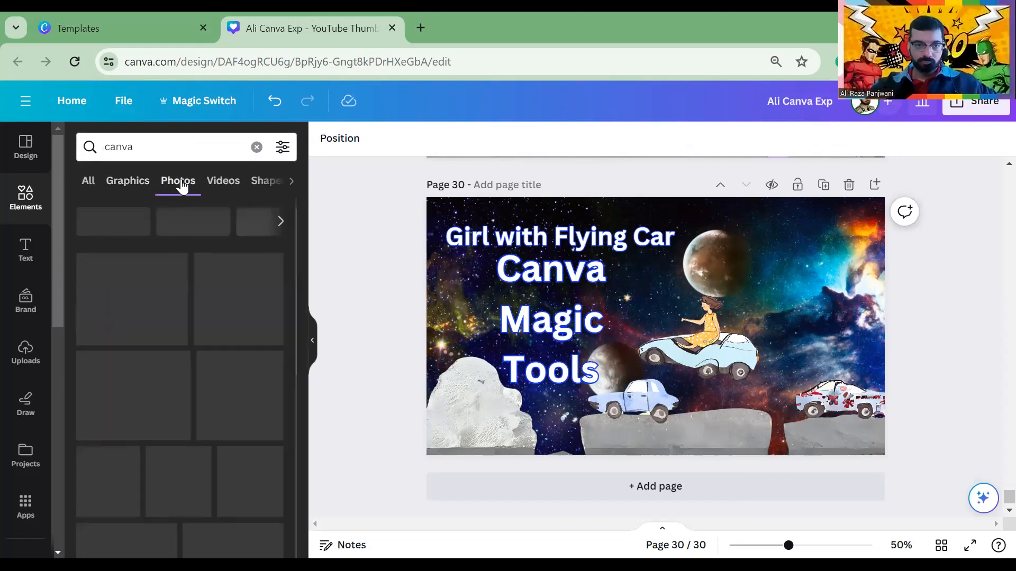
scroll(185, 370, down, 5)
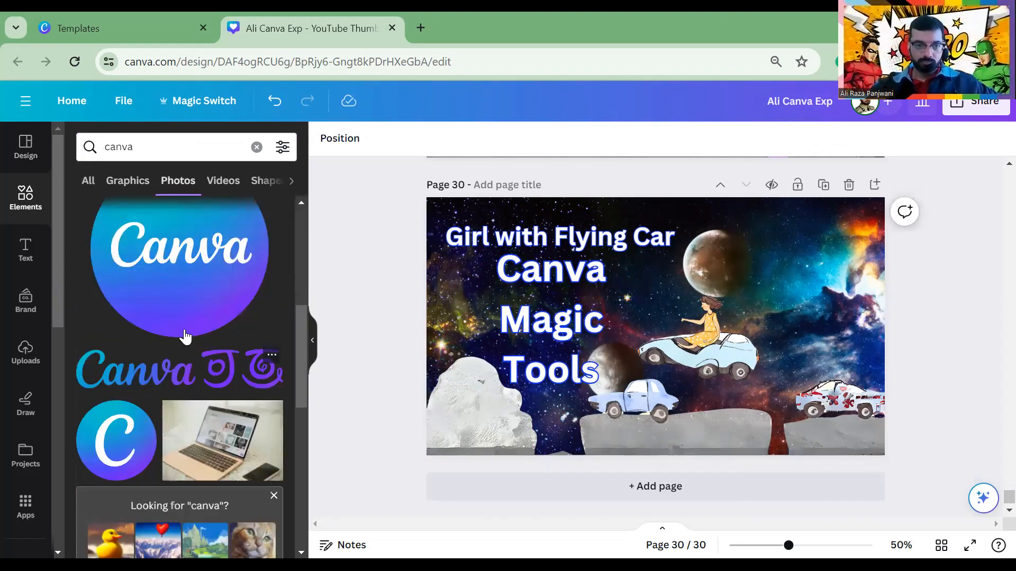
click(178, 278)
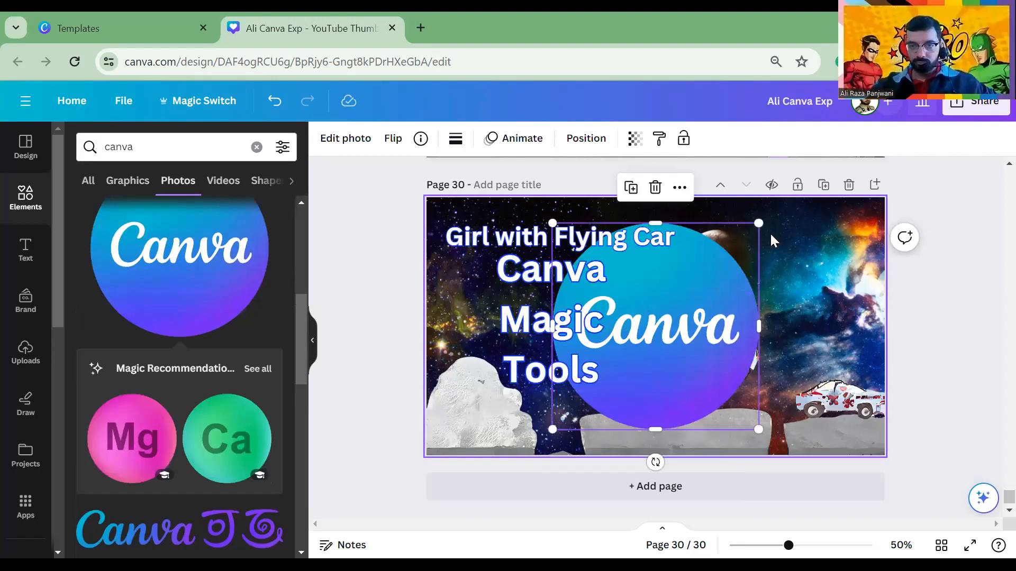
Shrink the logo to about 202 by 202 and place it in the top-right corner
drag(759, 223, 656, 326)
drag(622, 406, 818, 283)
drag(758, 210, 788, 240)
drag(818, 273, 799, 243)
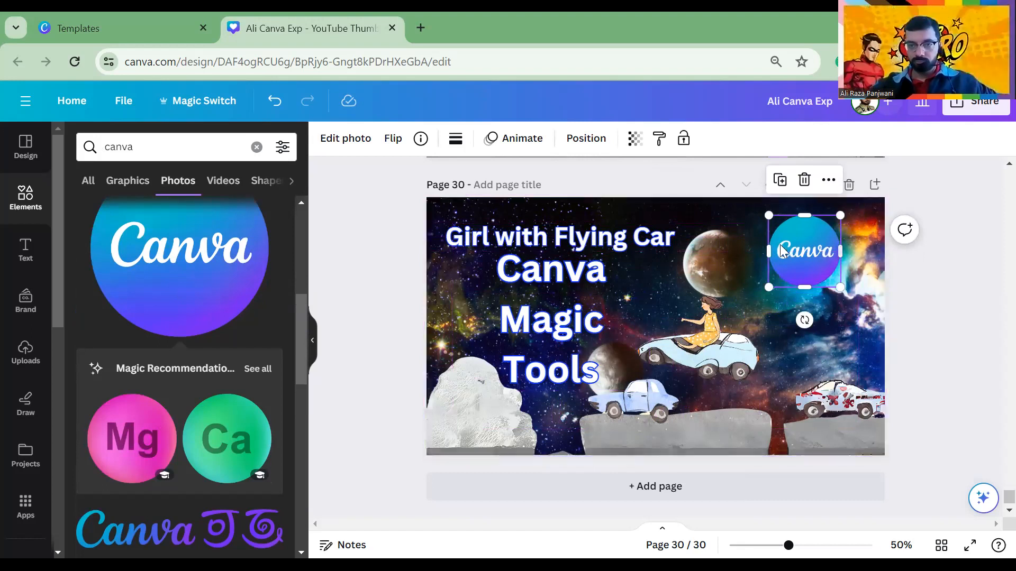
click(424, 235)
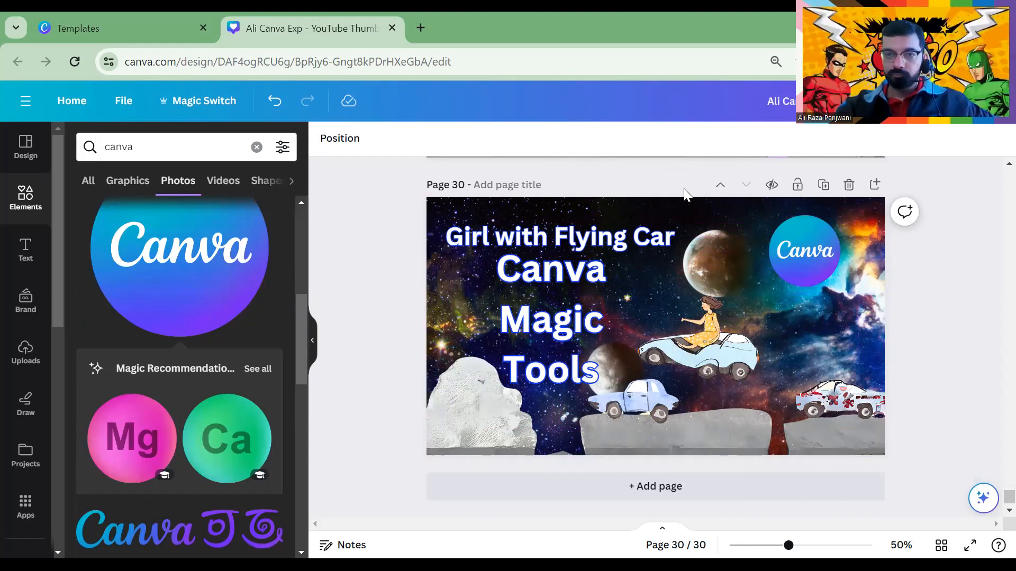
Apply a Glow shadow effect to the Canva logo
click(804, 249)
click(344, 138)
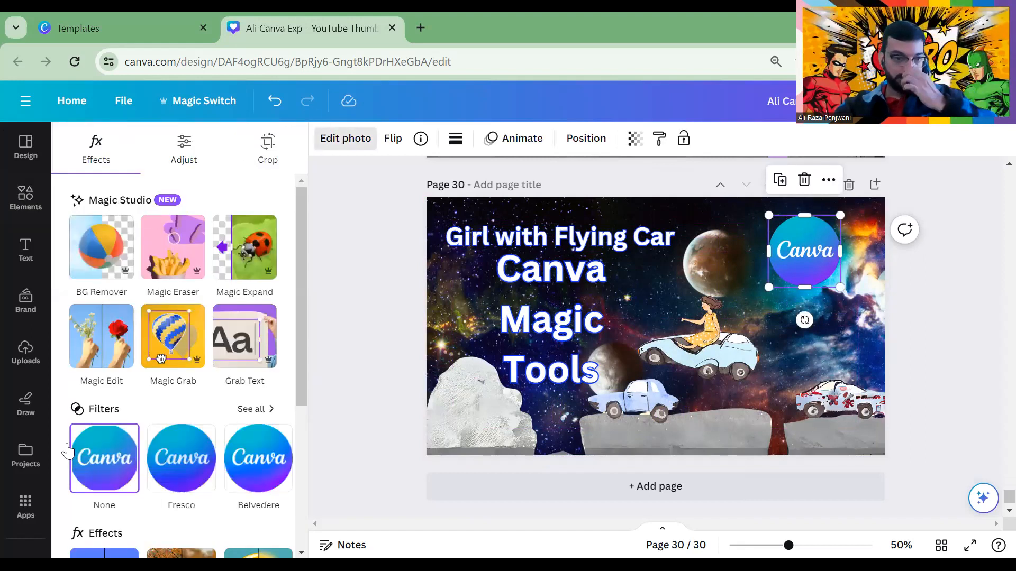
scroll(72, 452, down, 5)
click(106, 332)
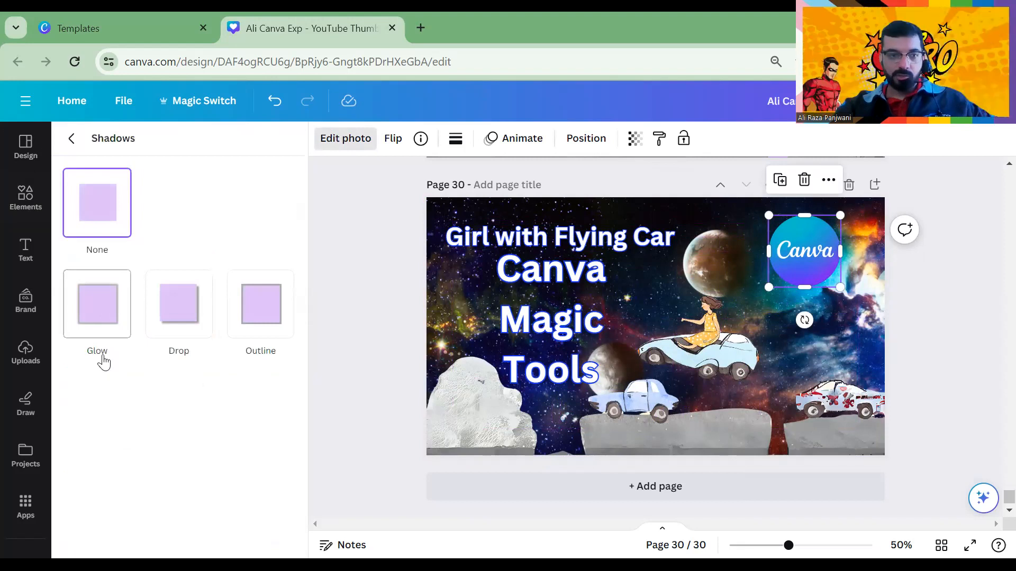
click(118, 304)
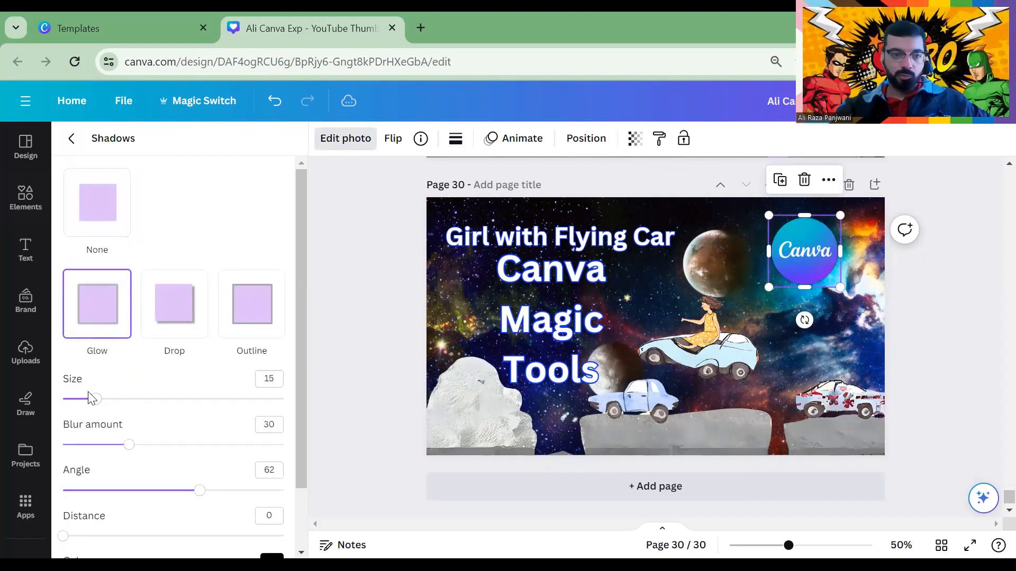
drag(98, 399, 220, 401)
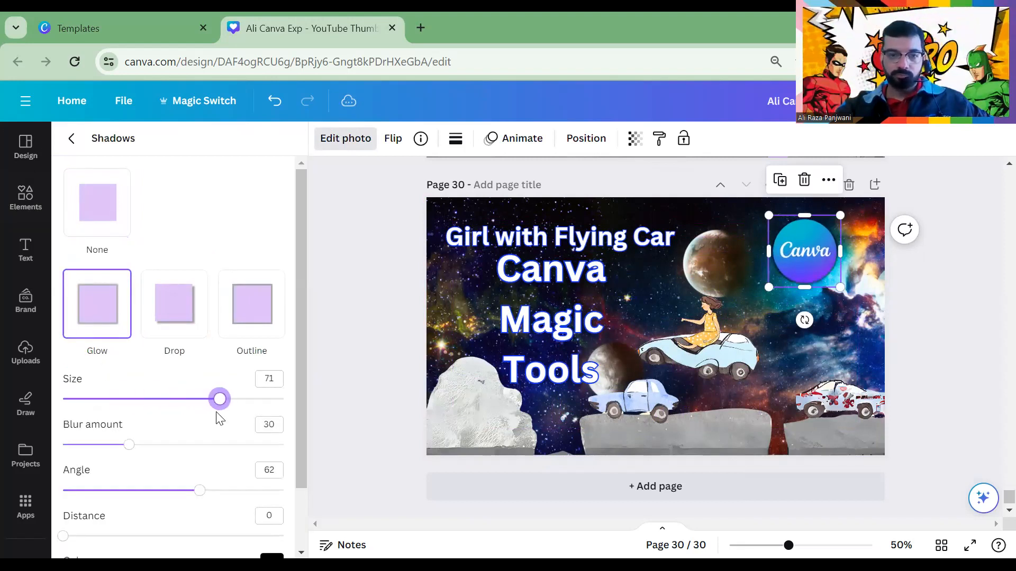
Set the glow colour to bright blue #009CFF
scroll(227, 449, down, 2)
click(272, 491)
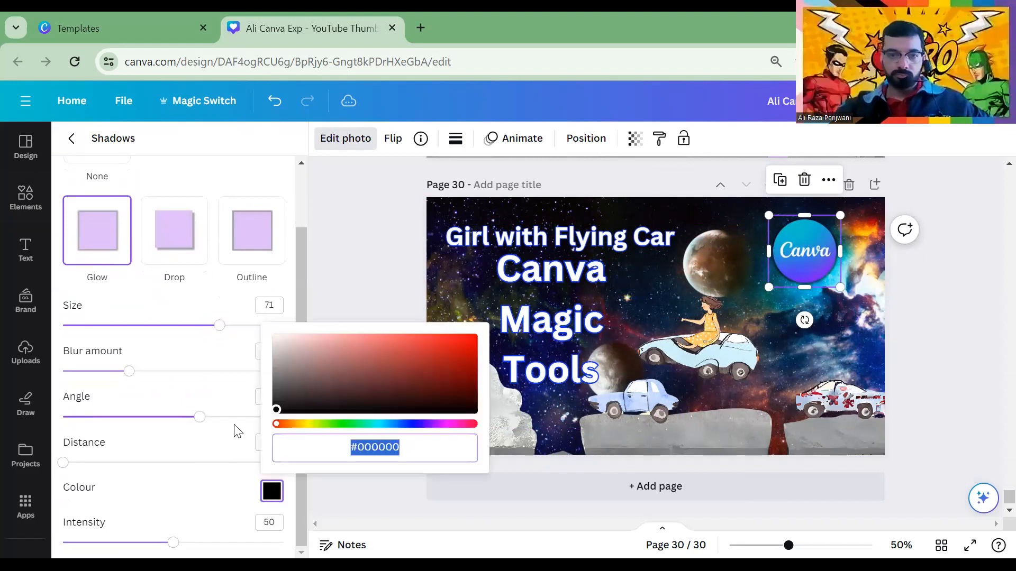
drag(303, 370, 429, 366)
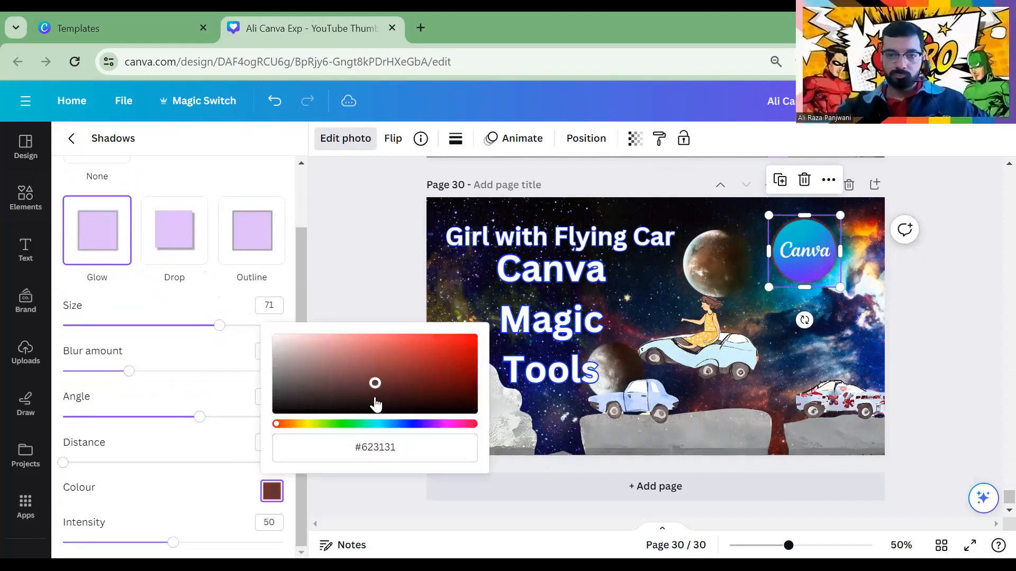
click(398, 423)
mouse_move(400, 428)
mouse_down()
mouse_move(376, 424)
mouse_move(387, 425)
mouse_up()
drag(377, 387, 522, 314)
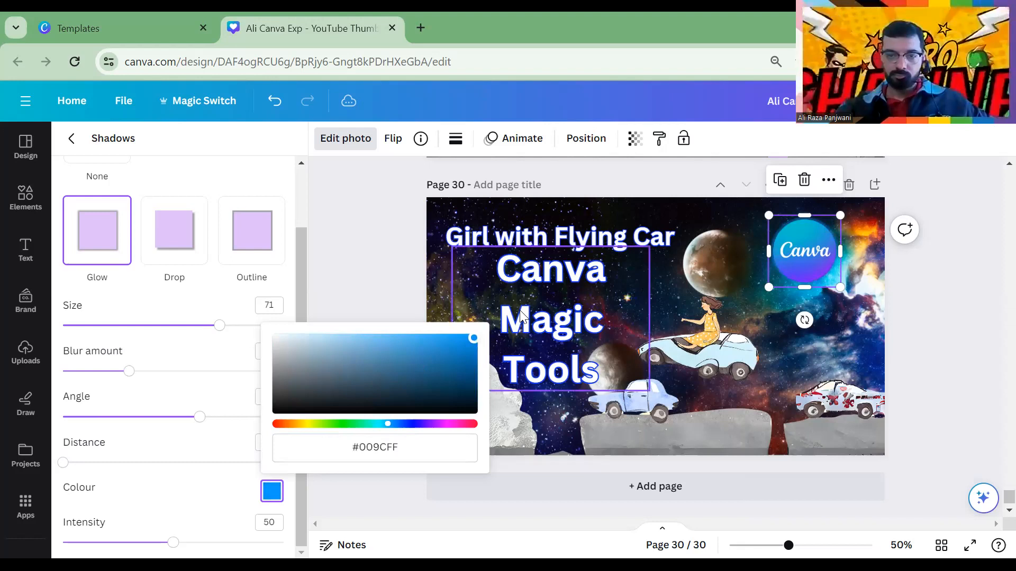
Set glow blur, intensity and size to 100 and angle to 48, then enlarge the logo to about 217
drag(131, 372, 330, 368)
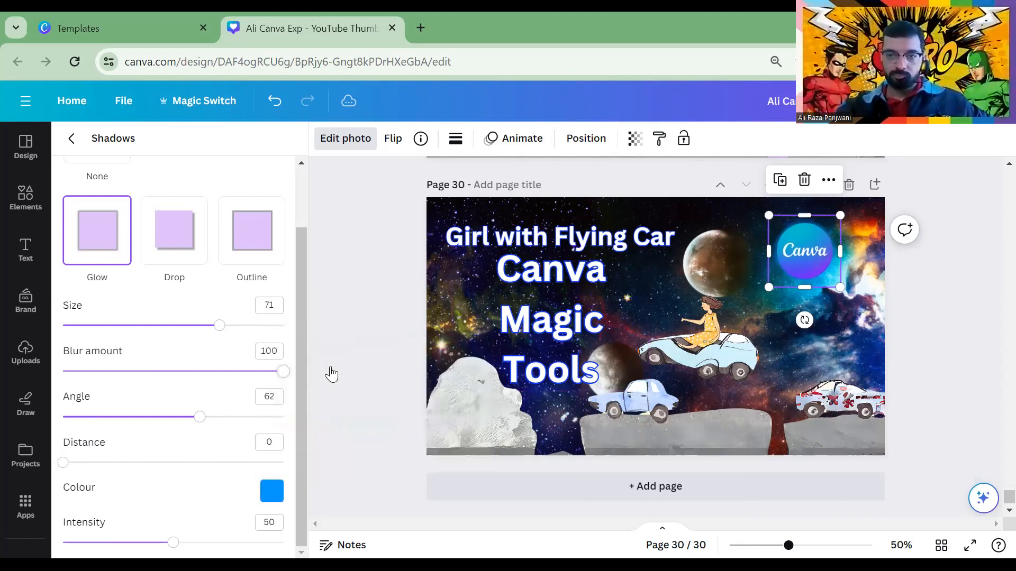
drag(173, 542, 284, 542)
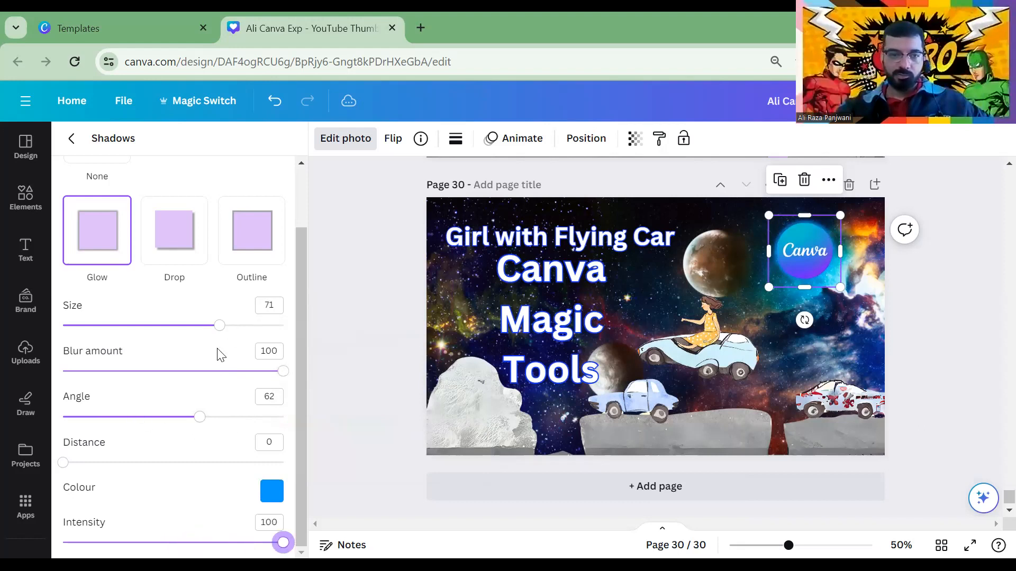
drag(220, 330, 383, 335)
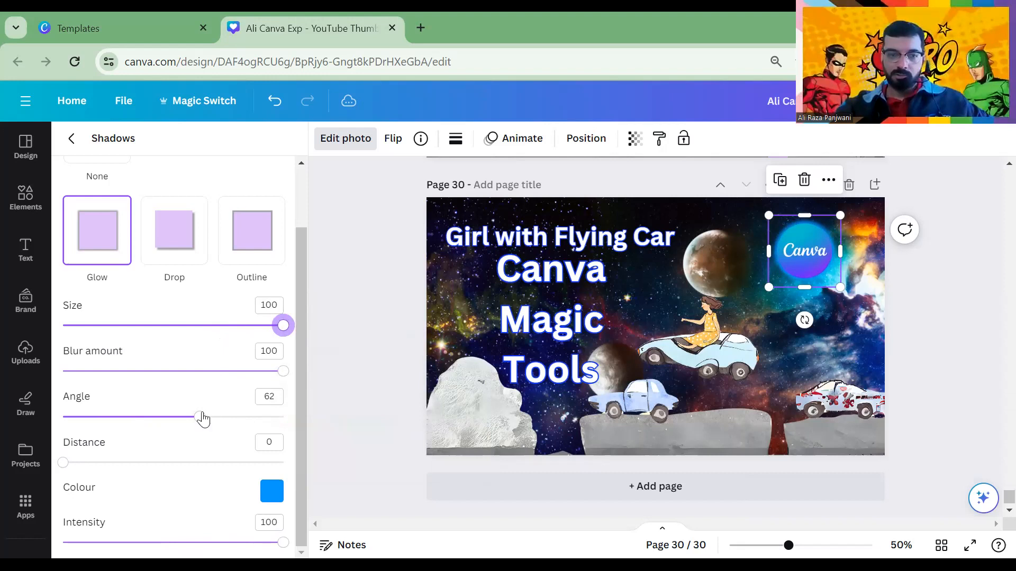
drag(197, 418, 166, 411)
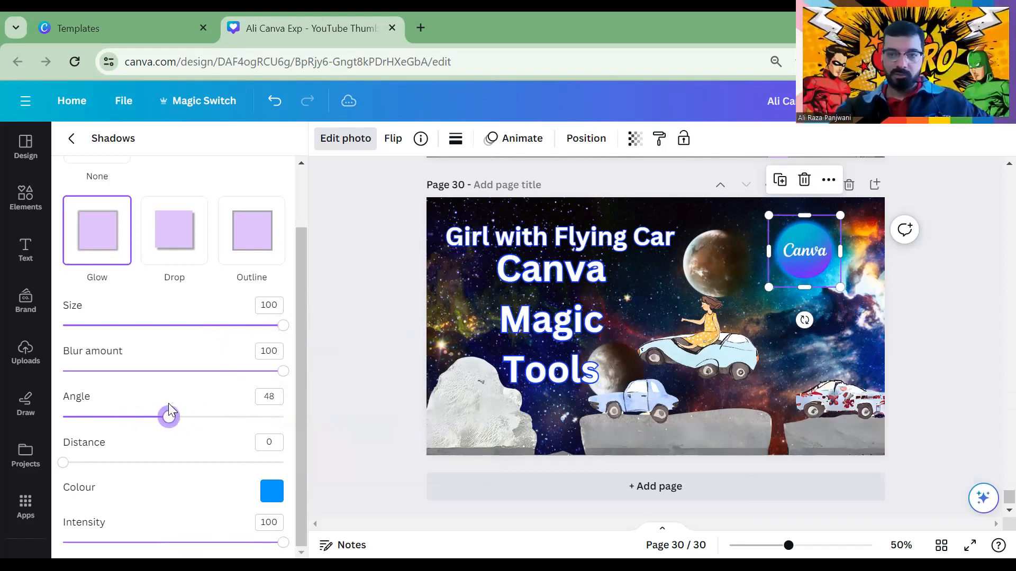
drag(840, 288, 861, 307)
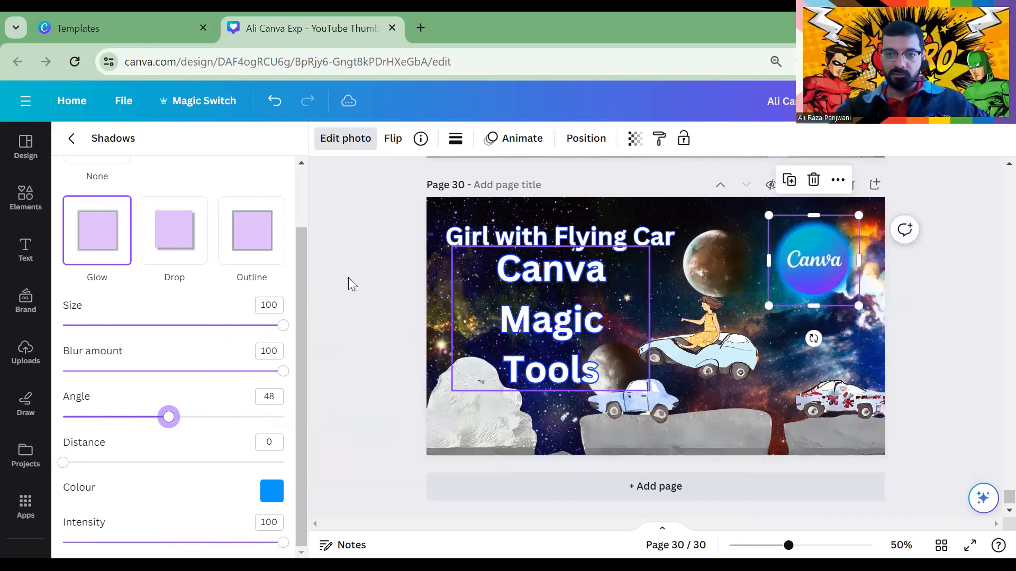
click(387, 204)
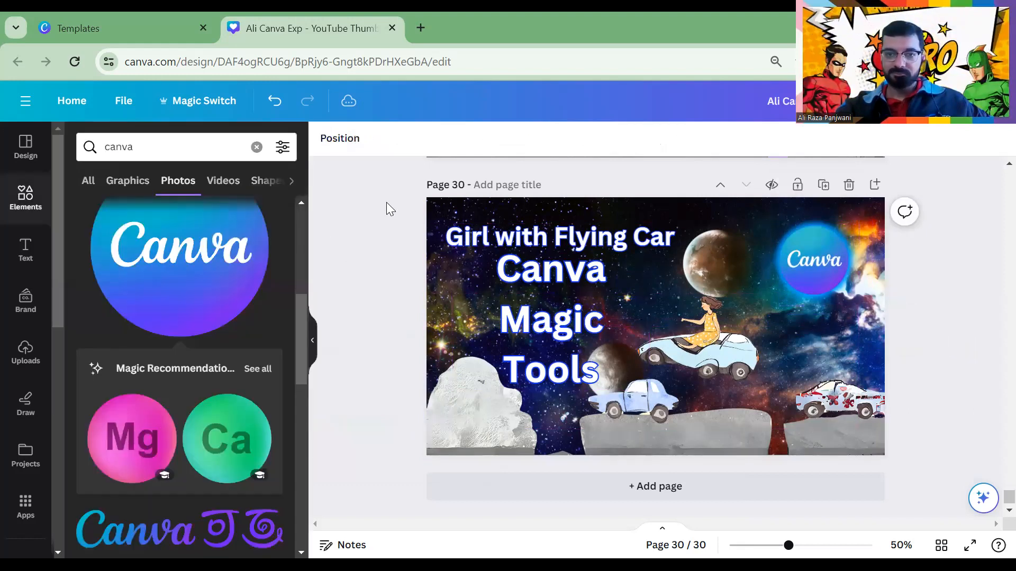
Change the Canva Magic Tools heading font to Anton, trying Clear Sans Bold first
click(572, 347)
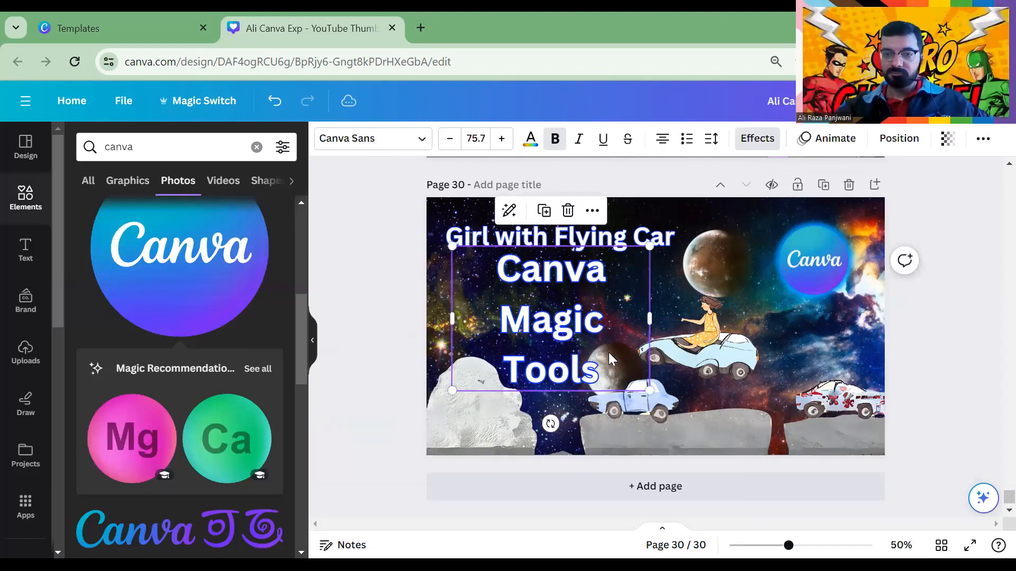
click(608, 306)
key(ctrl+a)
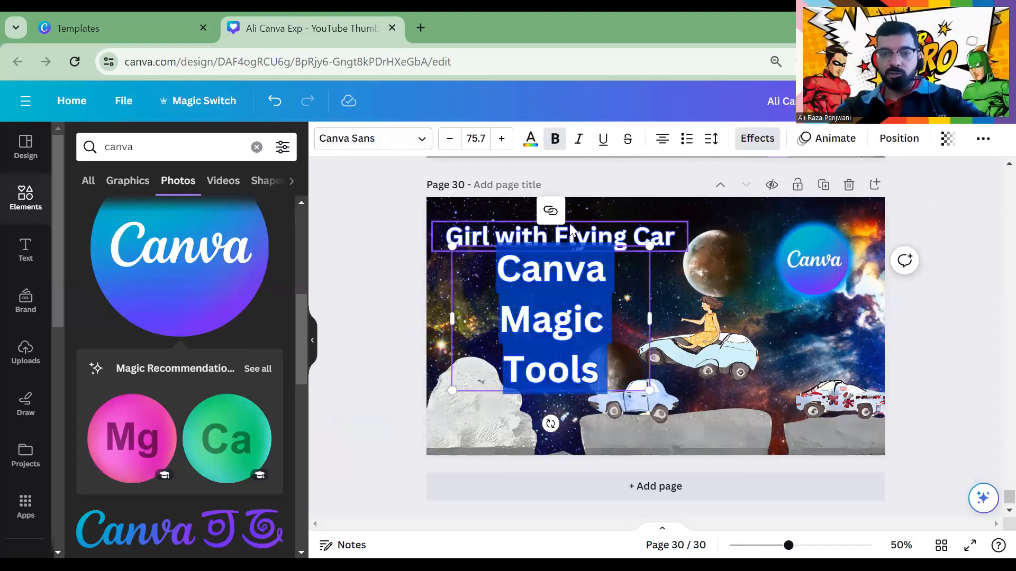
click(352, 138)
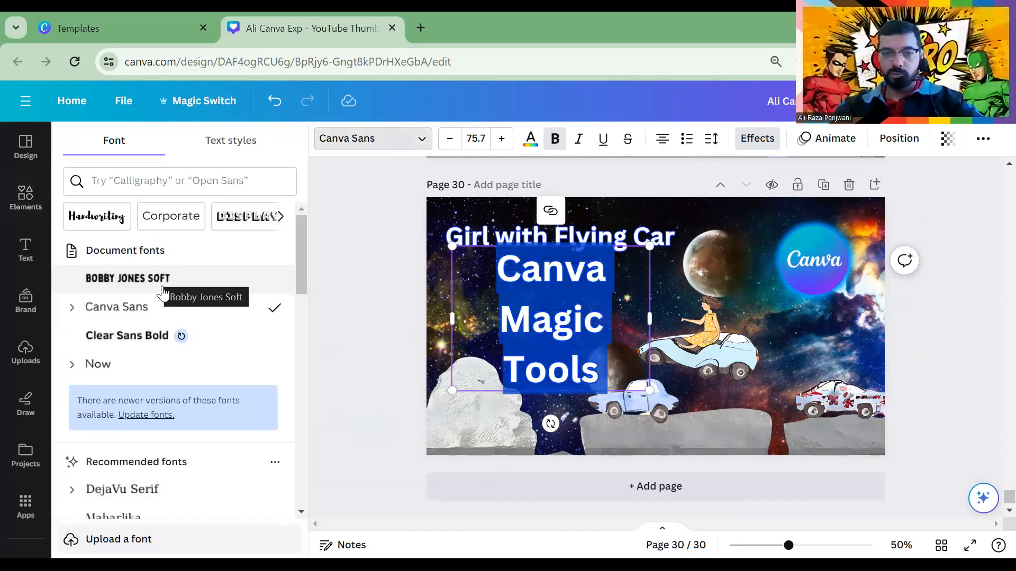
click(152, 343)
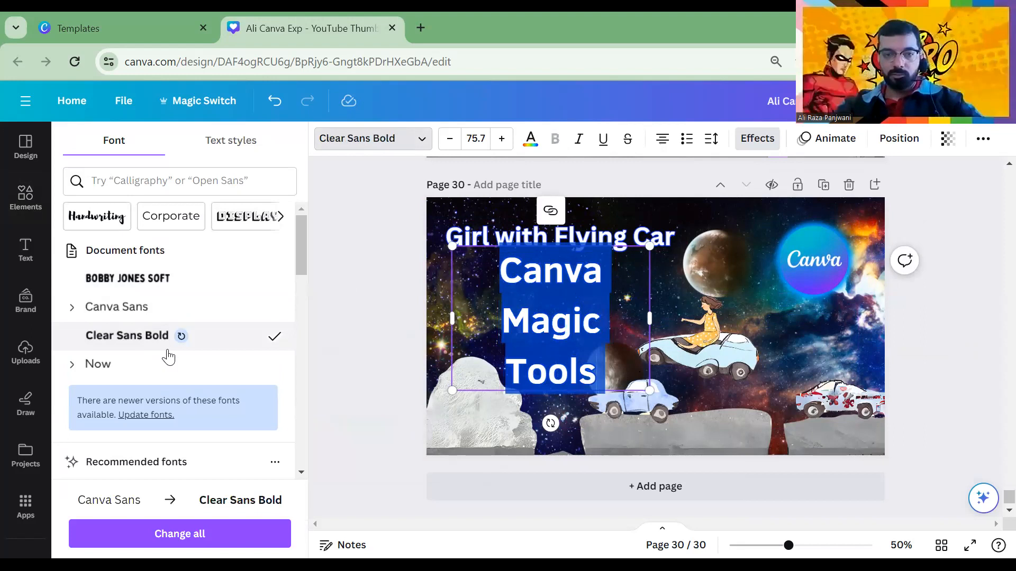
scroll(175, 365, down, 10)
click(109, 324)
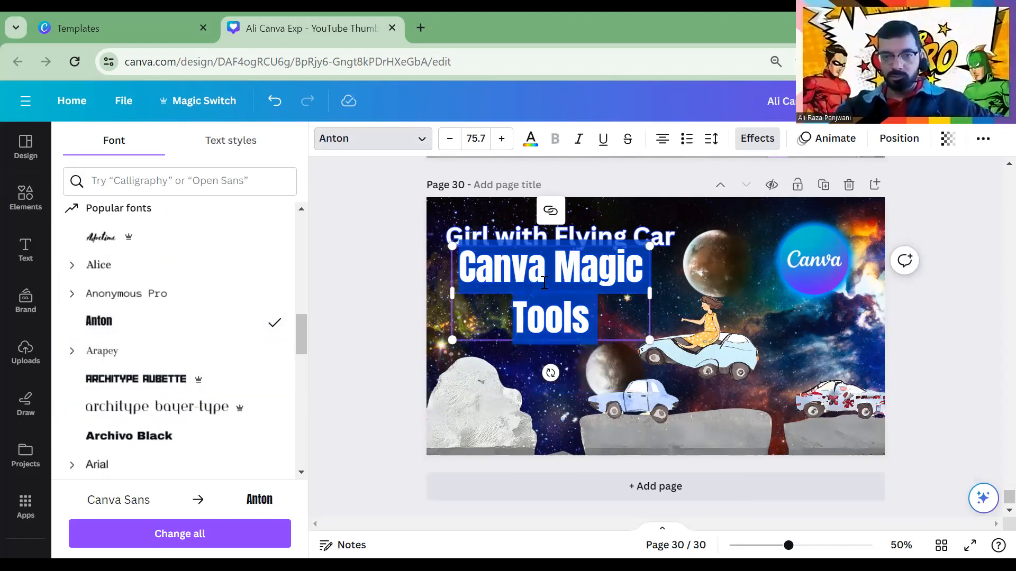
Break the heading into three lines: Canva, Magic, Tools
click(556, 271)
key(Return)
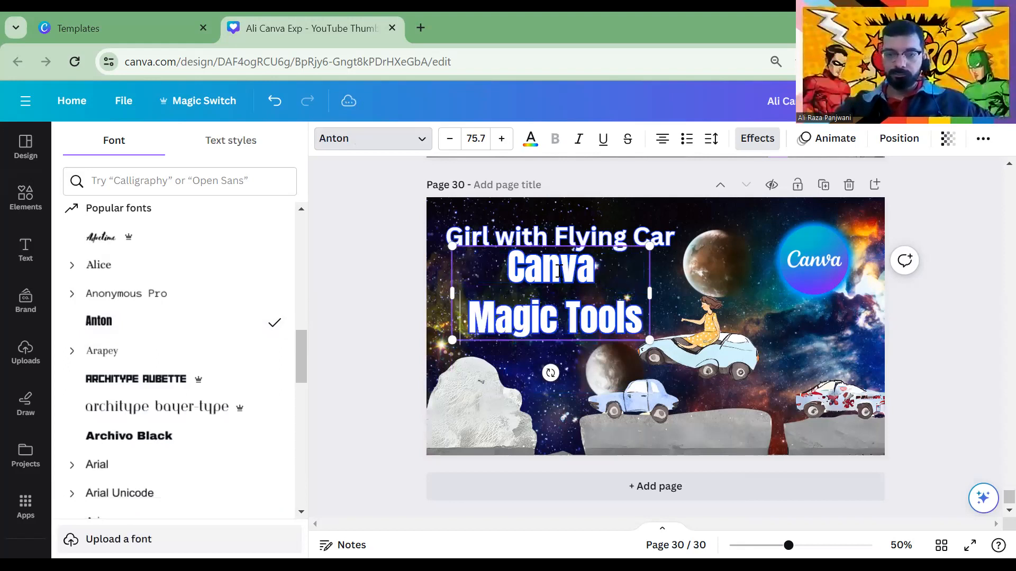
click(568, 312)
key(Return)
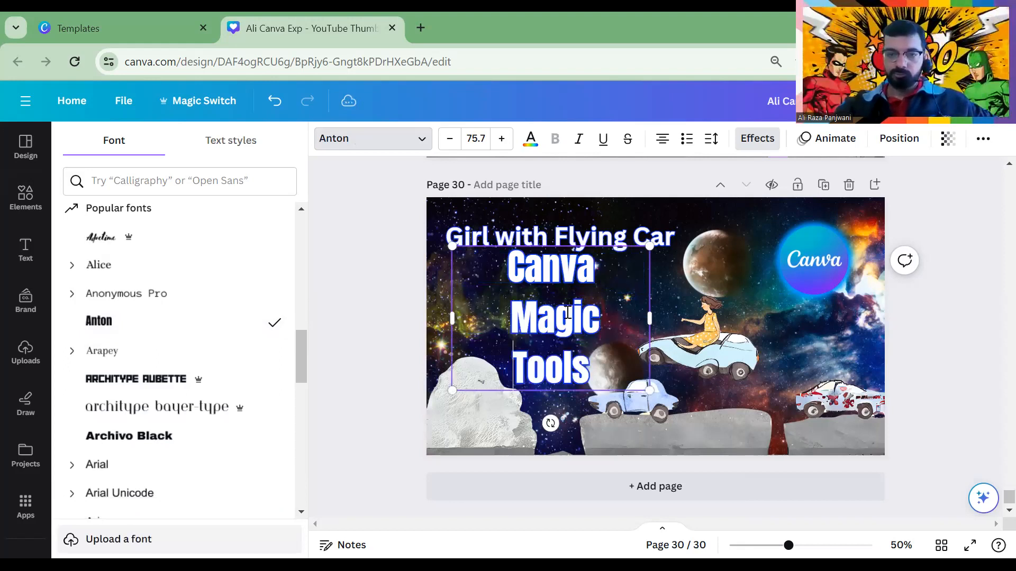
click(352, 245)
click(560, 228)
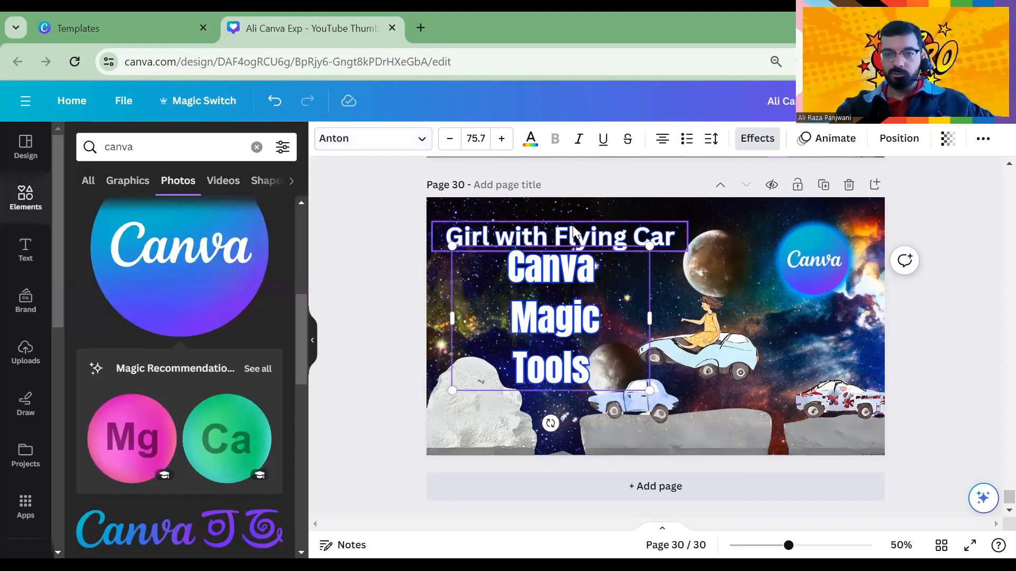
click(358, 139)
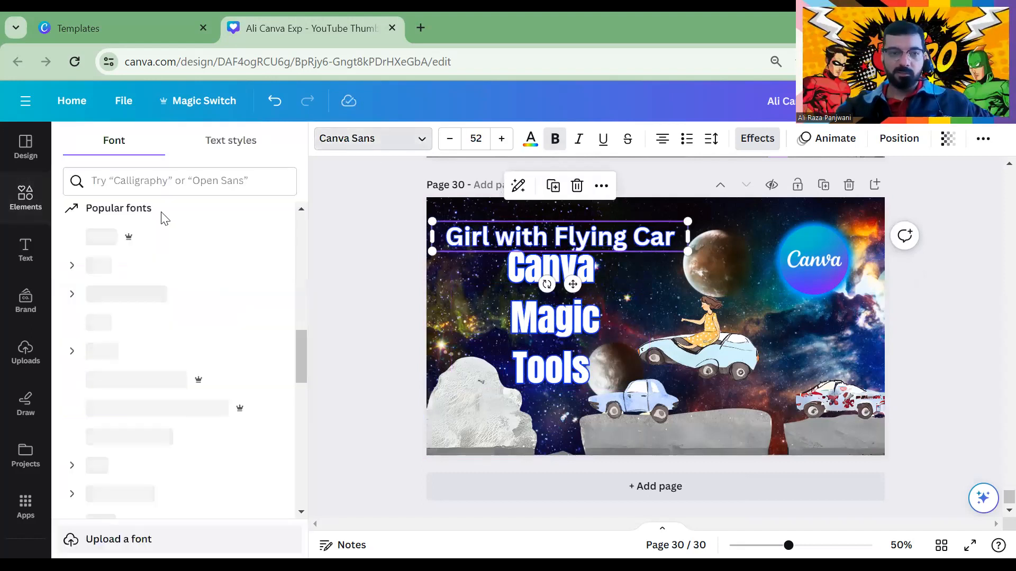
Try Handwriting fonts, apply Pacific Northwest Letters Rough to the title, and enlarge it to 57.2
click(175, 187)
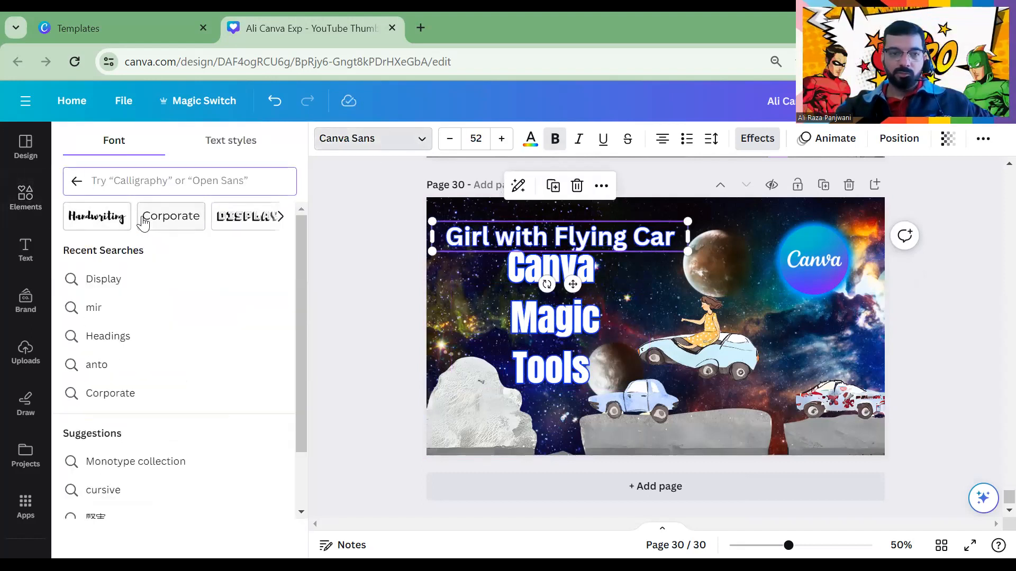
click(109, 220)
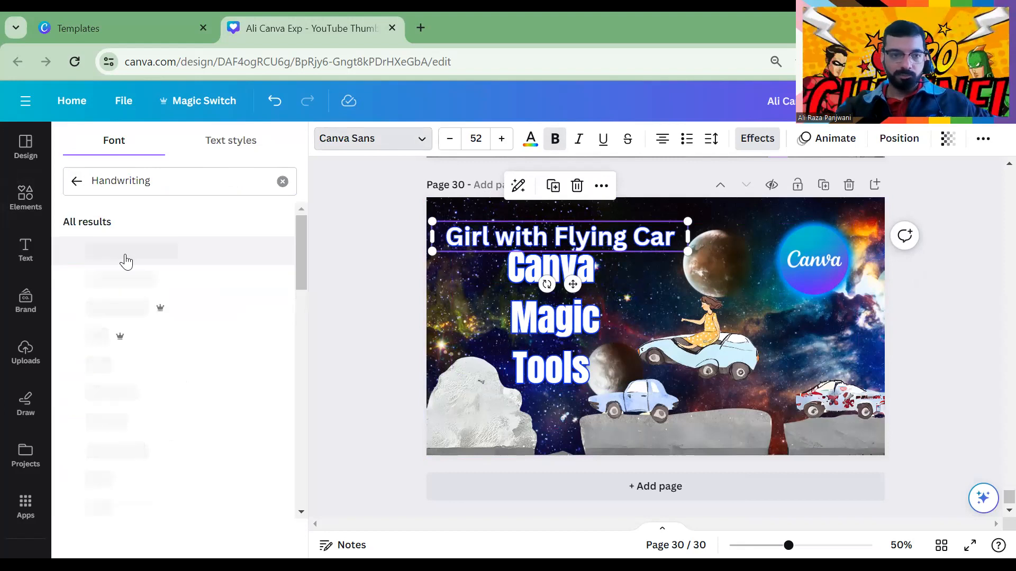
click(124, 423)
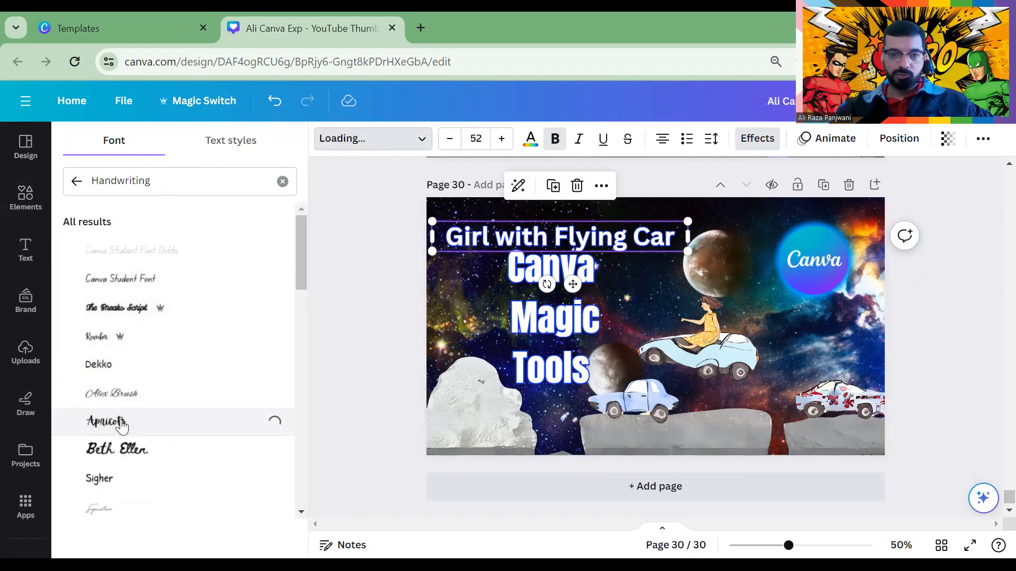
click(127, 452)
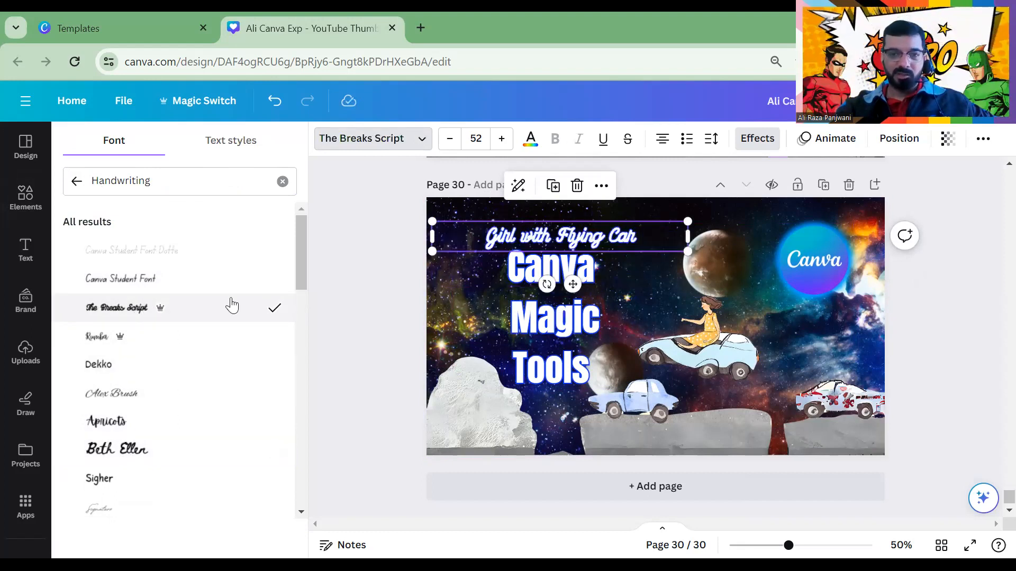
click(97, 482)
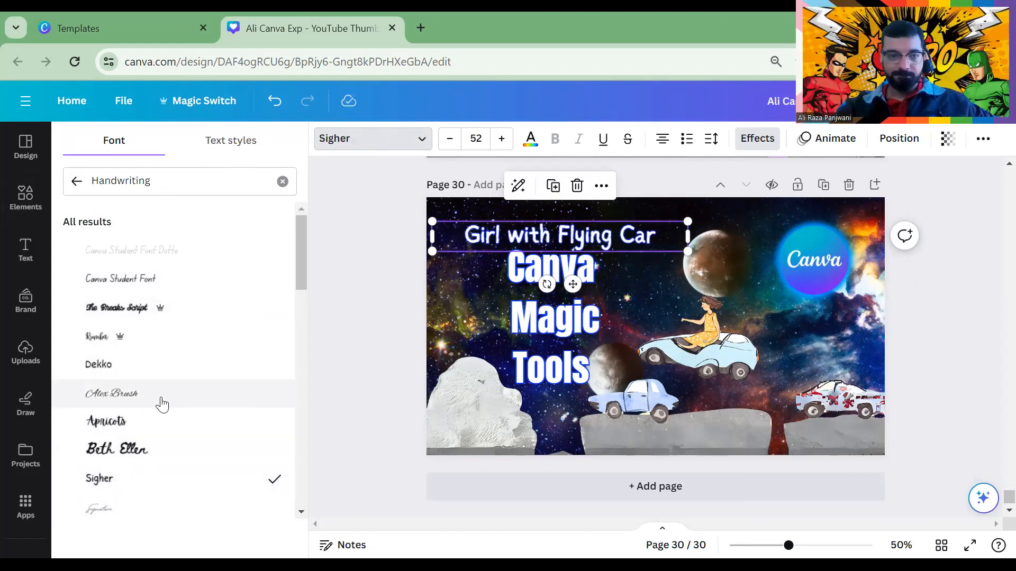
scroll(164, 410, down, 10)
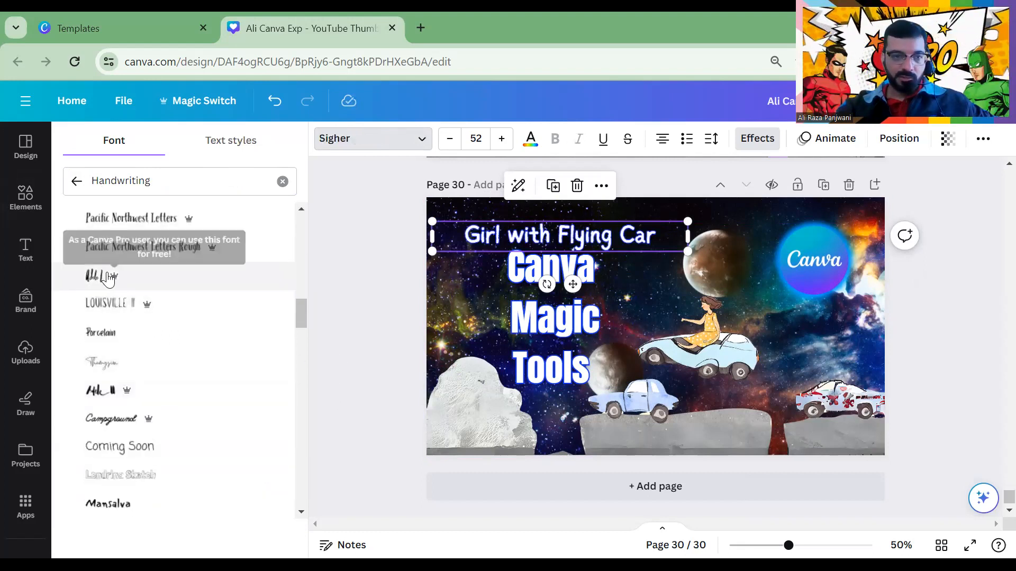
click(108, 277)
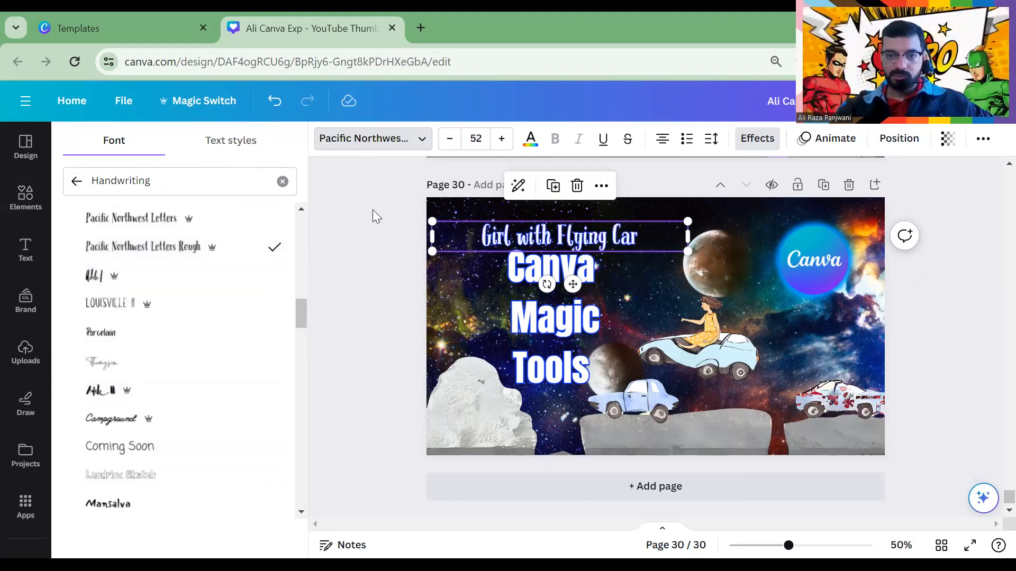
click(574, 250)
drag(655, 220, 733, 204)
Drag the Canva logo left from the corner to just below the title's right end
click(367, 240)
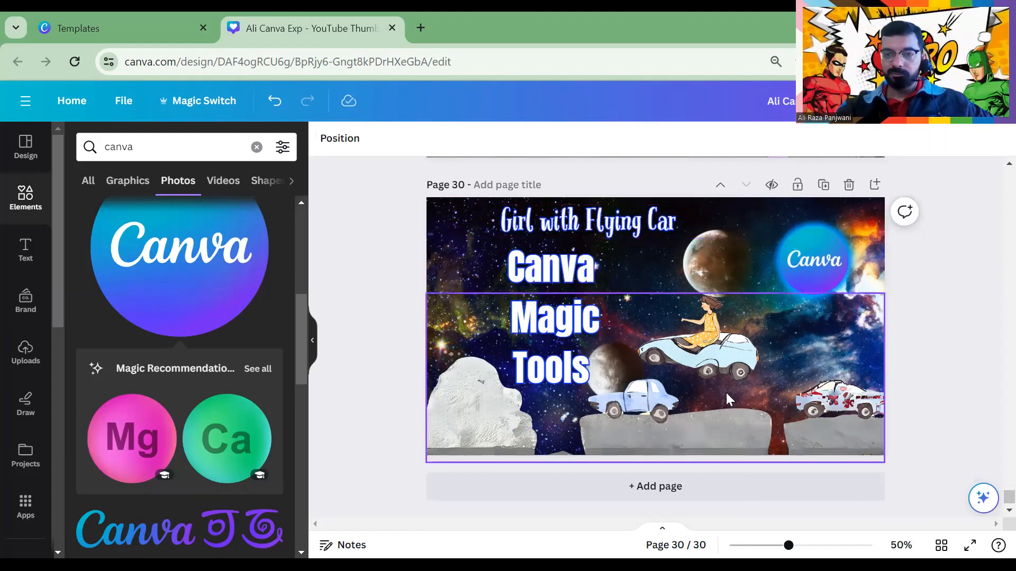
drag(804, 269, 714, 274)
click(369, 212)
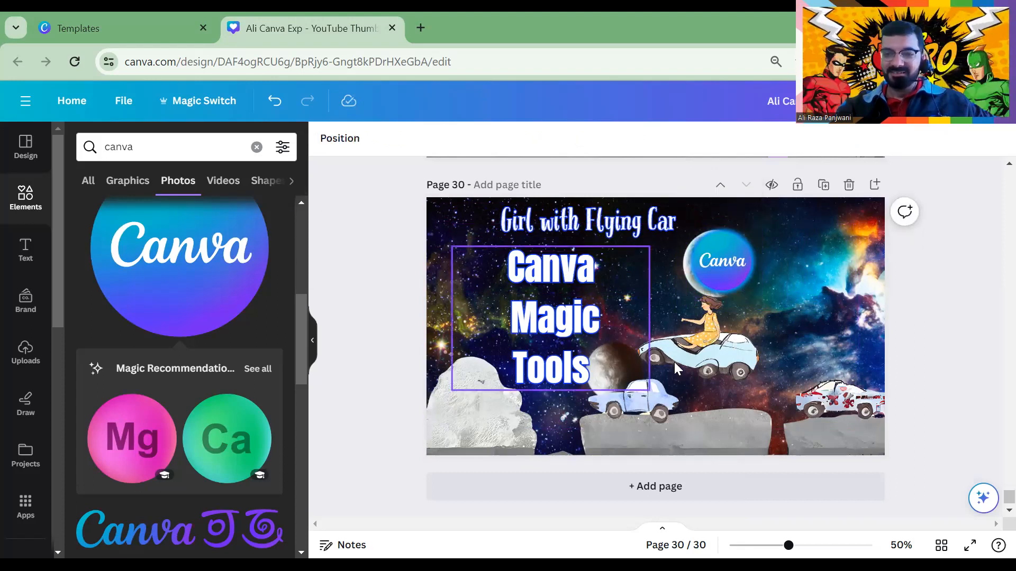
click(873, 222)
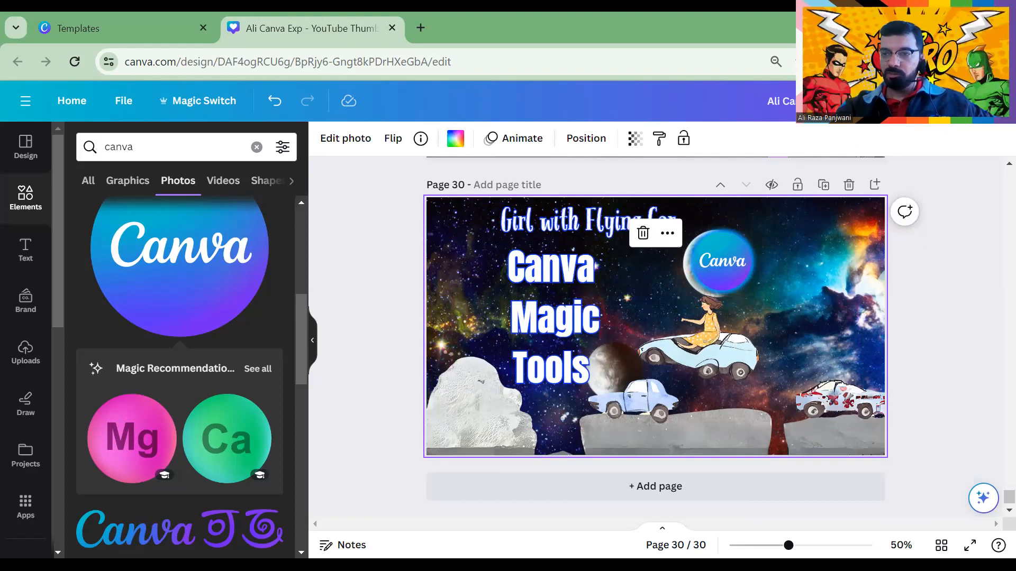
Download only page 30 as a PNG and confirm the 1,698 KB file in Chrome's downloads
click(984, 100)
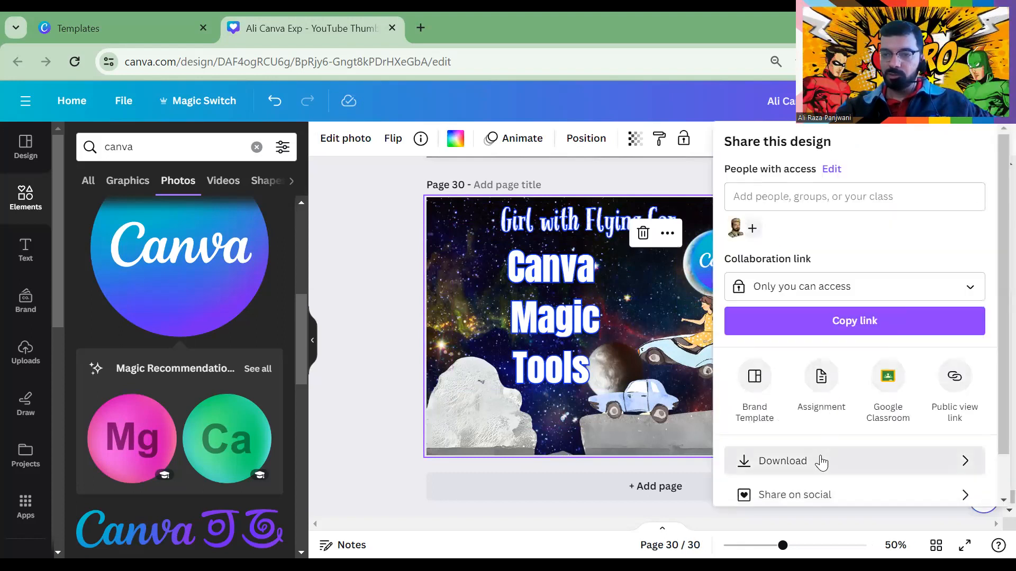
click(821, 459)
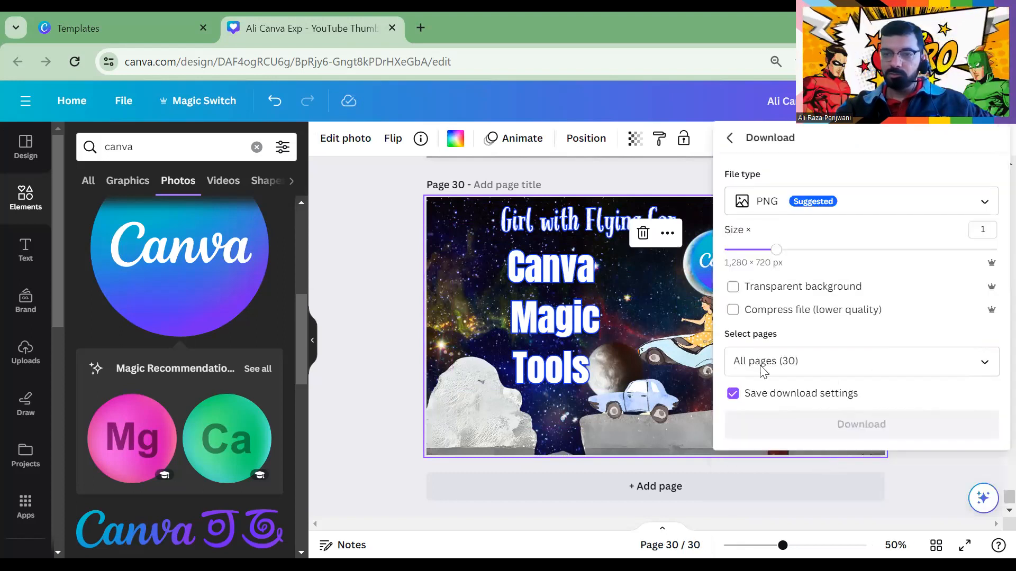
click(813, 202)
click(730, 290)
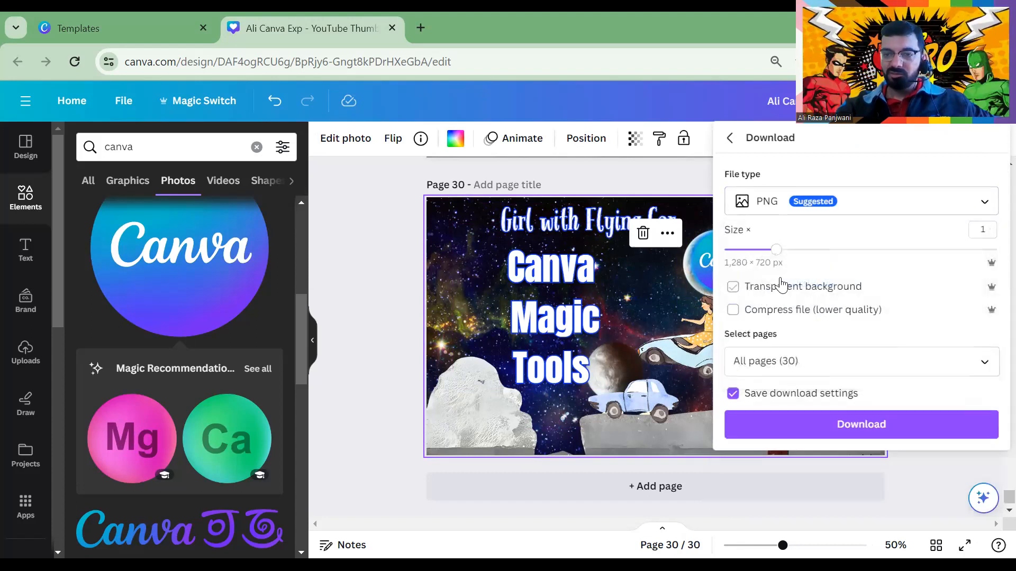
click(778, 357)
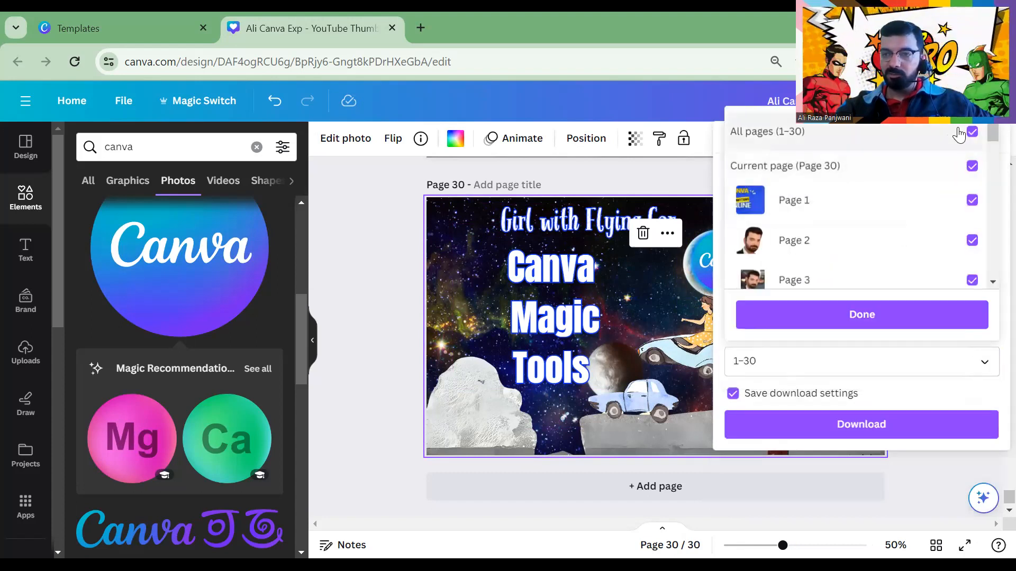
click(960, 133)
click(962, 169)
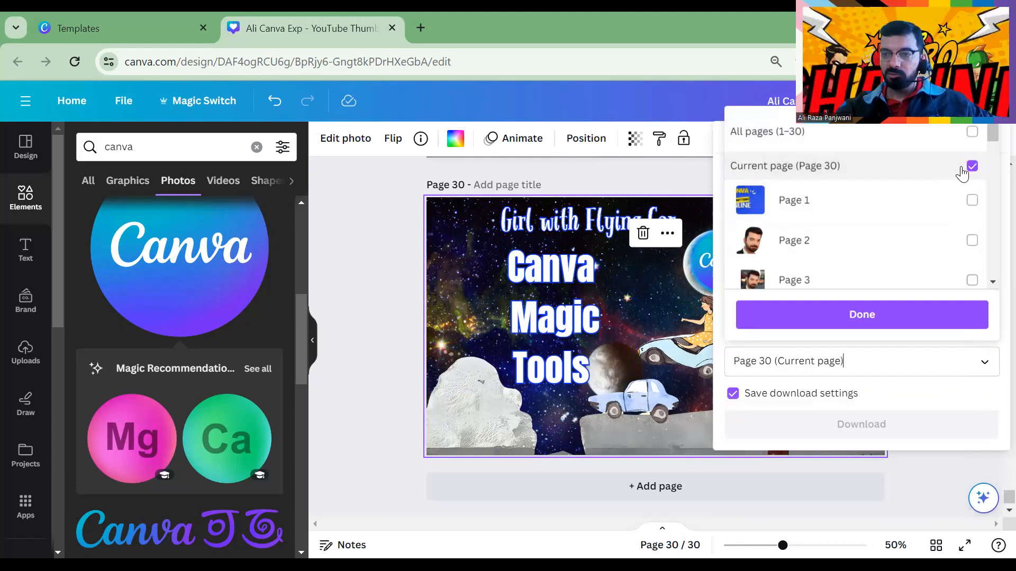
click(852, 315)
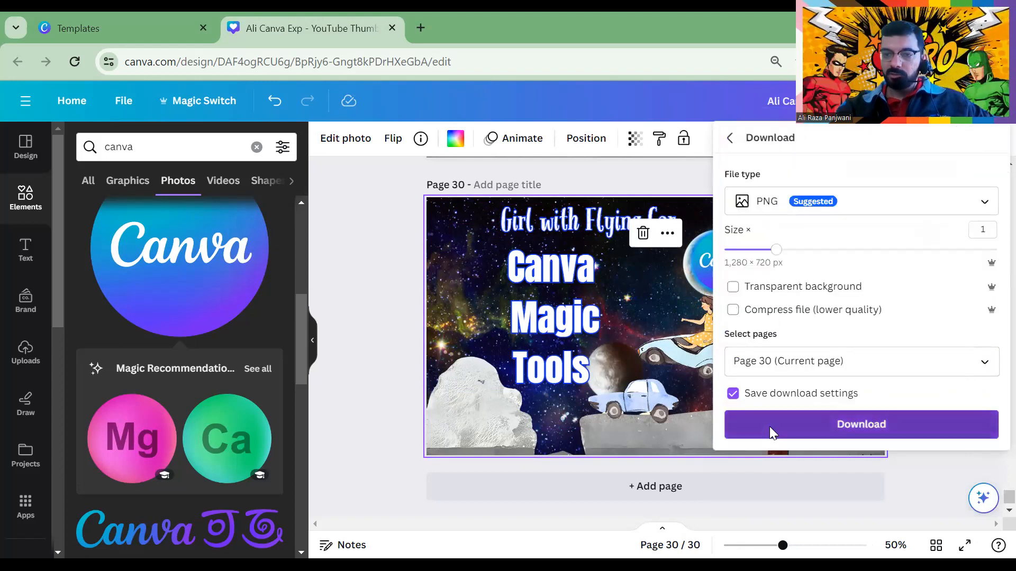
click(770, 426)
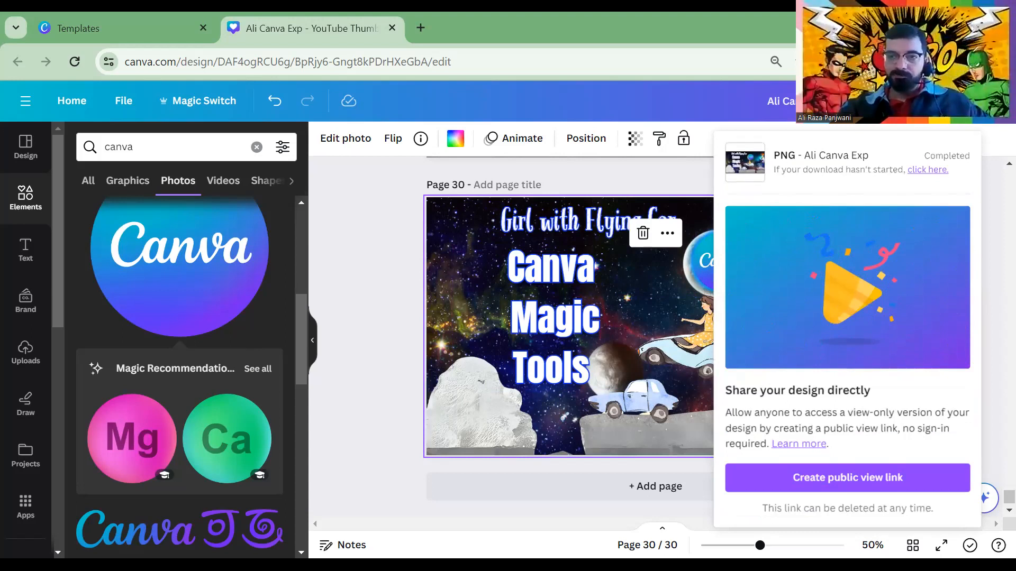
click(913, 62)
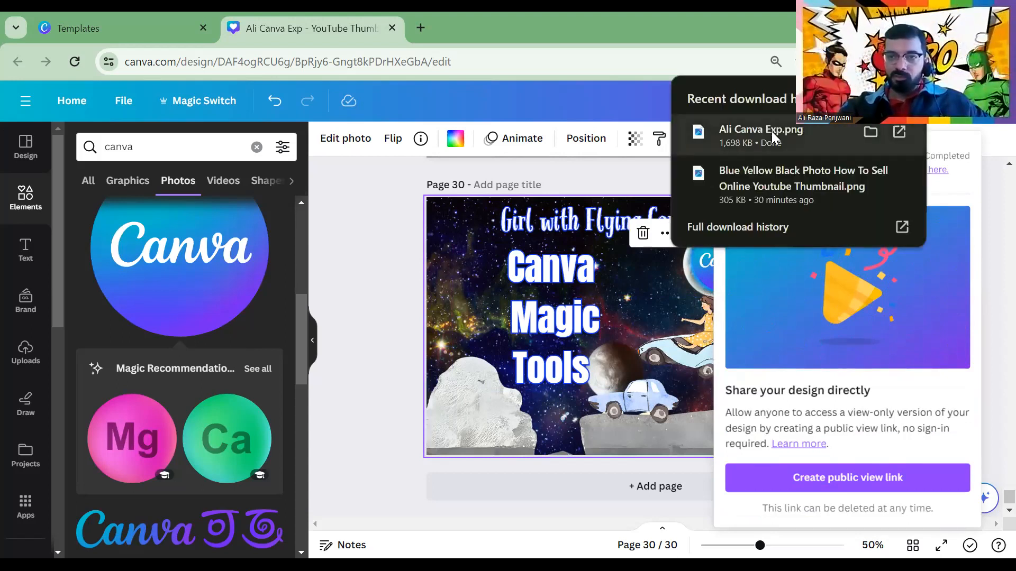